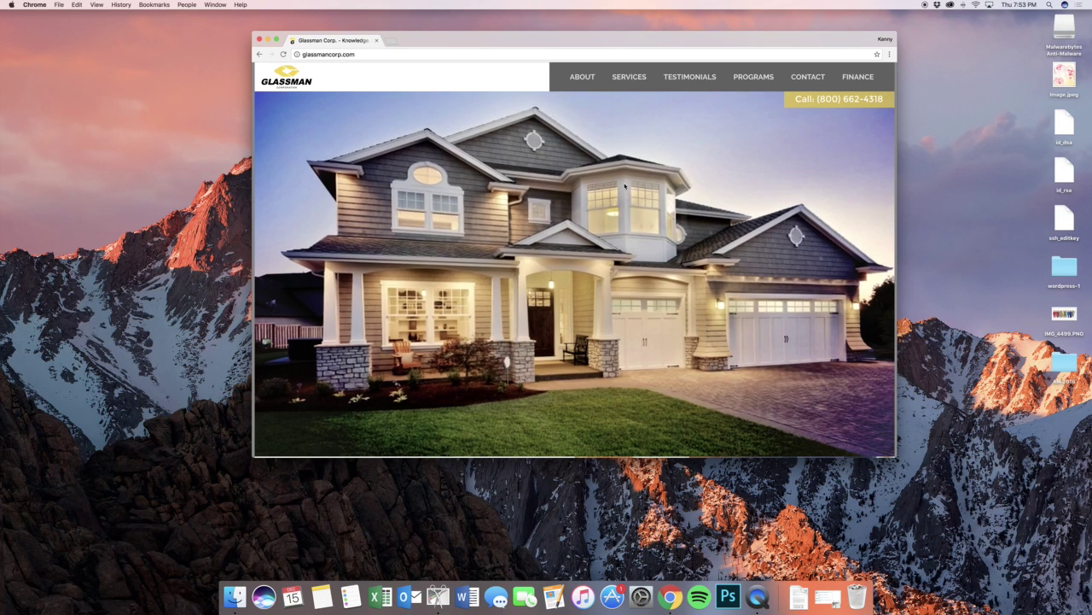
- Scroll the glassmancorp.com home page past services, testimonials and Latest News, then back up
{"action": "scroll", "coordinate": [626, 187], "scroll_direction": "down", "scroll_amount": 5}
{"action": "scroll", "coordinate": [626, 186], "scroll_direction": "down", "scroll_amount": 6}
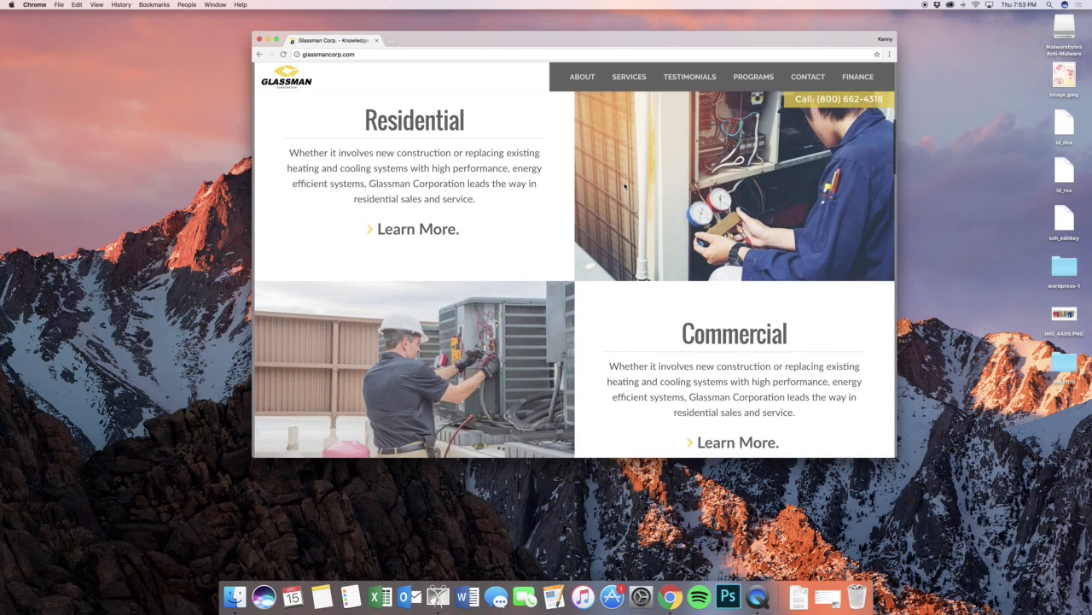
{"action": "scroll", "coordinate": [626, 186], "scroll_direction": "down", "scroll_amount": 5}
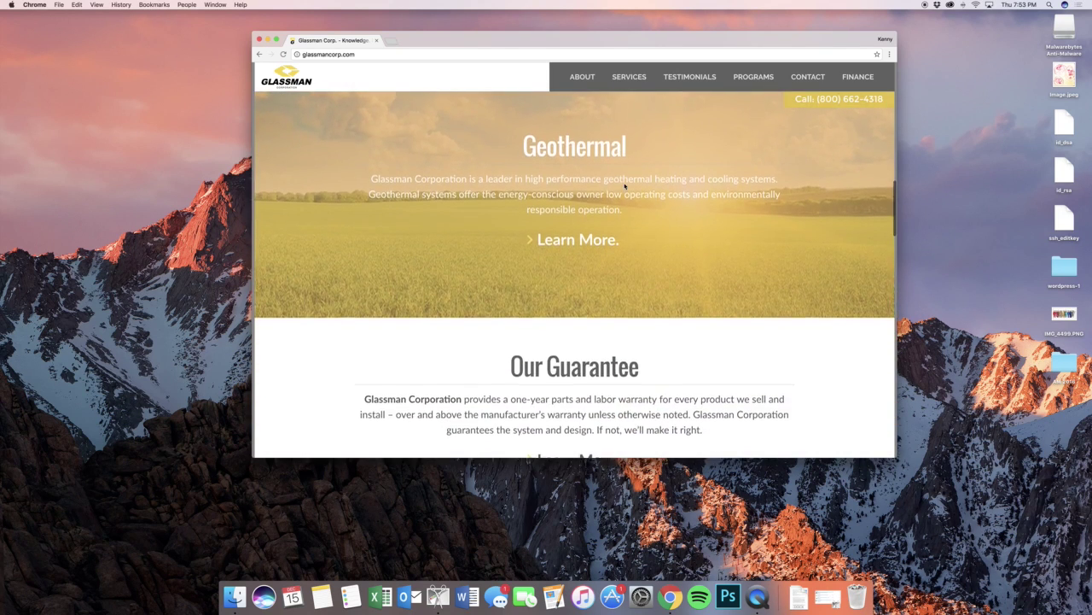
{"action": "scroll", "coordinate": [626, 186], "scroll_direction": "down", "scroll_amount": 4}
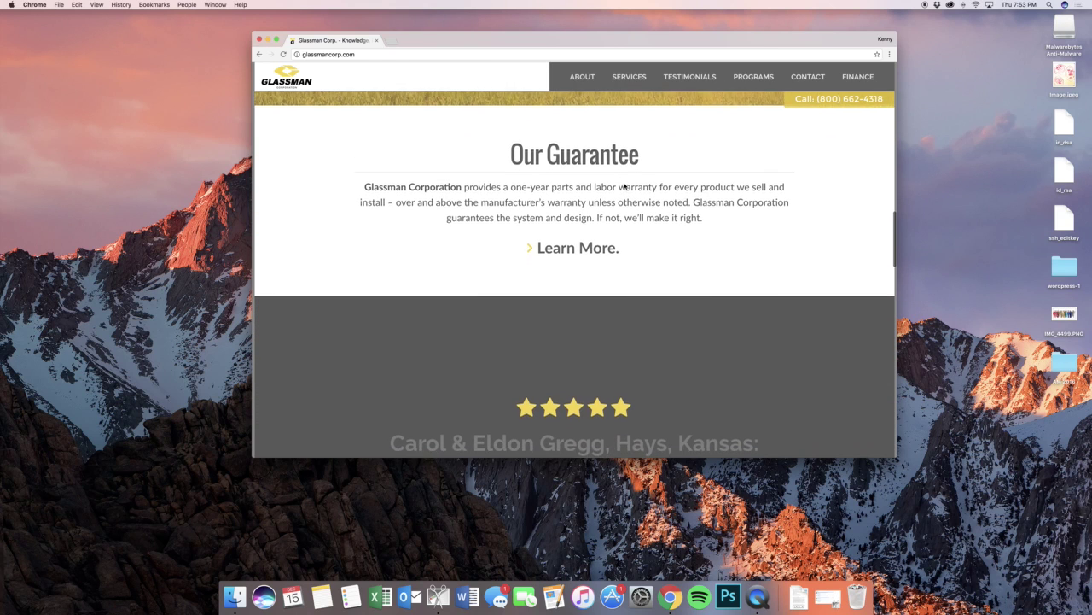
{"action": "scroll", "coordinate": [624, 185], "scroll_direction": "down", "scroll_amount": 1}
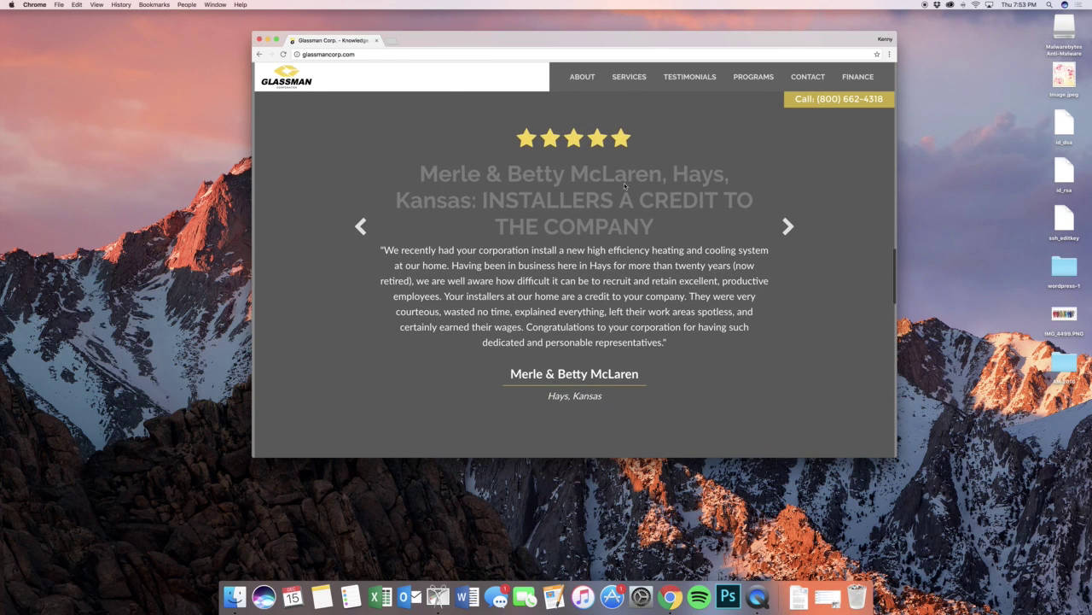
{"action": "scroll", "coordinate": [624, 183], "scroll_direction": "down", "scroll_amount": 6}
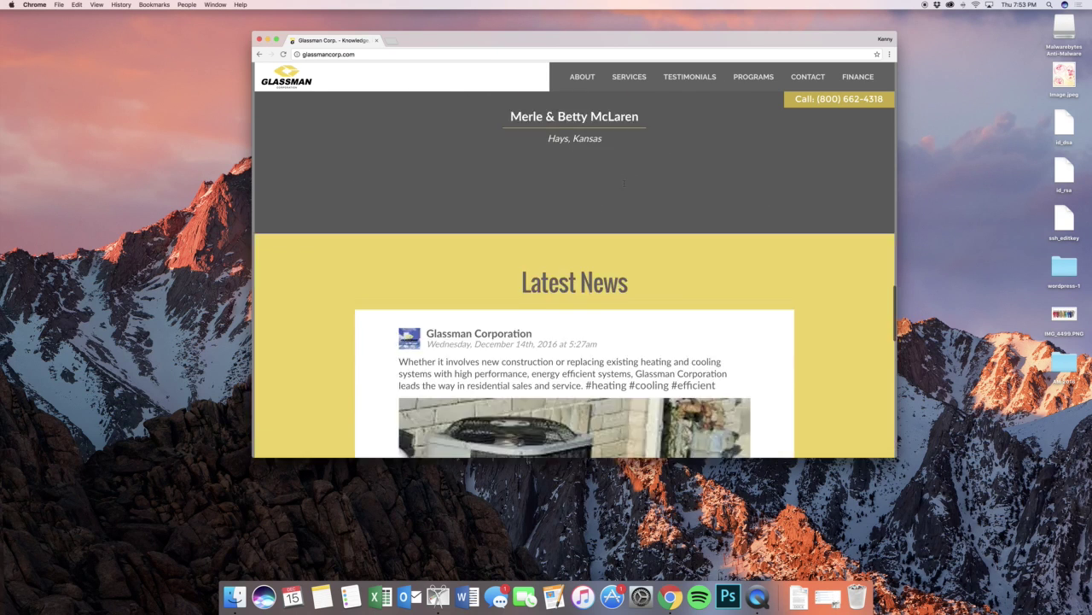
{"action": "scroll", "coordinate": [624, 183], "scroll_direction": "down", "scroll_amount": 5}
{"action": "scroll", "coordinate": [447, 68], "scroll_direction": "up", "scroll_amount": 15}
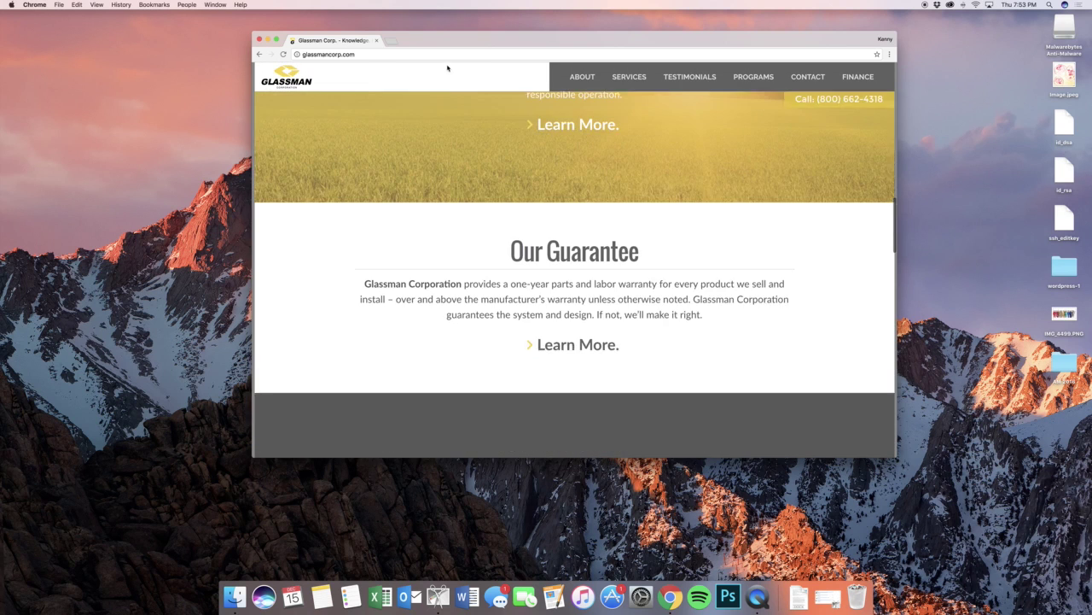
{"action": "left_click", "coordinate": [446, 55]}
- Append /wp-admin to the glassmancorp.com address to reach the WordPress admin
{"action": "key", "text": "Right"}
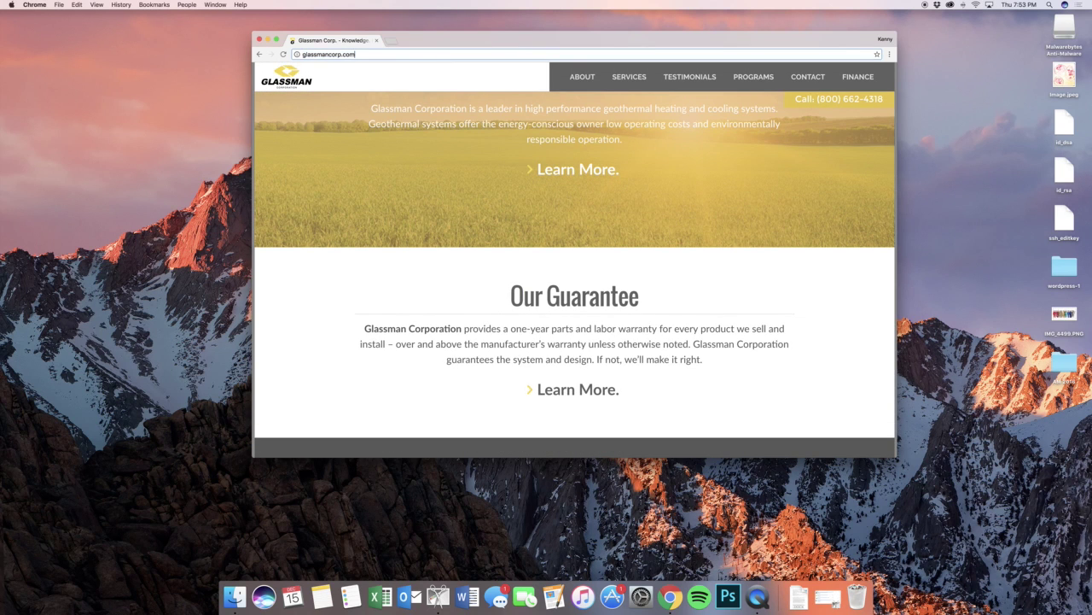
{"action": "type", "text": "/wp-"}
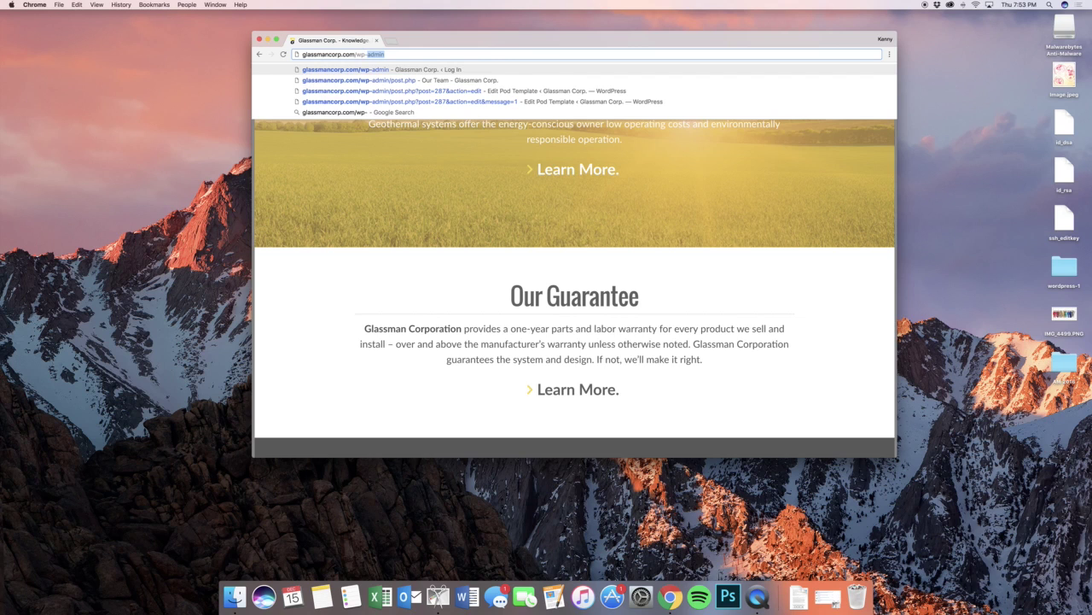
{"action": "key", "text": "Return"}
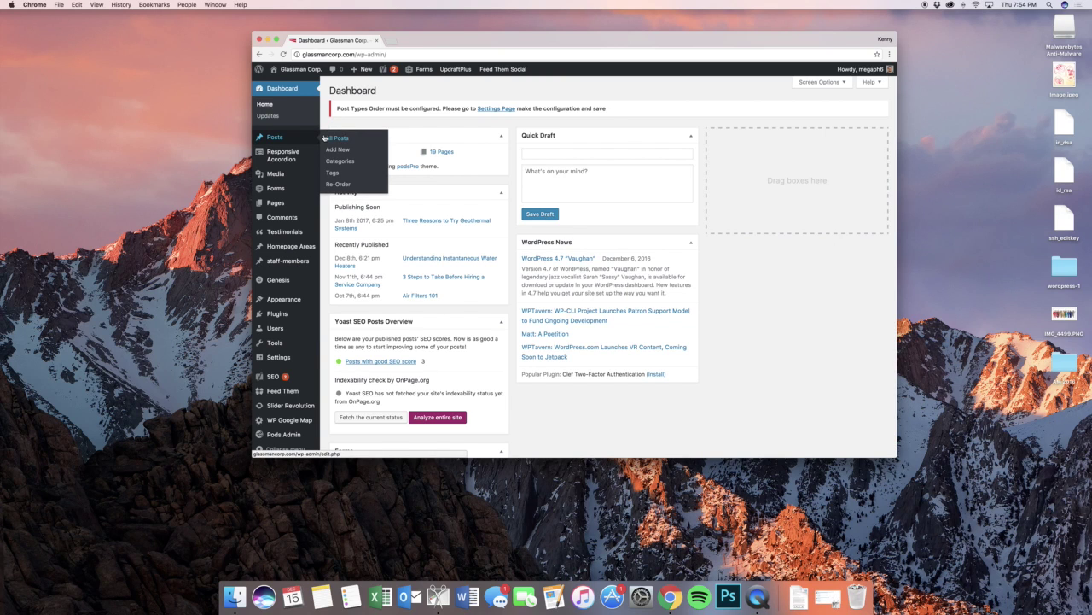
- Go to the All Posts list and start a new, empty post
{"action": "left_click", "coordinate": [324, 138]}
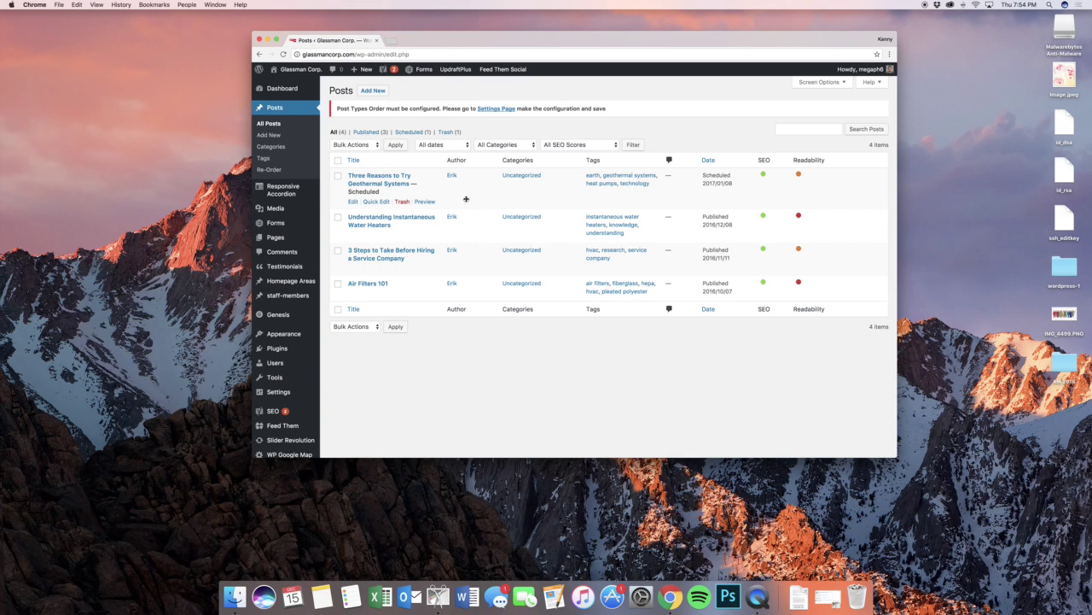
{"action": "left_click", "coordinate": [373, 90]}
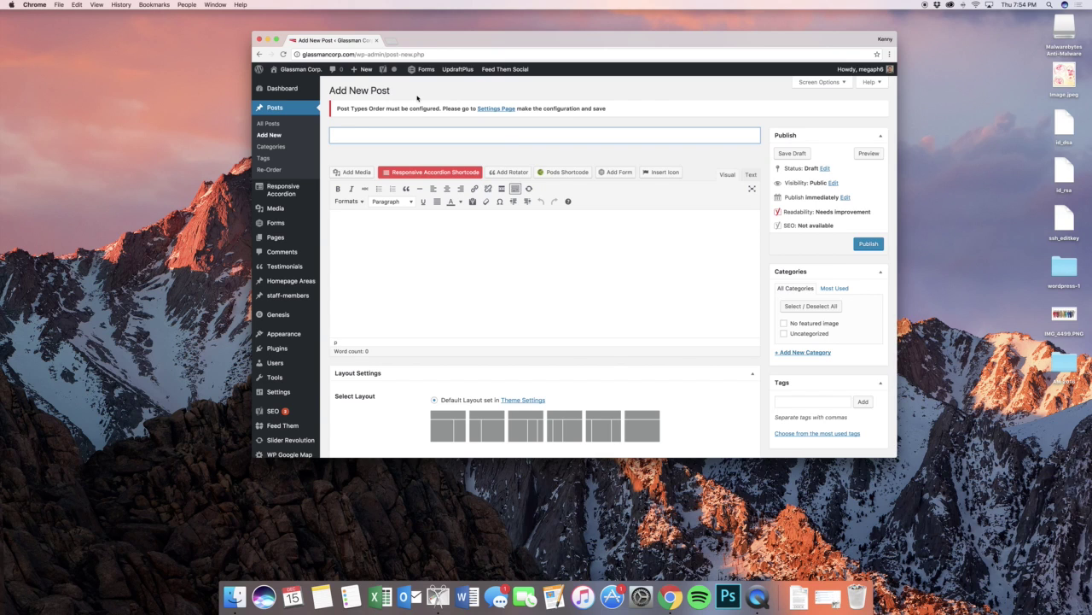
- Title the draft 'Title to new post' and write 'WE can type text.' in the body
{"action": "type", "text": "Title to new post"}
{"action": "key", "text": "Tab"}
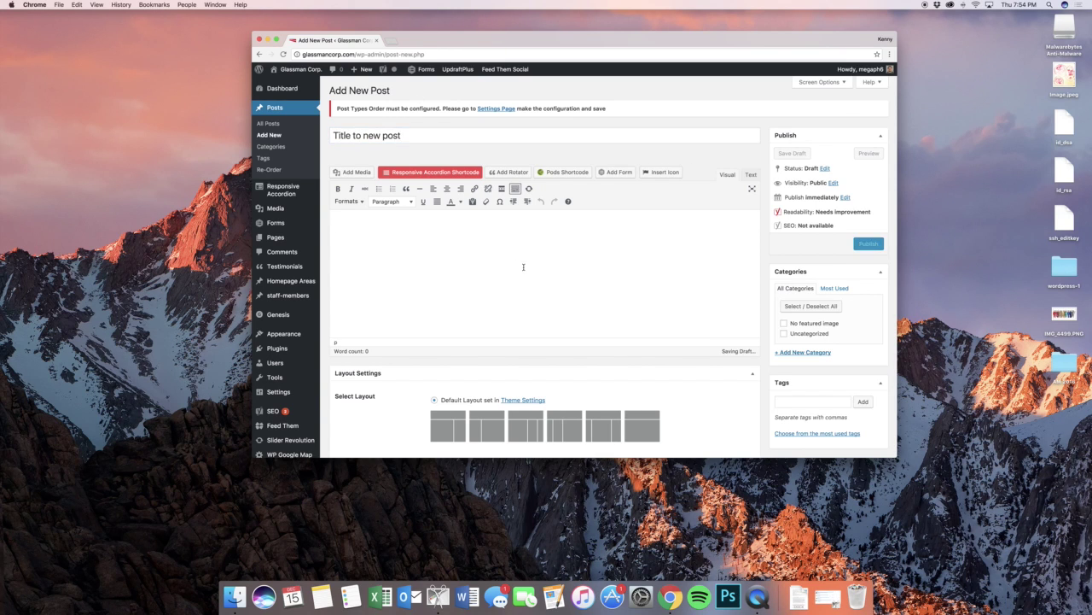
{"action": "scroll", "coordinate": [521, 264], "scroll_direction": "down", "scroll_amount": 1}
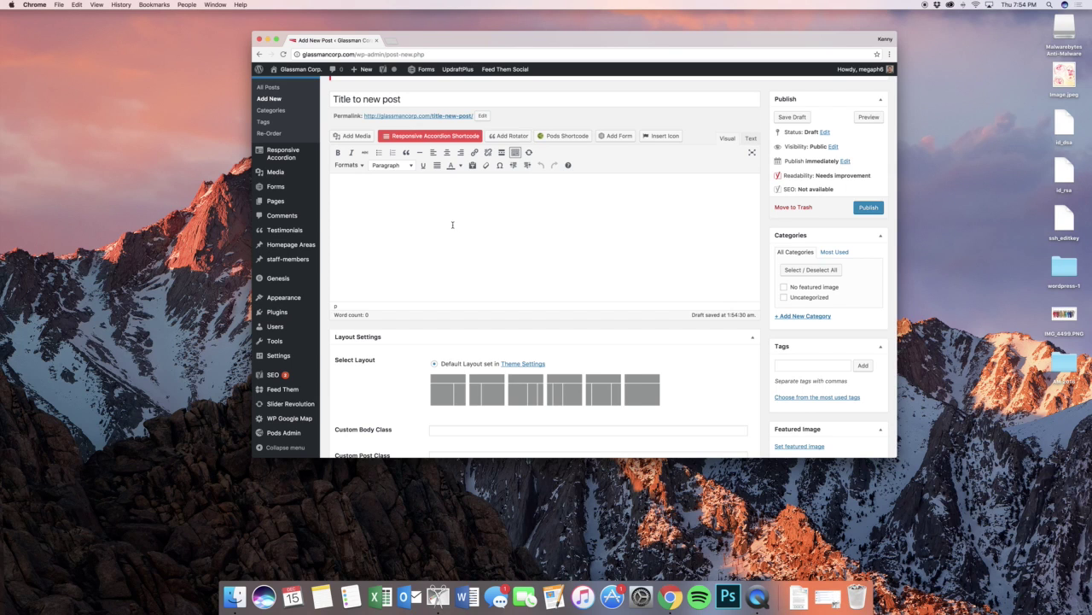
{"action": "type", "text": "WE can type text."}
- Make the word 'text.' bold and green
{"action": "left_click_drag", "start_coordinate": [388, 190], "coordinate": [372, 190]}
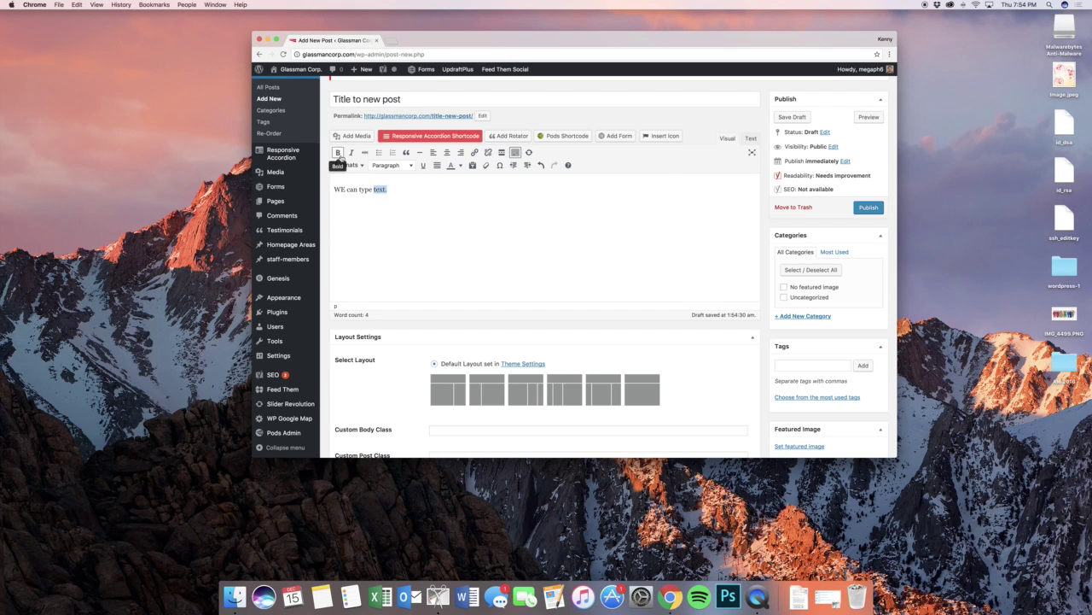
{"action": "left_click", "coordinate": [338, 152]}
{"action": "left_click", "coordinate": [460, 165]}
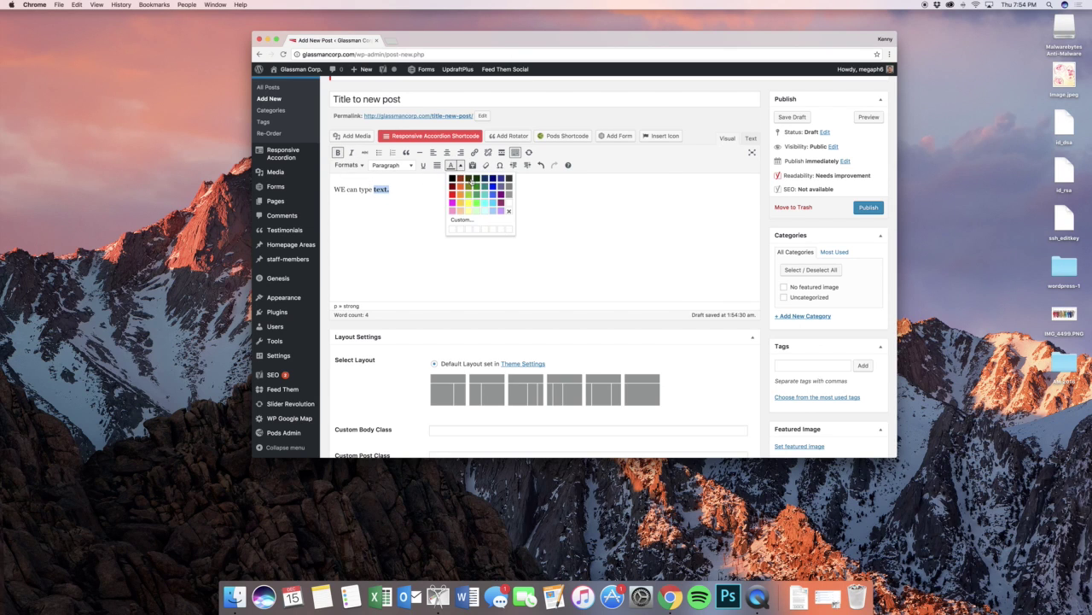
{"action": "left_click", "coordinate": [478, 189]}
{"action": "left_click", "coordinate": [409, 195]}
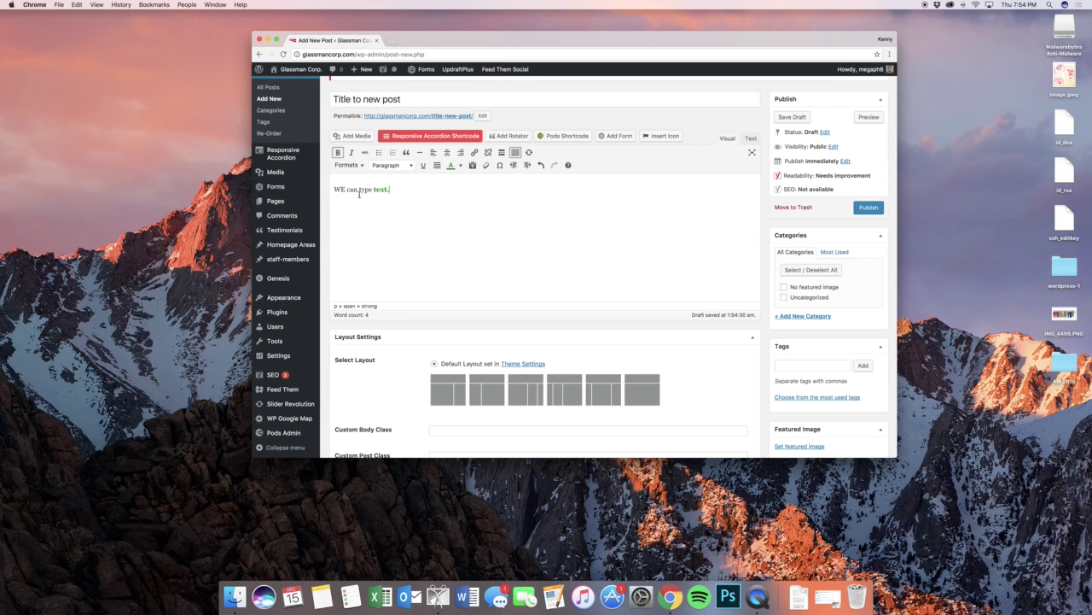
- Start a link on 'WE can' with url.com as its address
{"action": "left_click_drag", "start_coordinate": [357, 191], "coordinate": [334, 190]}
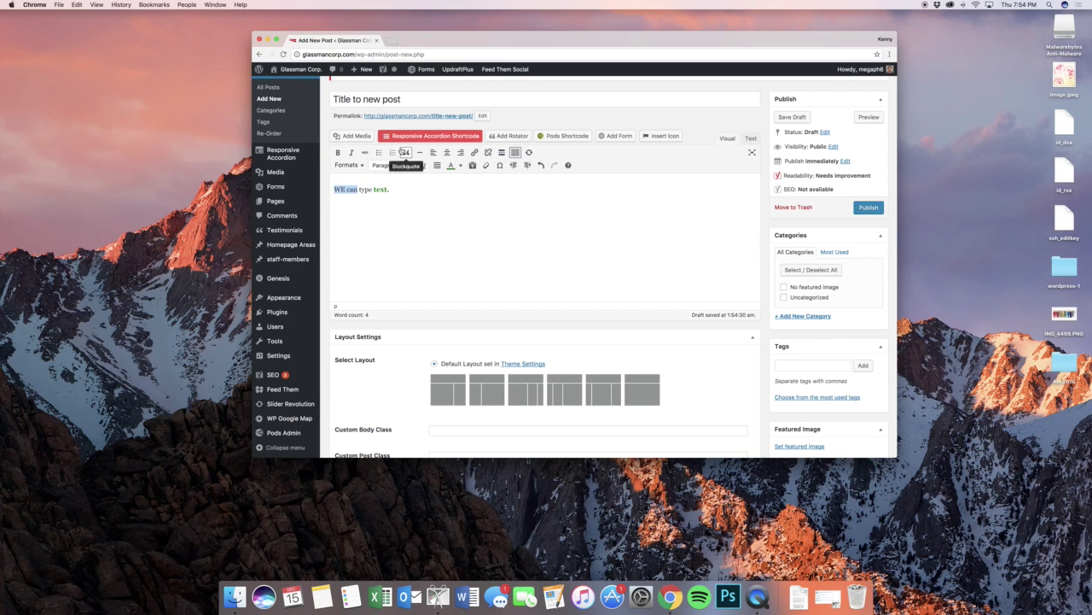
{"action": "left_click", "coordinate": [474, 153]}
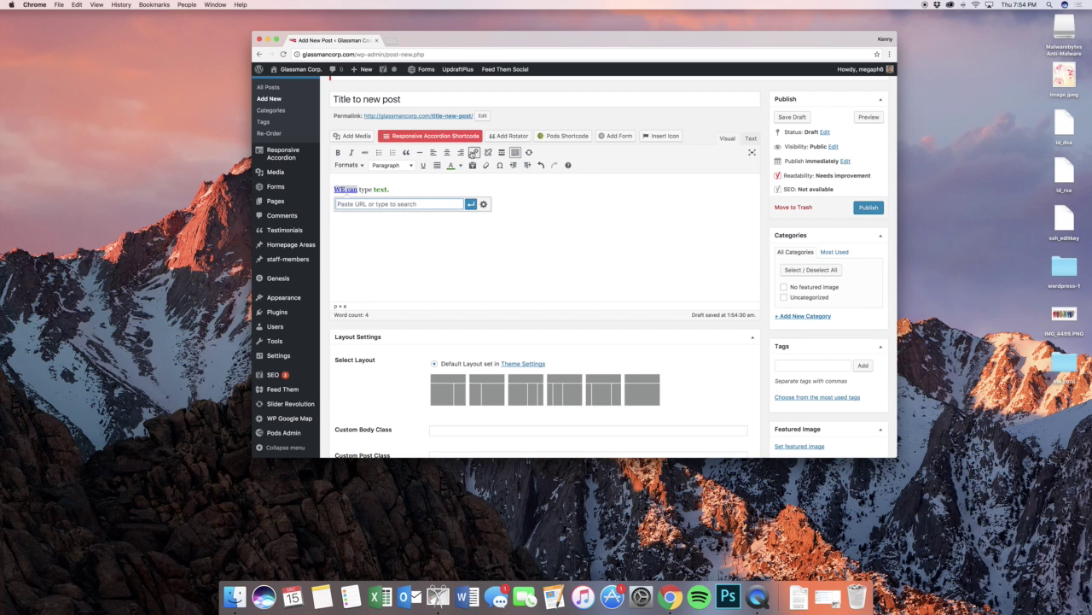
{"action": "type", "text": "url.com"}
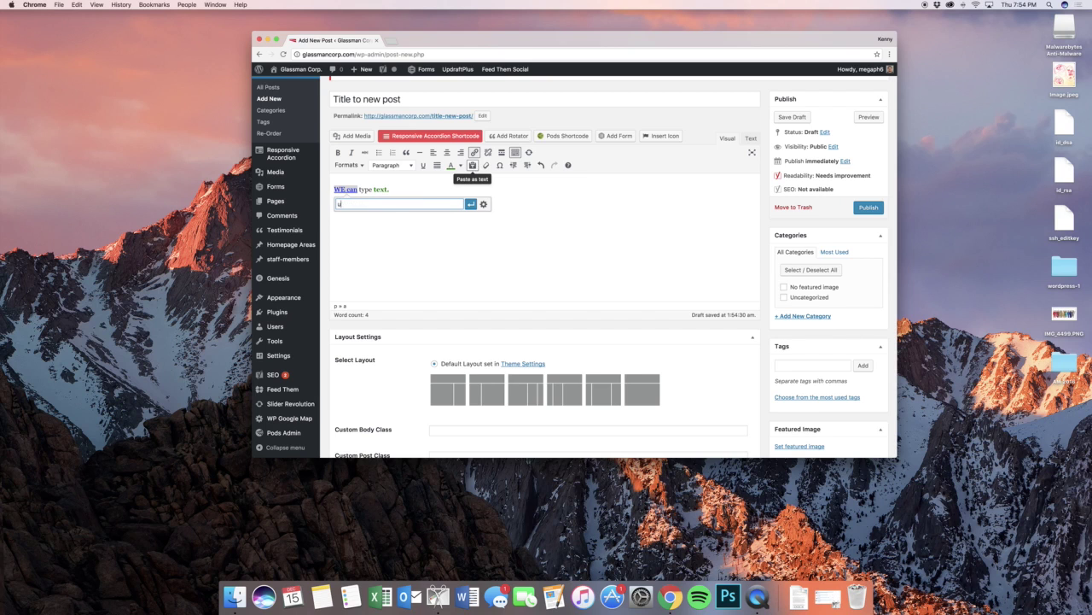
{"action": "left_click", "coordinate": [483, 204]}
- Link 'WE can' to the Residential page, found by searching 'energy', opening in a new tab
{"action": "type", "text": "http://google.com"}
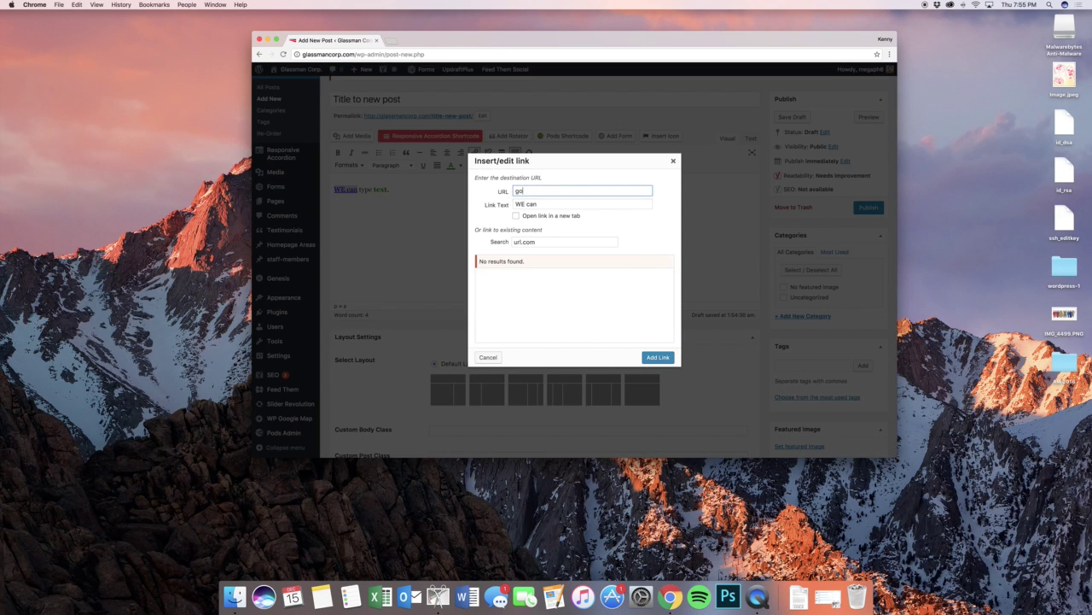
{"action": "key", "text": "Tab"}
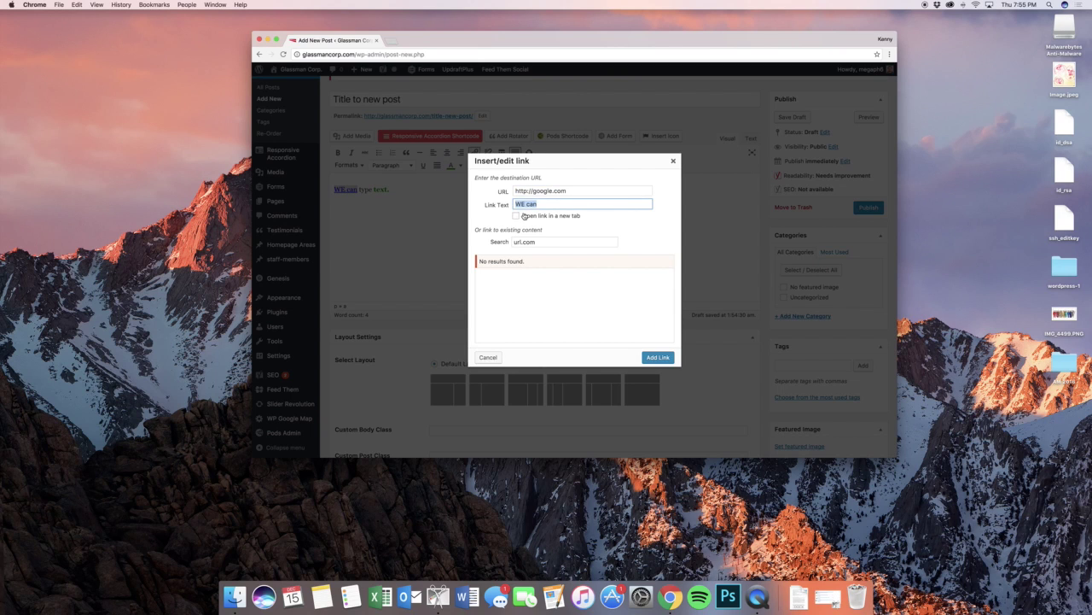
{"action": "left_click", "coordinate": [516, 215]}
{"action": "double_click", "coordinate": [530, 242]}
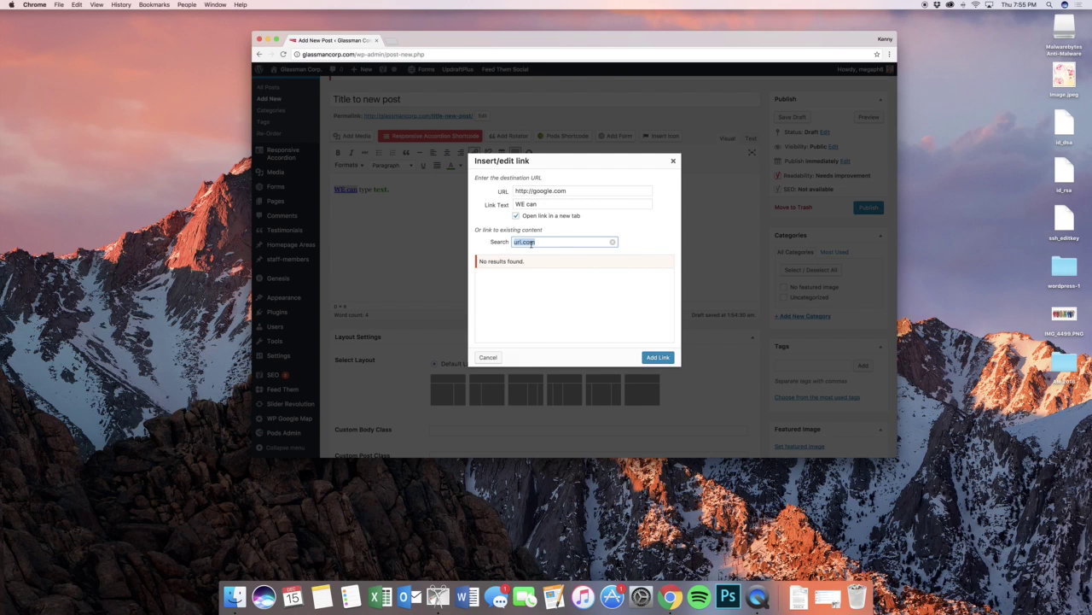
{"action": "type", "text": "energy"}
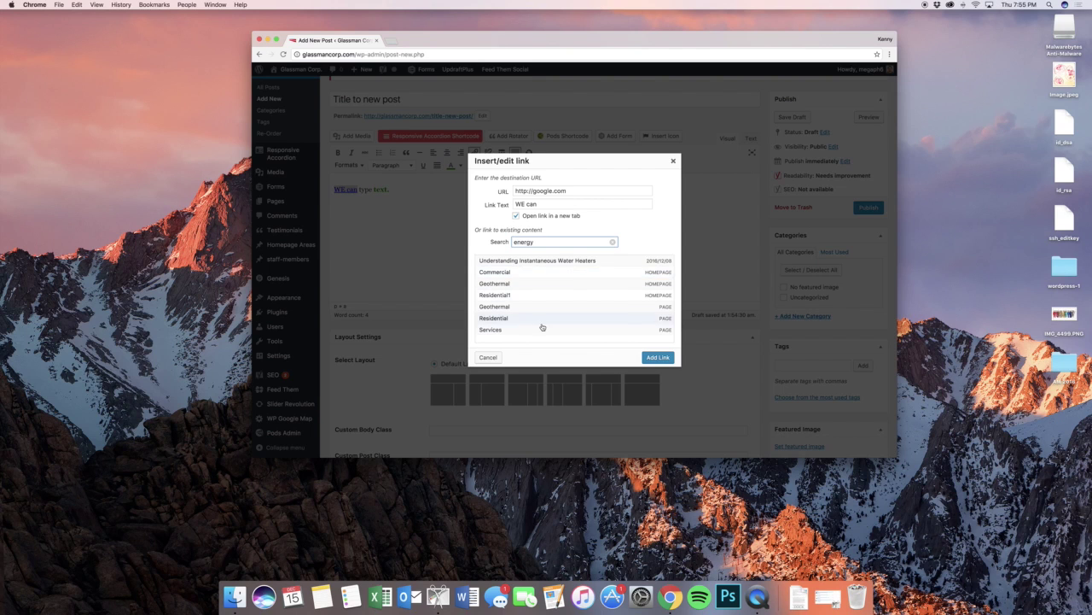
{"action": "left_click", "coordinate": [547, 318]}
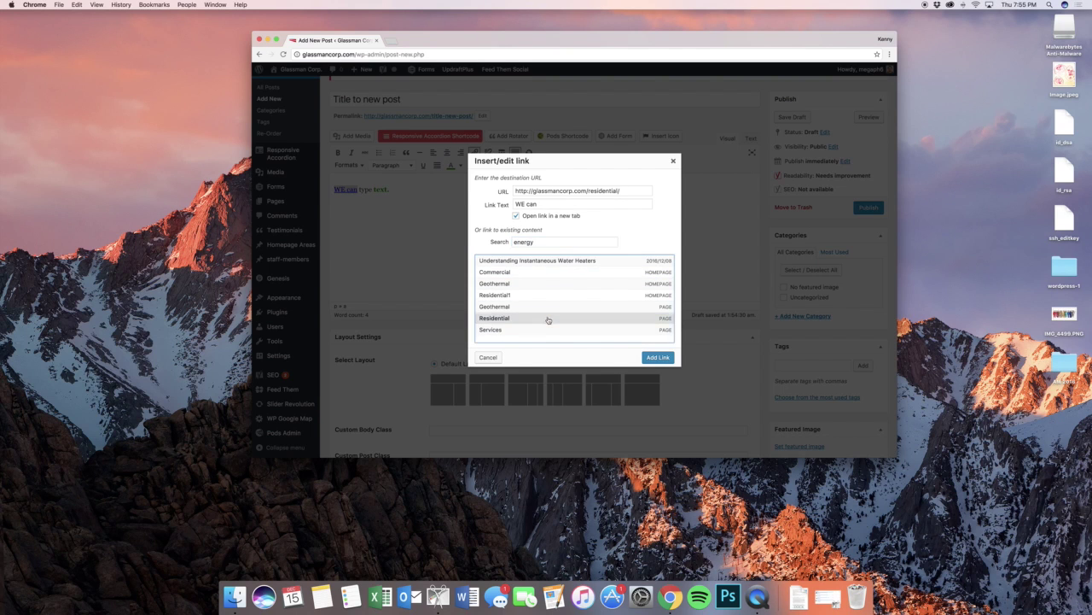
{"action": "left_click", "coordinate": [666, 358]}
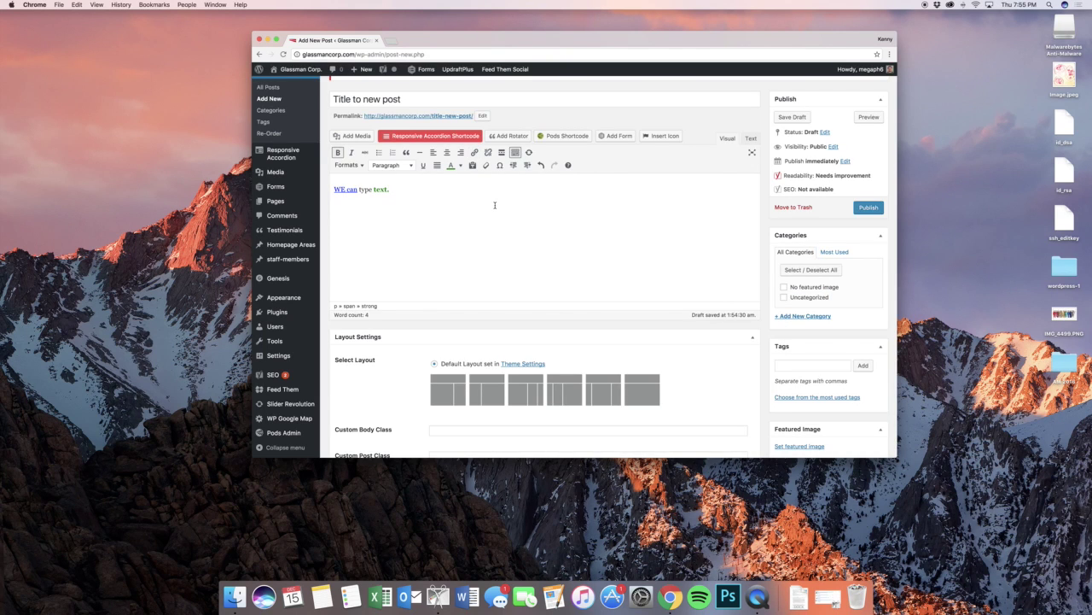
{"action": "key", "text": "super+a"}
- Centre the body line 'WE can type text.'
{"action": "left_click", "coordinate": [446, 151]}
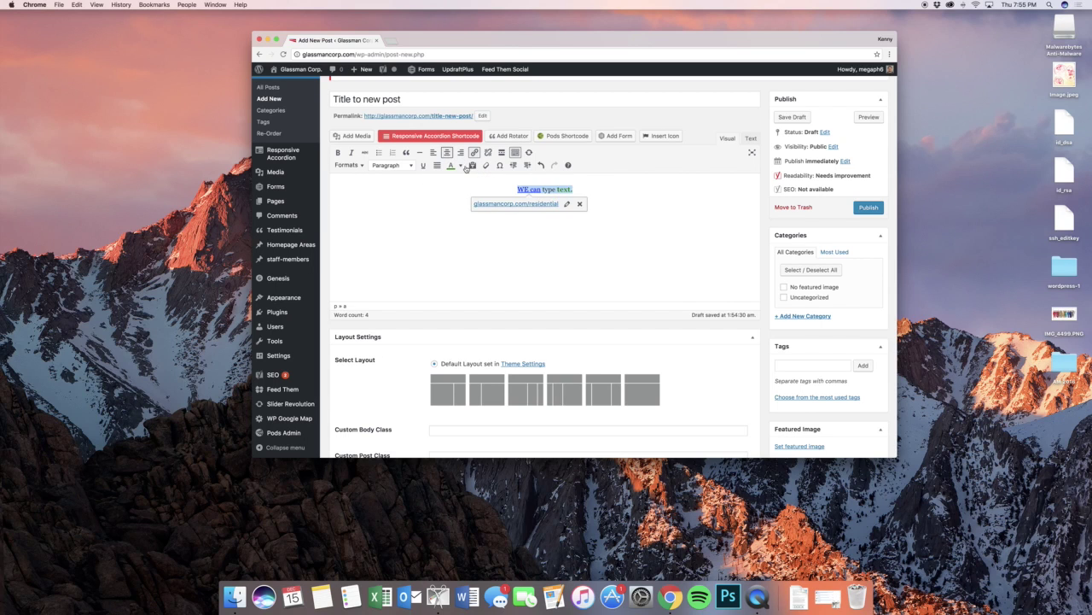
{"action": "left_click", "coordinate": [632, 196]}
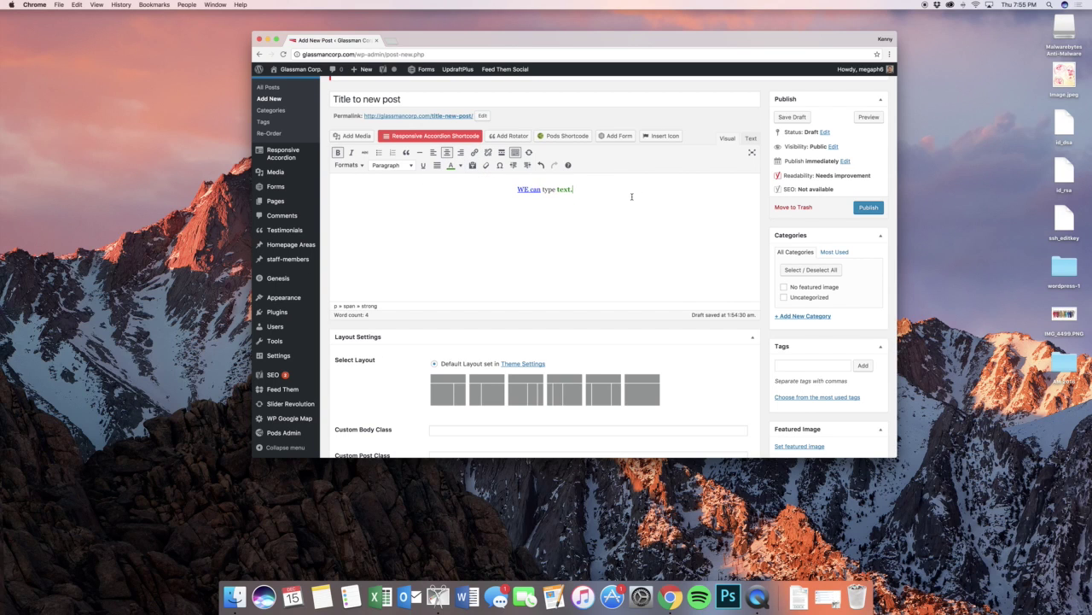
{"action": "left_click", "coordinate": [348, 165]}
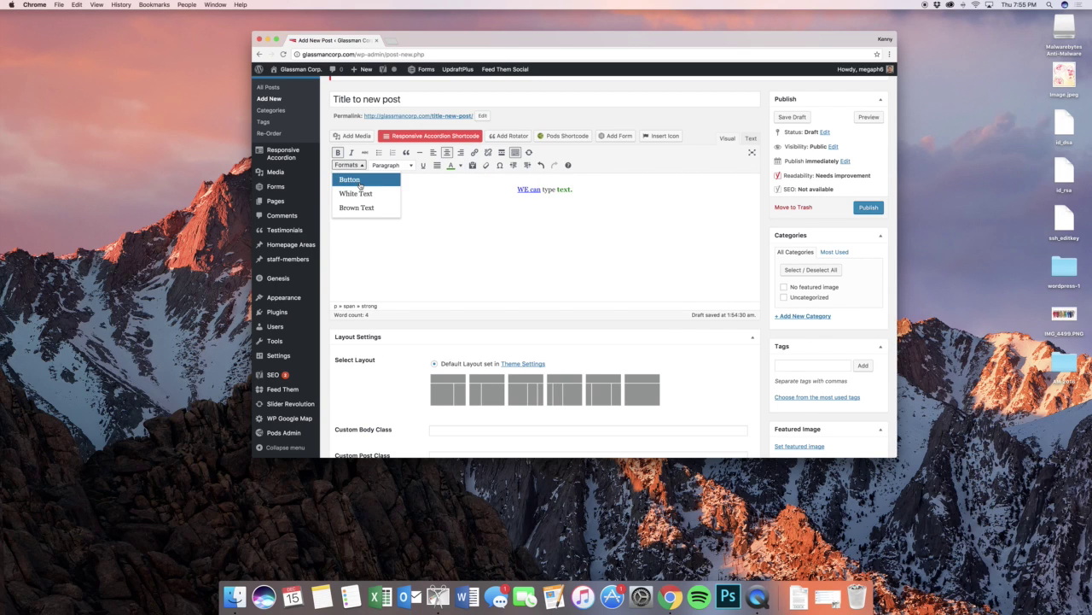
{"action": "left_click", "coordinate": [411, 165]}
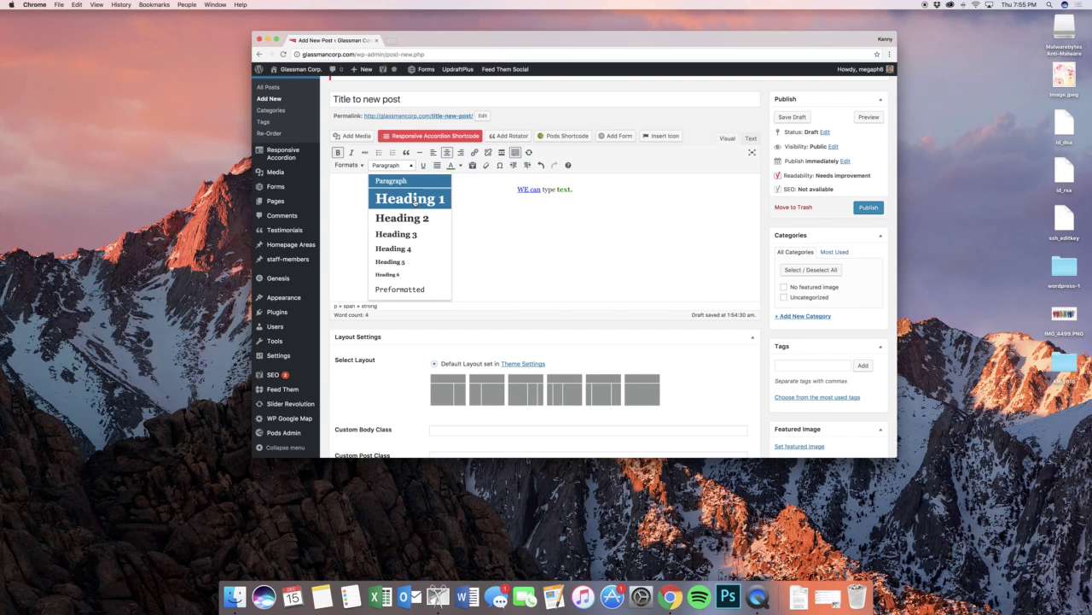
{"action": "left_click", "coordinate": [568, 194]}
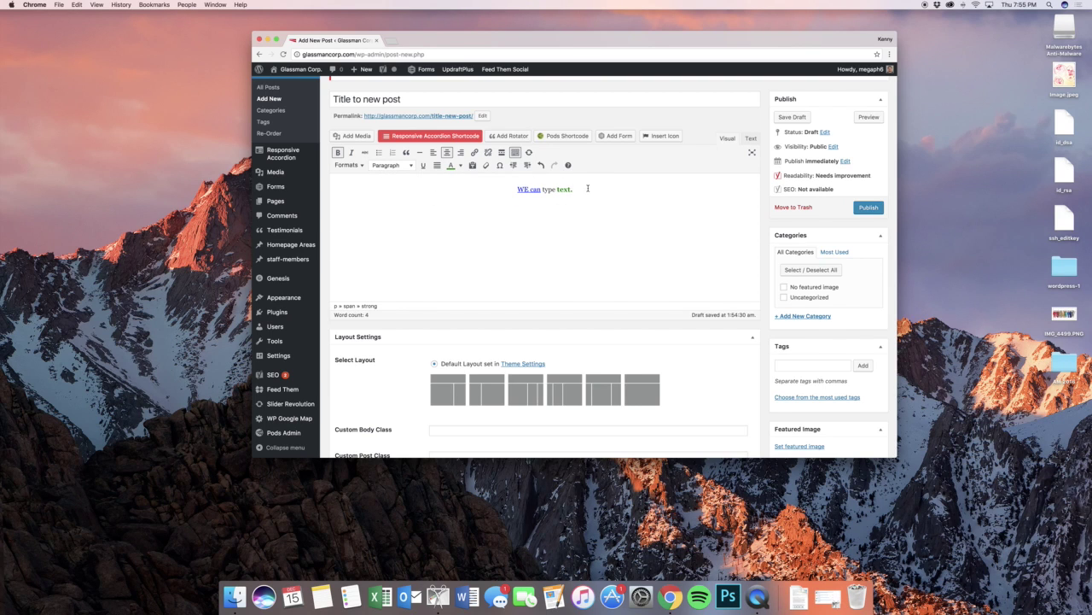
- Format the line as Heading 2 and insert an empty line above it
{"action": "left_click_drag", "start_coordinate": [588, 188], "coordinate": [487, 188]}
{"action": "left_click", "coordinate": [399, 165]}
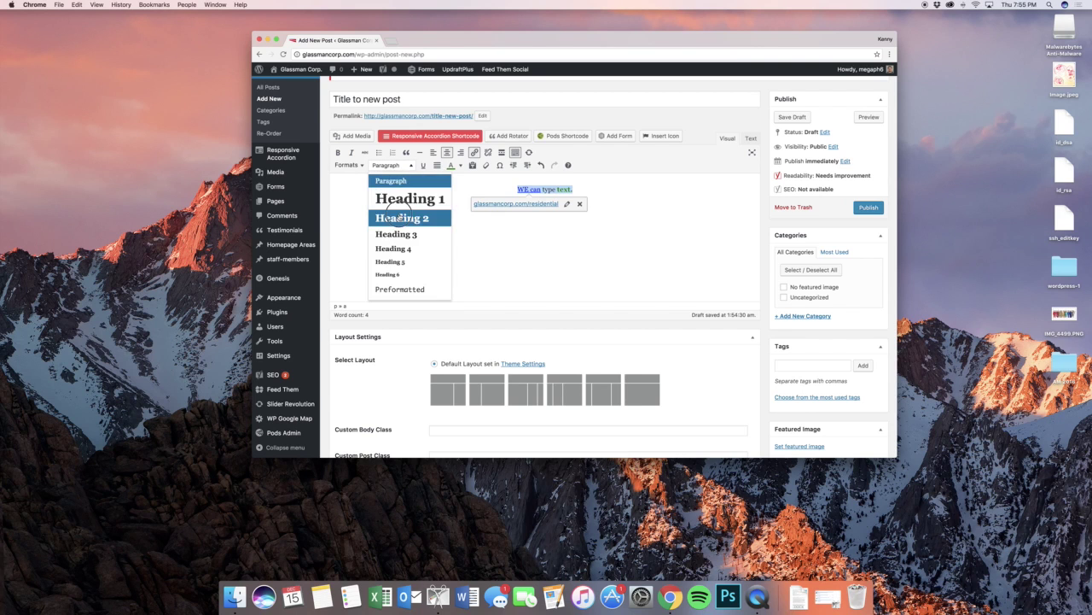
{"action": "left_click", "coordinate": [399, 217]}
{"action": "left_click", "coordinate": [632, 198]}
{"action": "scroll", "coordinate": [632, 198], "scroll_direction": "down", "scroll_amount": 1}
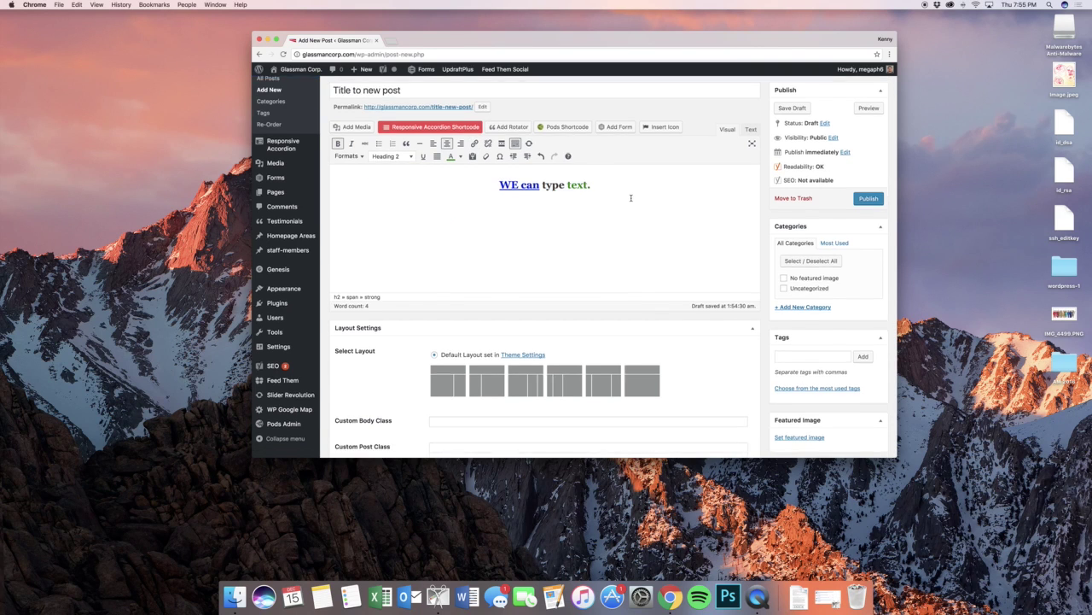
{"action": "scroll", "coordinate": [632, 198], "scroll_direction": "up", "scroll_amount": 2}
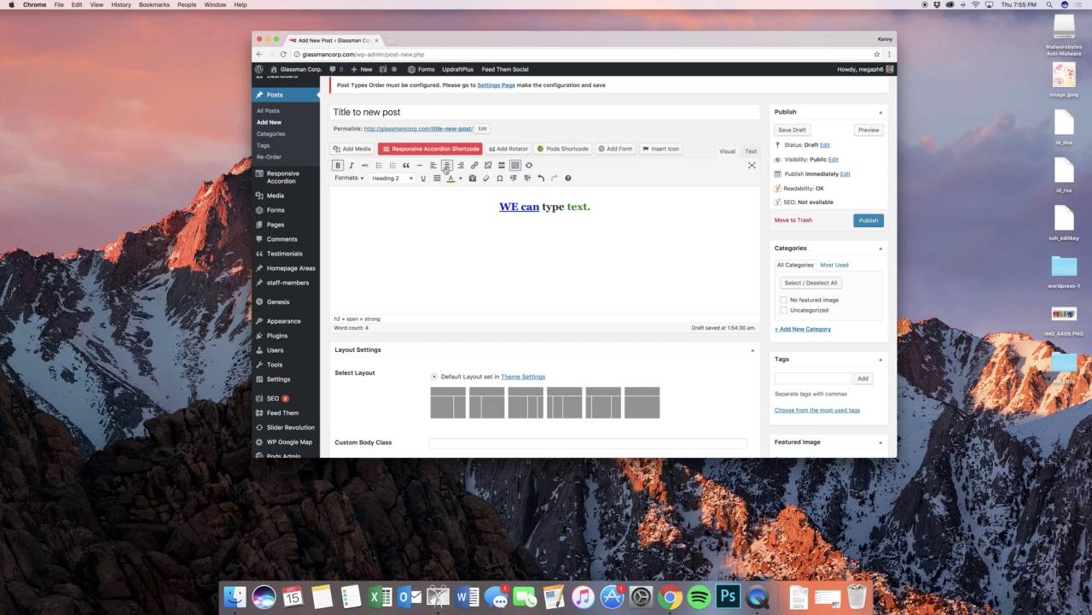
{"action": "left_click", "coordinate": [491, 200]}
{"action": "key", "text": "Return"}
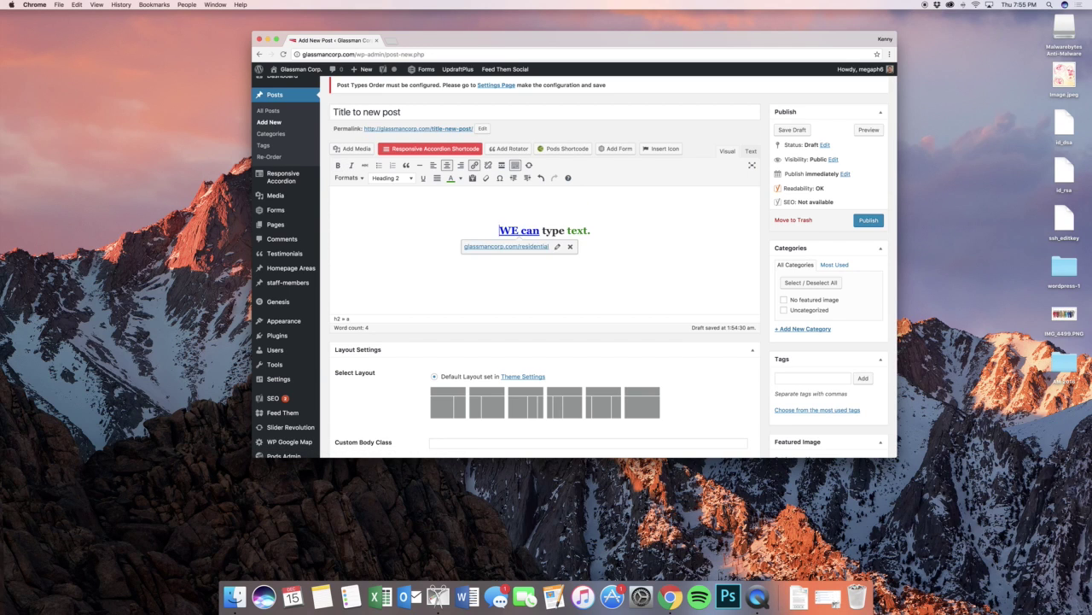
- Insert the woman's portrait photo from the Media Library into the post
{"action": "left_click", "coordinate": [351, 148]}
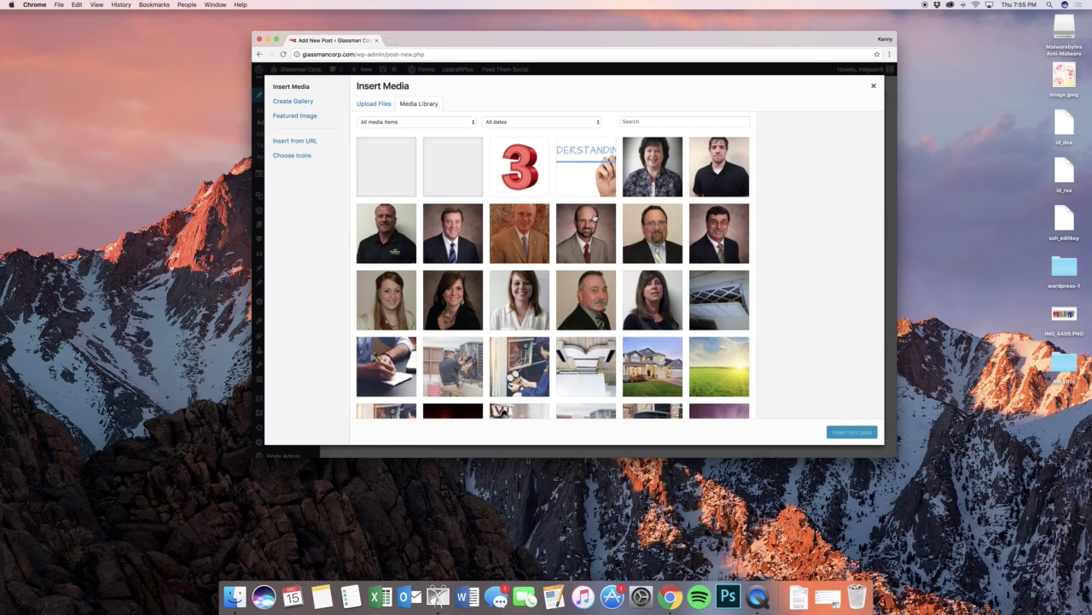
{"action": "scroll", "coordinate": [594, 219], "scroll_direction": "down", "scroll_amount": 3}
{"action": "scroll", "coordinate": [595, 218], "scroll_direction": "up", "scroll_amount": 3}
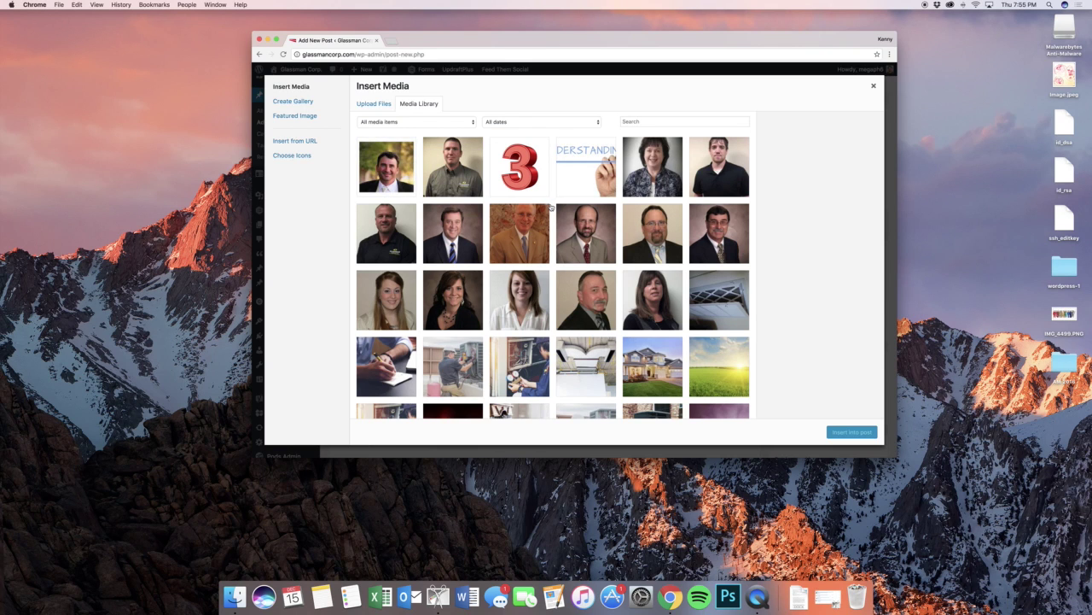
{"action": "scroll", "coordinate": [550, 207], "scroll_direction": "down", "scroll_amount": 5}
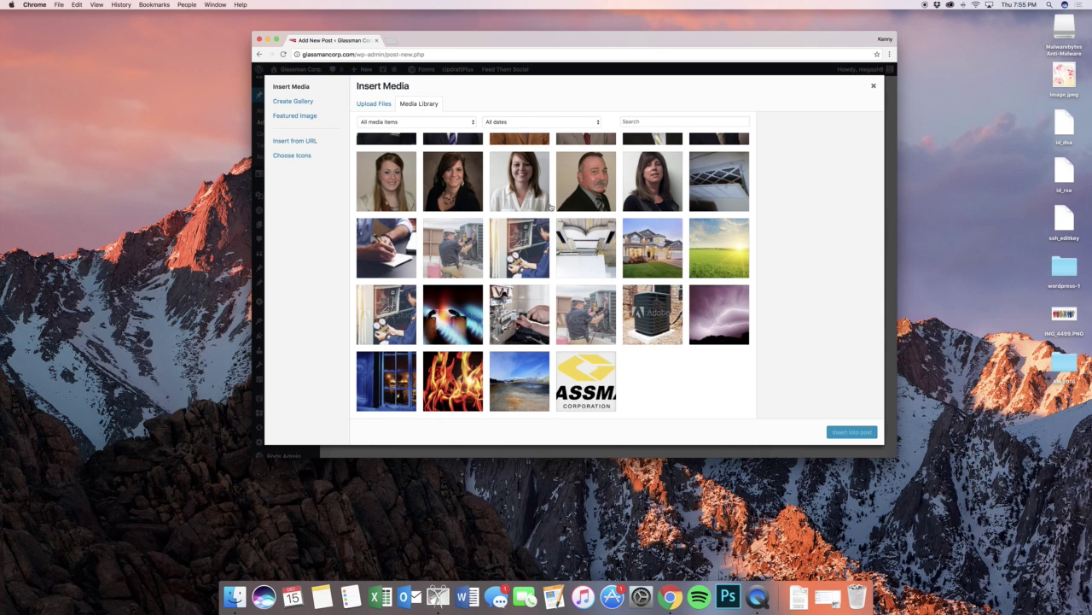
{"action": "left_click", "coordinate": [649, 193]}
{"action": "left_click", "coordinate": [857, 434]}
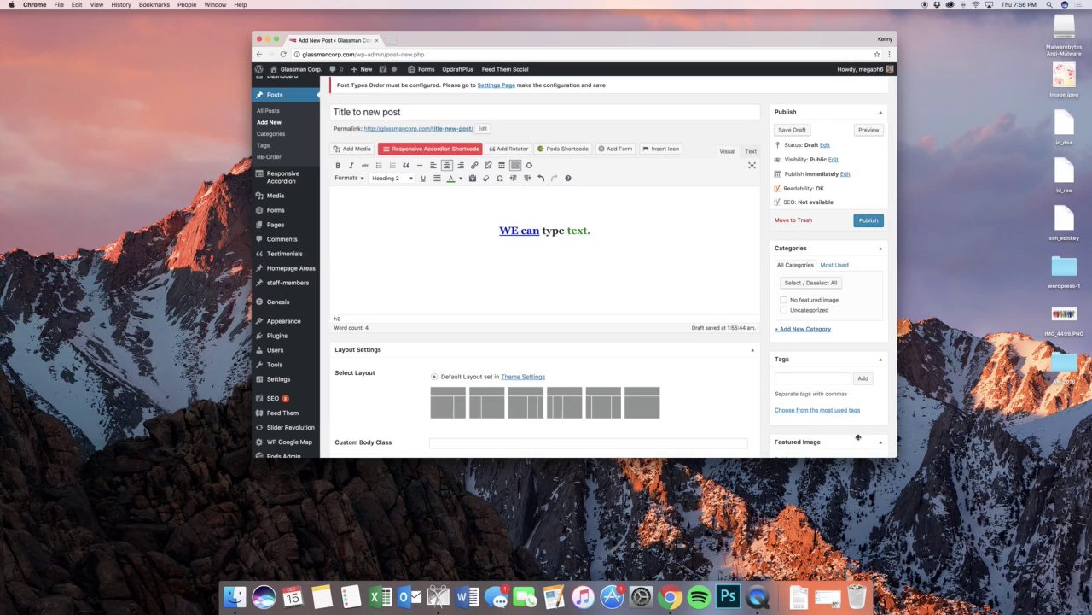
- Centre the portrait photo above the heading
{"action": "left_click", "coordinate": [403, 243]}
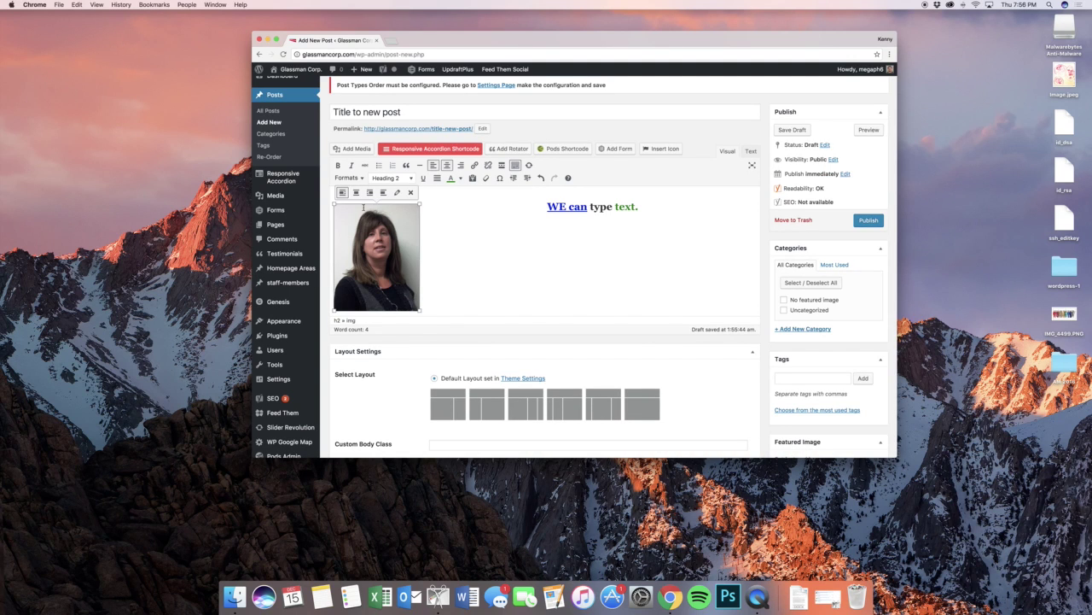
{"action": "left_click", "coordinate": [342, 195]}
{"action": "left_click", "coordinate": [356, 192]}
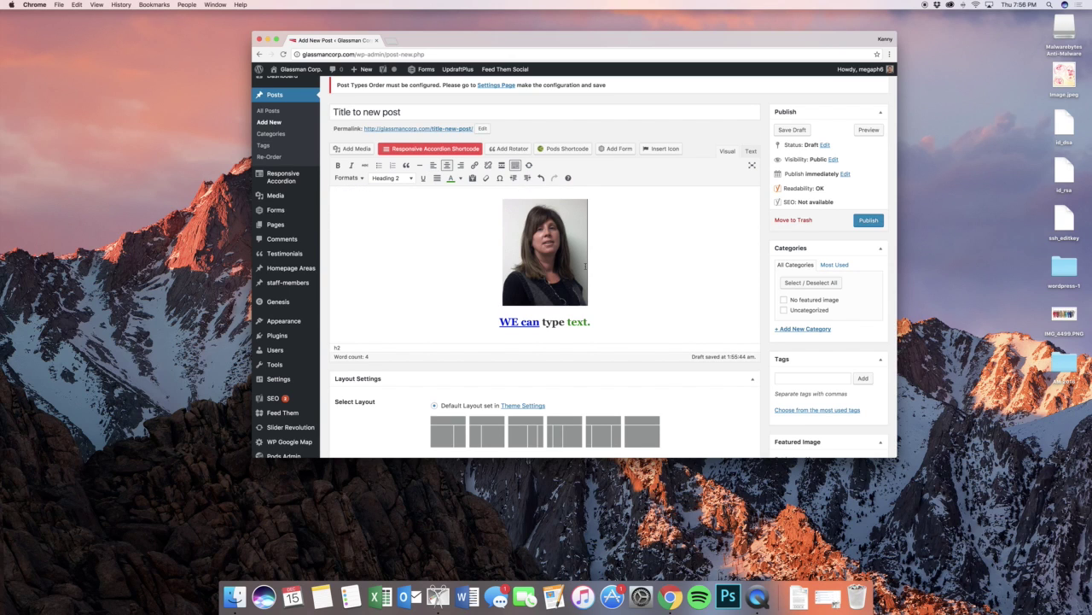
- Resize the photo to a custom width of 150 px
{"action": "left_click", "coordinate": [565, 196]}
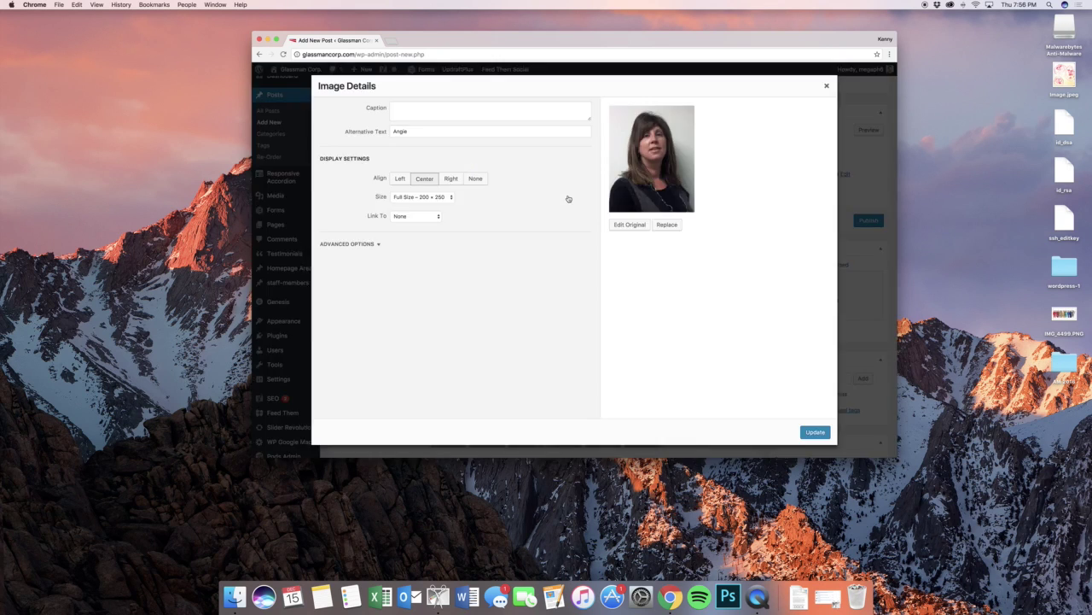
{"action": "left_click", "coordinate": [444, 197]}
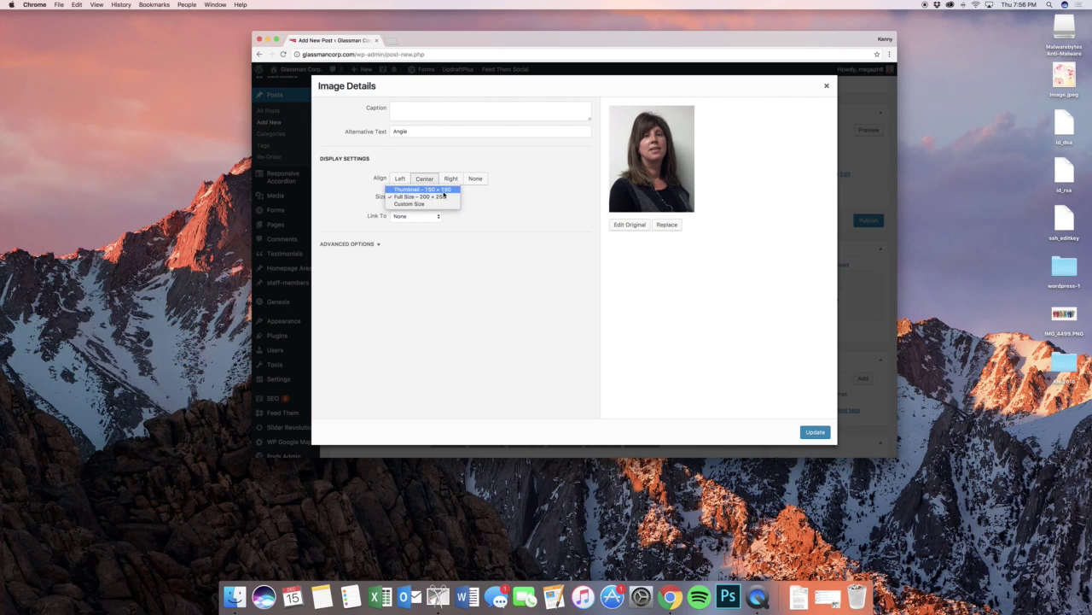
{"action": "left_click", "coordinate": [440, 203]}
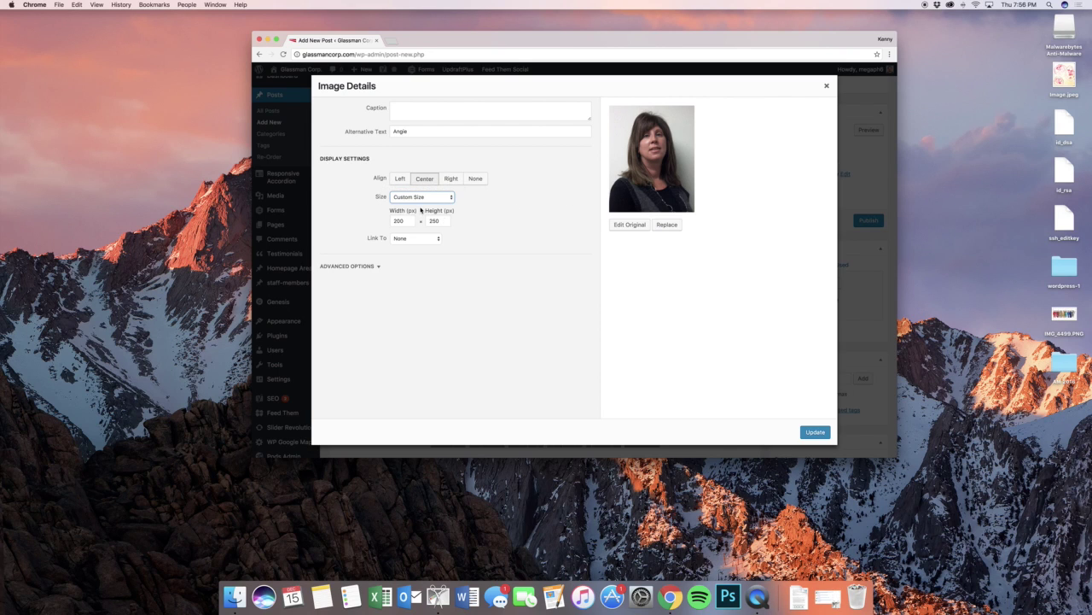
{"action": "left_click", "coordinate": [399, 221]}
{"action": "type", "text": "150"}
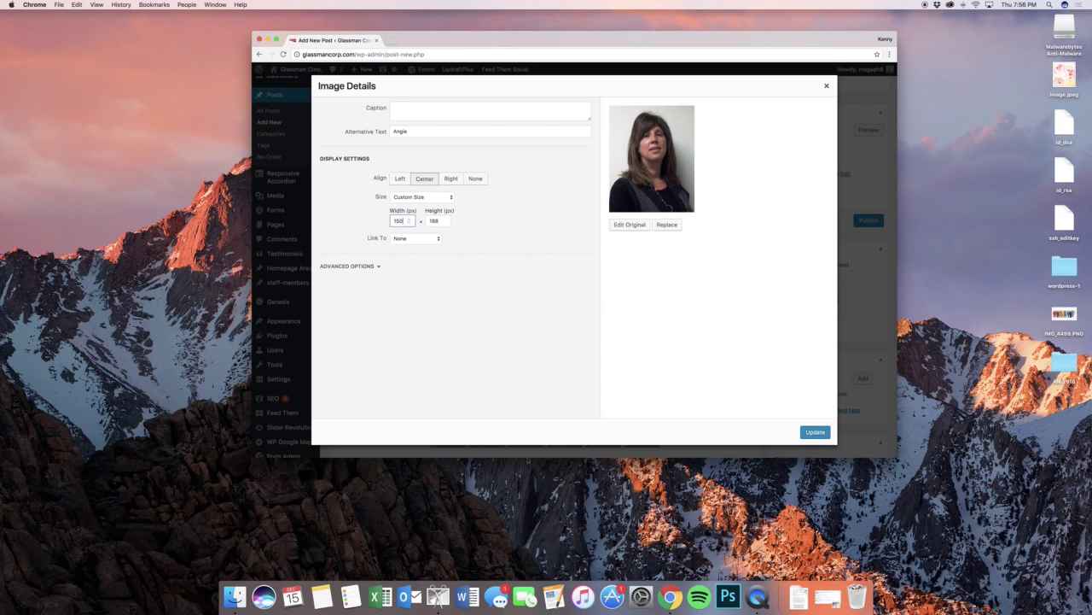
{"action": "key", "text": "Tab"}
{"action": "left_click", "coordinate": [815, 431]}
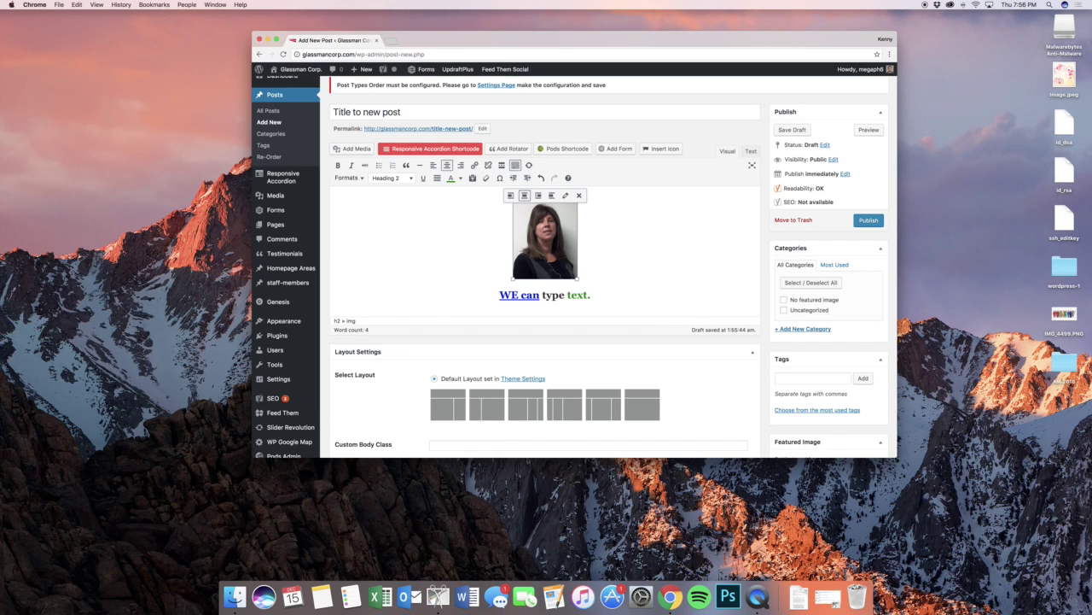
- Caption the photo with the woman's first name
{"action": "left_click", "coordinate": [565, 195]}
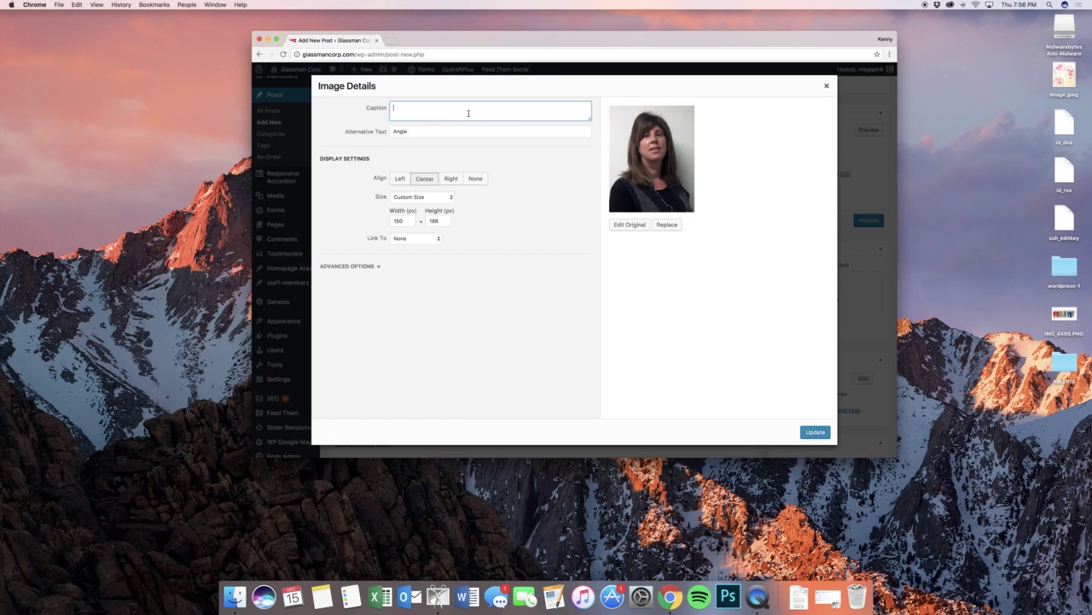
{"action": "type", "text": "Angie"}
{"action": "left_click", "coordinate": [813, 431]}
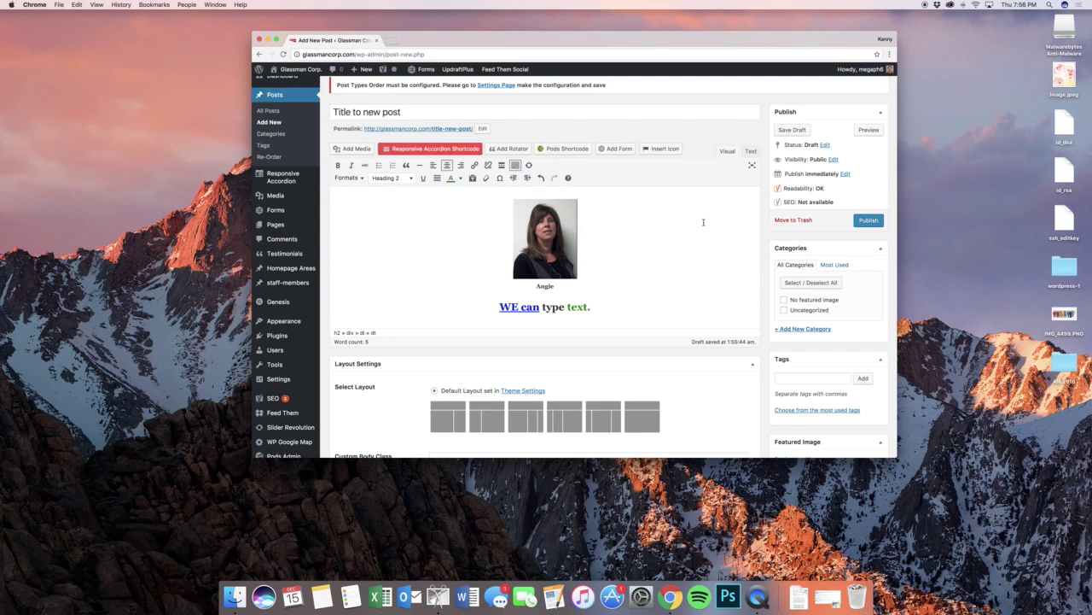
- Preview the draft post in a second tab and compare it with the editor
{"action": "left_click", "coordinate": [869, 221]}
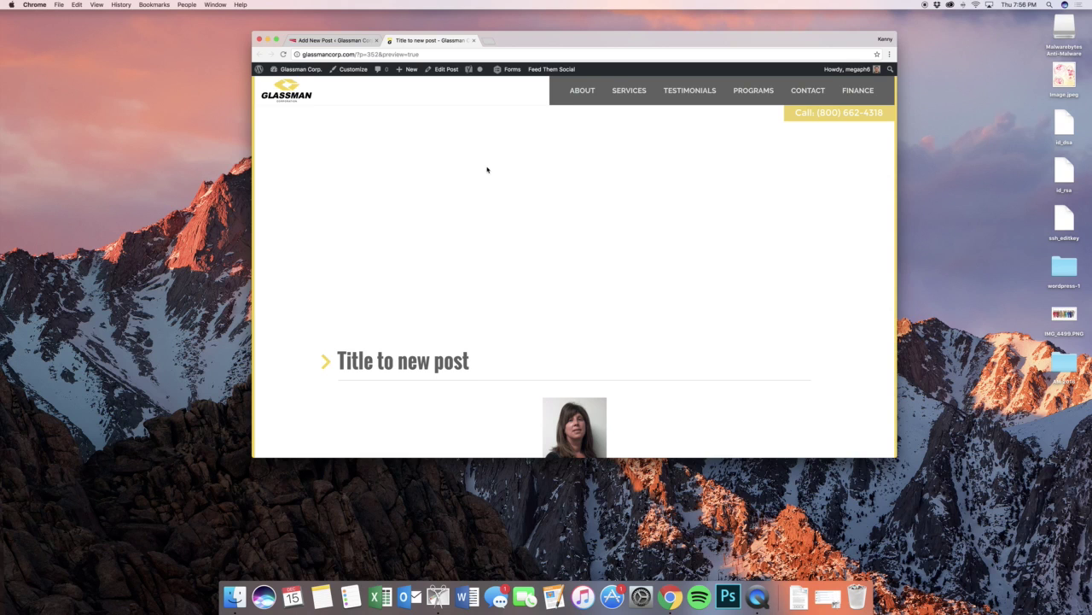
{"action": "scroll", "coordinate": [535, 205], "scroll_direction": "down", "scroll_amount": 5}
{"action": "scroll", "coordinate": [597, 248], "scroll_direction": "up", "scroll_amount": 3}
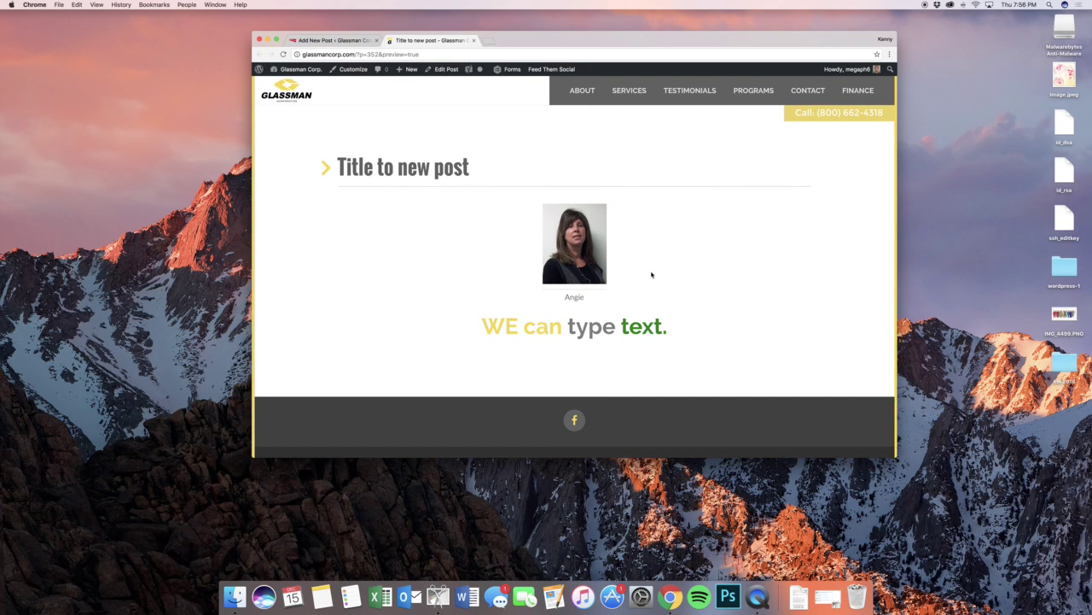
{"action": "left_click", "coordinate": [348, 42]}
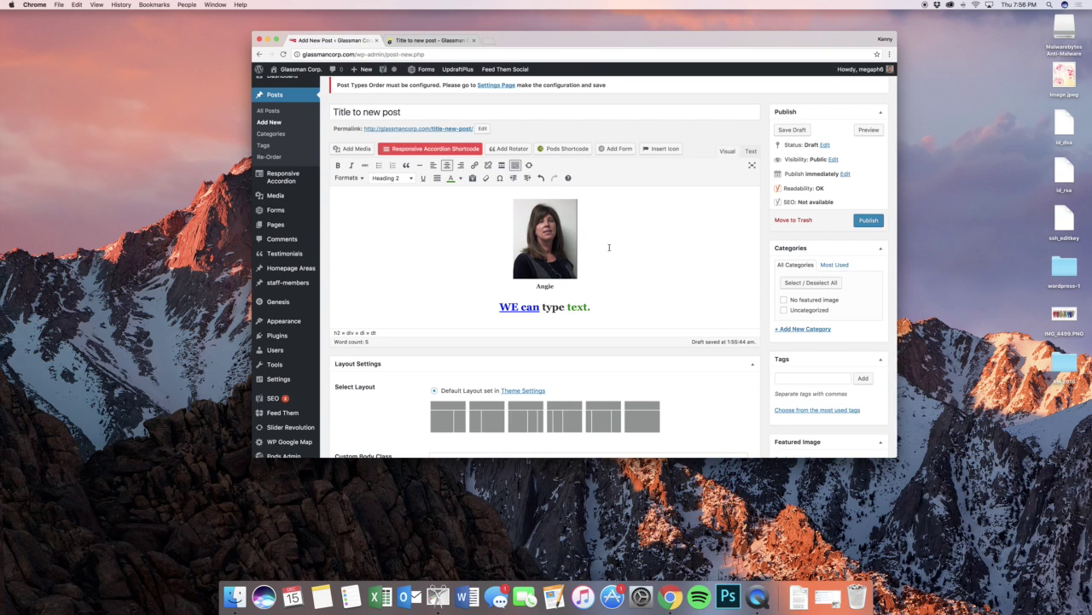
{"action": "left_click", "coordinate": [656, 305]}
{"action": "left_click", "coordinate": [412, 42]}
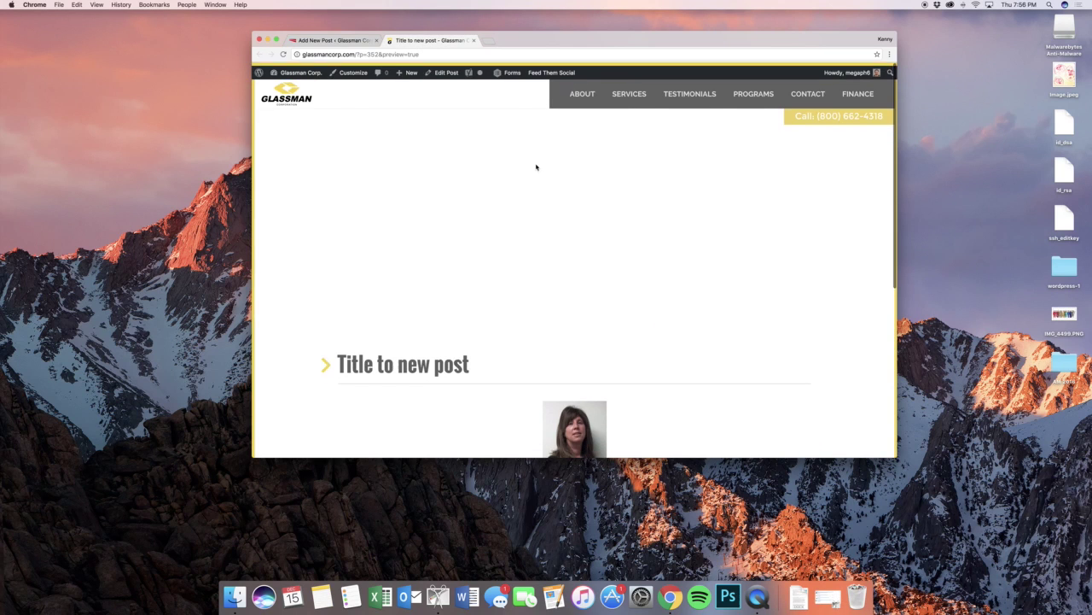
{"action": "left_click", "coordinate": [337, 39]}
{"action": "scroll", "coordinate": [636, 277], "scroll_direction": "down", "scroll_amount": 3}
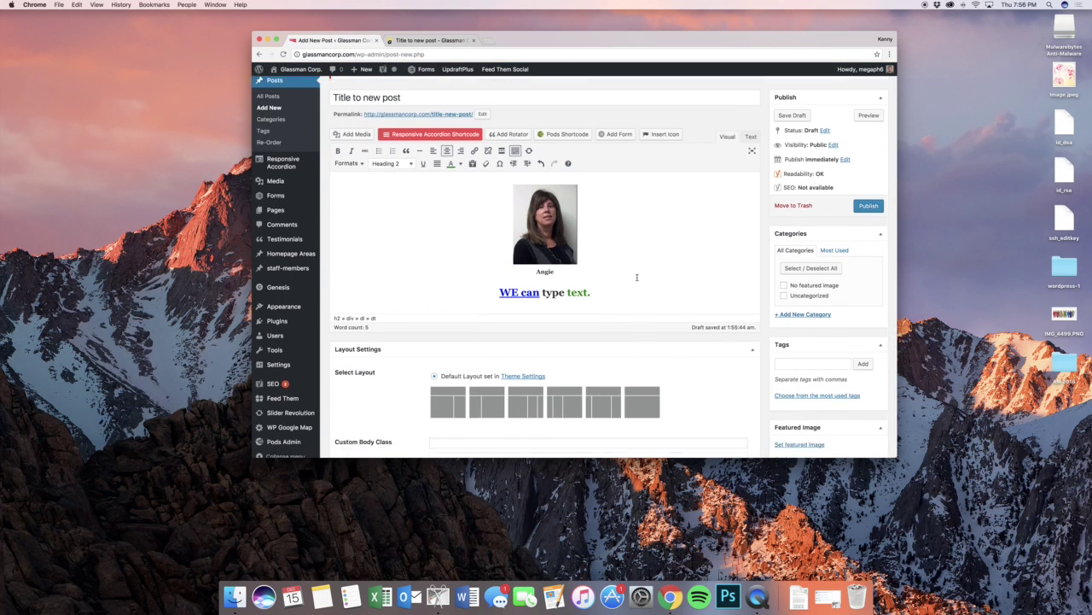
{"action": "scroll", "coordinate": [646, 267], "scroll_direction": "up", "scroll_amount": 3}
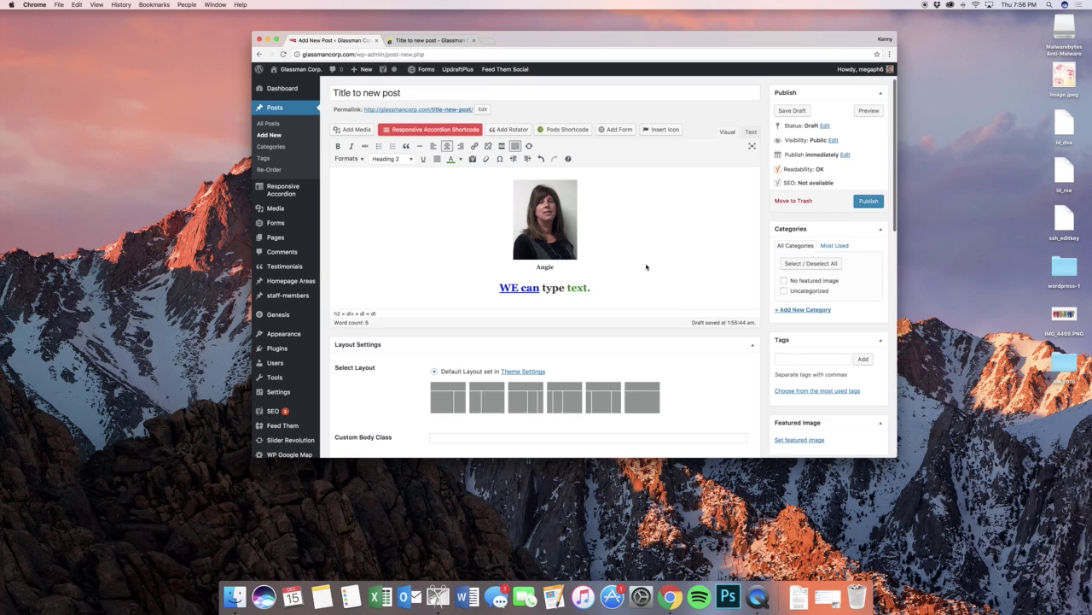
- Tick the No featured image category and check the refreshed preview
{"action": "left_click", "coordinate": [798, 283]}
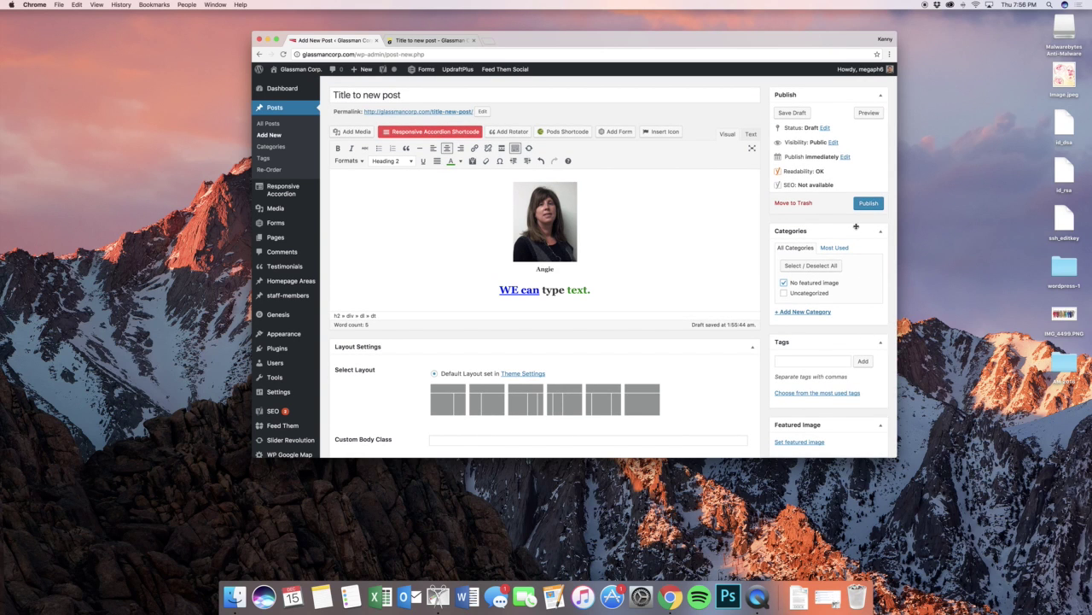
{"action": "left_click", "coordinate": [868, 112]}
{"action": "left_click", "coordinate": [428, 41]}
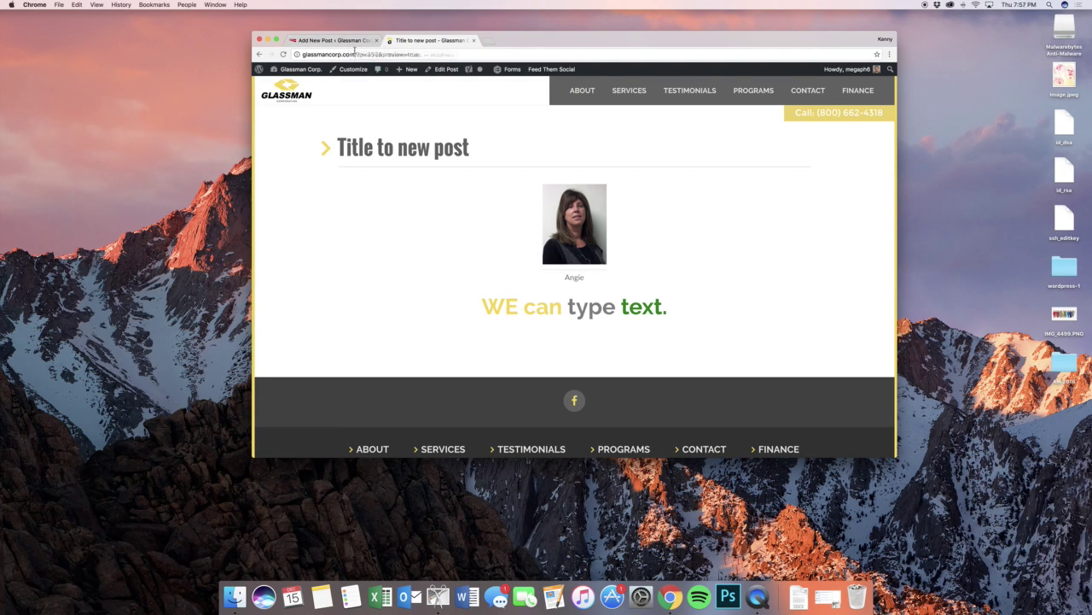
{"action": "left_click", "coordinate": [354, 41]}
- Untick No featured image and bring up the Set featured image chooser
{"action": "left_click", "coordinate": [809, 286]}
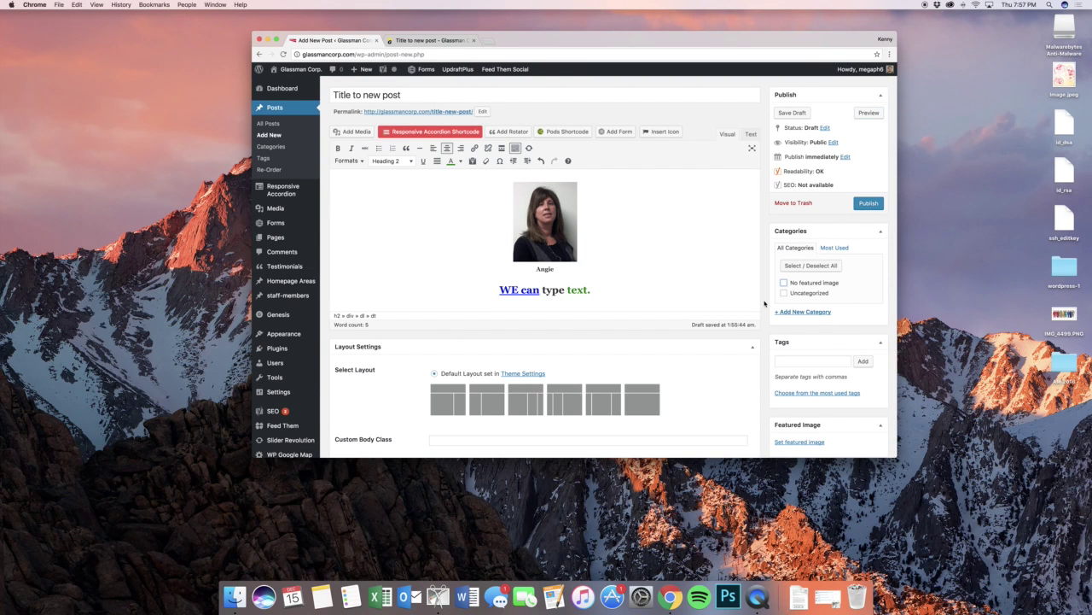
{"action": "scroll", "coordinate": [798, 324], "scroll_direction": "down", "scroll_amount": 3}
{"action": "left_click", "coordinate": [799, 331]}
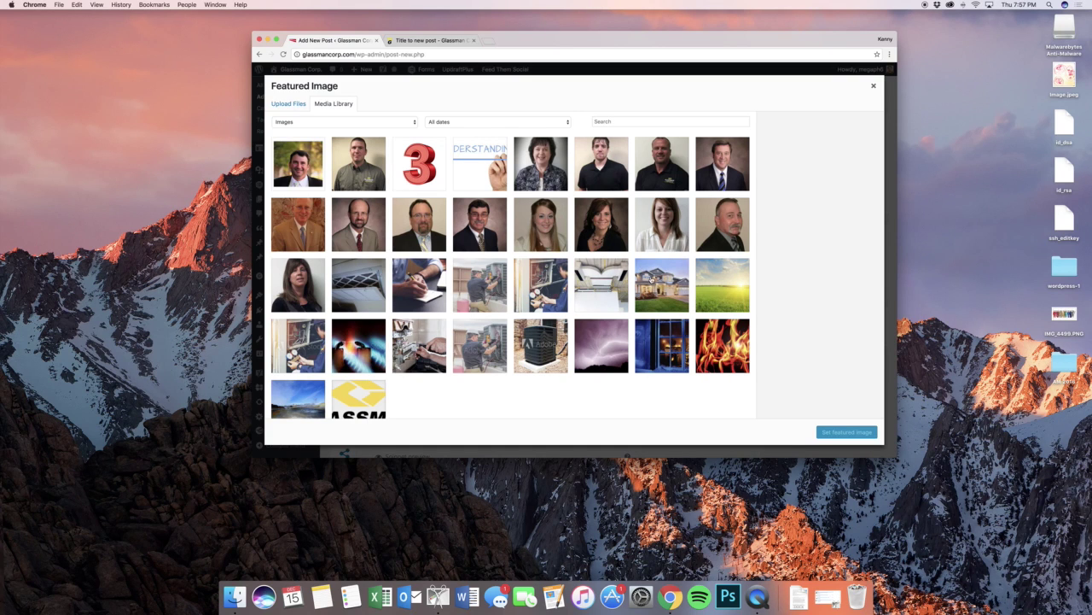
- Set the sunny green field photo as the post's featured image
{"action": "left_click", "coordinate": [709, 282]}
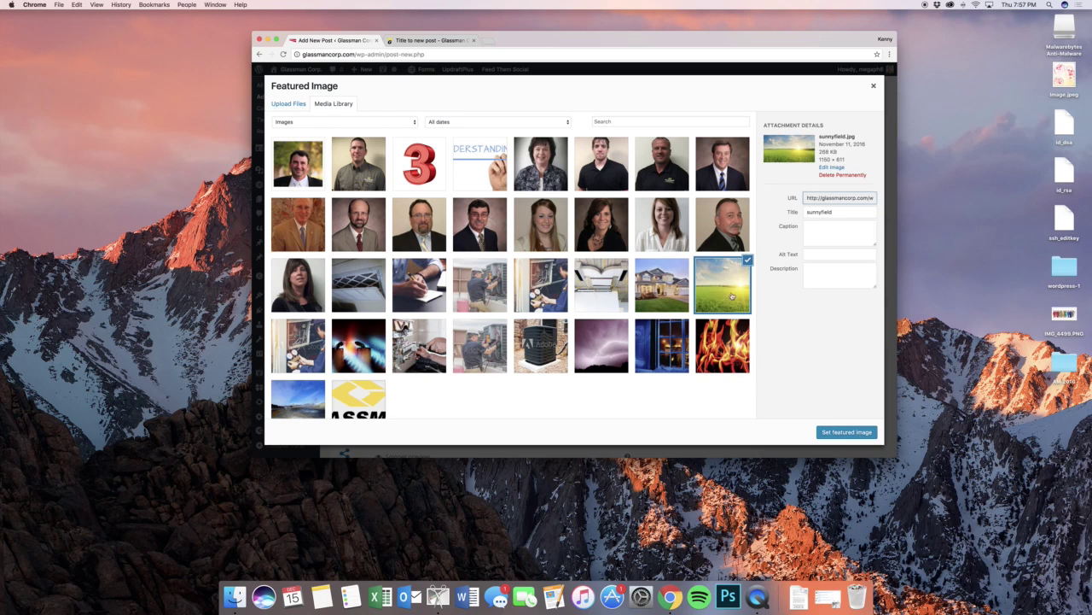
{"action": "left_click", "coordinate": [847, 433]}
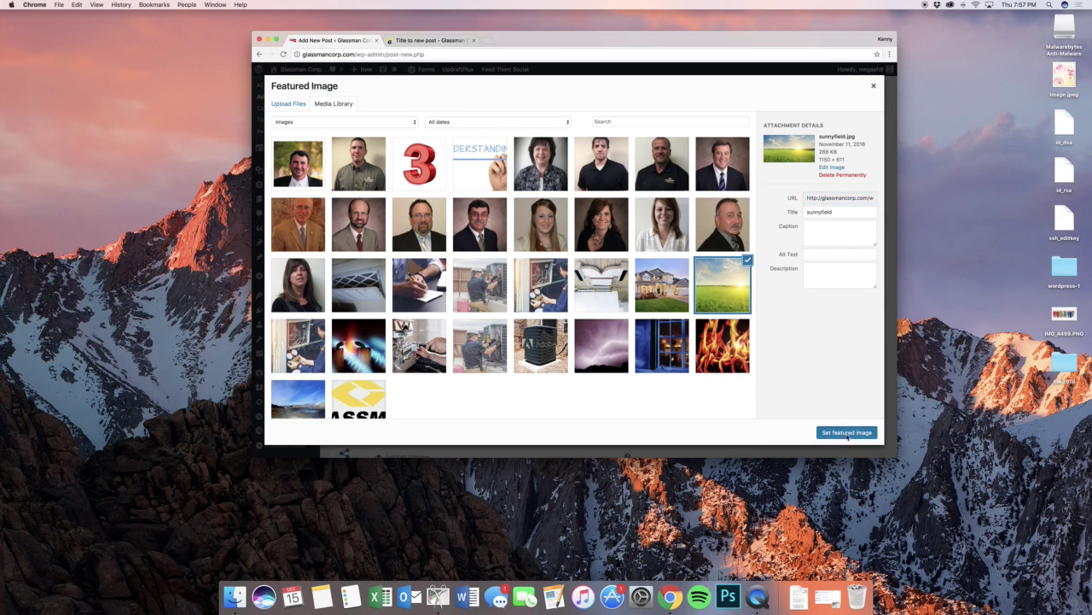
{"action": "scroll", "coordinate": [708, 268], "scroll_direction": "down", "scroll_amount": 2}
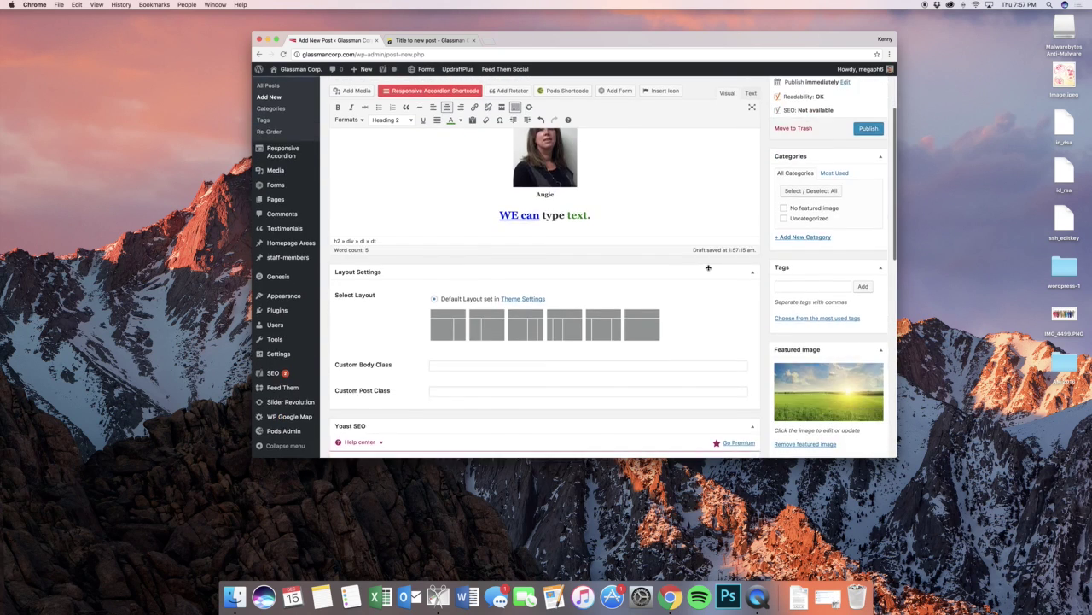
{"action": "scroll", "coordinate": [708, 267], "scroll_direction": "up", "scroll_amount": 3}
- Preview the post to check the featured image banner above the title, then return to the editor
{"action": "left_click", "coordinate": [863, 155]}
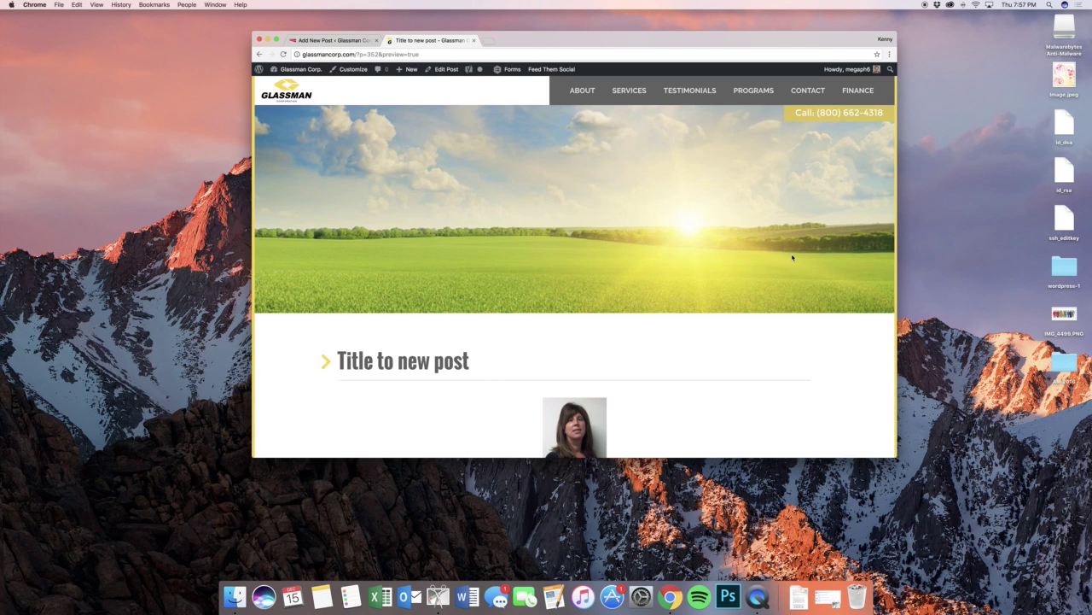
{"action": "scroll", "coordinate": [792, 257], "scroll_direction": "down", "scroll_amount": 5}
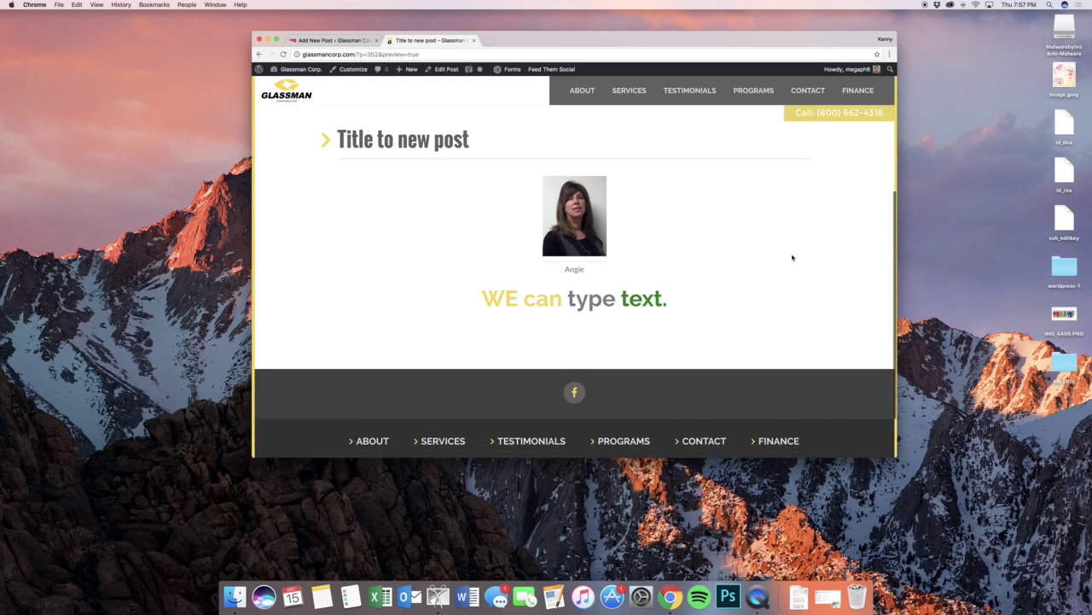
{"action": "scroll", "coordinate": [792, 257], "scroll_direction": "up", "scroll_amount": 5}
{"action": "scroll", "coordinate": [647, 239], "scroll_direction": "down", "scroll_amount": 2}
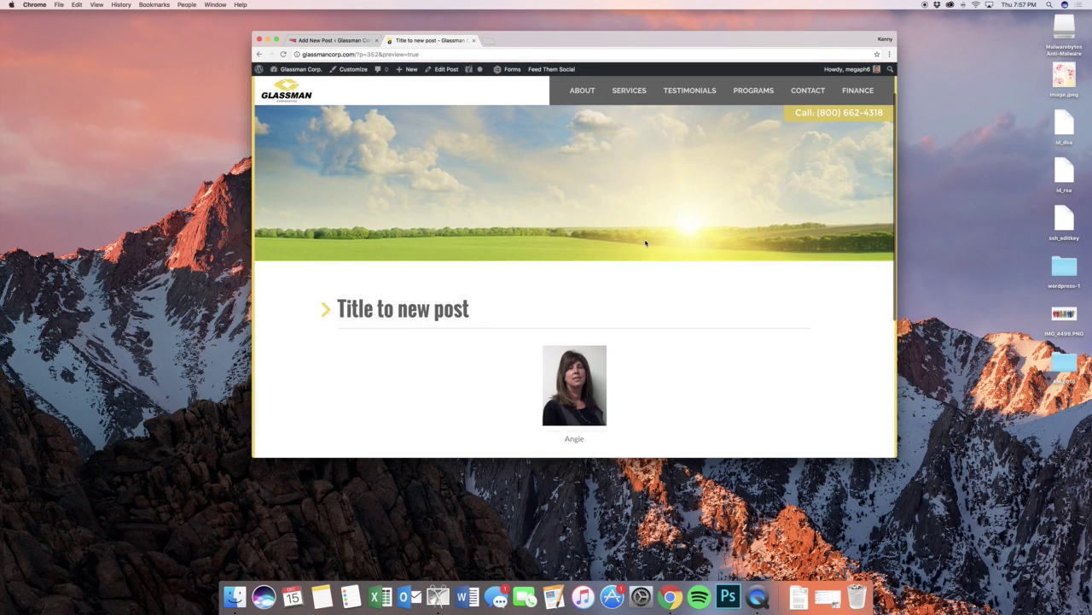
{"action": "scroll", "coordinate": [646, 241], "scroll_direction": "up", "scroll_amount": 2}
{"action": "scroll", "coordinate": [646, 243], "scroll_direction": "down", "scroll_amount": 1}
{"action": "scroll", "coordinate": [645, 243], "scroll_direction": "down", "scroll_amount": 5}
{"action": "scroll", "coordinate": [646, 244], "scroll_direction": "up", "scroll_amount": 5}
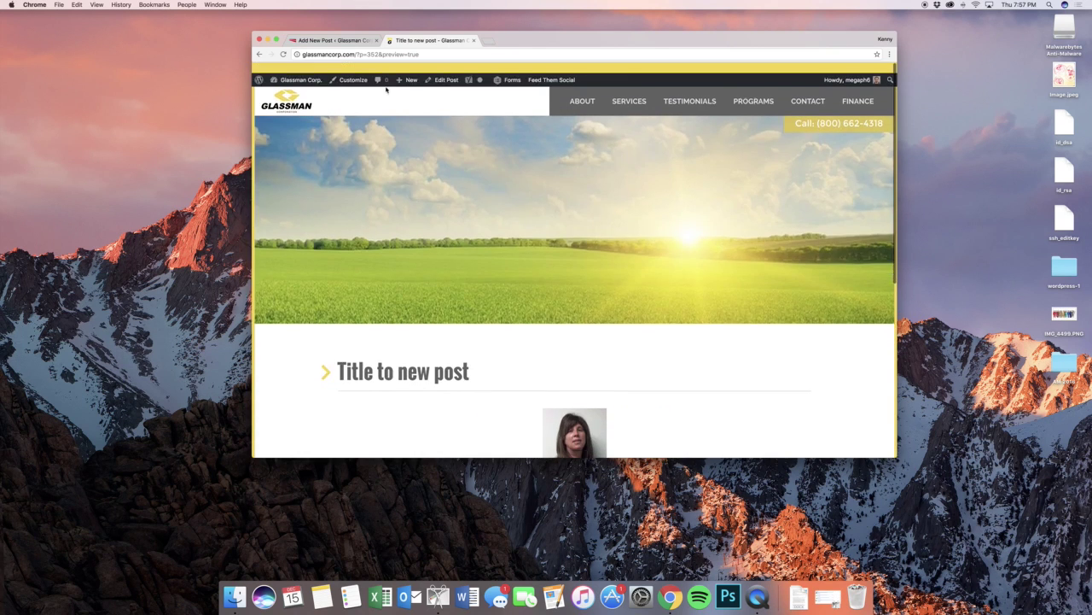
{"action": "left_click", "coordinate": [293, 41]}
{"action": "scroll", "coordinate": [756, 317], "scroll_direction": "down", "scroll_amount": 5}
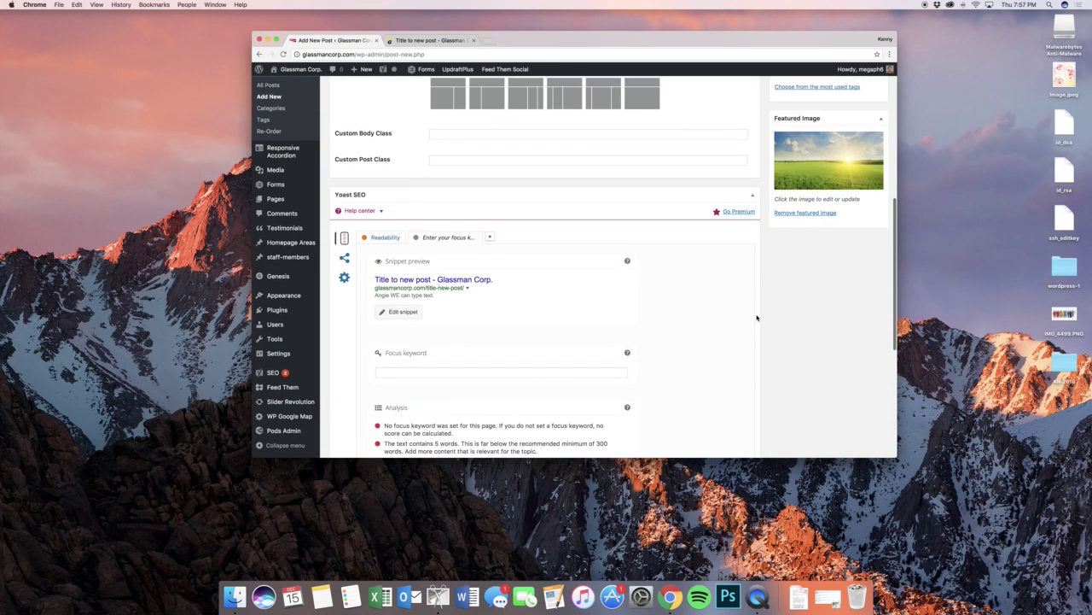
{"action": "scroll", "coordinate": [756, 318], "scroll_direction": "up", "scroll_amount": 3}
{"action": "scroll", "coordinate": [756, 317], "scroll_direction": "up", "scroll_amount": 4}
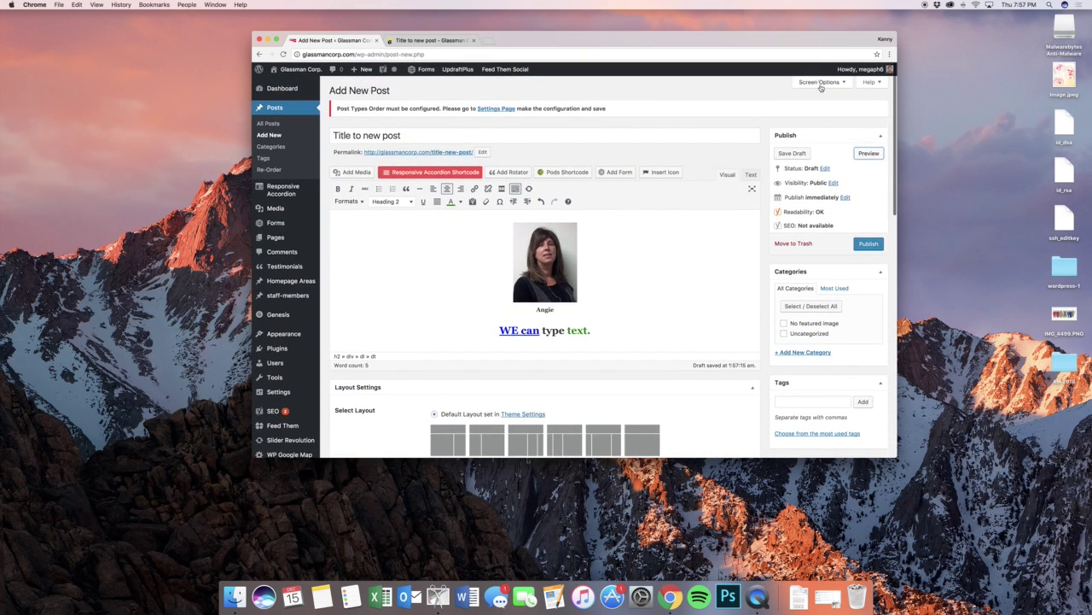
{"action": "left_click", "coordinate": [819, 85]}
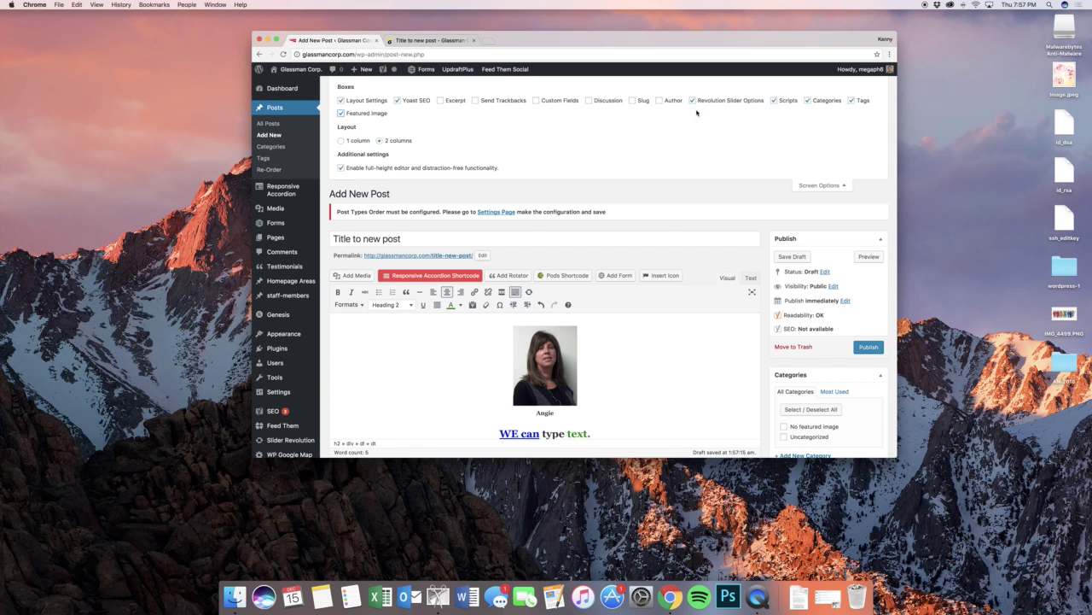
{"action": "left_click", "coordinate": [815, 185]}
{"action": "scroll", "coordinate": [759, 170], "scroll_direction": "down", "scroll_amount": 5}
{"action": "scroll", "coordinate": [760, 171], "scroll_direction": "down", "scroll_amount": 3}
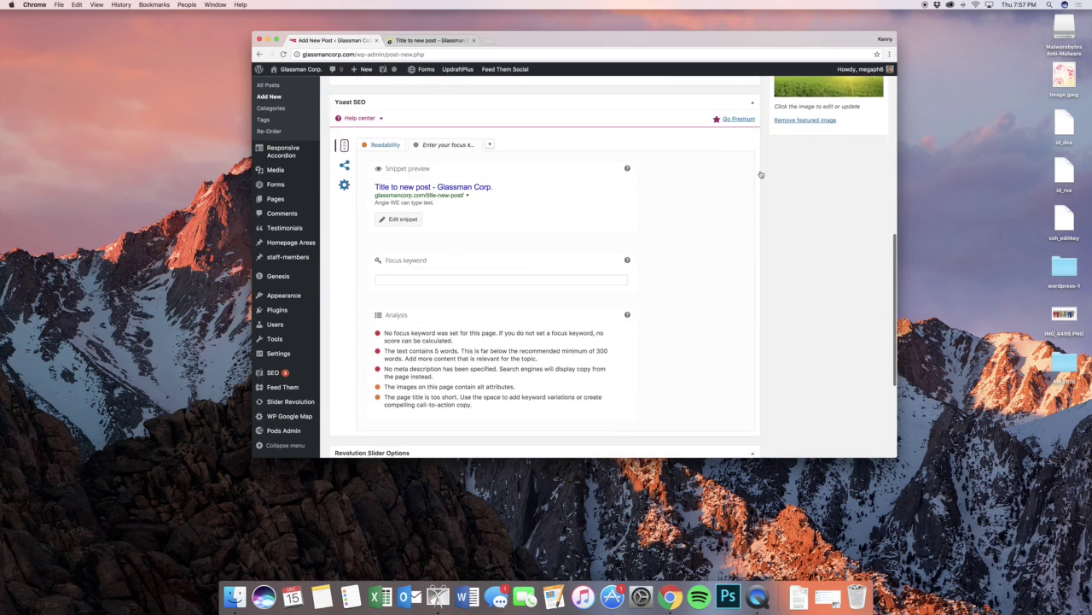
{"action": "left_click", "coordinate": [478, 275]}
{"action": "scroll", "coordinate": [720, 278], "scroll_direction": "up", "scroll_amount": 7}
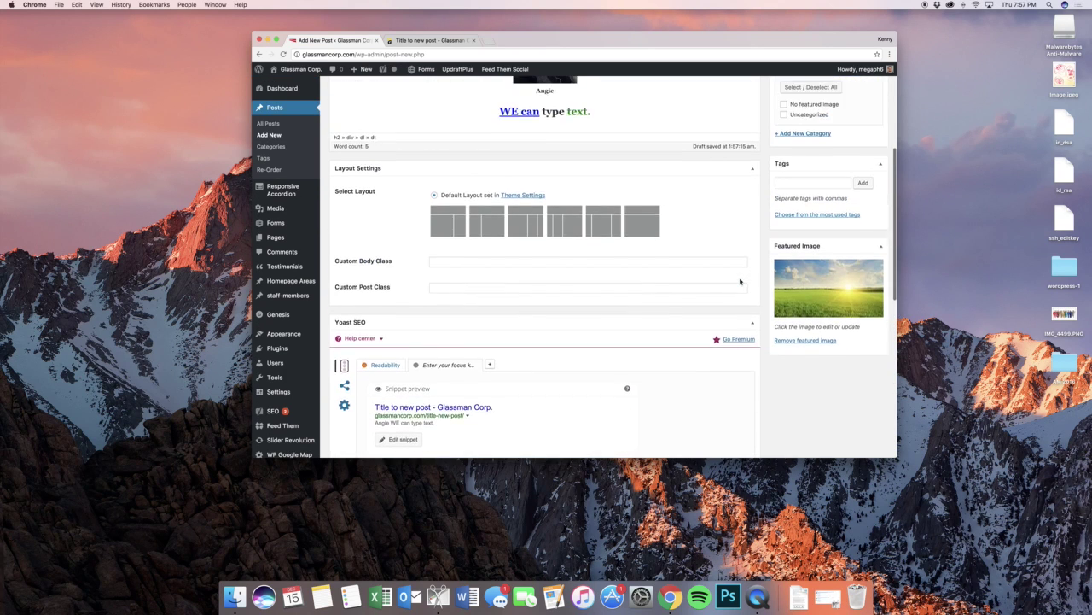
{"action": "scroll", "coordinate": [740, 281], "scroll_direction": "down", "scroll_amount": 10}
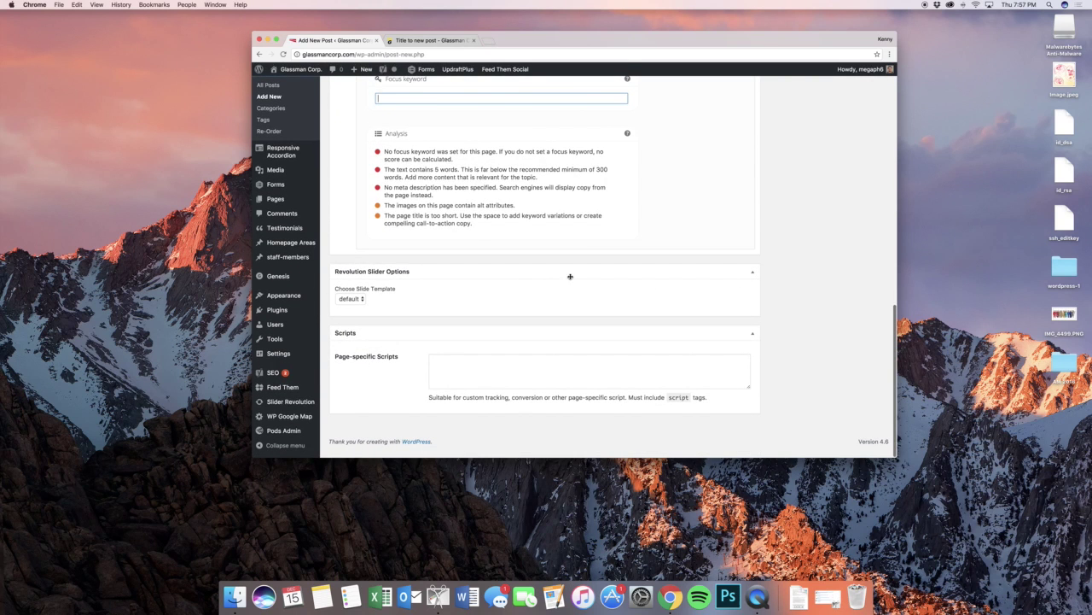
{"action": "scroll", "coordinate": [540, 357], "scroll_direction": "up", "scroll_amount": 10}
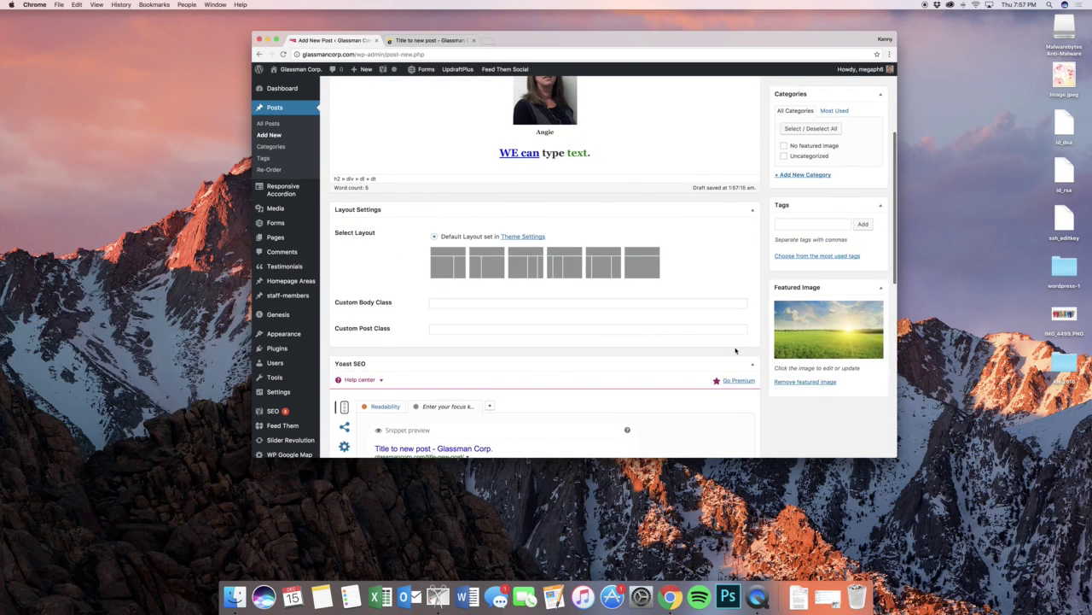
{"action": "scroll", "coordinate": [736, 350], "scroll_direction": "up", "scroll_amount": 3}
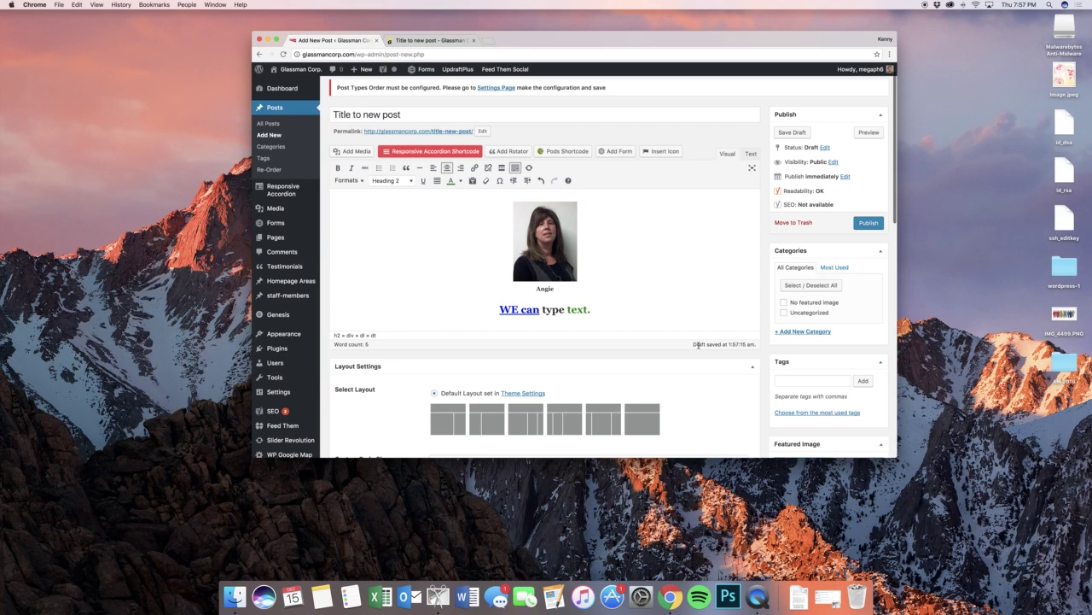
- Keep the publish date immediate and visibility Public, then publish 'Title to new post'
{"action": "scroll", "coordinate": [698, 344], "scroll_direction": "up", "scroll_amount": 1}
{"action": "left_click", "coordinate": [843, 198]}
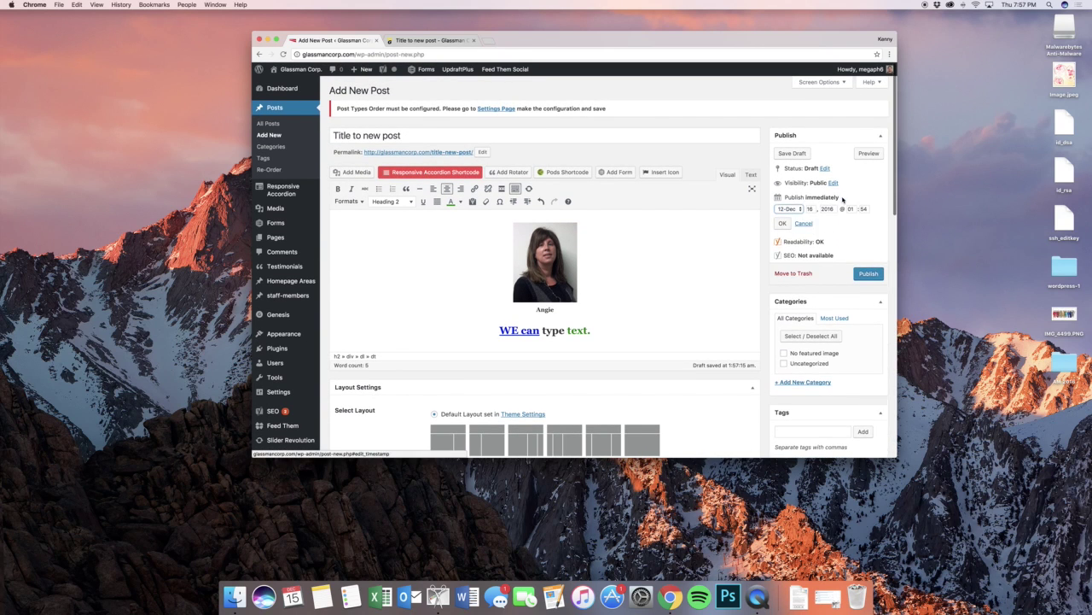
{"action": "left_click", "coordinate": [804, 224]}
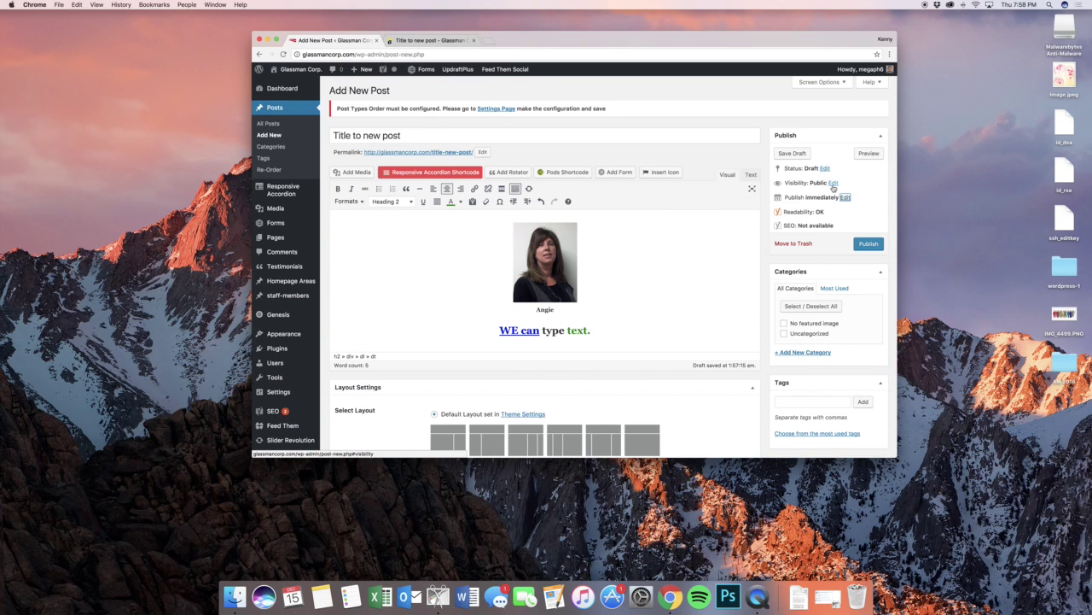
{"action": "left_click", "coordinate": [832, 182]}
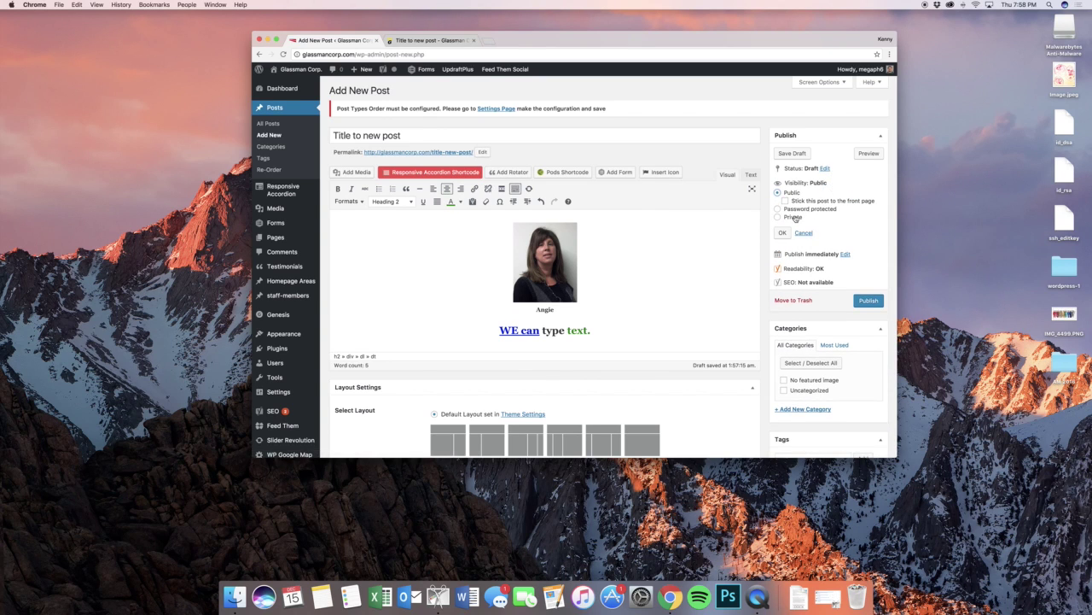
{"action": "left_click", "coordinate": [803, 231]}
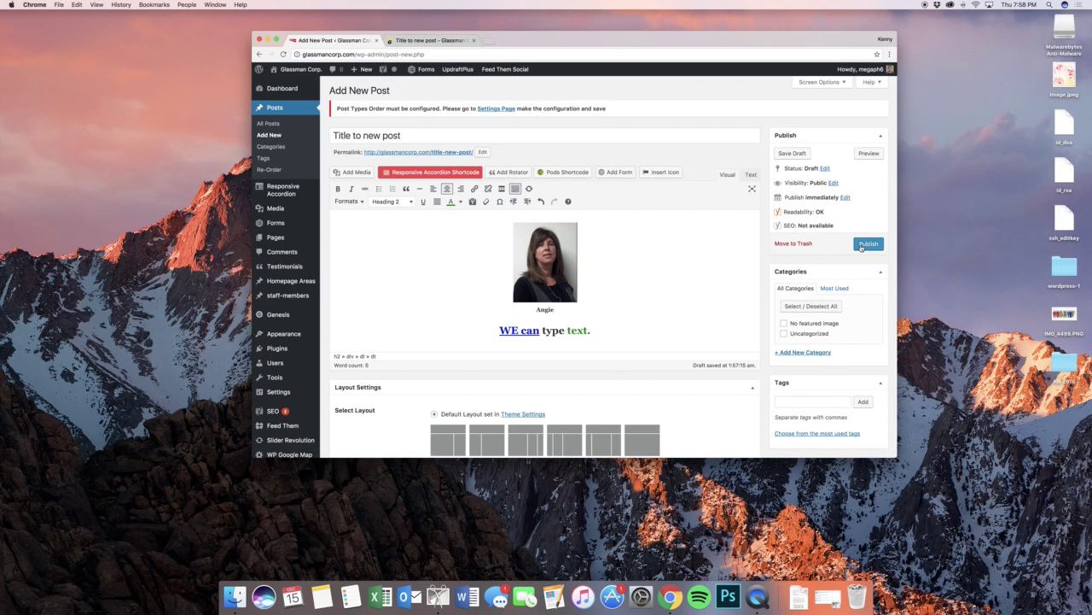
{"action": "left_click", "coordinate": [861, 246]}
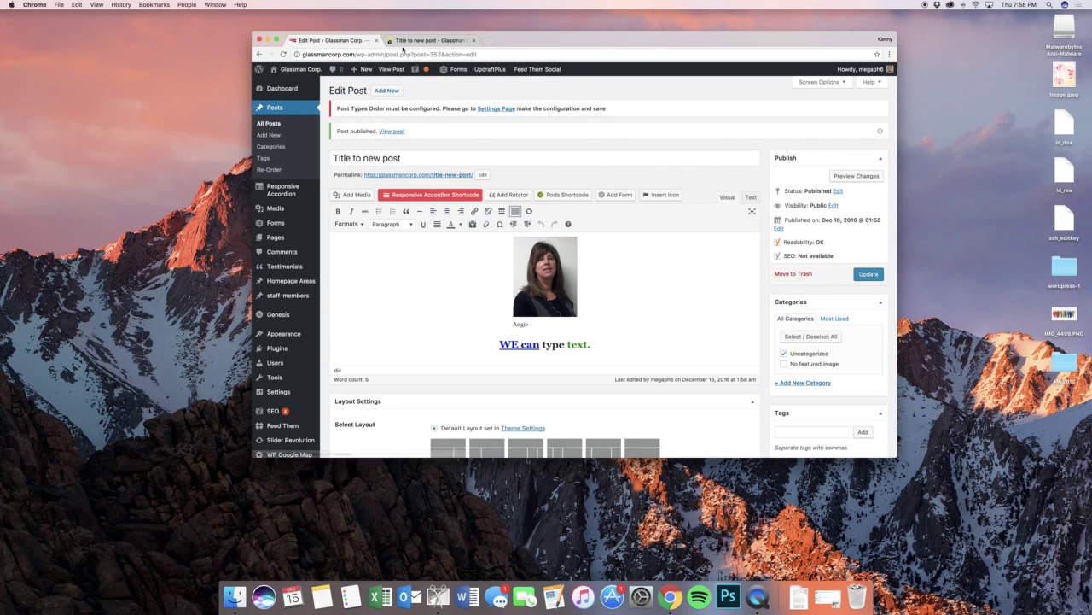
{"action": "left_click", "coordinate": [431, 40]}
{"action": "mouse_move", "coordinate": [583, 94]}
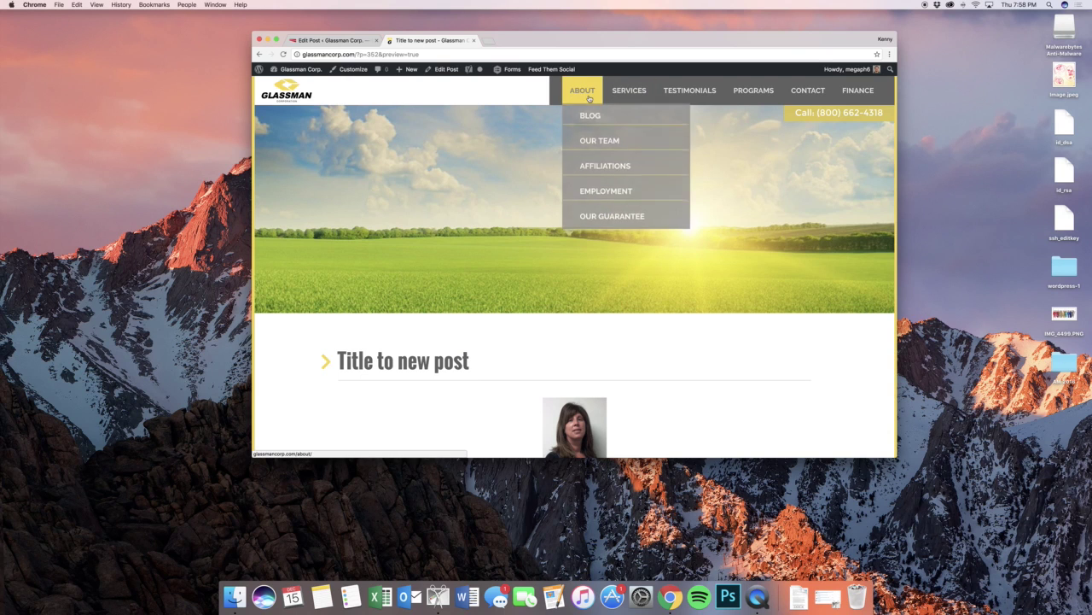
{"action": "left_click", "coordinate": [599, 120]}
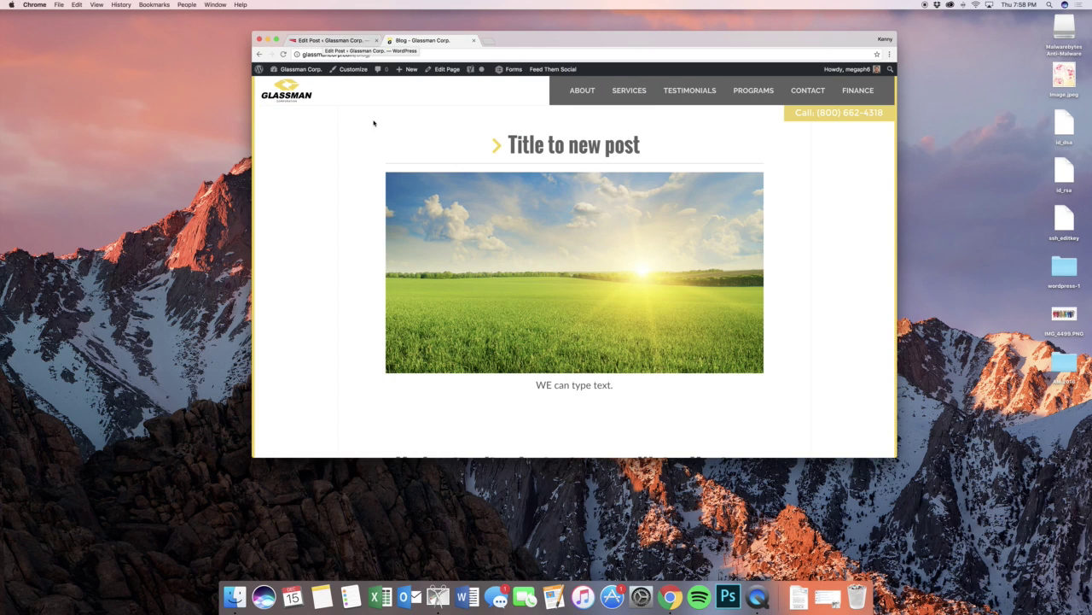
{"action": "scroll", "coordinate": [373, 123], "scroll_direction": "down", "scroll_amount": 10}
{"action": "scroll", "coordinate": [373, 123], "scroll_direction": "down", "scroll_amount": 3}
{"action": "scroll", "coordinate": [375, 119], "scroll_direction": "up", "scroll_amount": 15}
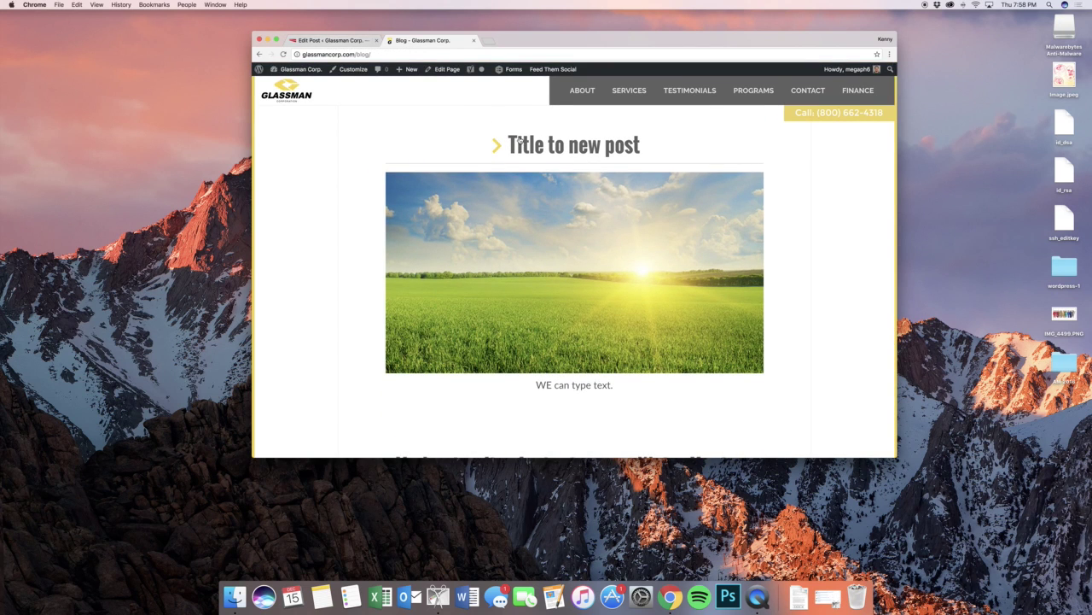
{"action": "left_click", "coordinate": [529, 145]}
{"action": "scroll", "coordinate": [690, 212], "scroll_direction": "down", "scroll_amount": 6}
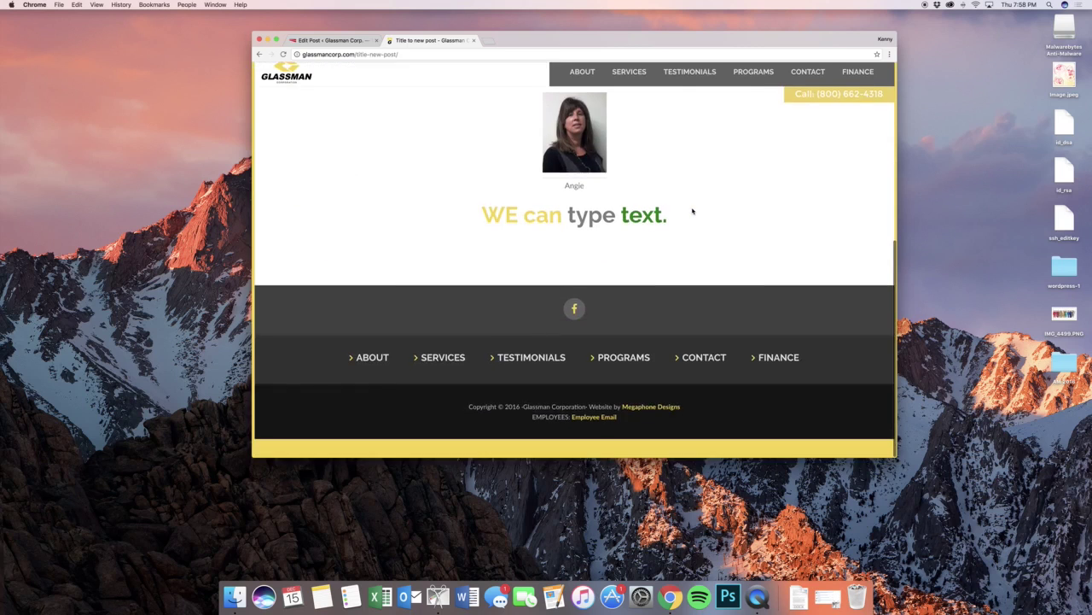
{"action": "scroll", "coordinate": [674, 200], "scroll_direction": "up", "scroll_amount": 8}
{"action": "left_click", "coordinate": [333, 40]}
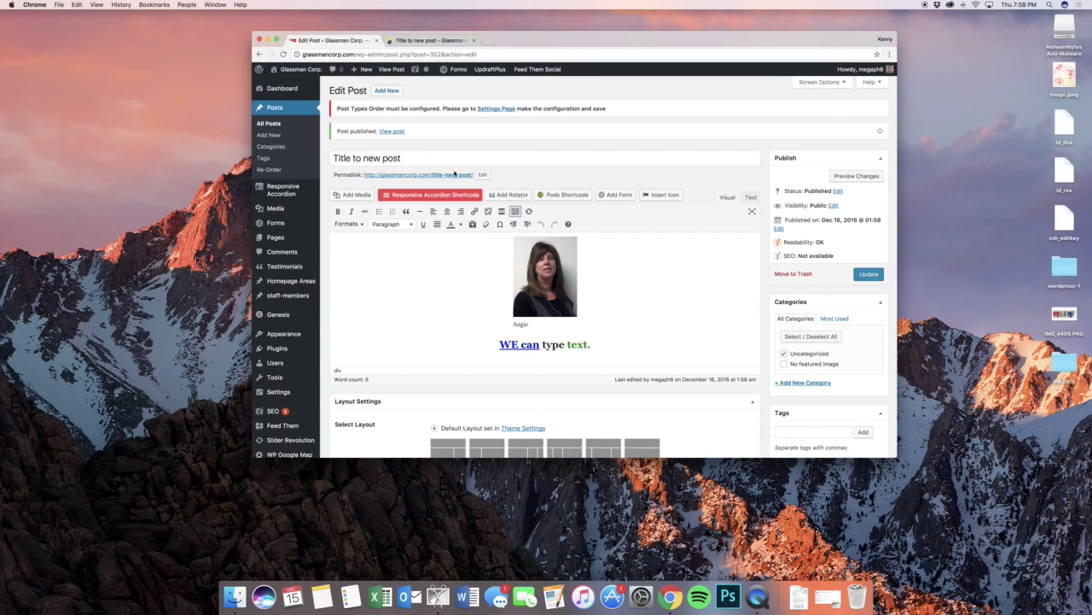
- Trash 'Title to new post', then bulk-delete both trashed posts permanently
{"action": "left_click", "coordinate": [275, 124]}
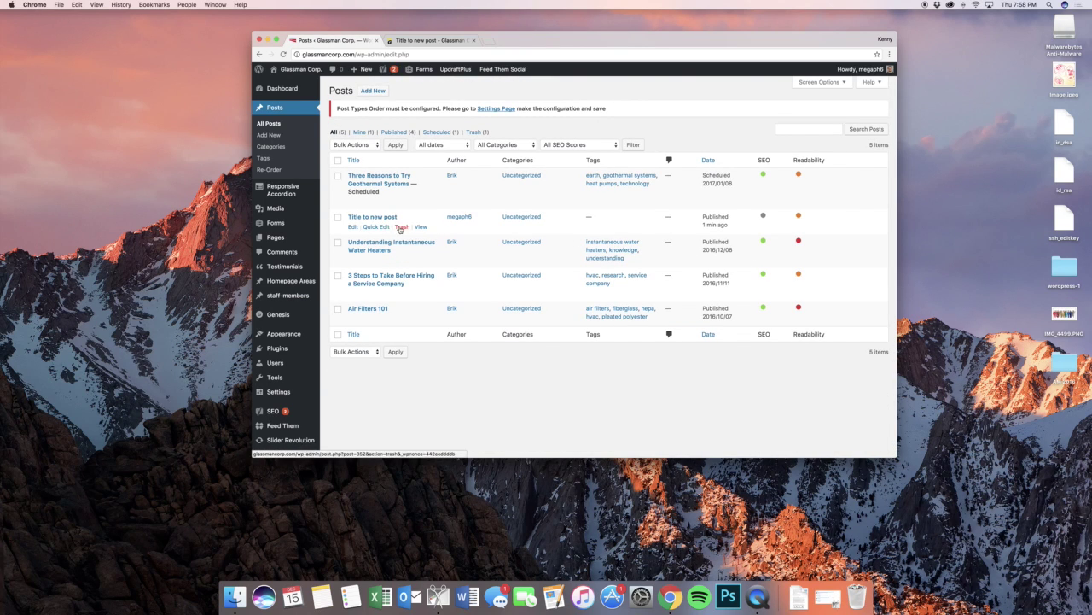
{"action": "left_click", "coordinate": [400, 227]}
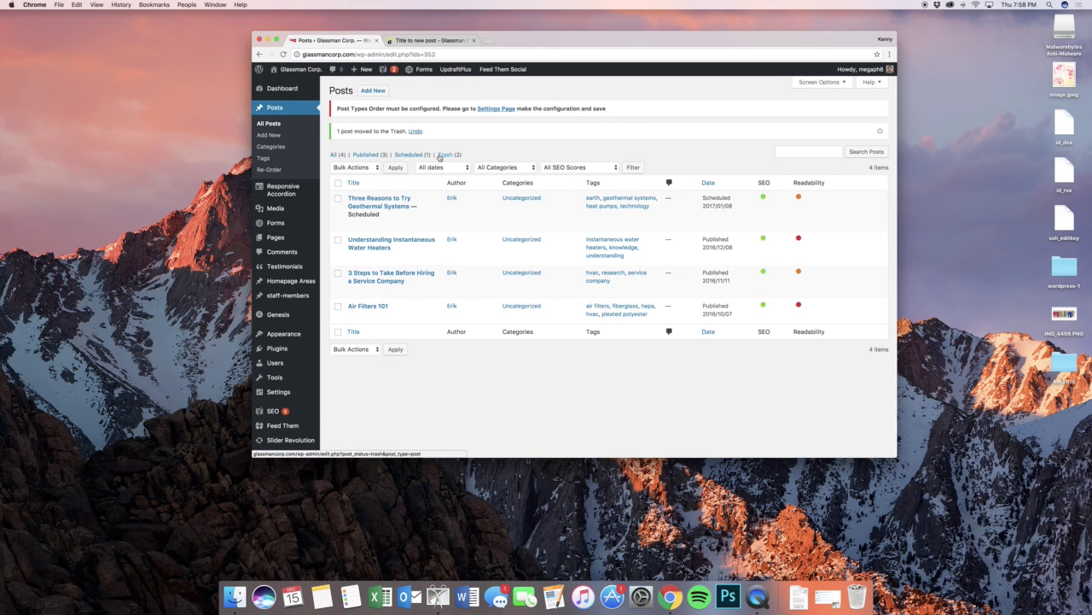
{"action": "left_click", "coordinate": [449, 154]}
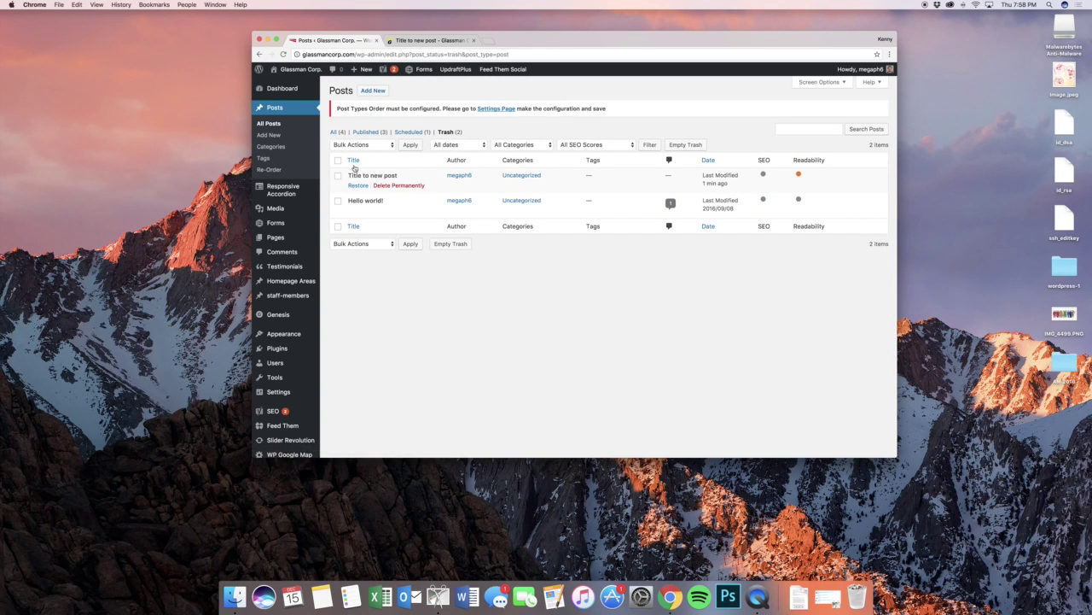
{"action": "left_click", "coordinate": [338, 160]}
{"action": "mouse_move", "coordinate": [357, 184]}
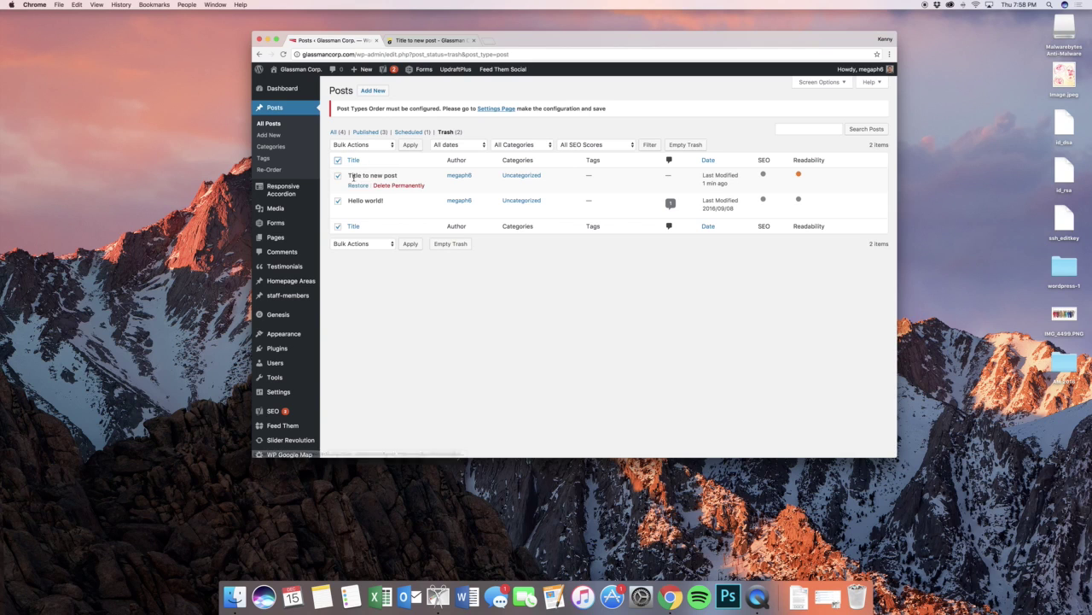
{"action": "left_click", "coordinate": [356, 144]}
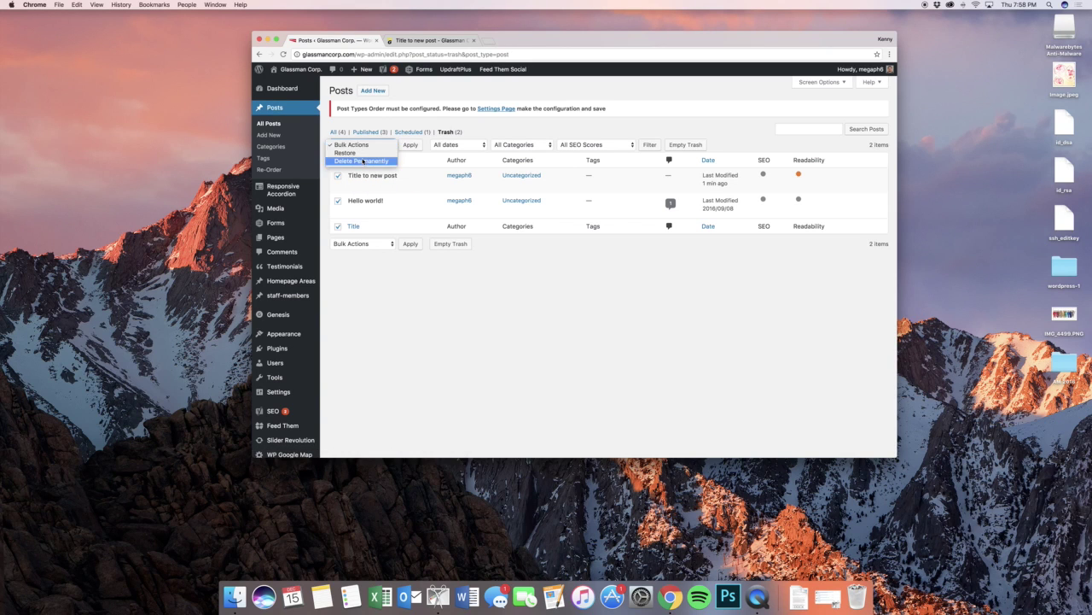
{"action": "left_click", "coordinate": [363, 160]}
{"action": "left_click", "coordinate": [409, 145]}
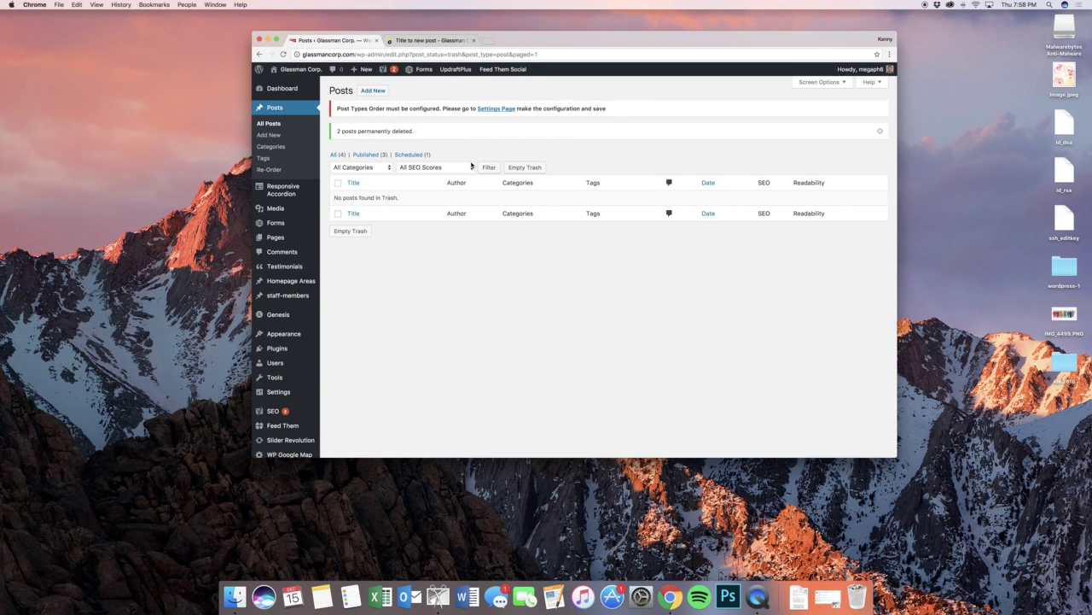
- Check the Re-Order page, try dragging the Geothermal Systems post in All Posts, then open Categories
{"action": "left_click", "coordinate": [302, 168]}
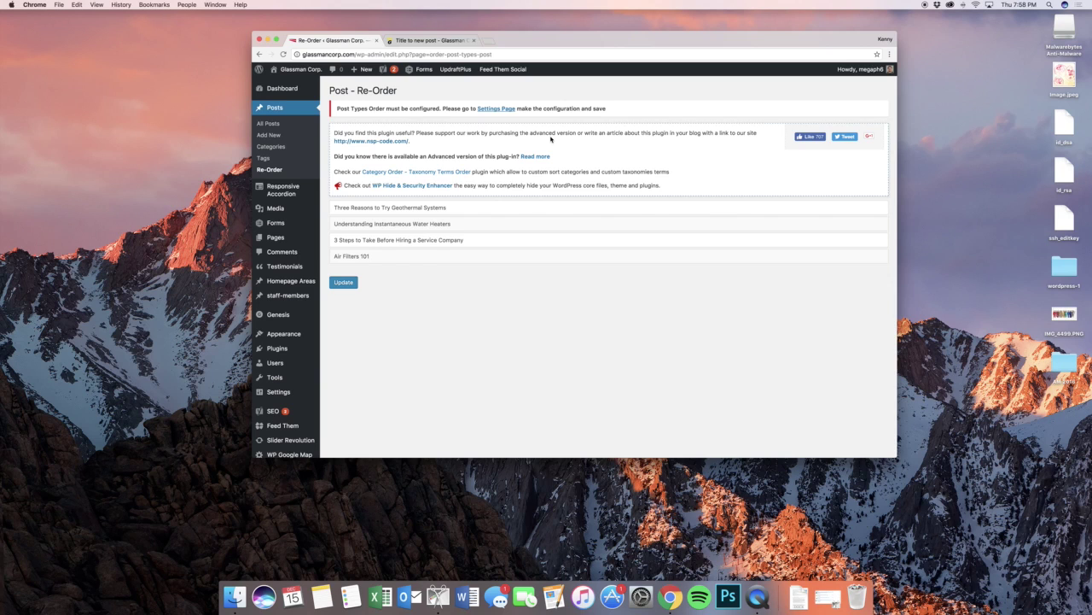
{"action": "left_click", "coordinate": [268, 123]}
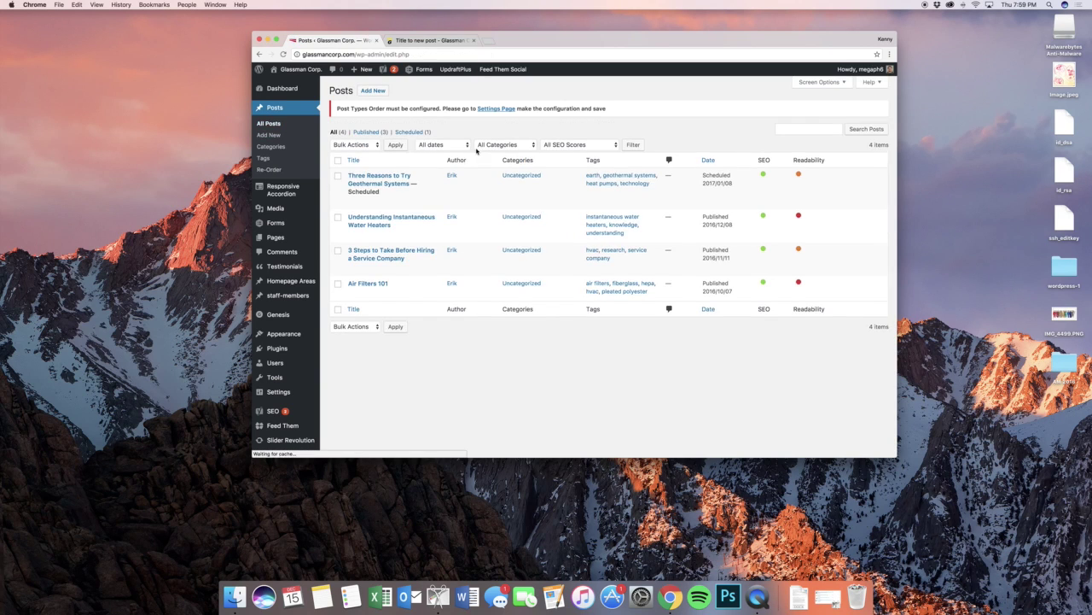
{"action": "mouse_move", "coordinate": [473, 177]}
{"action": "left_mouse_down"}
{"action": "mouse_move", "coordinate": [478, 251]}
{"action": "mouse_move", "coordinate": [477, 177]}
{"action": "left_mouse_up"}
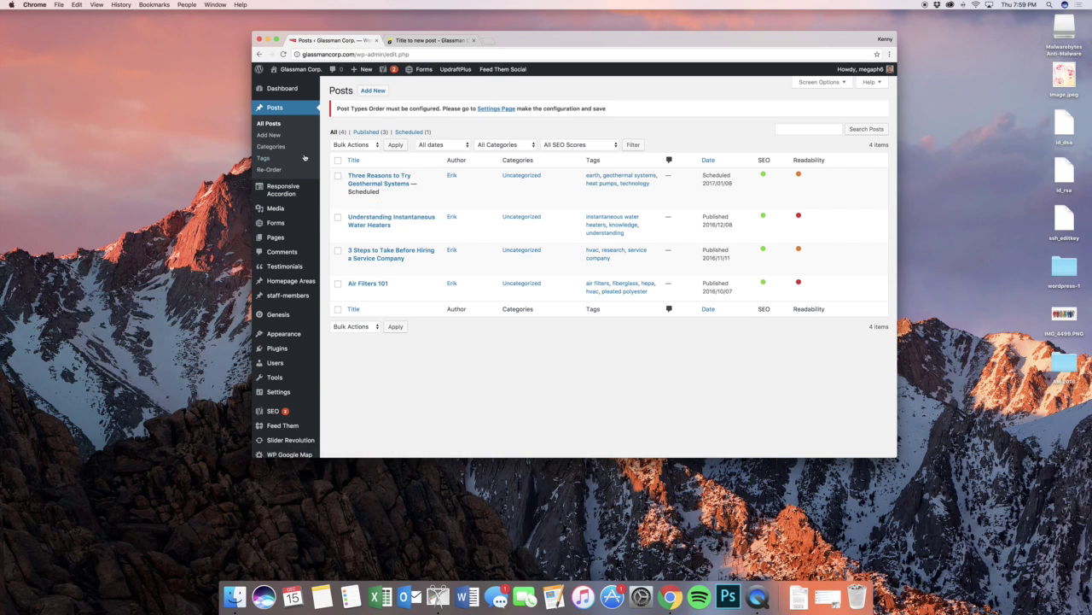
{"action": "left_click", "coordinate": [271, 146]}
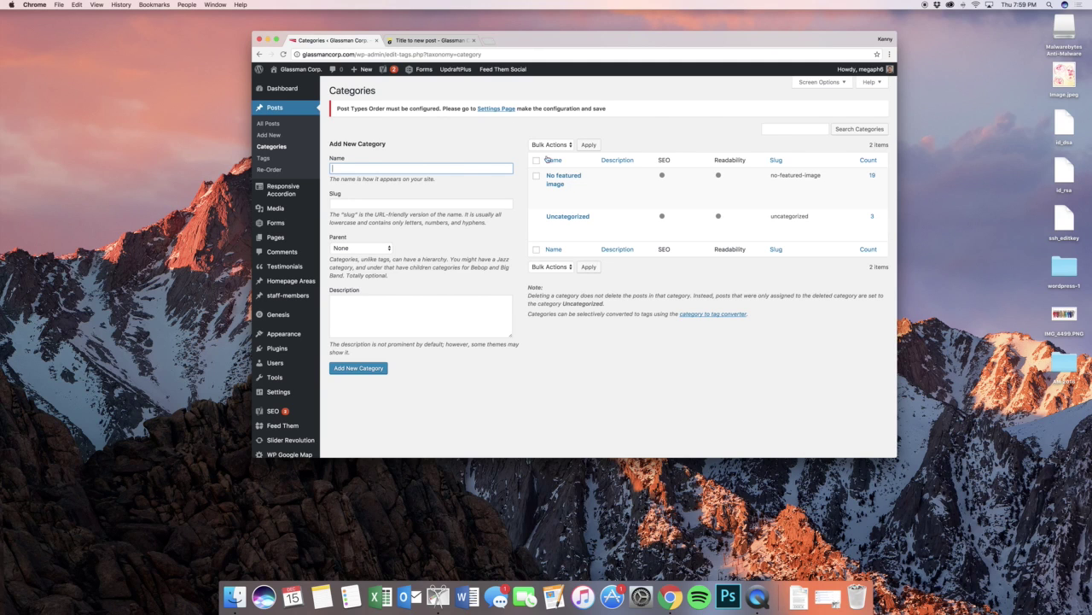
{"action": "mouse_move", "coordinate": [588, 191]}
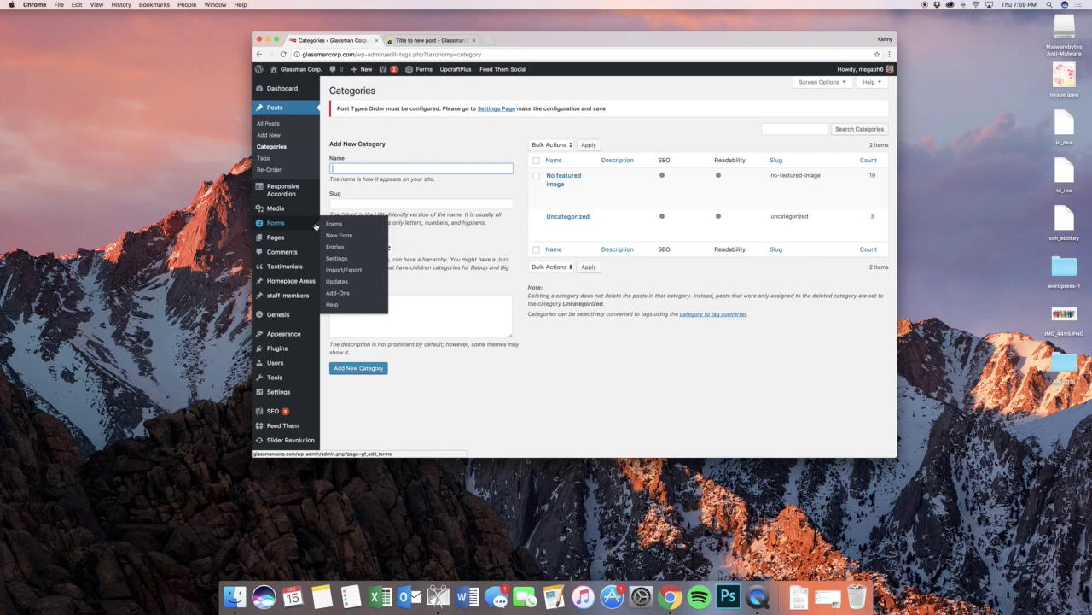
{"action": "mouse_move", "coordinate": [297, 198]}
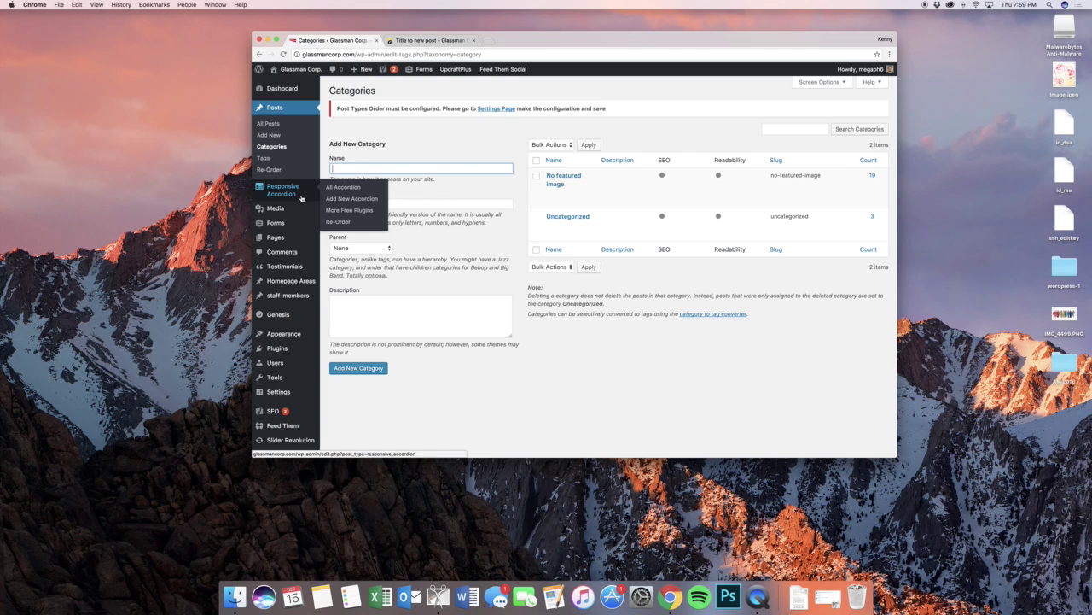
- Open the Responsive Accordion list, glance at the live 'Title to new post' page, and return to the admin
{"action": "left_click", "coordinate": [343, 187]}
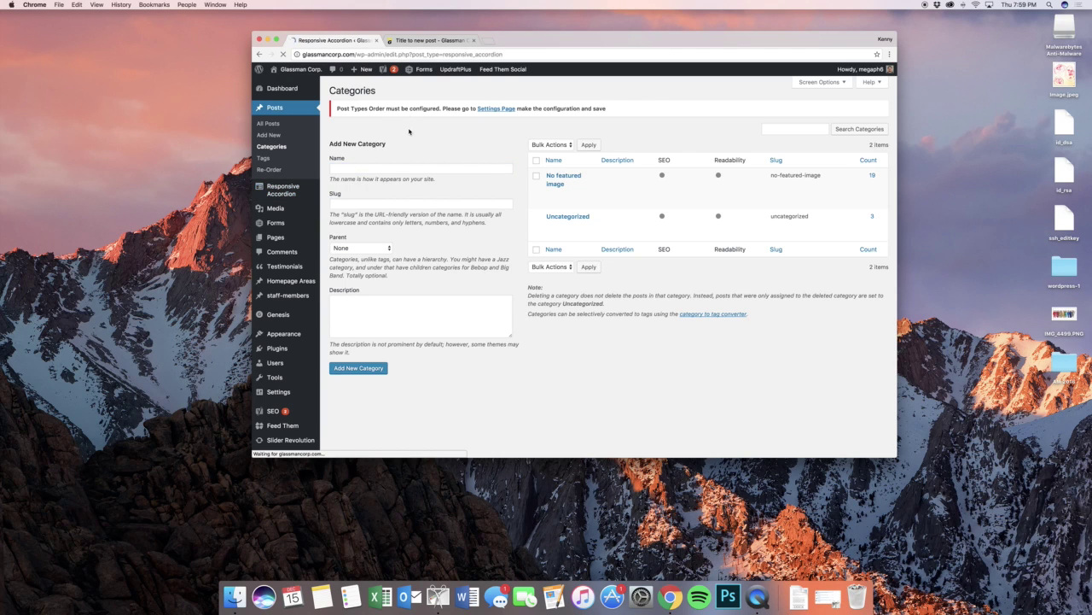
{"action": "scroll", "coordinate": [469, 217], "scroll_direction": "down", "scroll_amount": 1}
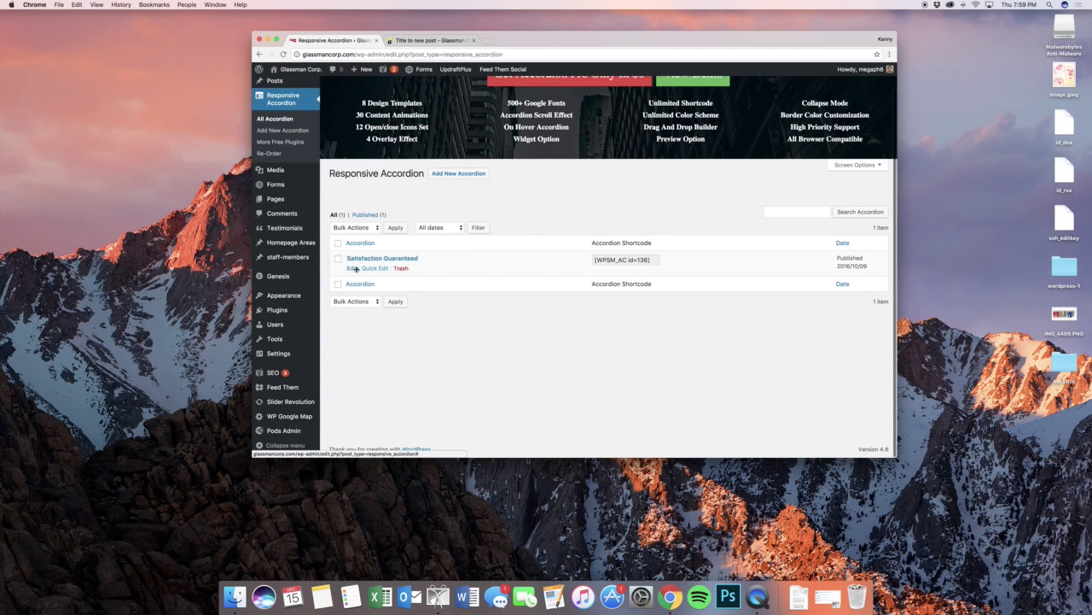
{"action": "left_click", "coordinate": [421, 41]}
{"action": "scroll", "coordinate": [568, 200], "scroll_direction": "down", "scroll_amount": 10}
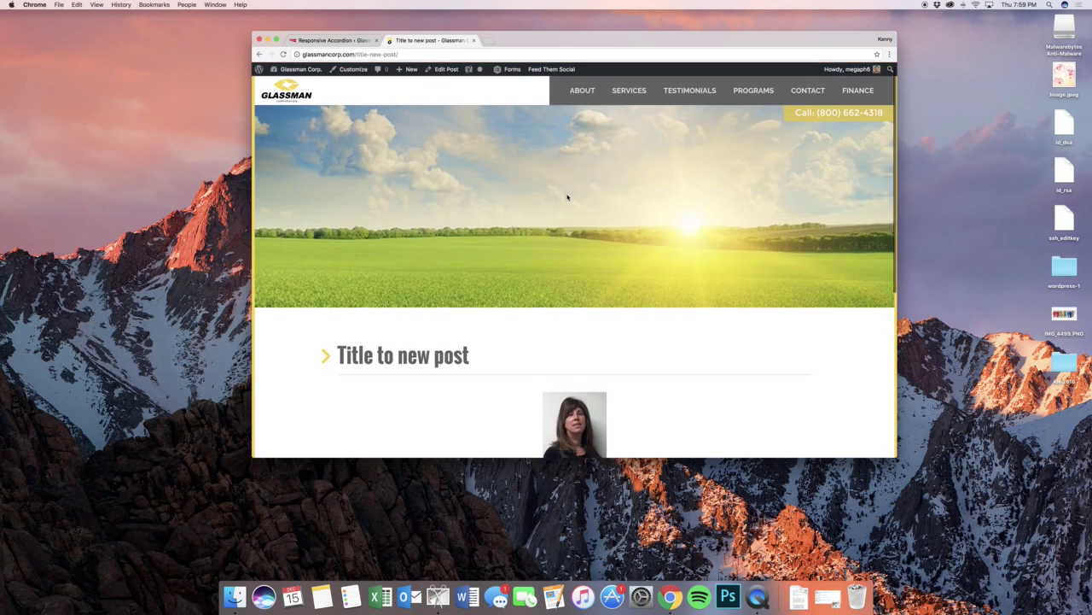
{"action": "scroll", "coordinate": [567, 196], "scroll_direction": "up", "scroll_amount": 10}
{"action": "mouse_move", "coordinate": [591, 93]}
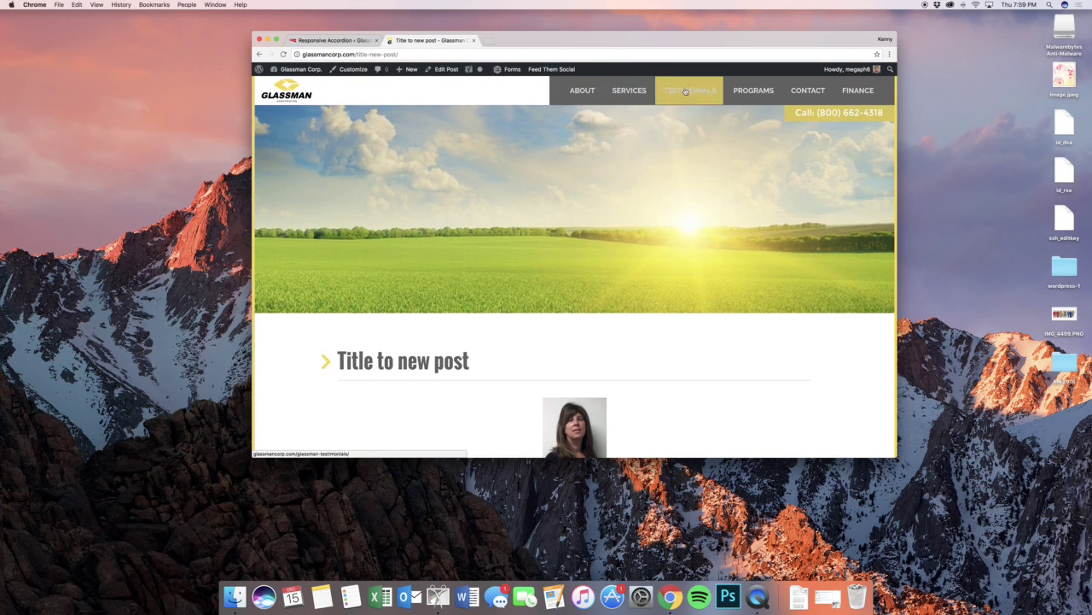
{"action": "mouse_move", "coordinate": [750, 89]}
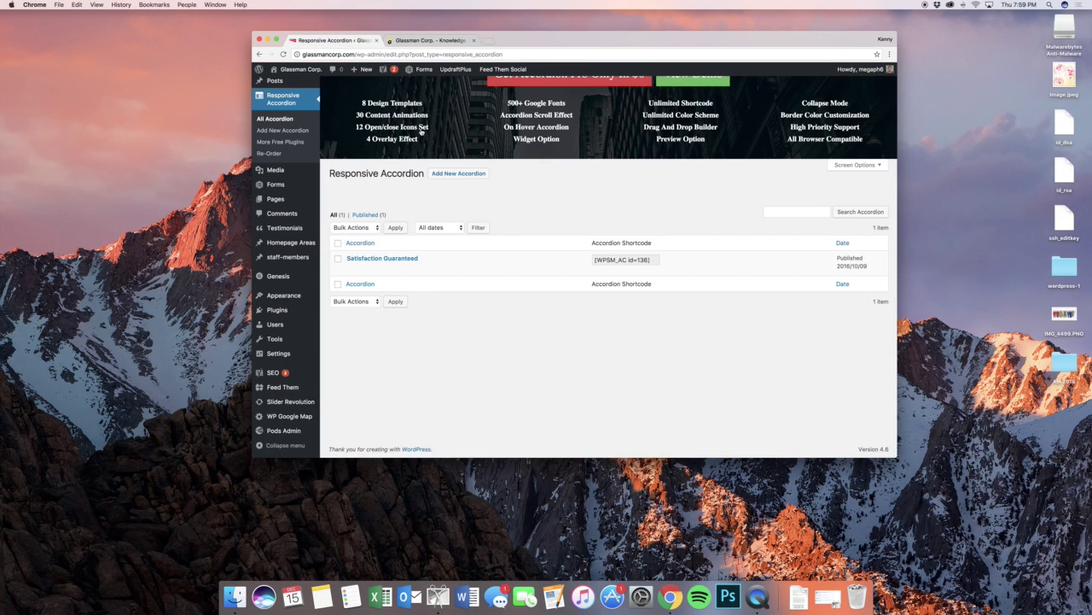
{"action": "left_click", "coordinate": [333, 40]}
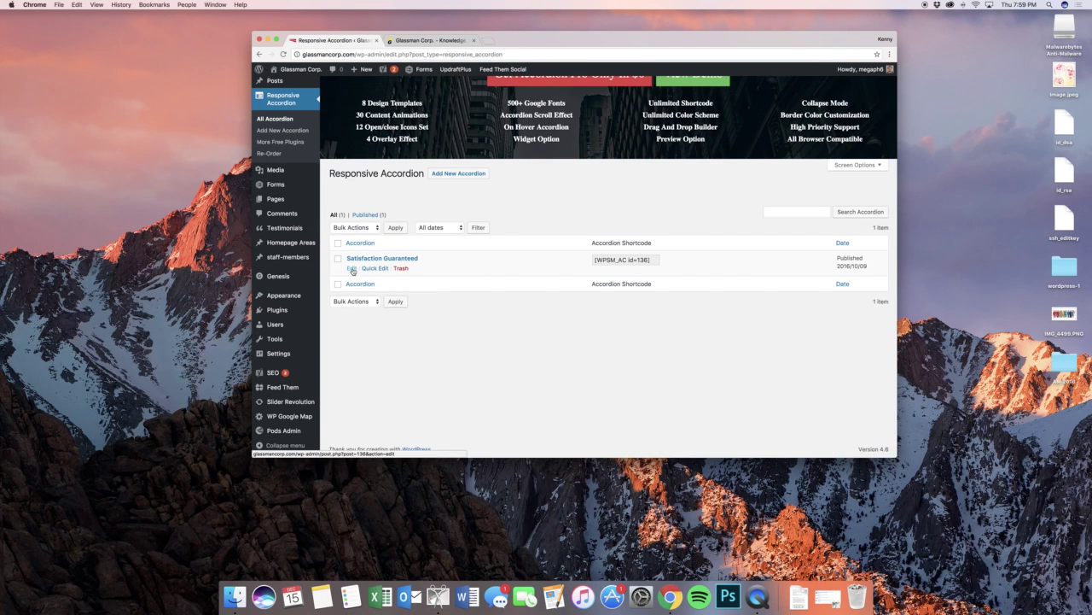
- Open the Satisfaction Guaranteed accordion for editing and scroll through its fields
{"action": "left_click", "coordinate": [352, 268]}
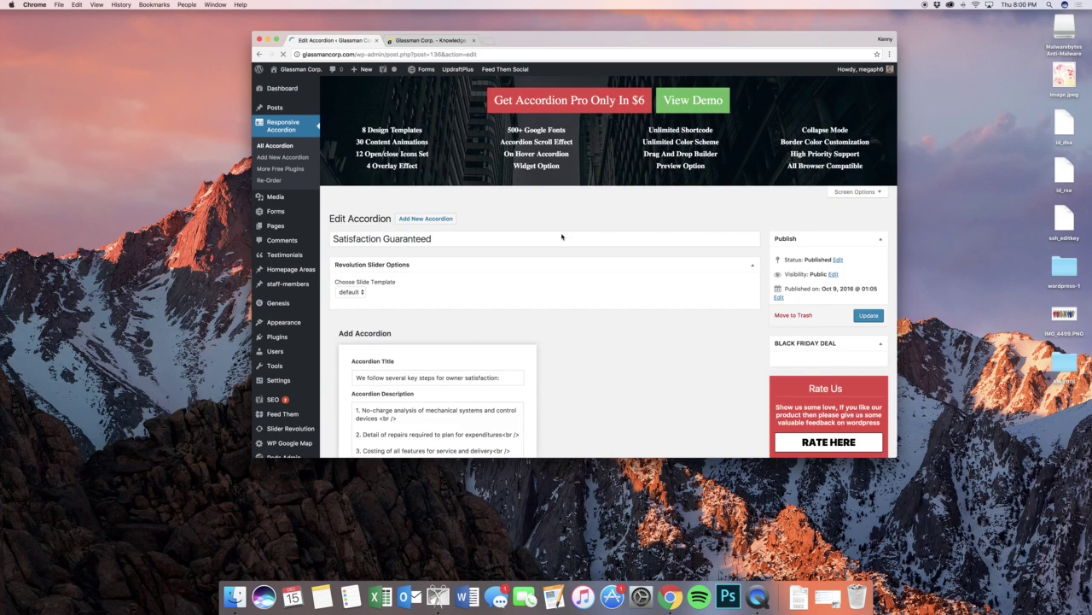
{"action": "scroll", "coordinate": [588, 231], "scroll_direction": "down", "scroll_amount": 5}
{"action": "scroll", "coordinate": [589, 234], "scroll_direction": "up", "scroll_amount": 4}
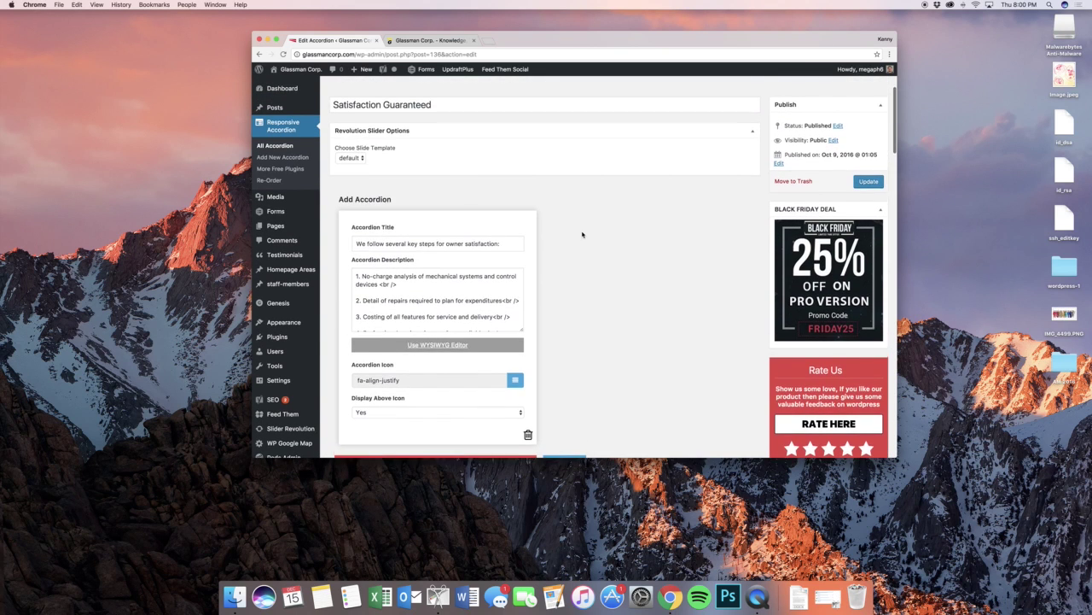
{"action": "scroll", "coordinate": [580, 232], "scroll_direction": "up", "scroll_amount": 4}
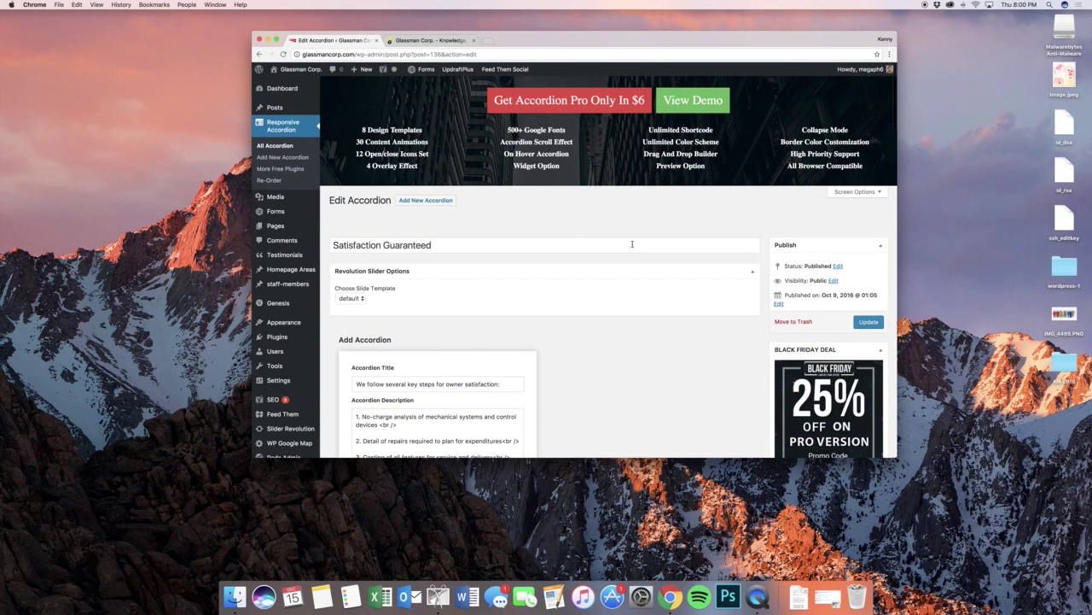
- Compare with the live Glassman home page, recheck the accordion description, and start a new browser tab
{"action": "left_click", "coordinate": [423, 40]}
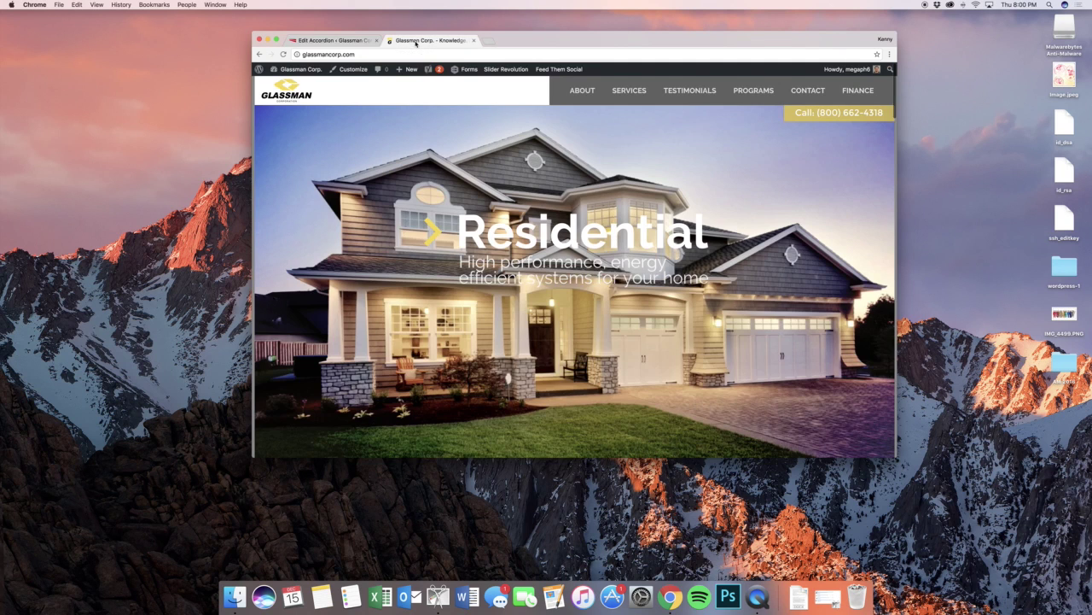
{"action": "left_click", "coordinate": [350, 40]}
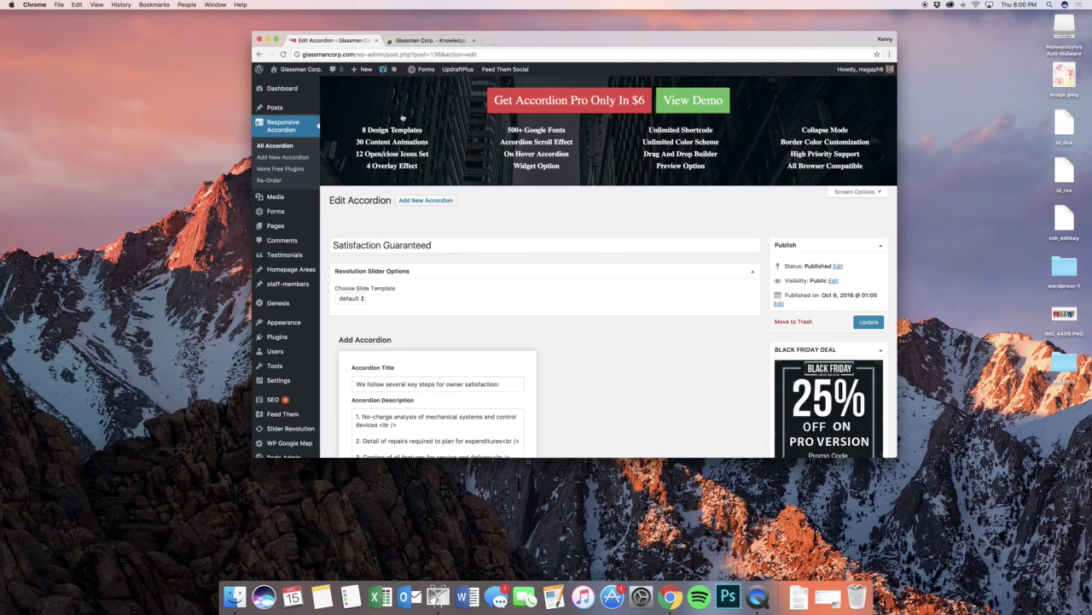
{"action": "scroll", "coordinate": [515, 264], "scroll_direction": "down", "scroll_amount": 6}
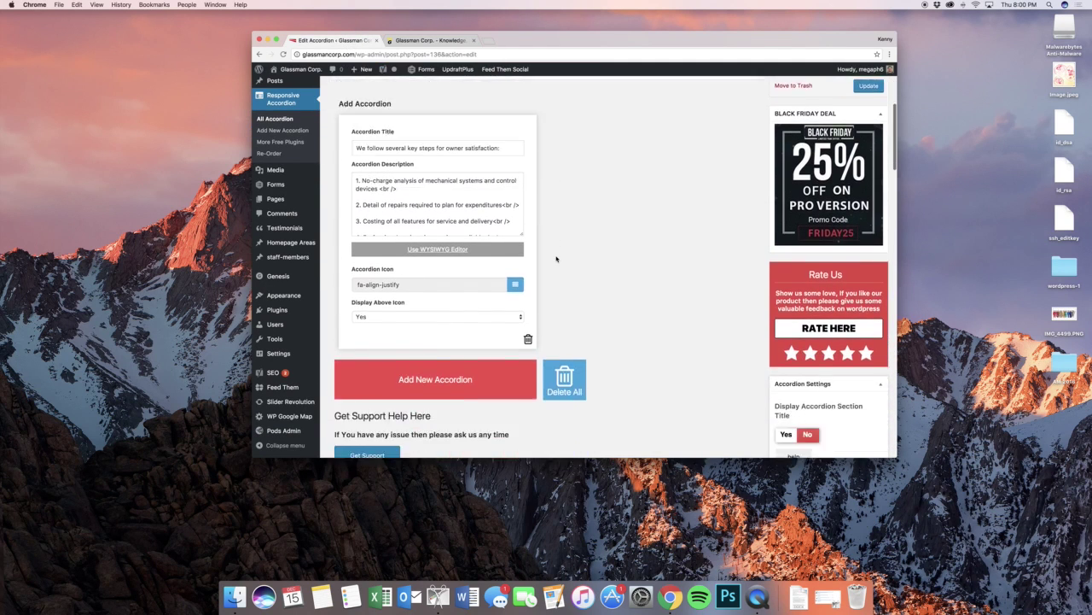
{"action": "scroll", "coordinate": [556, 259], "scroll_direction": "up", "scroll_amount": 2}
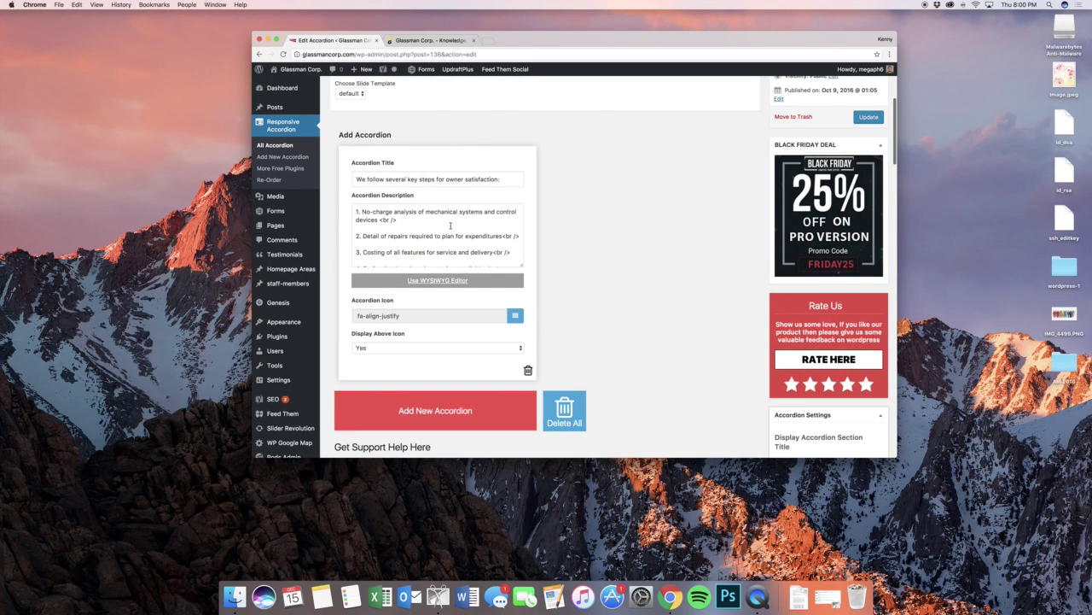
{"action": "scroll", "coordinate": [450, 235], "scroll_direction": "down", "scroll_amount": 2}
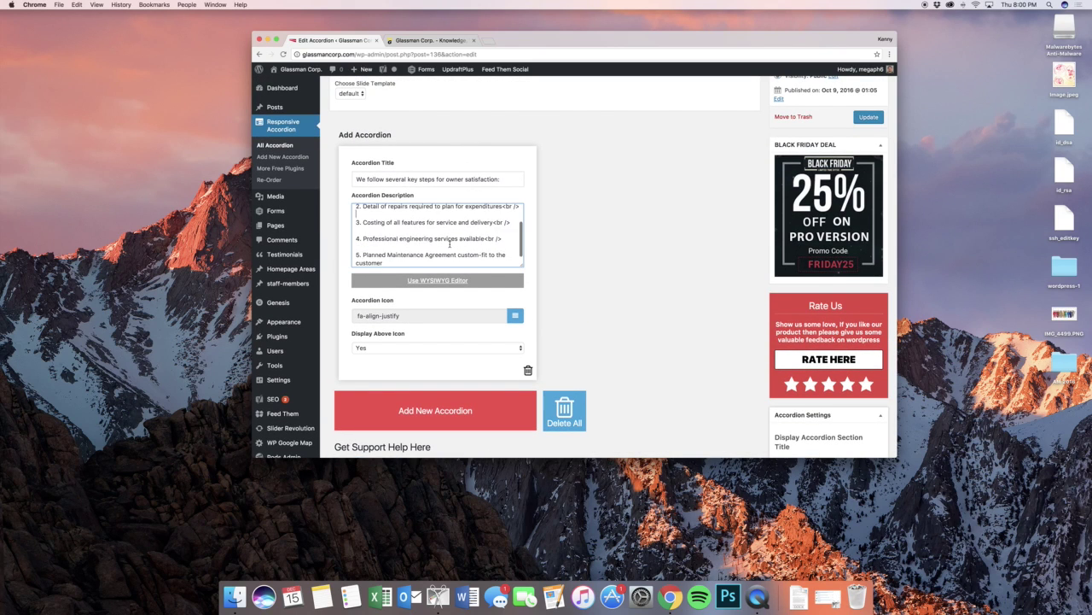
{"action": "left_click", "coordinate": [488, 40]}
- Load heartwaychurch.com in the new tab
{"action": "type", "text": "heartwaychurch.com"}
{"action": "key", "text": "Return"}
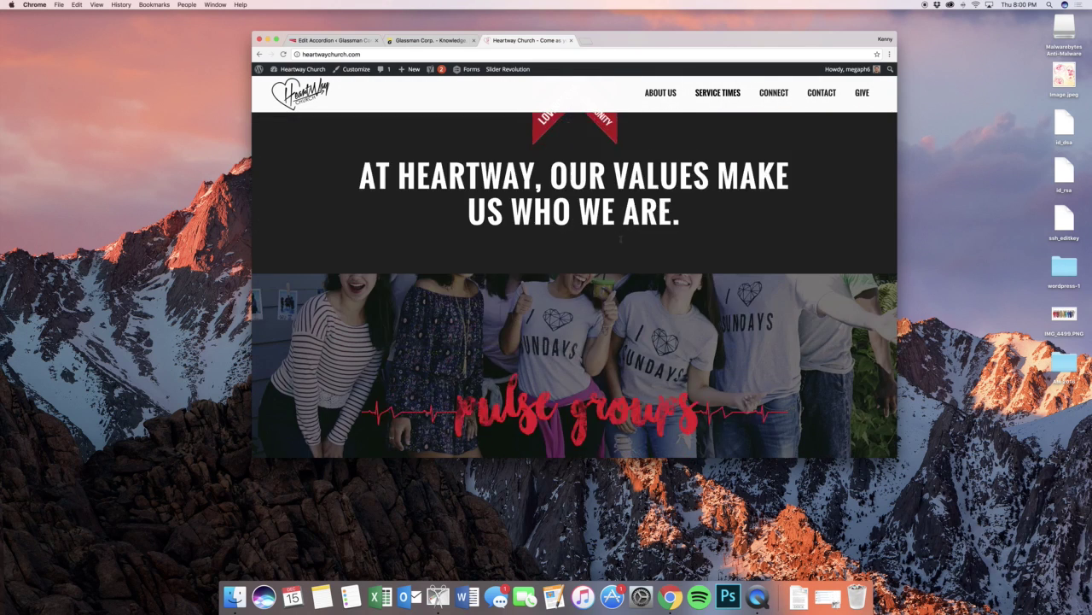
{"action": "scroll", "coordinate": [461, 256], "scroll_direction": "down", "scroll_amount": 10}
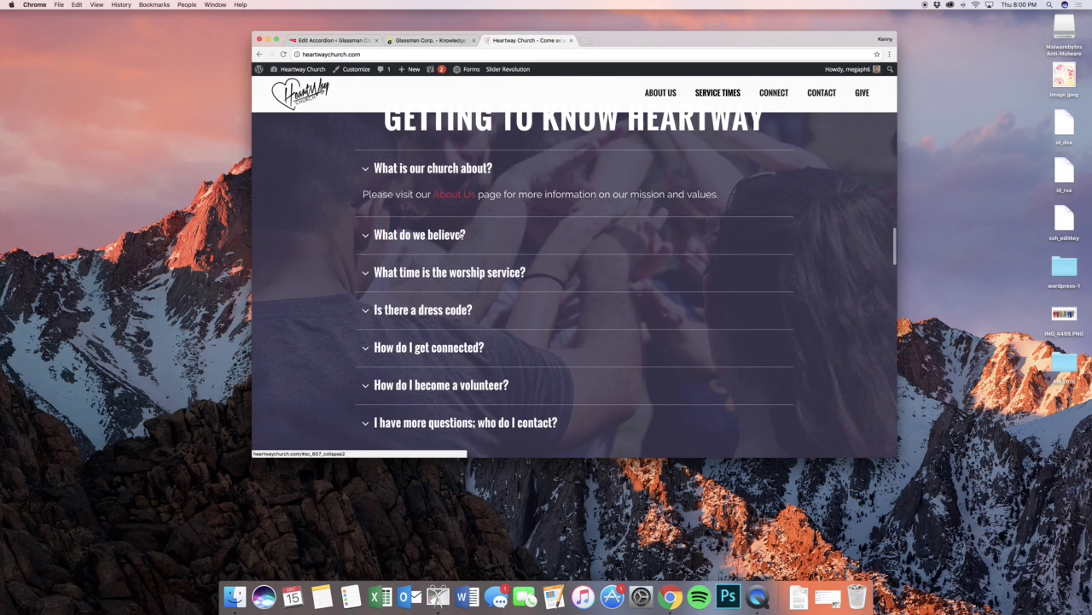
- Expand each Heartway FAQ answer, from beliefs to more questions, then return to the accordion editor
{"action": "left_click", "coordinate": [455, 235]}
{"action": "left_click", "coordinate": [451, 268]}
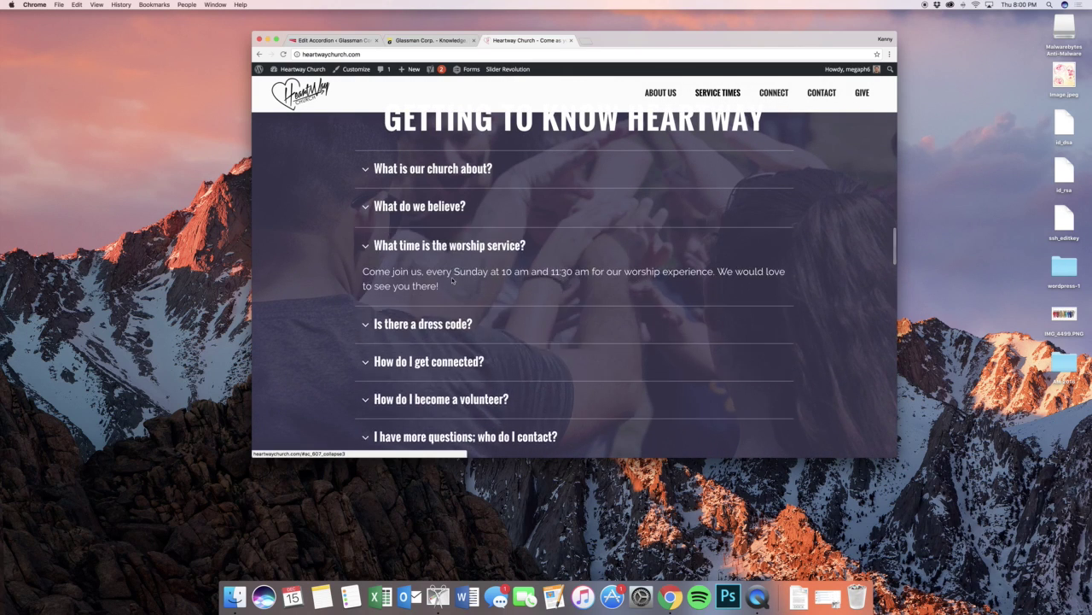
{"action": "left_click", "coordinate": [442, 325]}
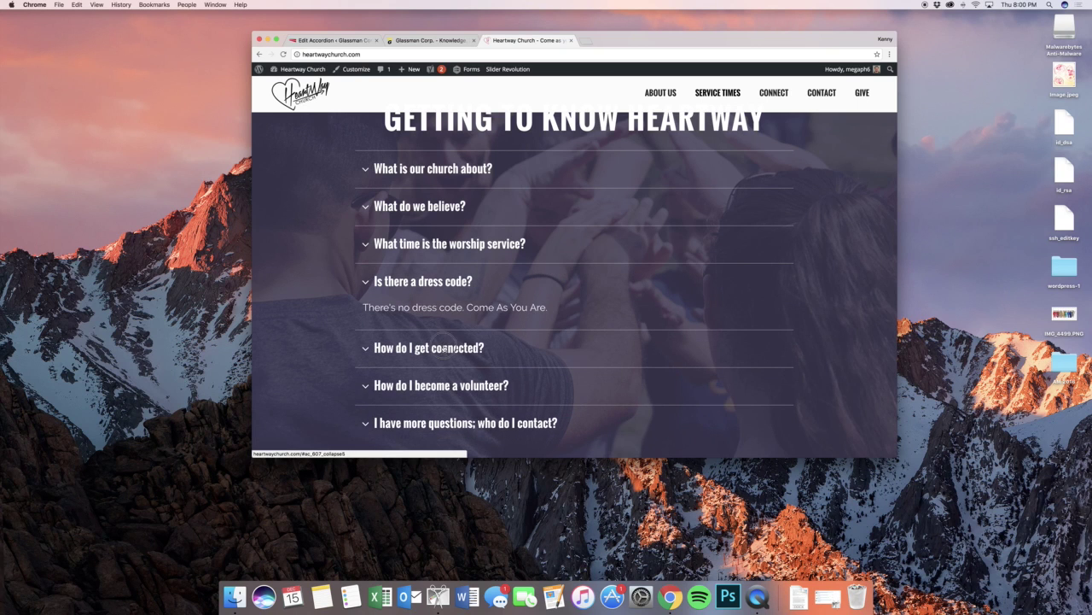
{"action": "left_click", "coordinate": [444, 348]}
{"action": "scroll", "coordinate": [456, 342], "scroll_direction": "down", "scroll_amount": 2}
{"action": "left_click", "coordinate": [456, 340]}
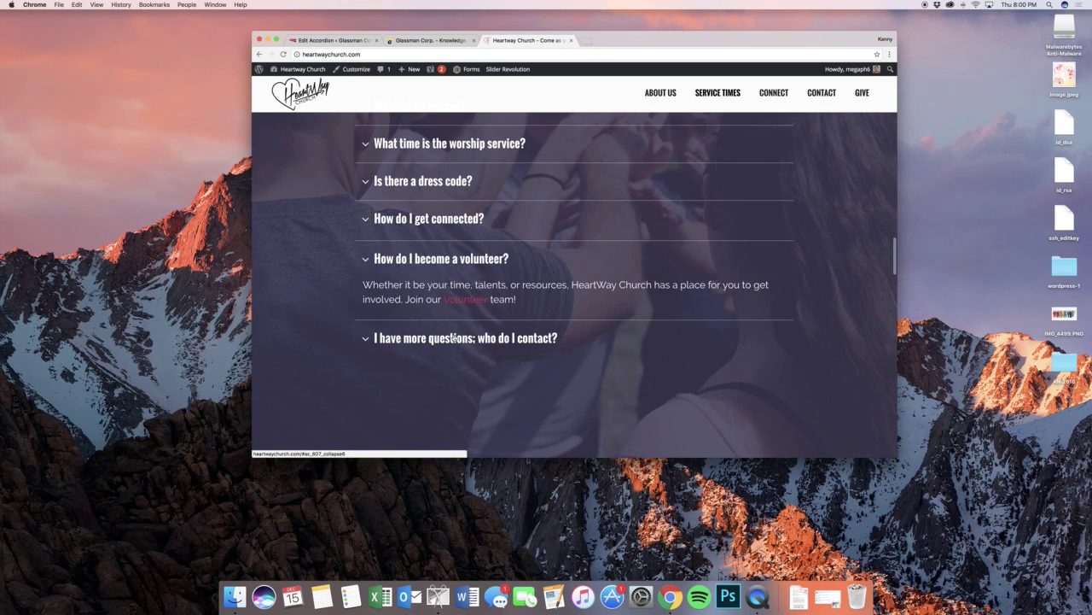
{"action": "left_click", "coordinate": [454, 337]}
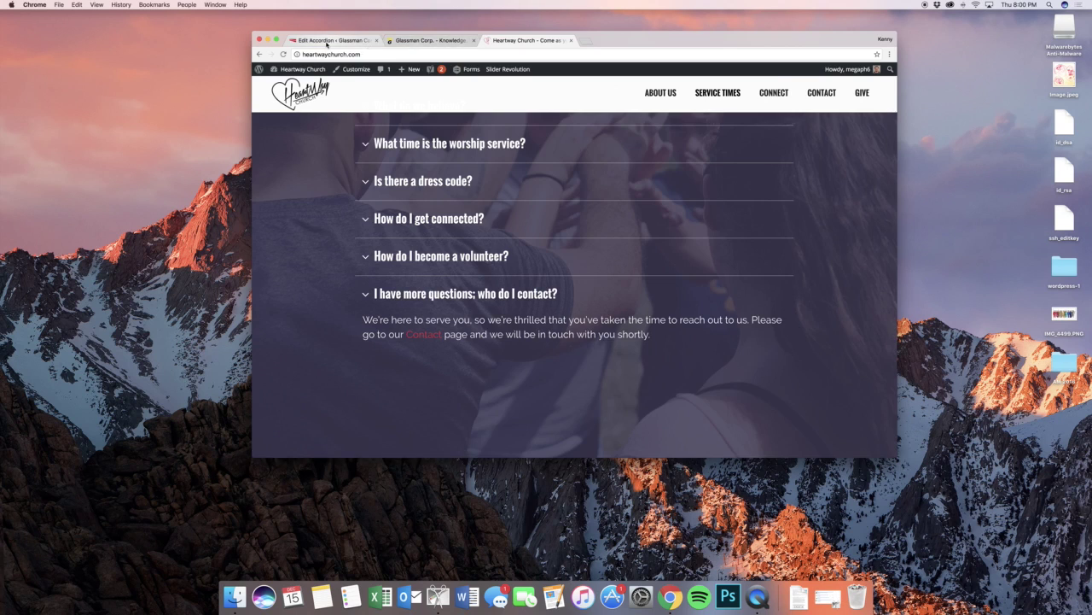
{"action": "left_click", "coordinate": [338, 40]}
{"action": "scroll", "coordinate": [576, 206], "scroll_direction": "down", "scroll_amount": 2}
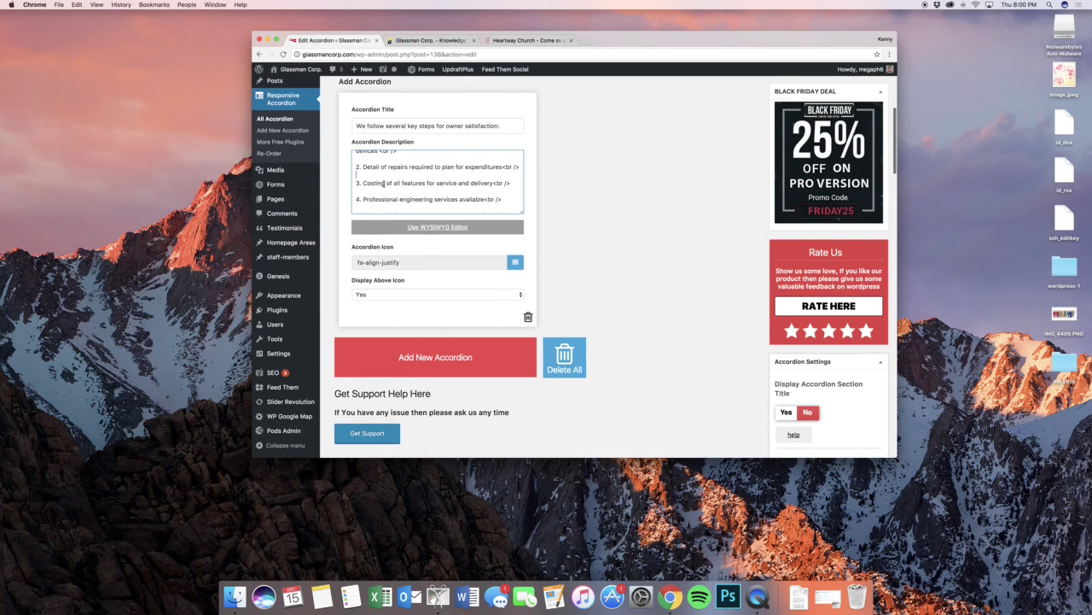
{"action": "left_click", "coordinate": [384, 182]}
{"action": "triple_click", "coordinate": [384, 183]}
{"action": "triple_click", "coordinate": [385, 126]}
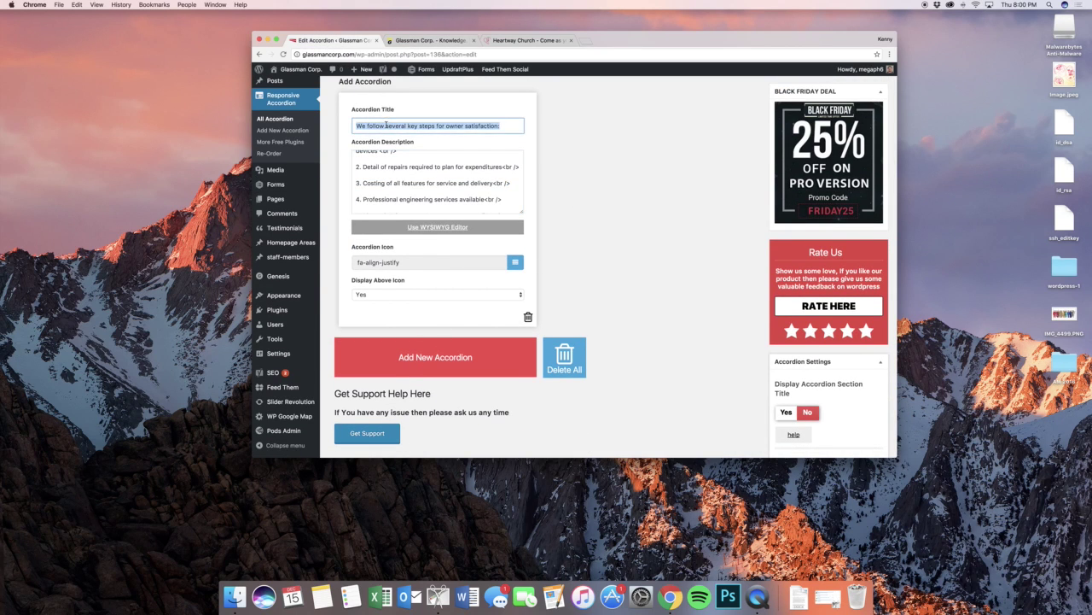
{"action": "left_click", "coordinate": [403, 159]}
{"action": "left_click", "coordinate": [406, 262]}
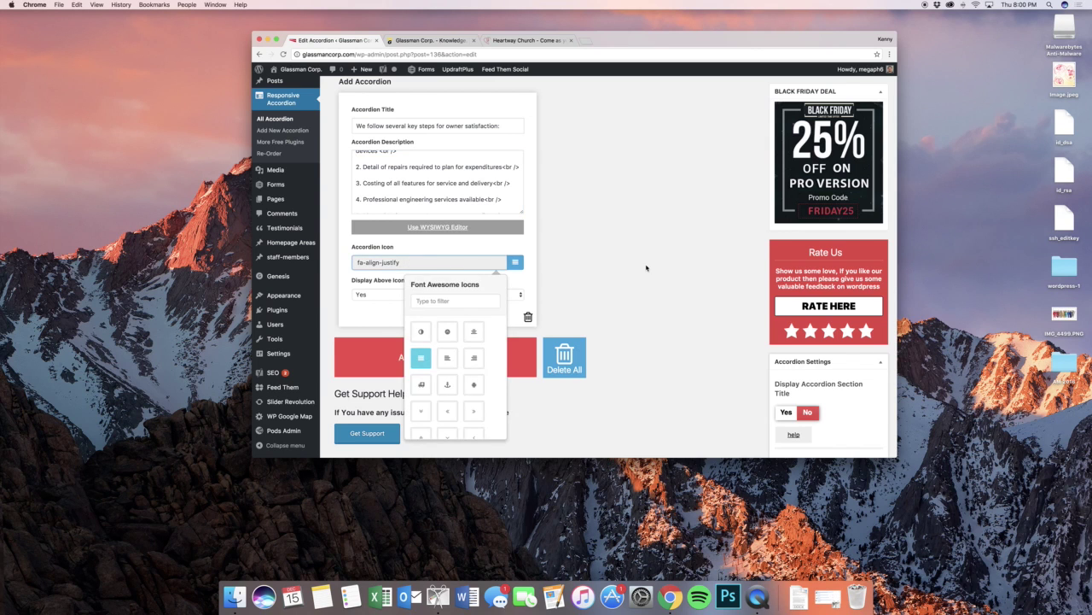
{"action": "scroll", "coordinate": [646, 268], "scroll_direction": "down", "scroll_amount": 8}
{"action": "scroll", "coordinate": [815, 275], "scroll_direction": "down", "scroll_amount": 3}
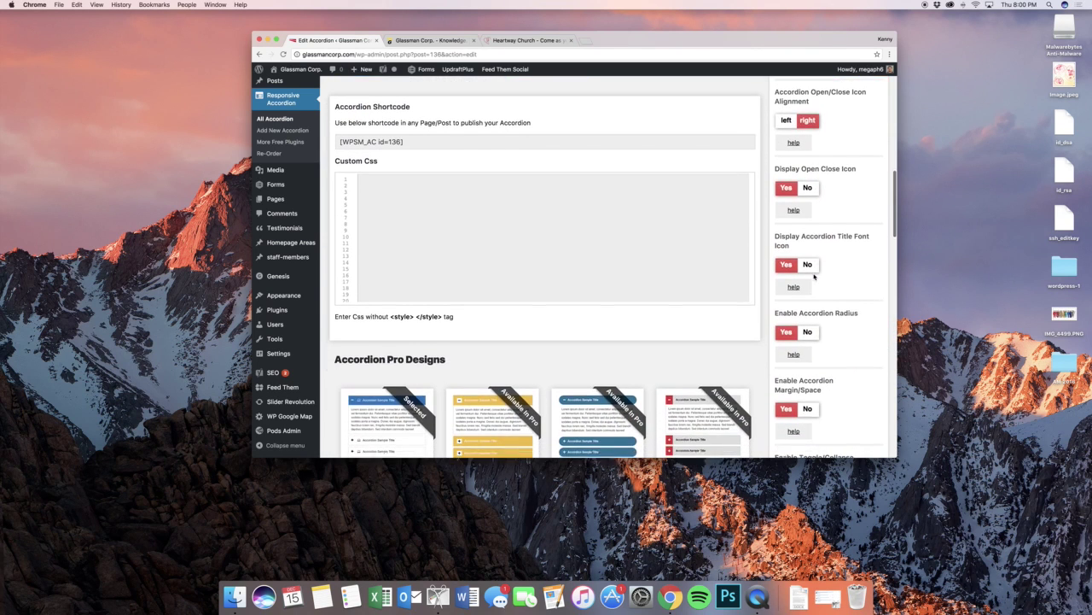
{"action": "scroll", "coordinate": [812, 276], "scroll_direction": "down", "scroll_amount": 11}
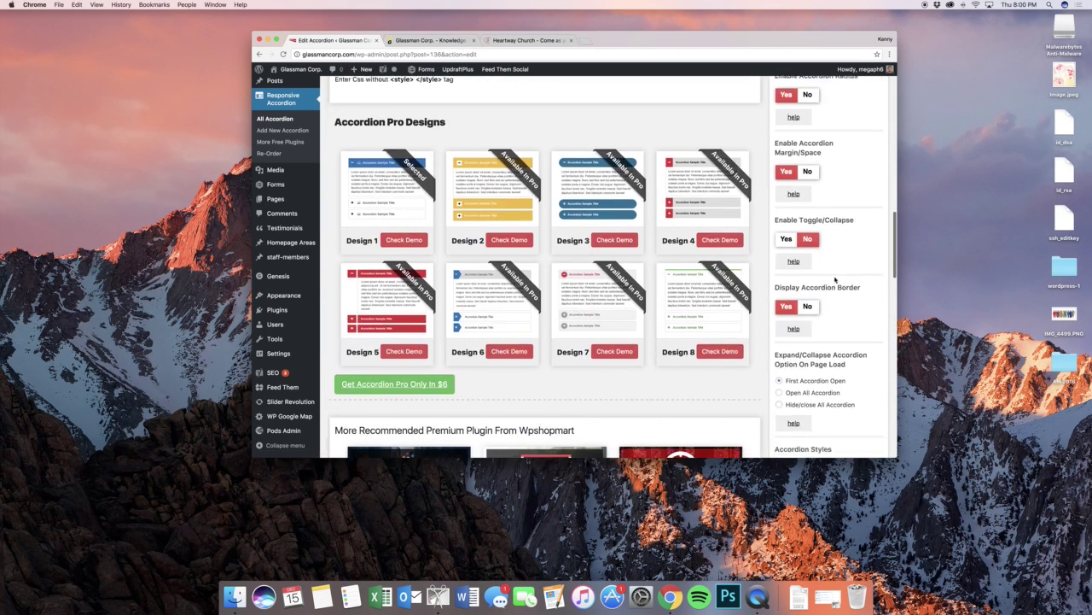
{"action": "scroll", "coordinate": [855, 284], "scroll_direction": "up", "scroll_amount": 20}
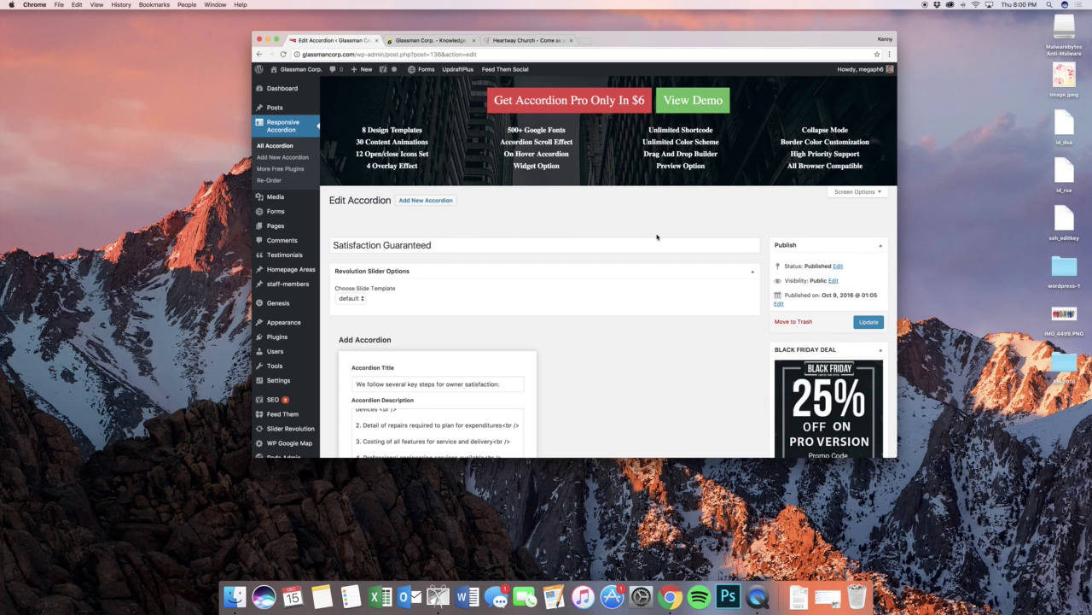
- Open the Media Library showing the 34 uploaded items
{"action": "left_click", "coordinate": [269, 199]}
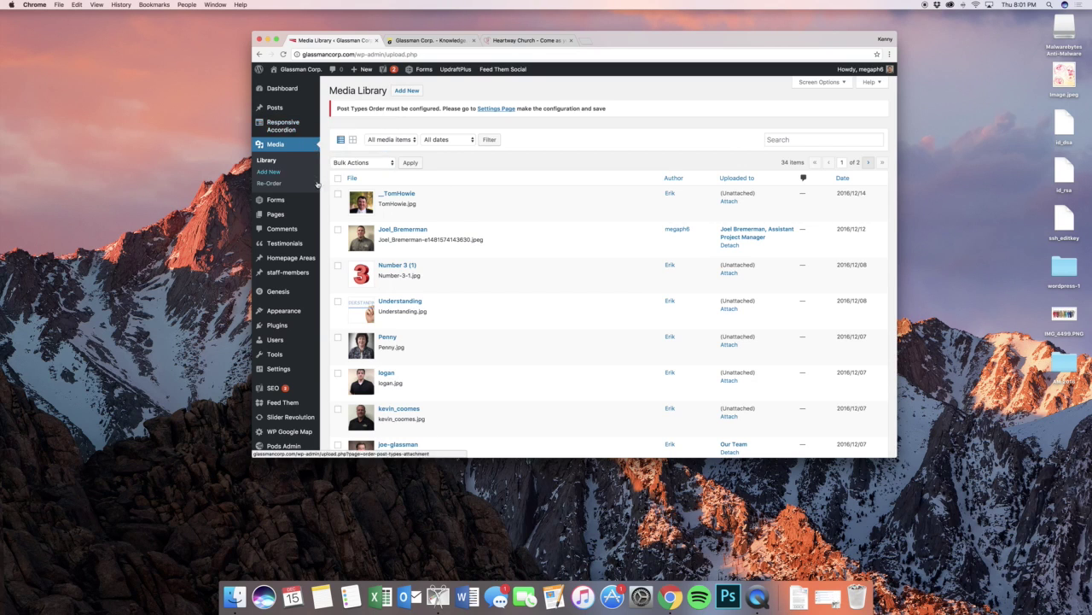
{"action": "mouse_move", "coordinate": [311, 198]}
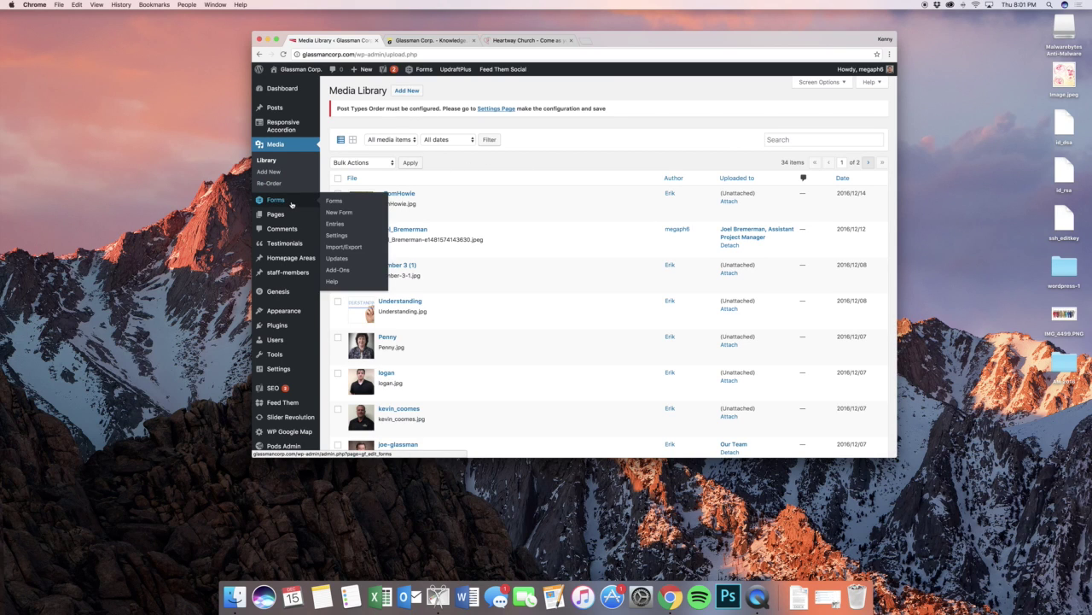
- Open the Contact Us form for editing from the Forms list
{"action": "left_click", "coordinate": [334, 201]}
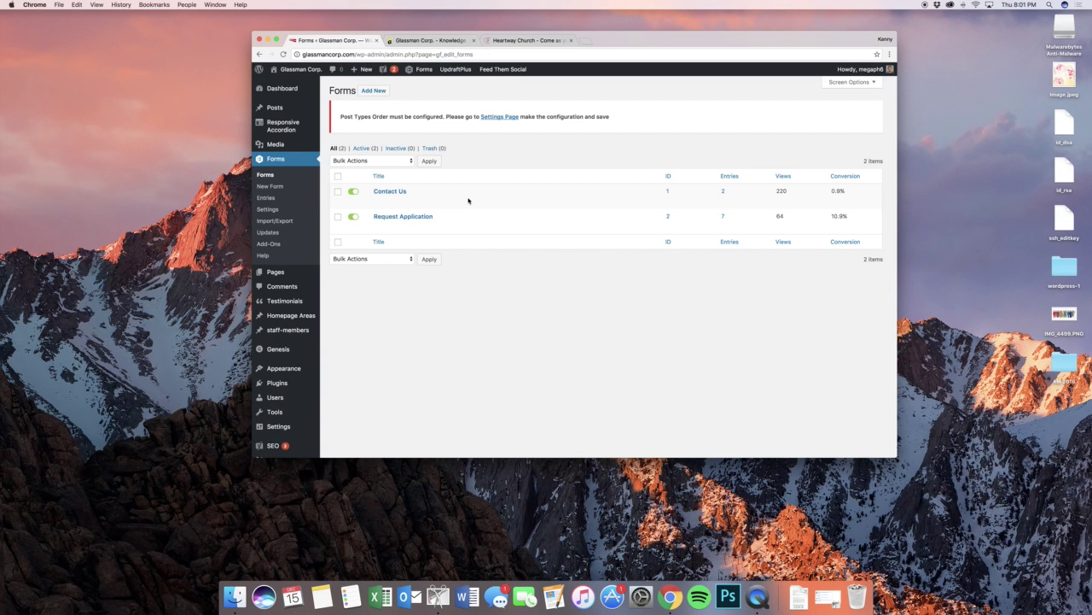
{"action": "left_click", "coordinate": [378, 201]}
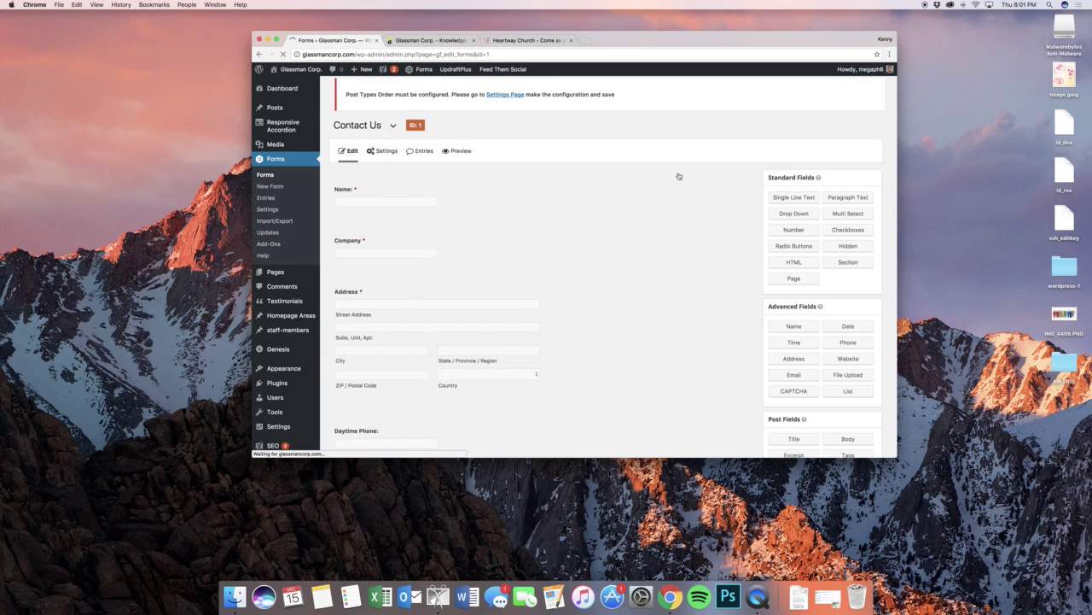
{"action": "scroll", "coordinate": [678, 176], "scroll_direction": "down", "scroll_amount": 3}
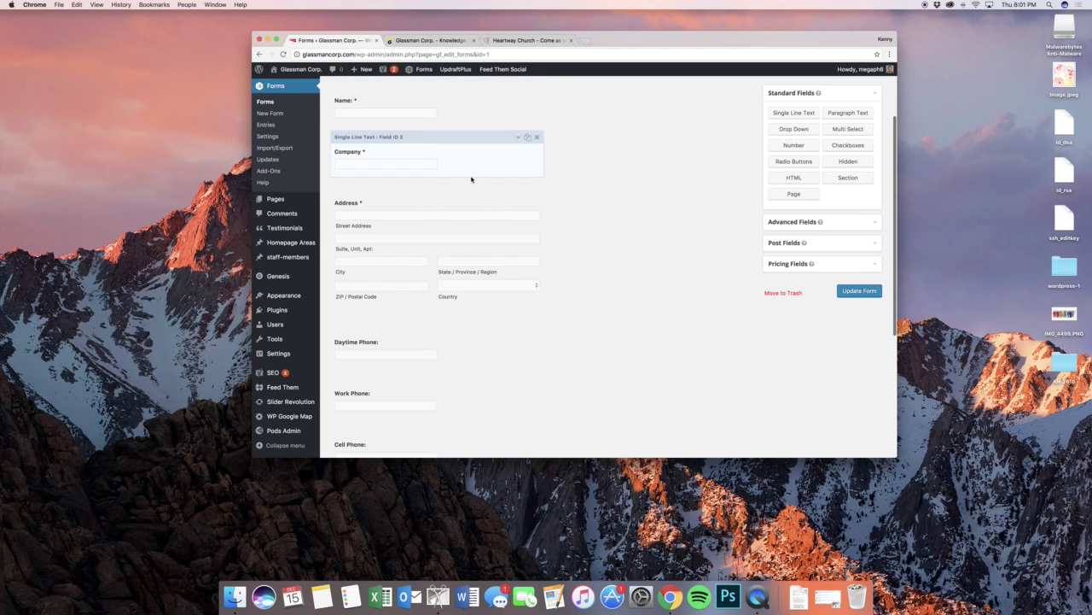
{"action": "left_click_drag", "start_coordinate": [432, 188], "coordinate": [441, 228]}
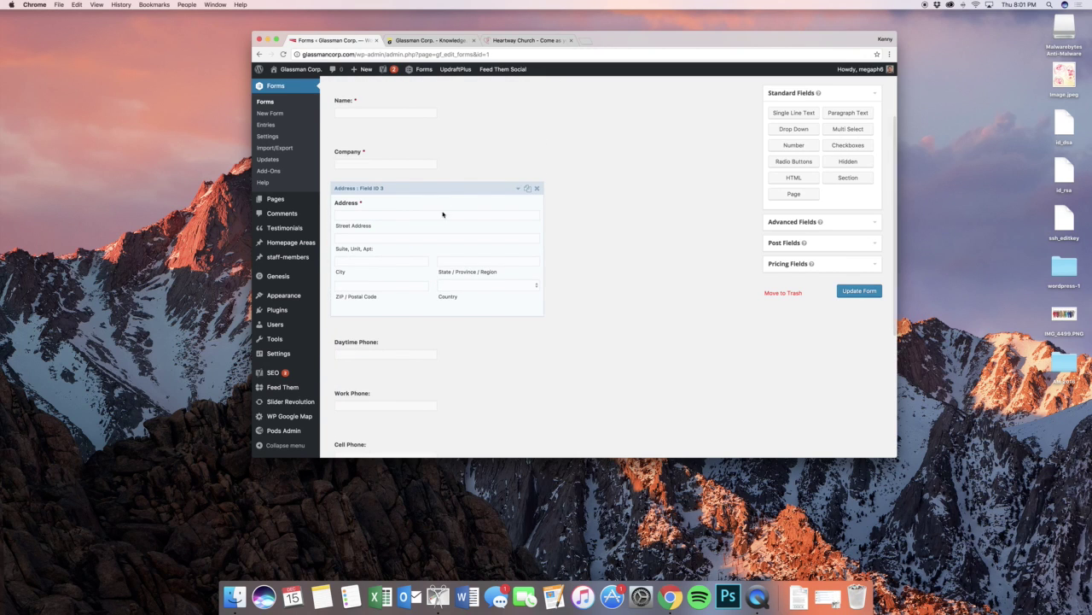
- Switch off Country in the Address field and update the Contact Us form
{"action": "left_click", "coordinate": [505, 189]}
{"action": "scroll", "coordinate": [629, 273], "scroll_direction": "down", "scroll_amount": 5}
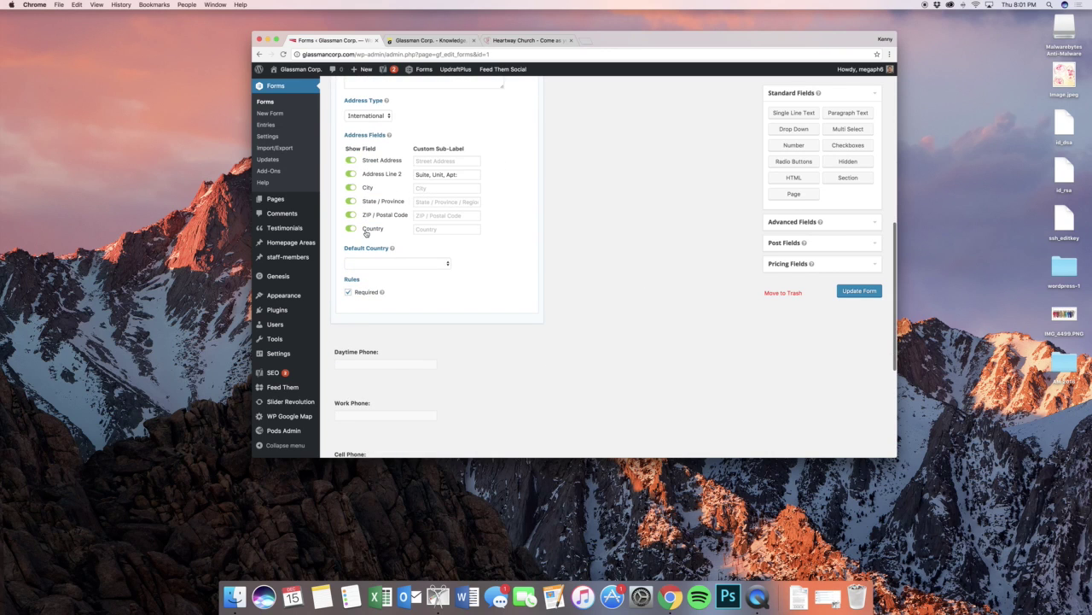
{"action": "left_click", "coordinate": [367, 232]}
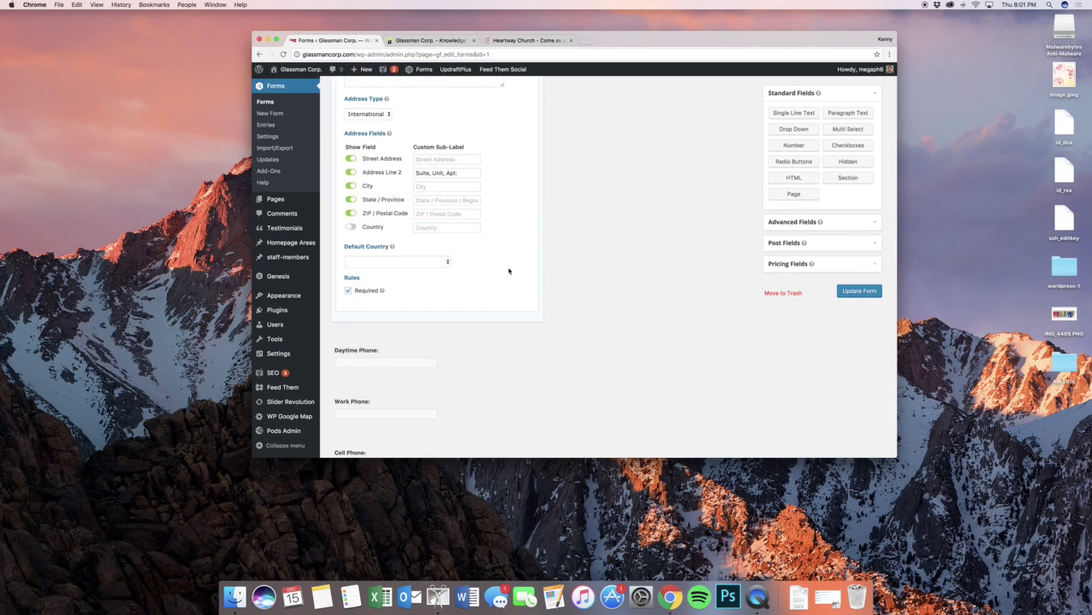
{"action": "scroll", "coordinate": [595, 283], "scroll_direction": "up", "scroll_amount": 10}
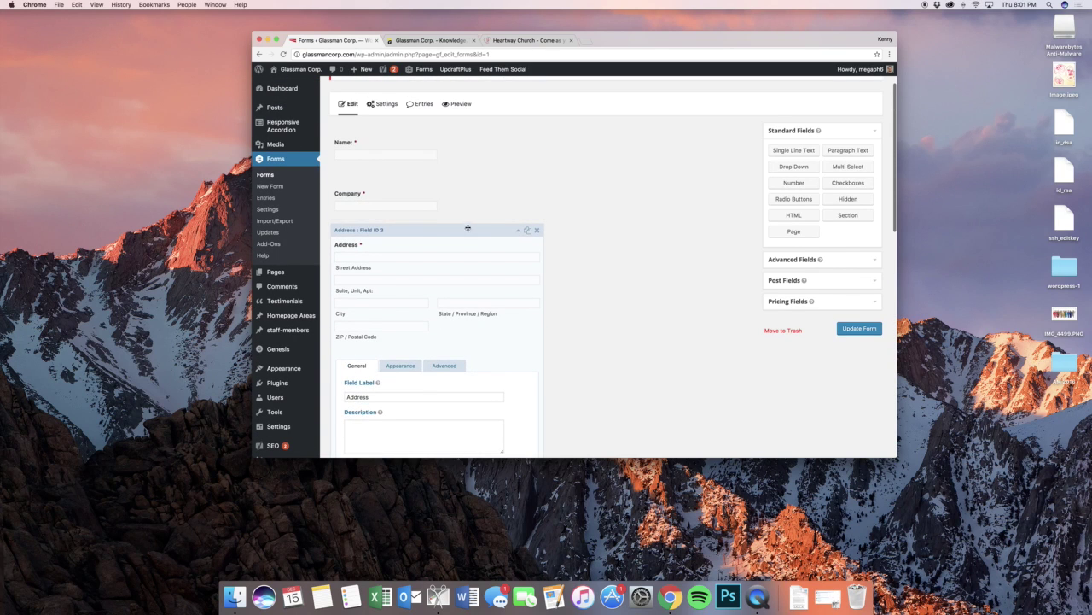
{"action": "left_click", "coordinate": [468, 228]}
{"action": "scroll", "coordinate": [598, 283], "scroll_direction": "down", "scroll_amount": 3}
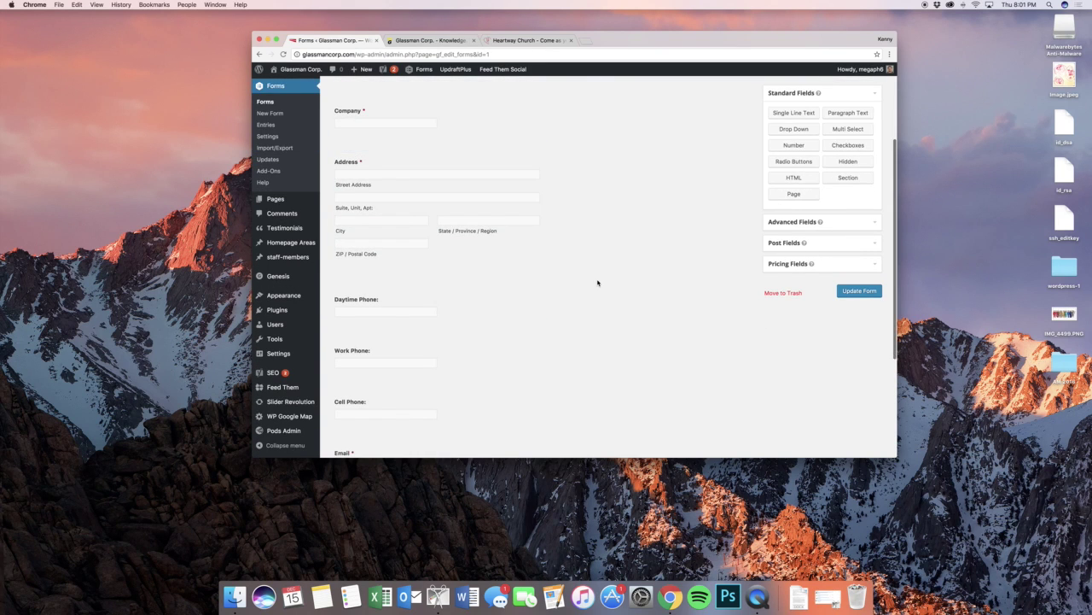
{"action": "scroll", "coordinate": [599, 281], "scroll_direction": "down", "scroll_amount": 6}
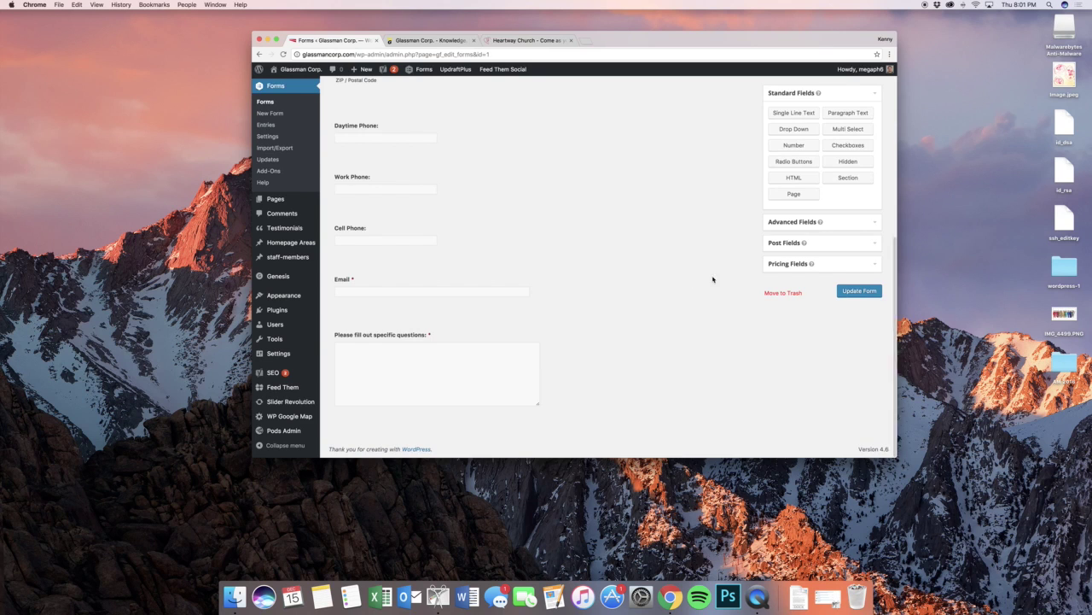
{"action": "scroll", "coordinate": [678, 287], "scroll_direction": "up", "scroll_amount": 9}
{"action": "scroll", "coordinate": [629, 268], "scroll_direction": "down", "scroll_amount": 9}
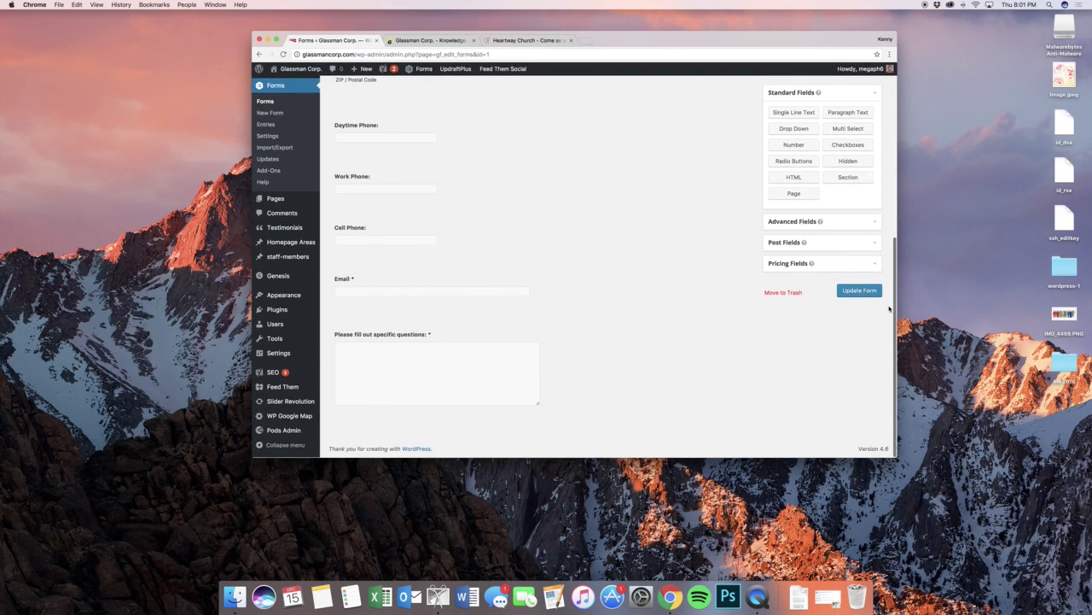
{"action": "left_click", "coordinate": [856, 292]}
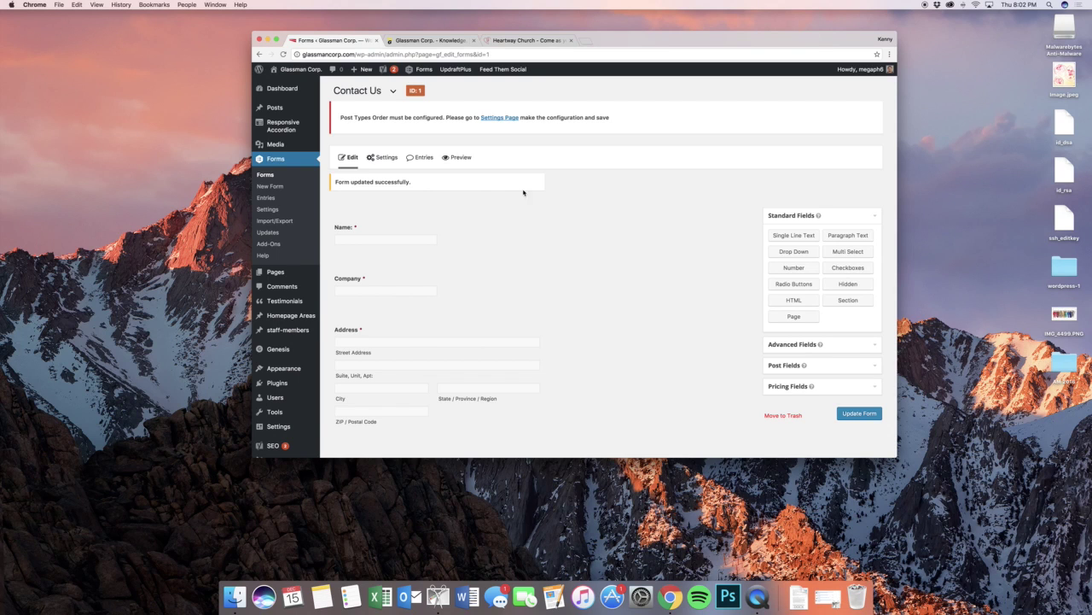
- Preview the Contact Us form to confirm the address lacks Country, then close the preview tab
{"action": "left_click", "coordinate": [459, 212]}
{"action": "left_click", "coordinate": [459, 212]}
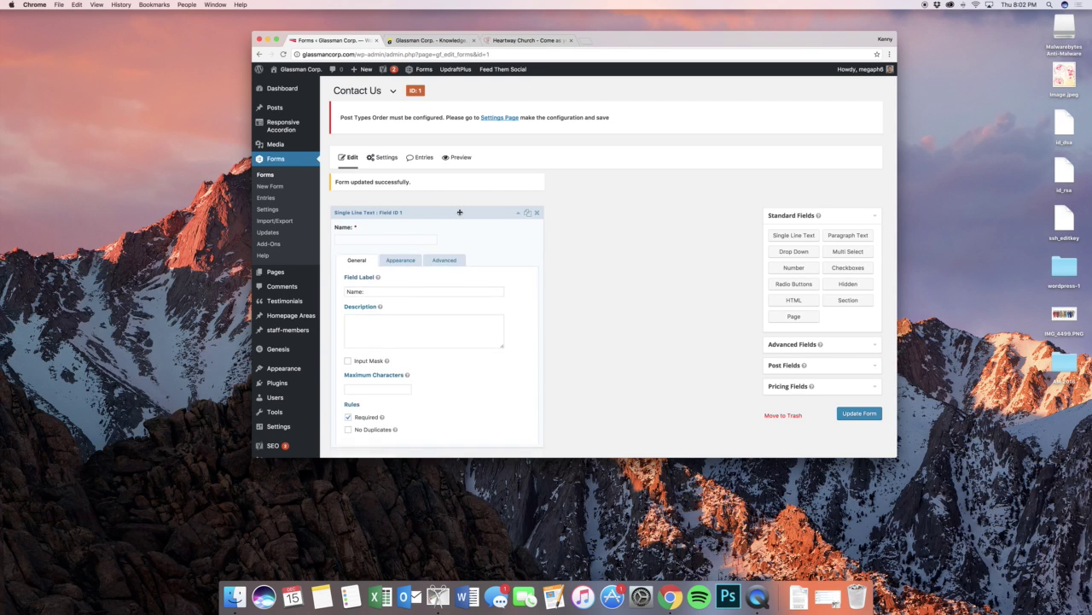
{"action": "left_click", "coordinate": [461, 158]}
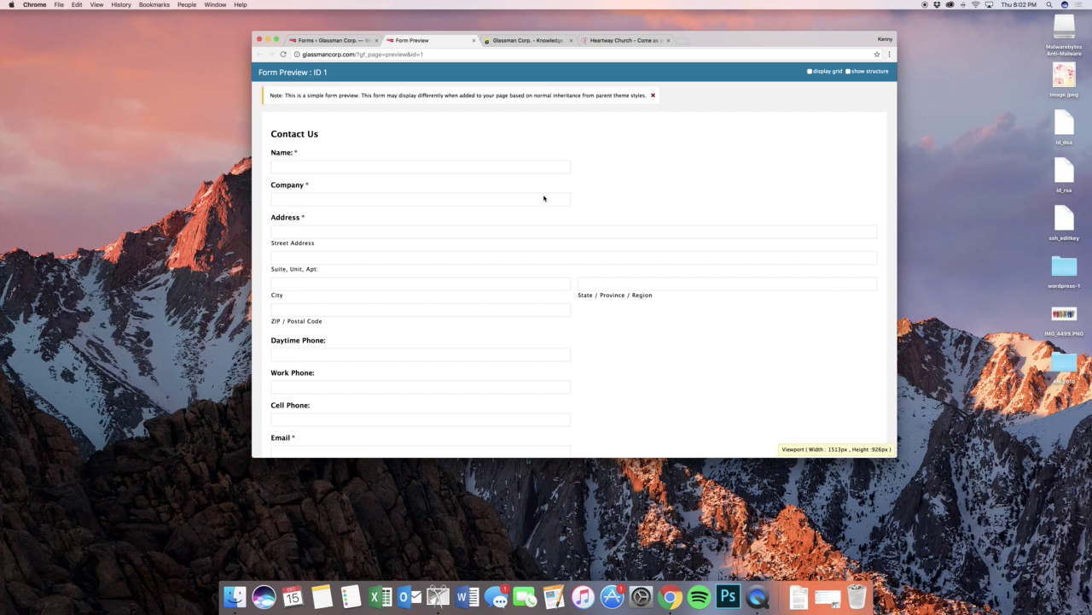
{"action": "left_click", "coordinate": [329, 41]}
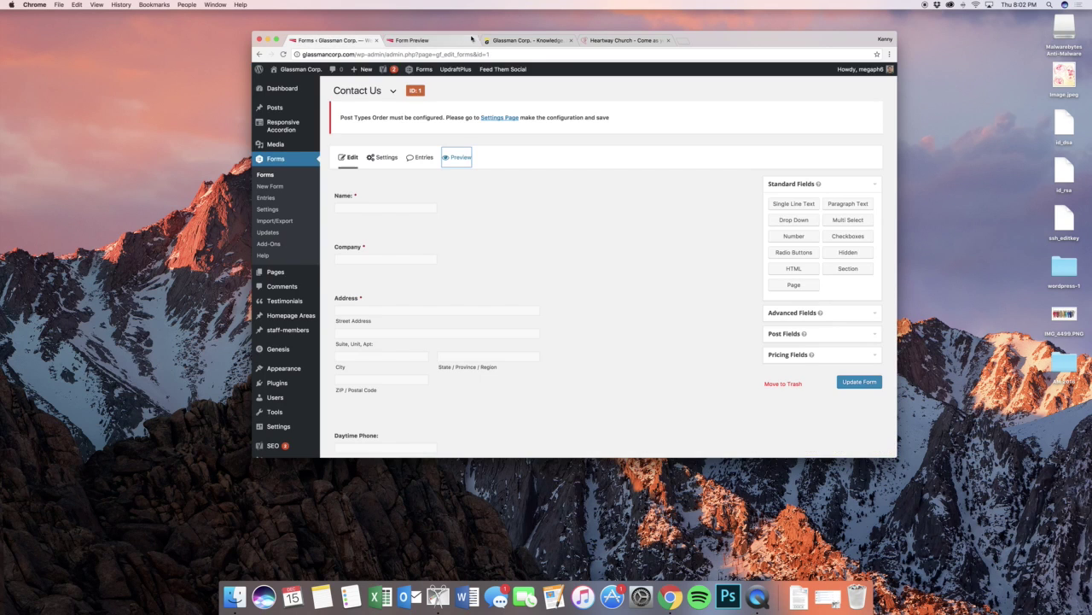
{"action": "left_click", "coordinate": [473, 40]}
{"action": "left_click", "coordinate": [562, 148]}
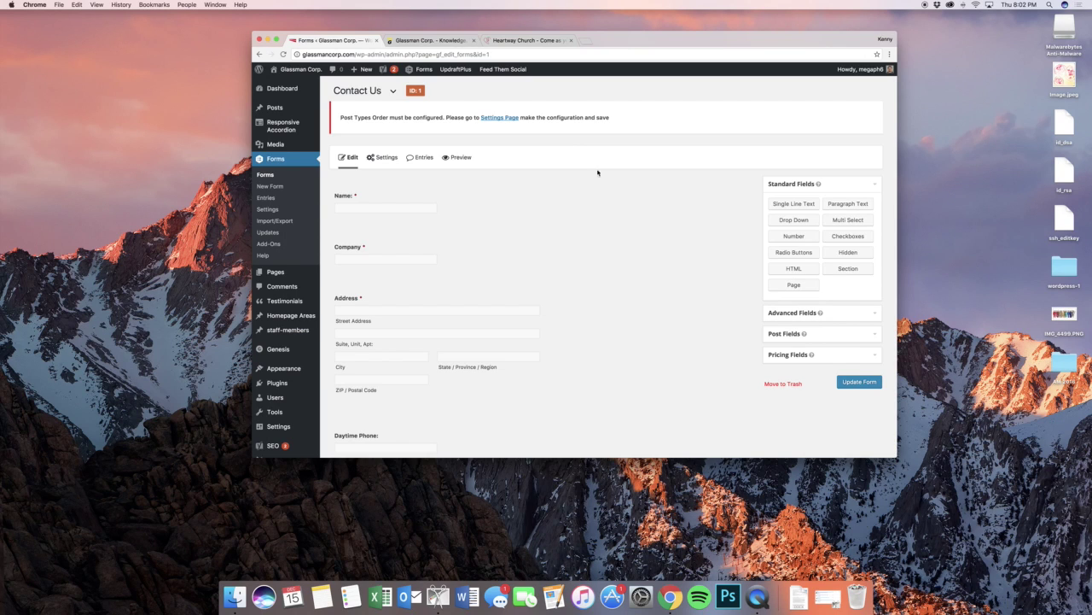
{"action": "scroll", "coordinate": [607, 182], "scroll_direction": "down", "scroll_amount": 2}
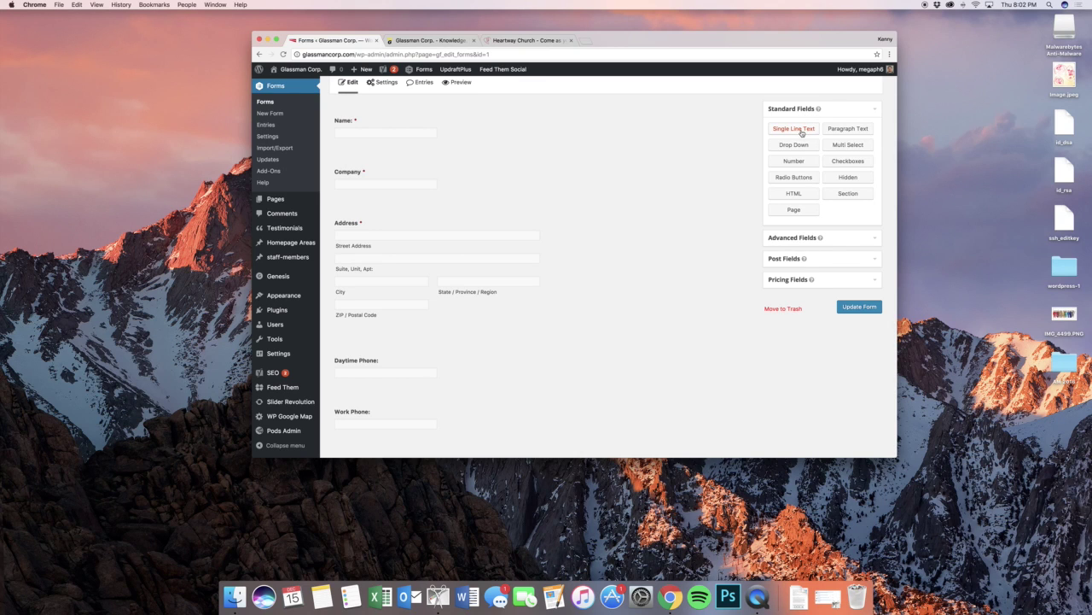
- Try adding a single-line text field, then expand the Advanced, Post and Pricing field groups
{"action": "left_click_drag", "start_coordinate": [802, 135], "coordinate": [841, 134]}
{"action": "scroll", "coordinate": [648, 222], "scroll_direction": "down", "scroll_amount": 4}
{"action": "scroll", "coordinate": [614, 247], "scroll_direction": "up", "scroll_amount": 5}
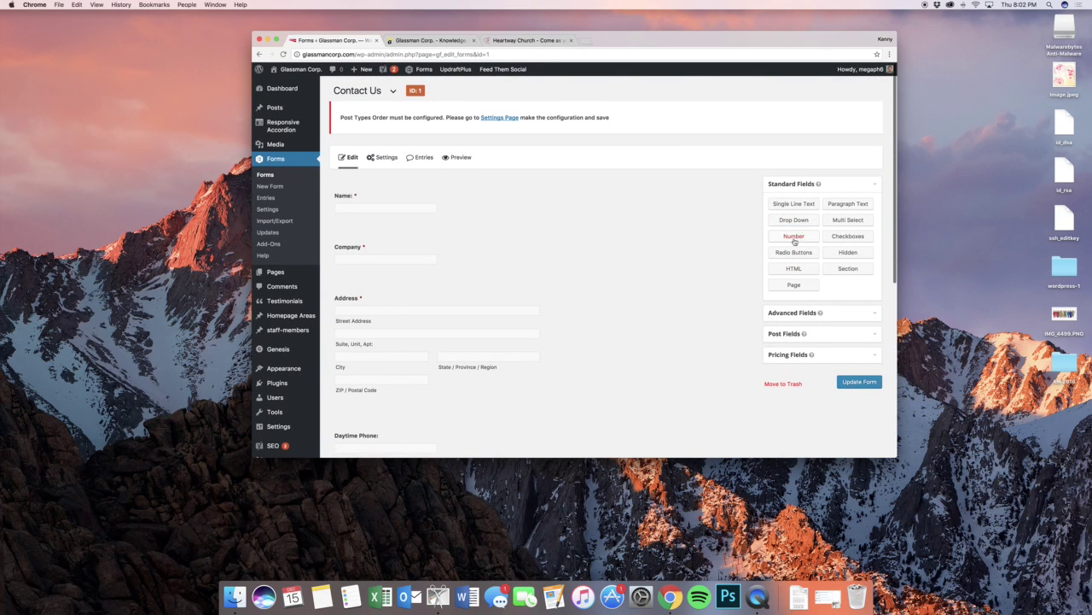
{"action": "left_click", "coordinate": [840, 316]}
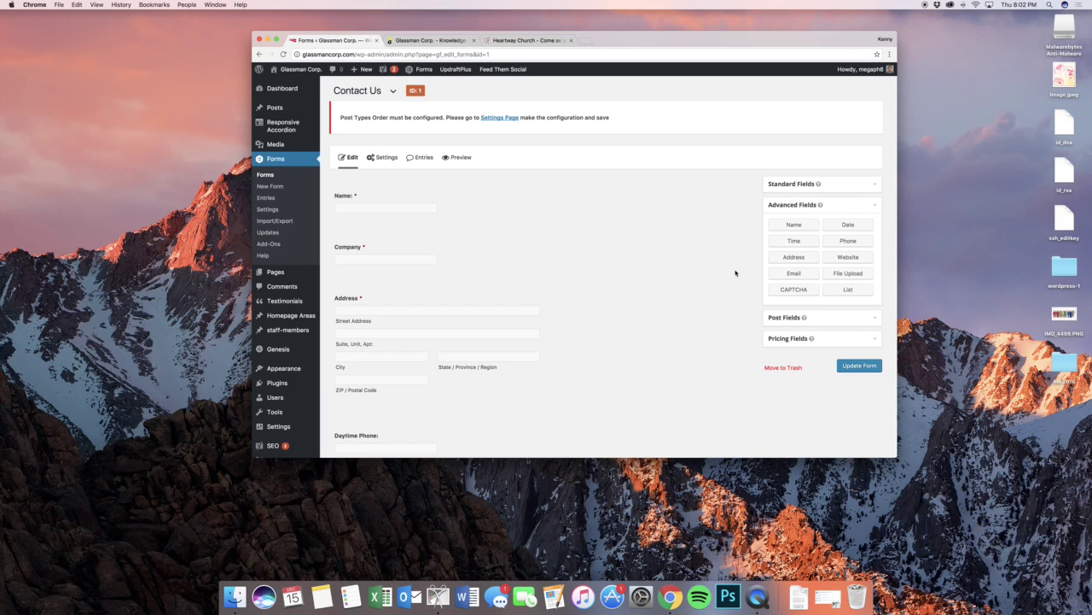
{"action": "left_click", "coordinate": [827, 315]}
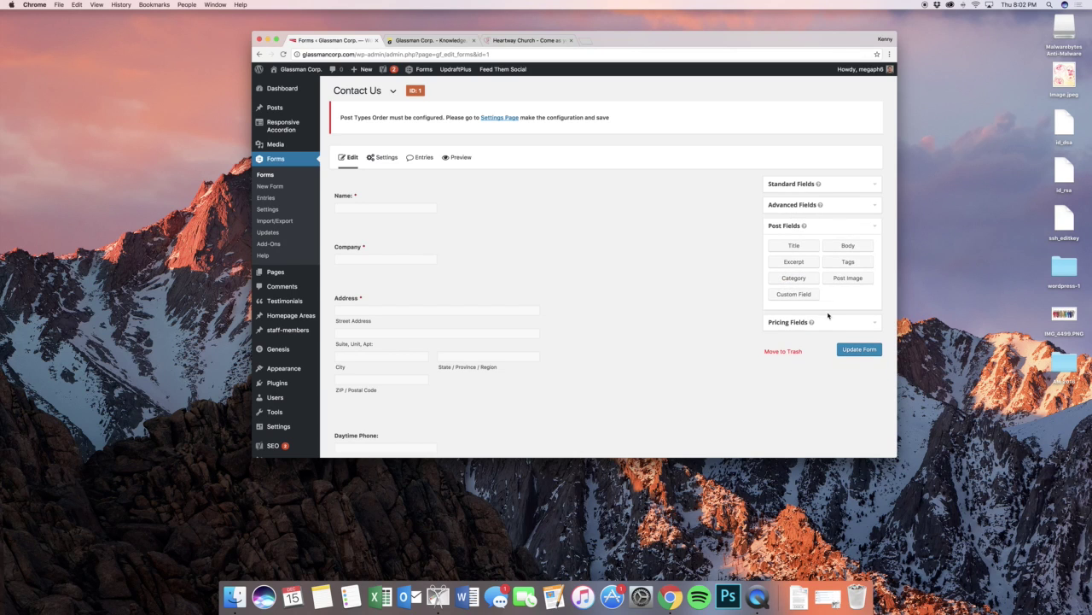
{"action": "left_click", "coordinate": [830, 321]}
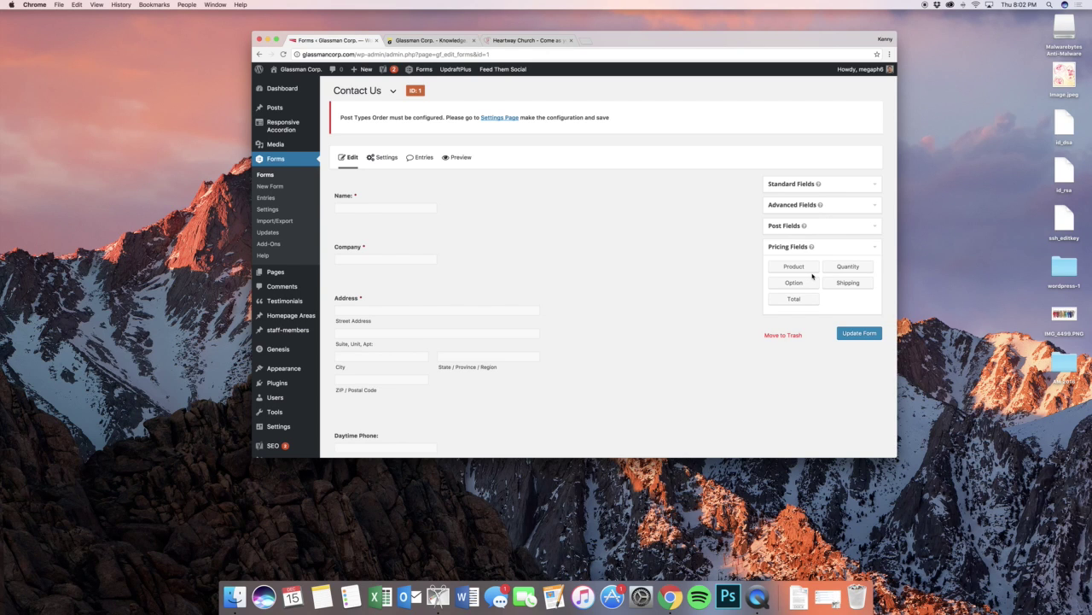
- Browse the Contact Us form settings, then show its Confirmations with the Default Confirmation
{"action": "mouse_move", "coordinate": [383, 157]}
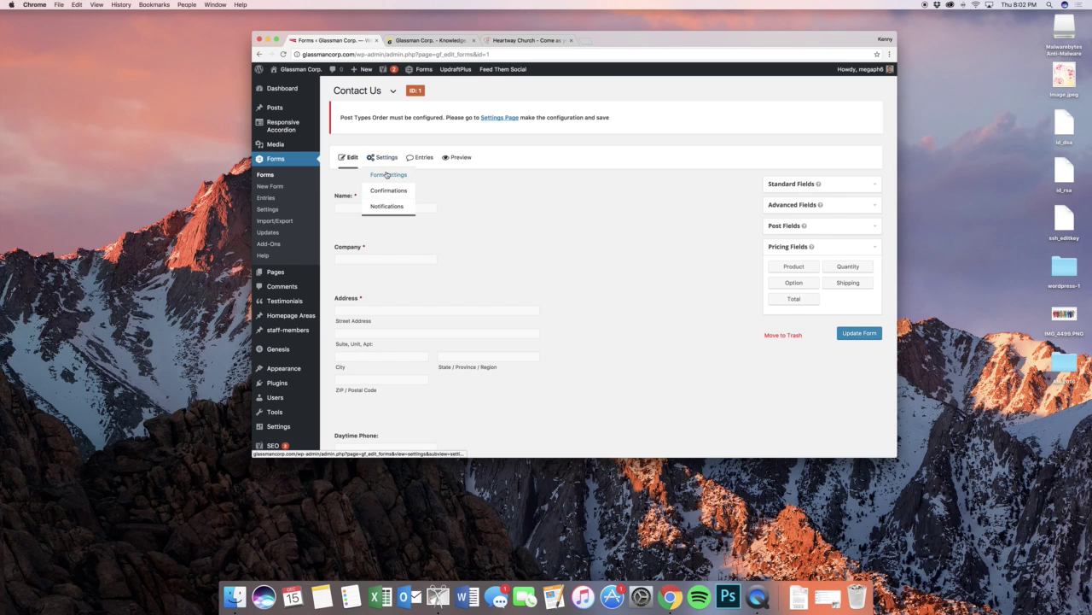
{"action": "left_click", "coordinate": [388, 175]}
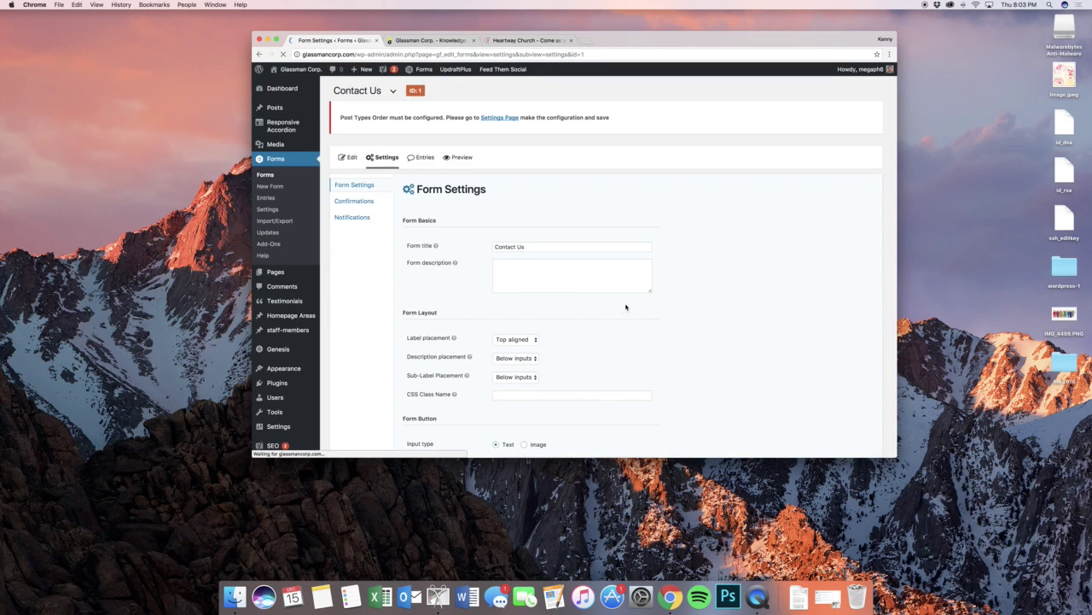
{"action": "scroll", "coordinate": [635, 316], "scroll_direction": "down", "scroll_amount": 5}
{"action": "scroll", "coordinate": [636, 318], "scroll_direction": "down", "scroll_amount": 2}
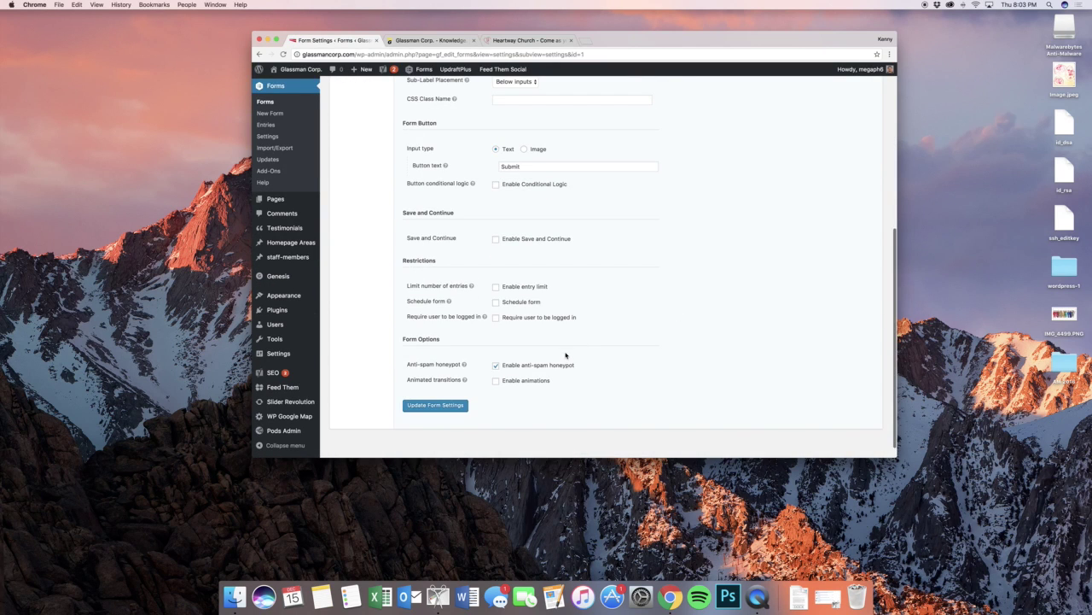
{"action": "scroll", "coordinate": [568, 351], "scroll_direction": "up", "scroll_amount": 4}
{"action": "scroll", "coordinate": [542, 334], "scroll_direction": "down", "scroll_amount": 3}
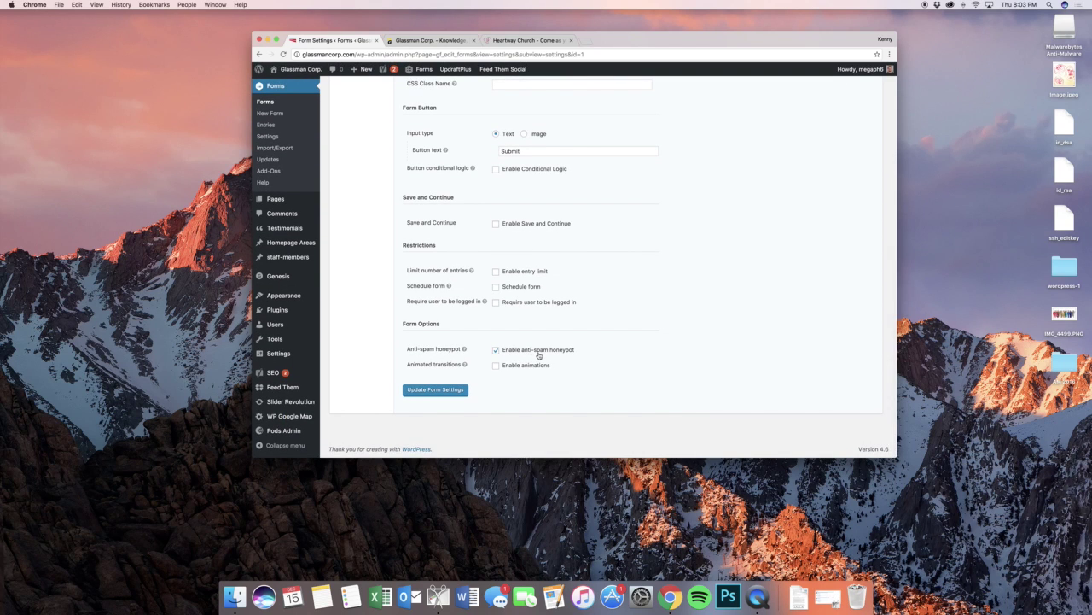
{"action": "scroll", "coordinate": [533, 356], "scroll_direction": "up", "scroll_amount": 5}
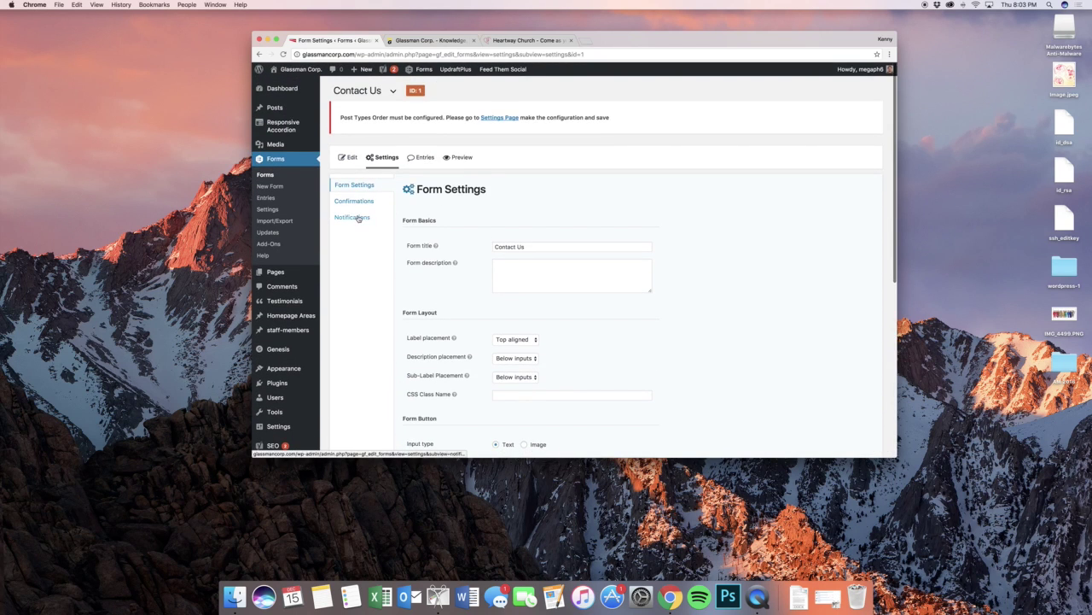
{"action": "left_click", "coordinate": [357, 203]}
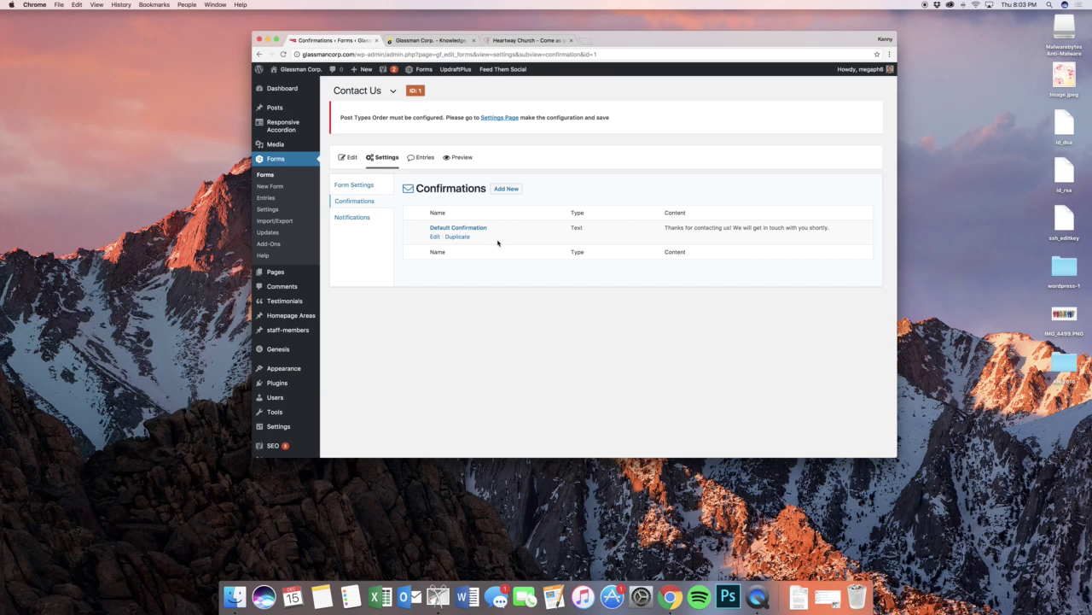
- Inspect the Default Confirmation thank-you message, then show the Contact Us notifications list
{"action": "left_click", "coordinate": [434, 237]}
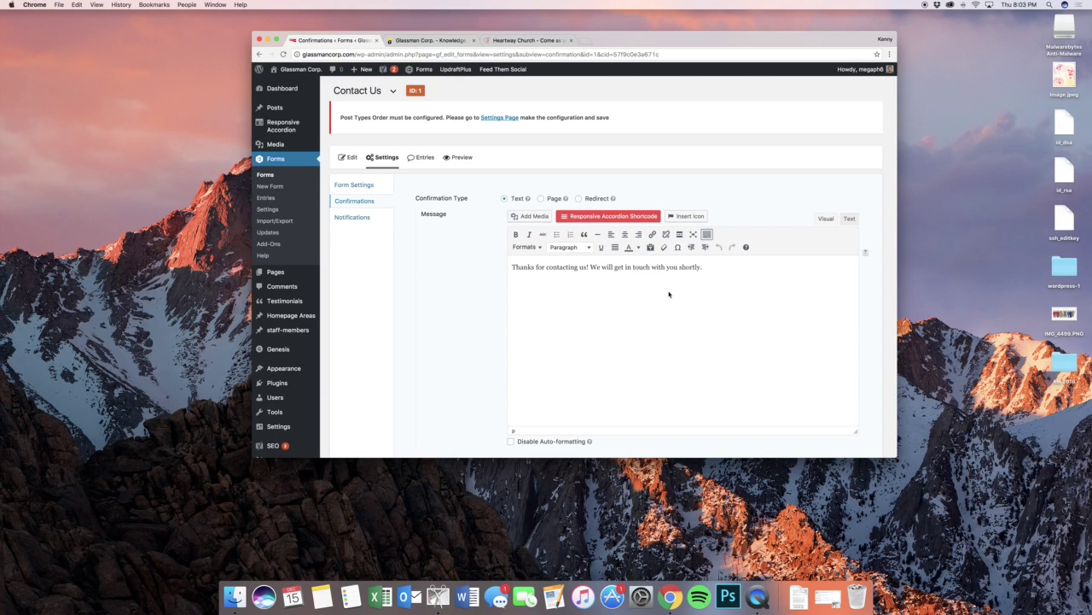
{"action": "left_click", "coordinate": [369, 220]}
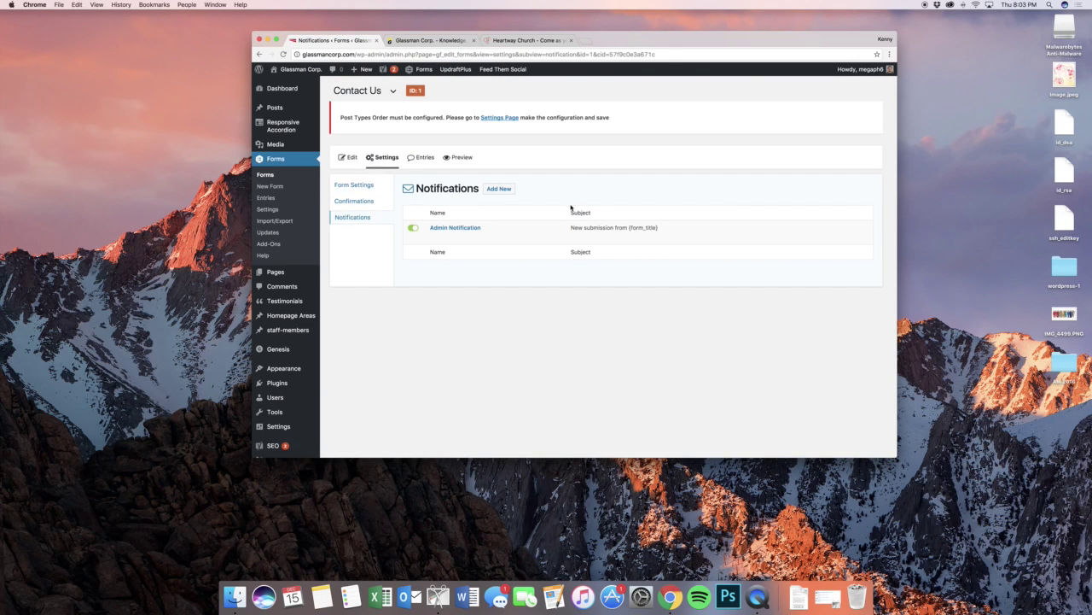
- Set the Admin Notification's recipient to the form's Email field
{"action": "left_click", "coordinate": [435, 239]}
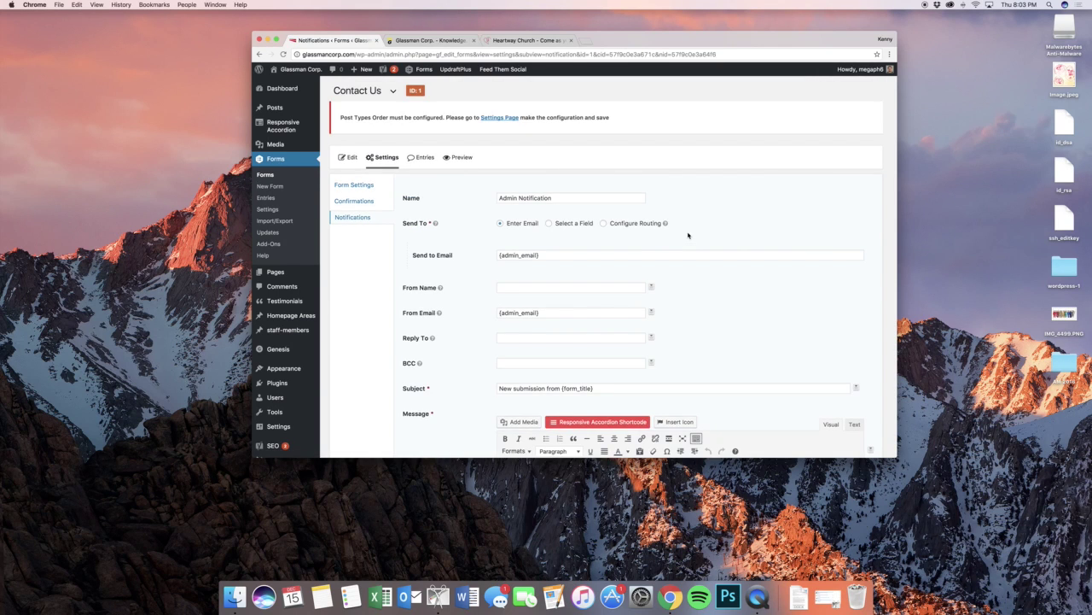
{"action": "scroll", "coordinate": [688, 234], "scroll_direction": "down", "scroll_amount": 5}
{"action": "scroll", "coordinate": [632, 215], "scroll_direction": "up", "scroll_amount": 2}
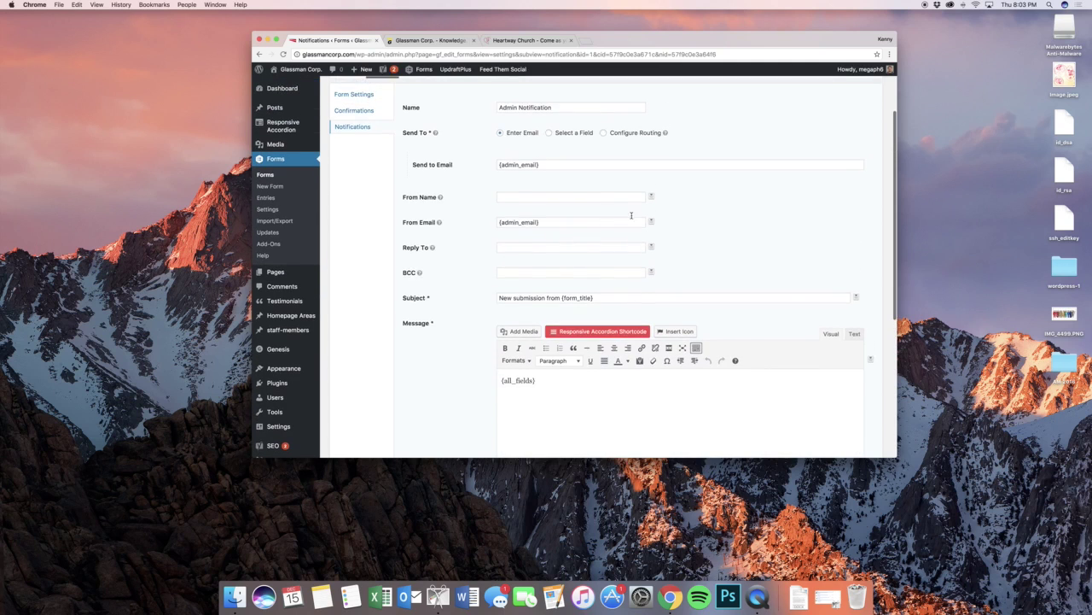
{"action": "scroll", "coordinate": [632, 215], "scroll_direction": "up", "scroll_amount": 1}
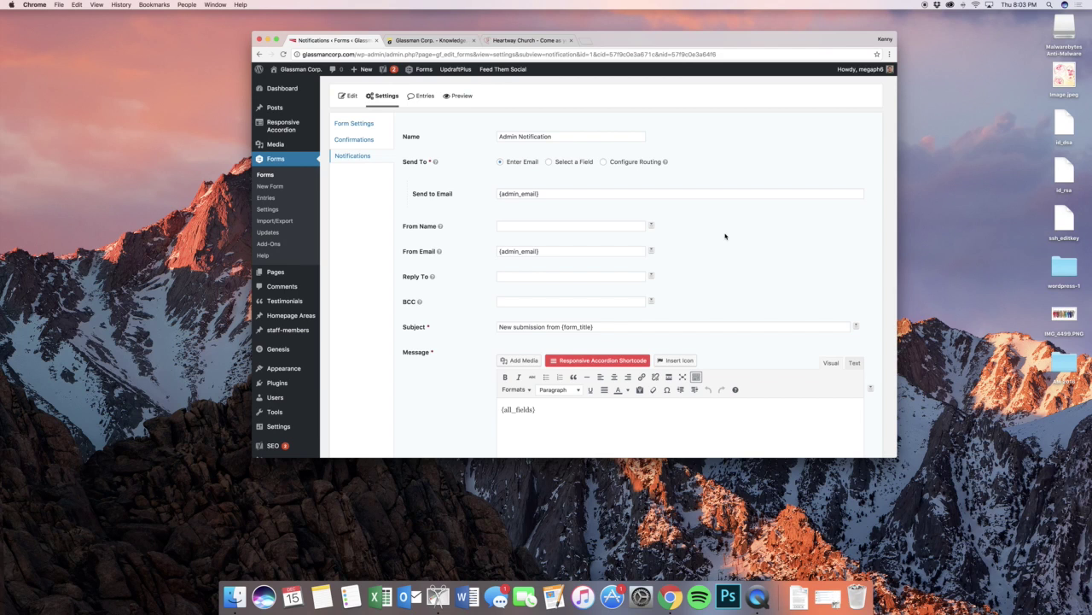
{"action": "left_click", "coordinate": [618, 162]}
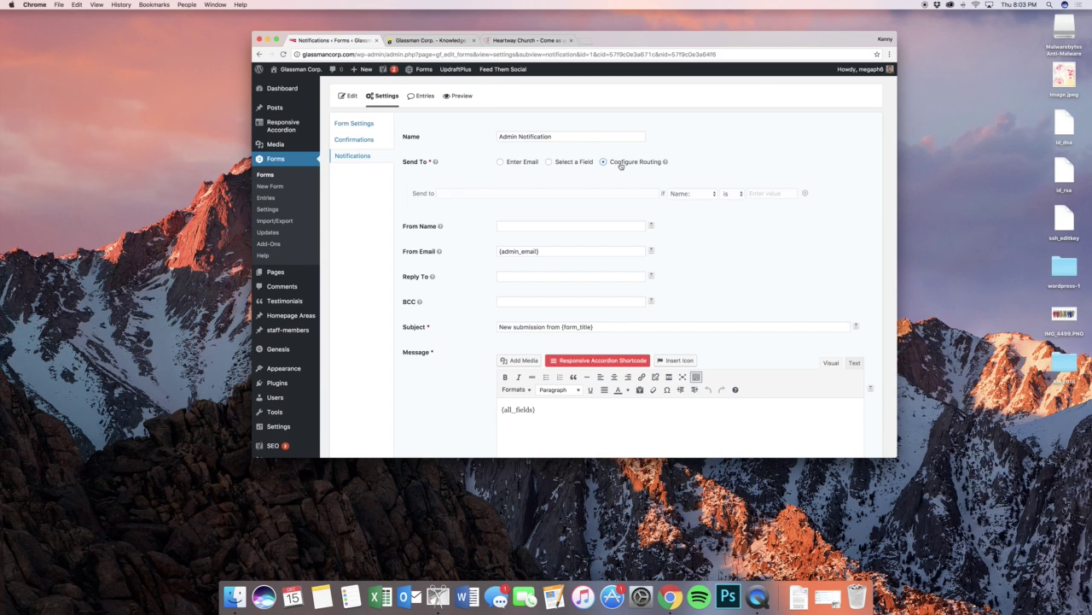
{"action": "left_click", "coordinate": [688, 193]}
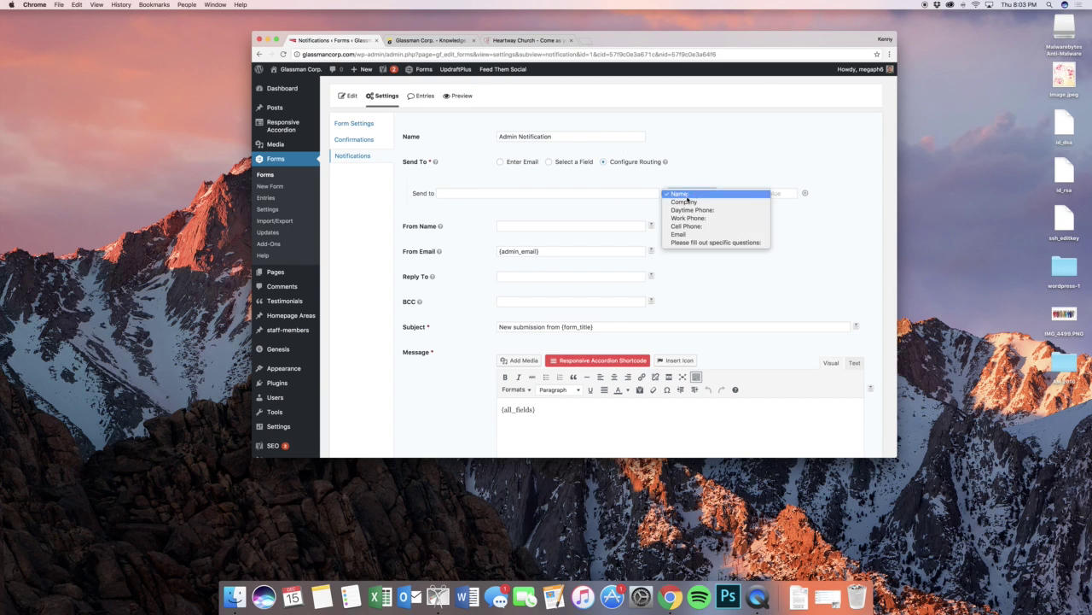
{"action": "left_click", "coordinate": [550, 172]}
{"action": "left_click", "coordinate": [549, 163]}
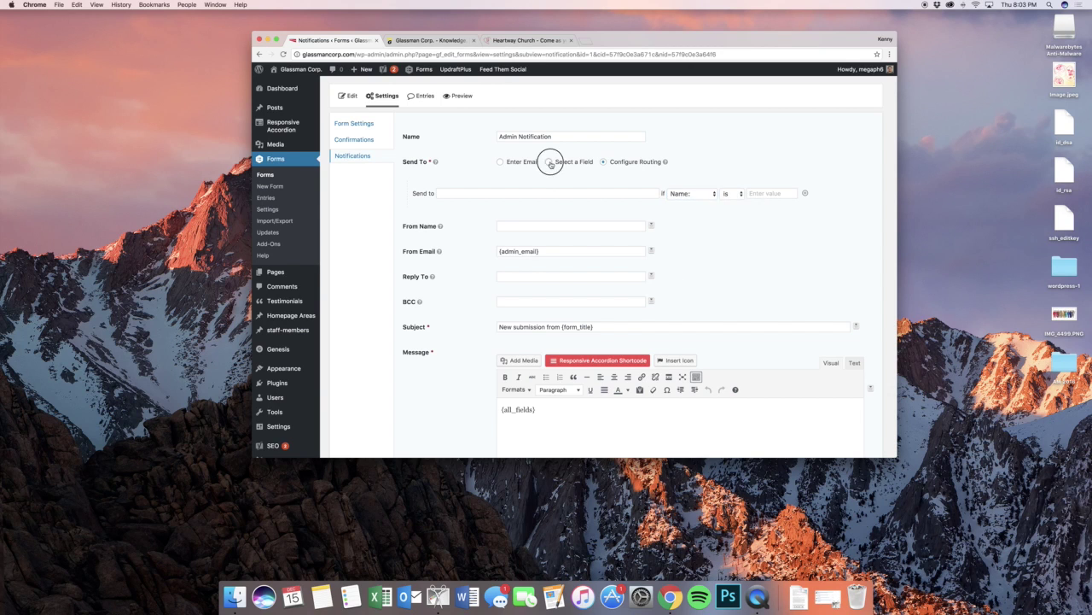
{"action": "left_click", "coordinate": [541, 195]}
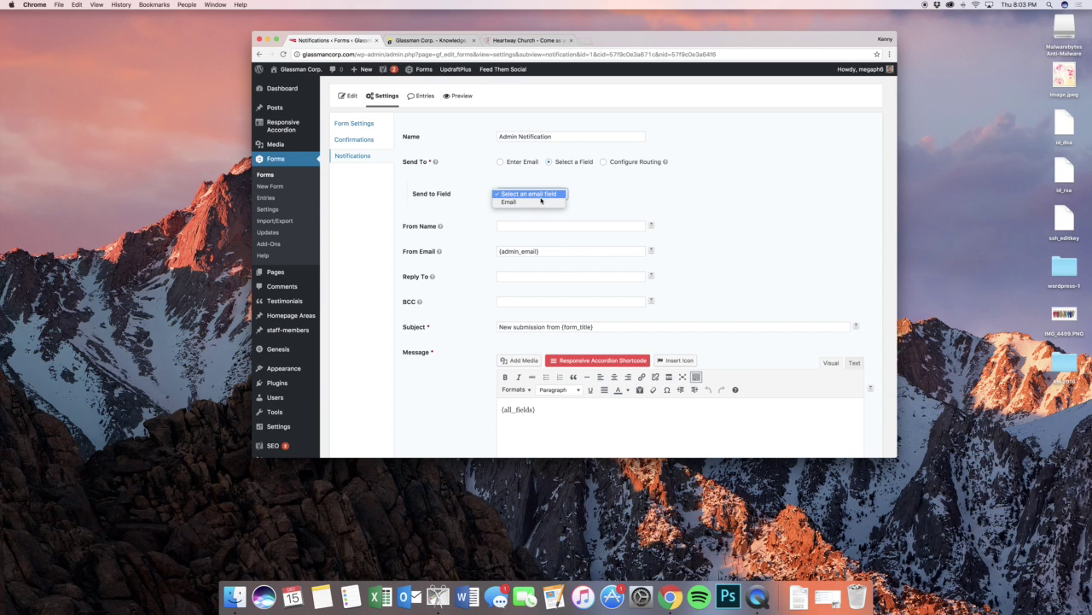
{"action": "left_click", "coordinate": [541, 202]}
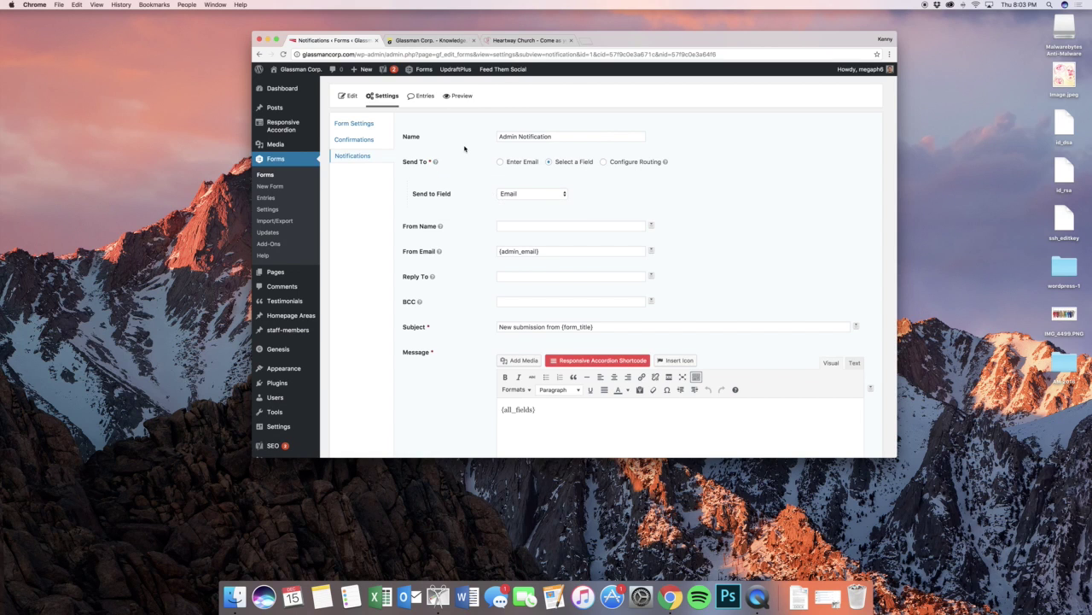
- Replace the {all_fields} message with the {Company:2} merge tag and save the notification
{"action": "scroll", "coordinate": [464, 149], "scroll_direction": "down", "scroll_amount": 3}
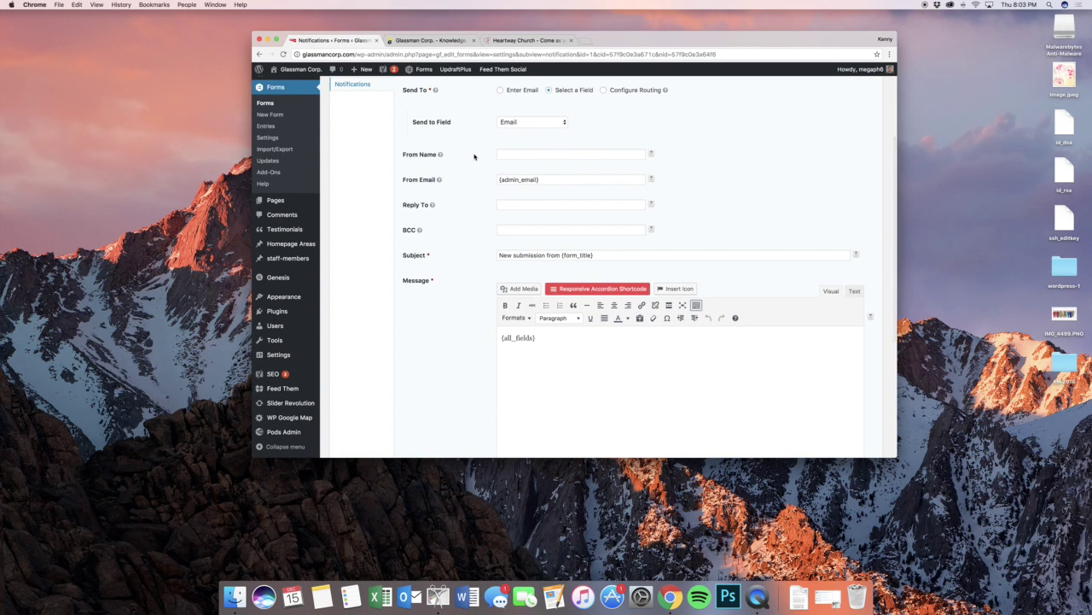
{"action": "scroll", "coordinate": [475, 154], "scroll_direction": "up", "scroll_amount": 4}
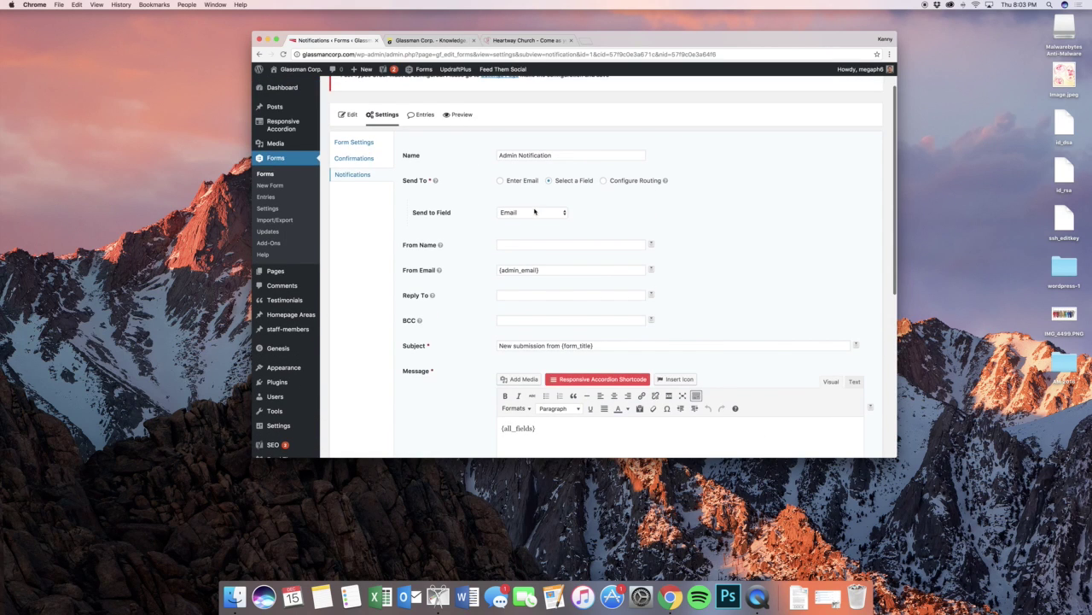
{"action": "scroll", "coordinate": [559, 208], "scroll_direction": "down", "scroll_amount": 8}
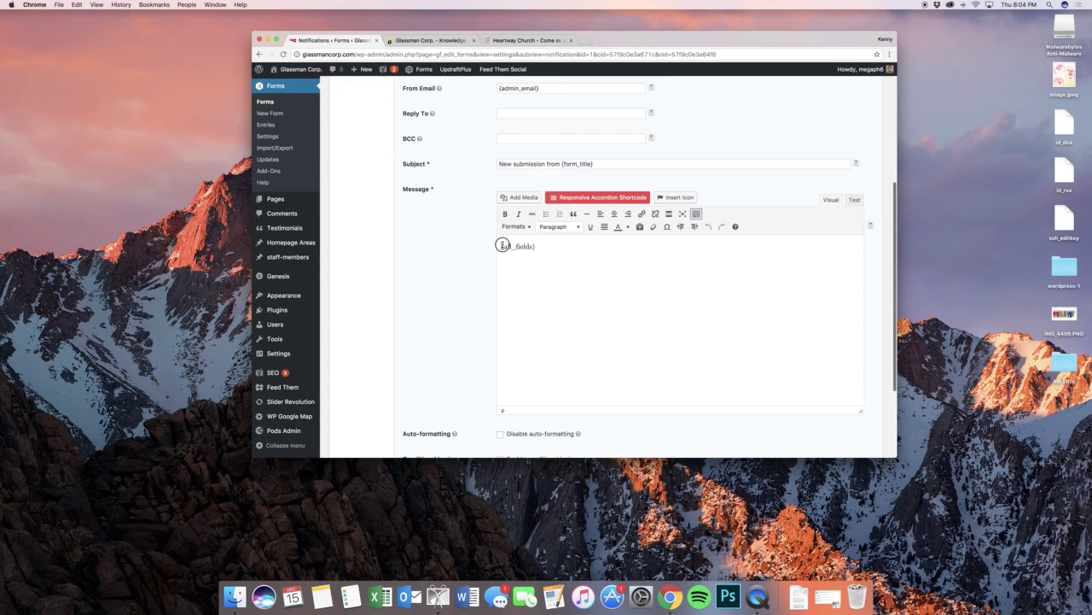
{"action": "triple_click", "coordinate": [504, 245]}
{"action": "key", "text": "BackSpace"}
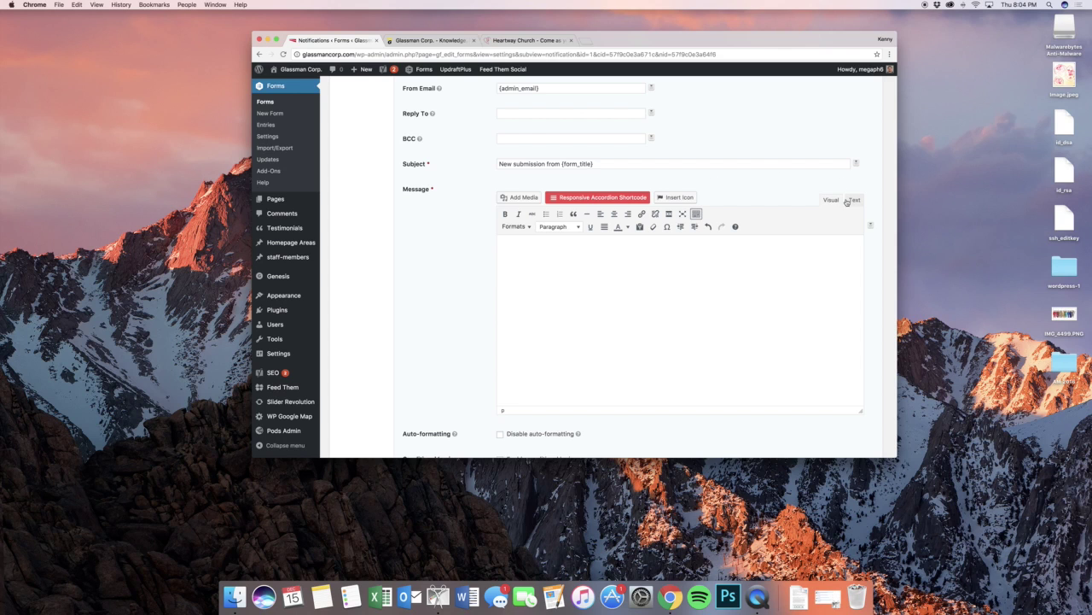
{"action": "left_click", "coordinate": [871, 224]}
{"action": "left_click", "coordinate": [845, 279]}
{"action": "scroll", "coordinate": [601, 286], "scroll_direction": "down", "scroll_amount": 3}
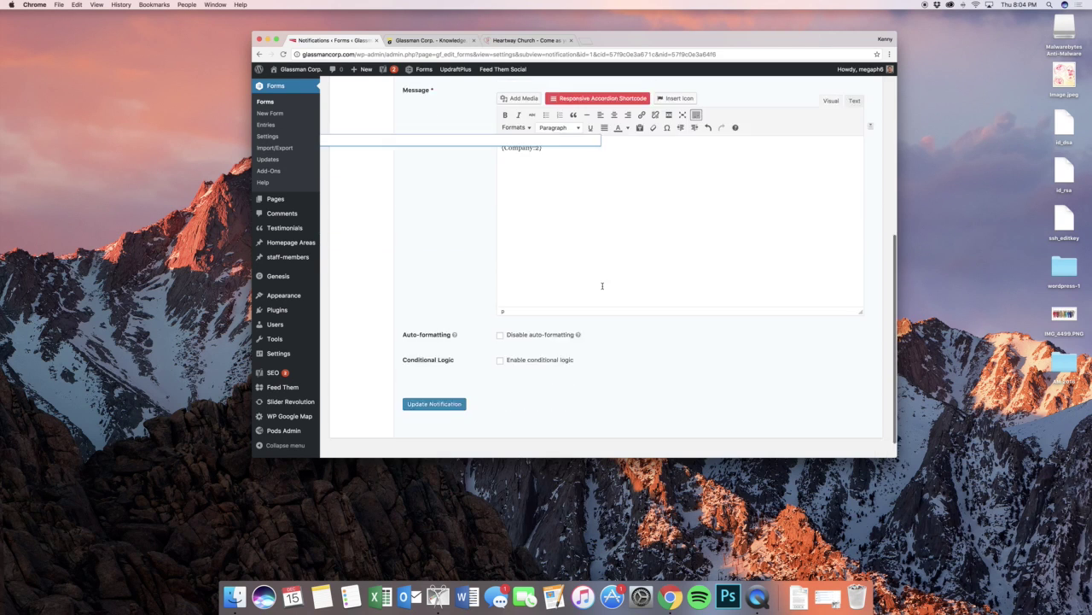
{"action": "scroll", "coordinate": [601, 286], "scroll_direction": "down", "scroll_amount": 1}
{"action": "left_click", "coordinate": [434, 380]}
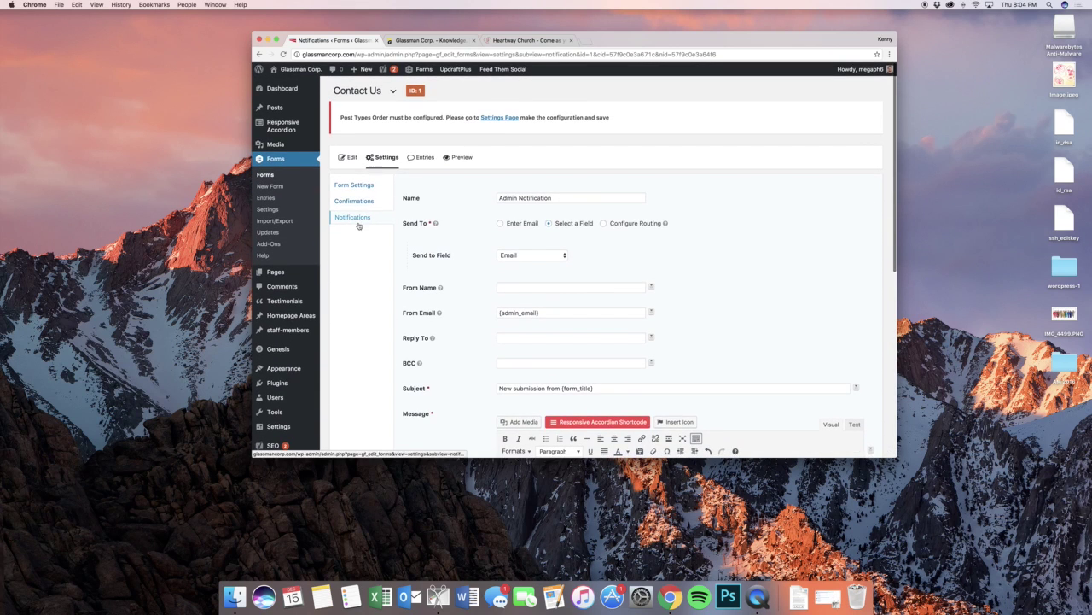
{"action": "left_click", "coordinate": [357, 221]}
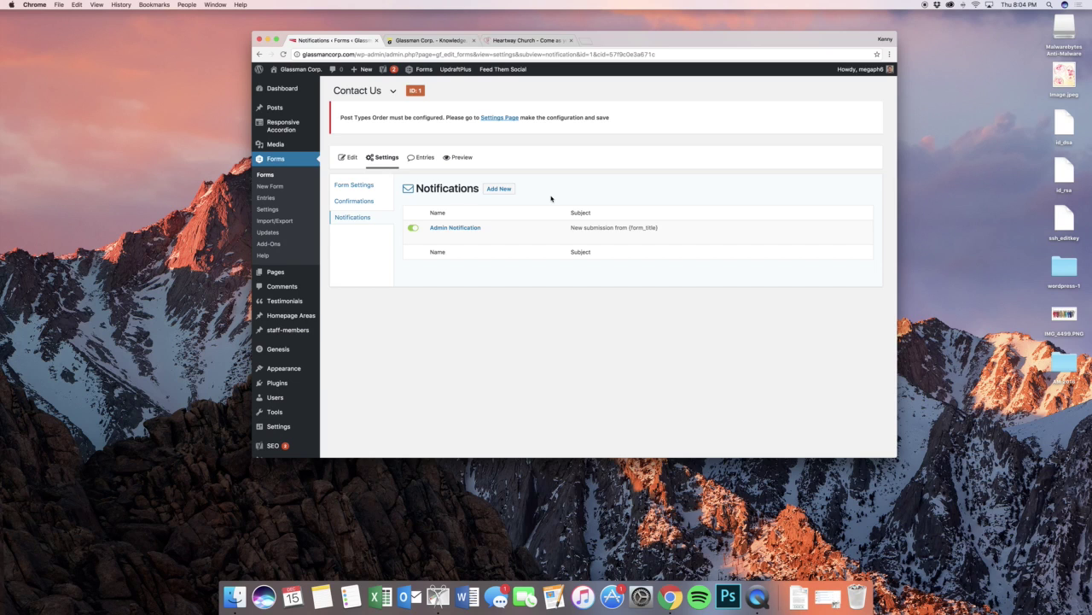
- View the Contact Us form's two entries, then return to the Forms list
{"action": "left_click", "coordinate": [423, 157]}
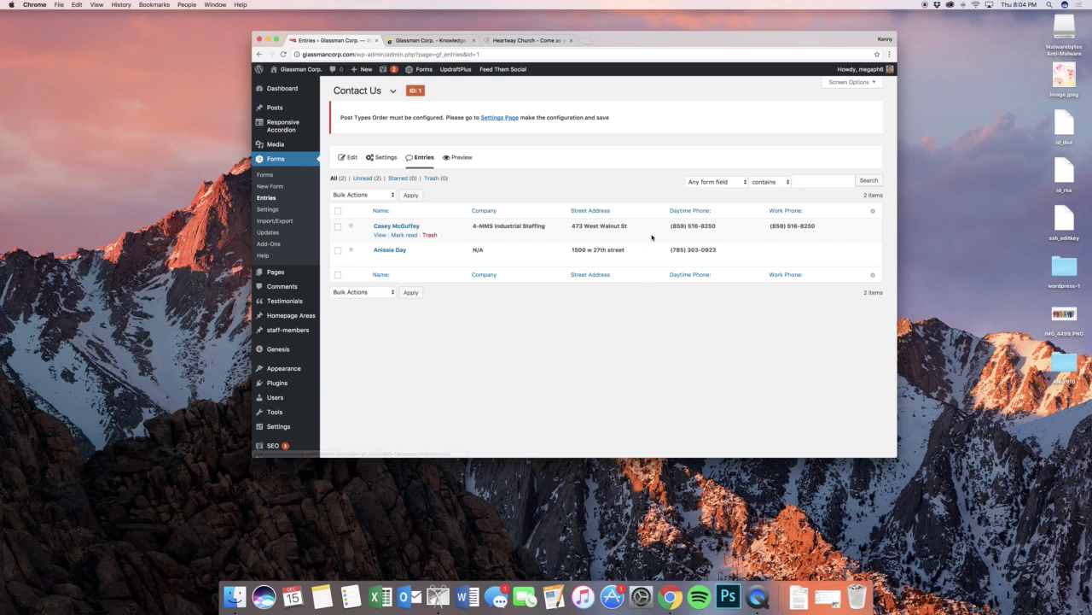
{"action": "scroll", "coordinate": [502, 251], "scroll_direction": "down", "scroll_amount": 3}
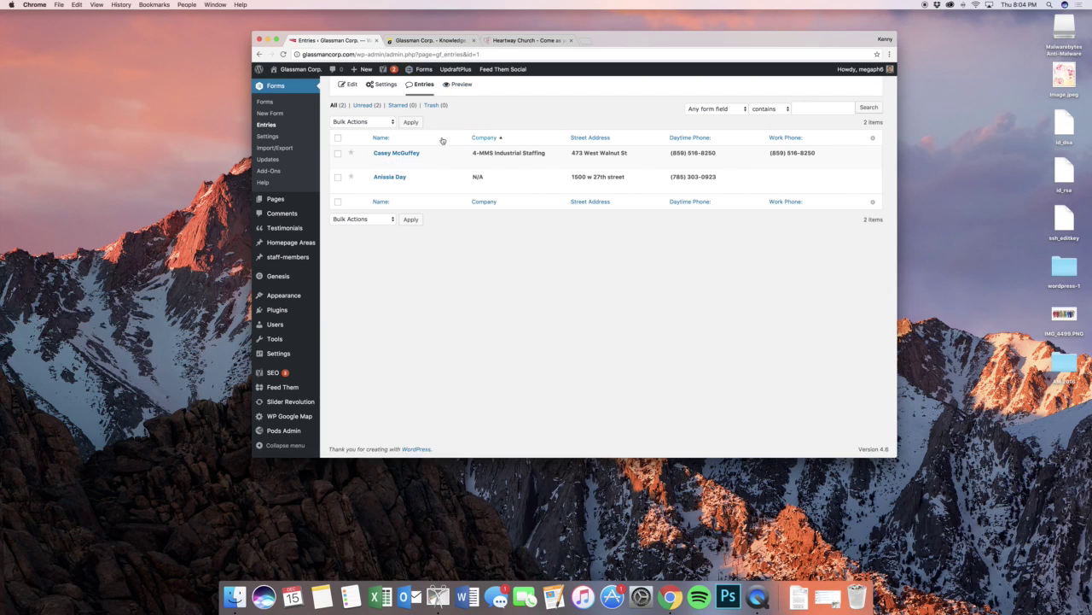
{"action": "left_click", "coordinate": [271, 104]}
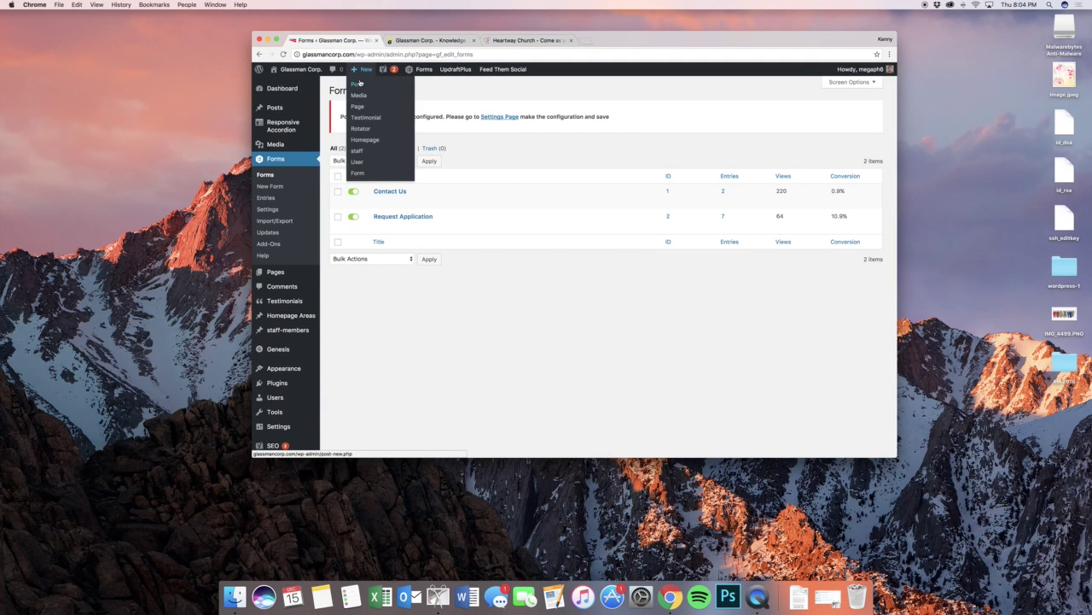
- Insert the Request Application form into a new post, hiding its title and description
{"action": "left_click", "coordinate": [360, 84], "text": "super"}
{"action": "left_click", "coordinate": [404, 42]}
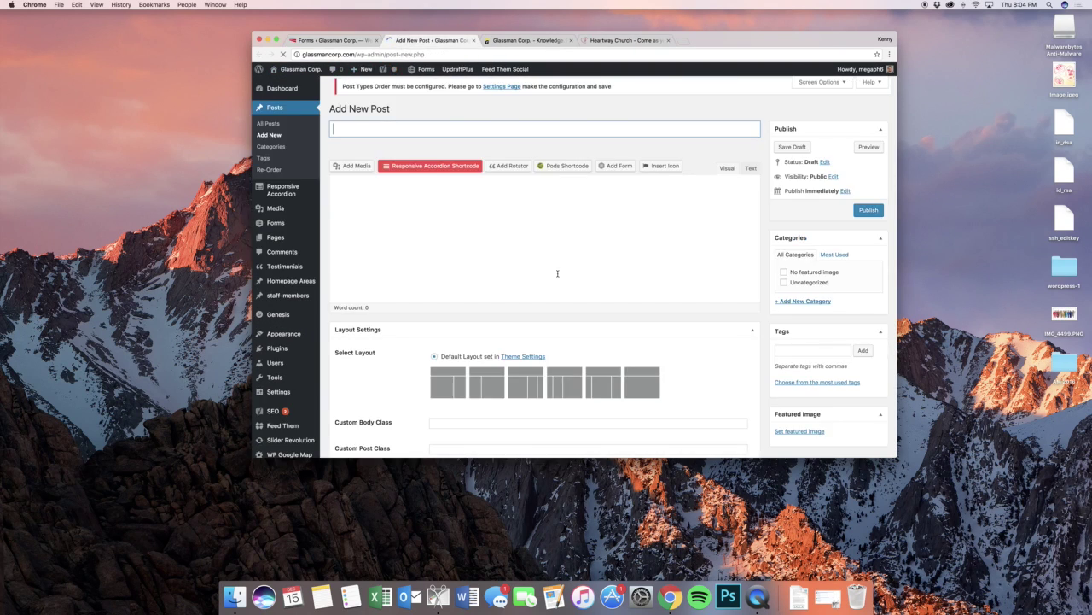
{"action": "left_click", "coordinate": [616, 171]}
{"action": "left_click", "coordinate": [459, 150]}
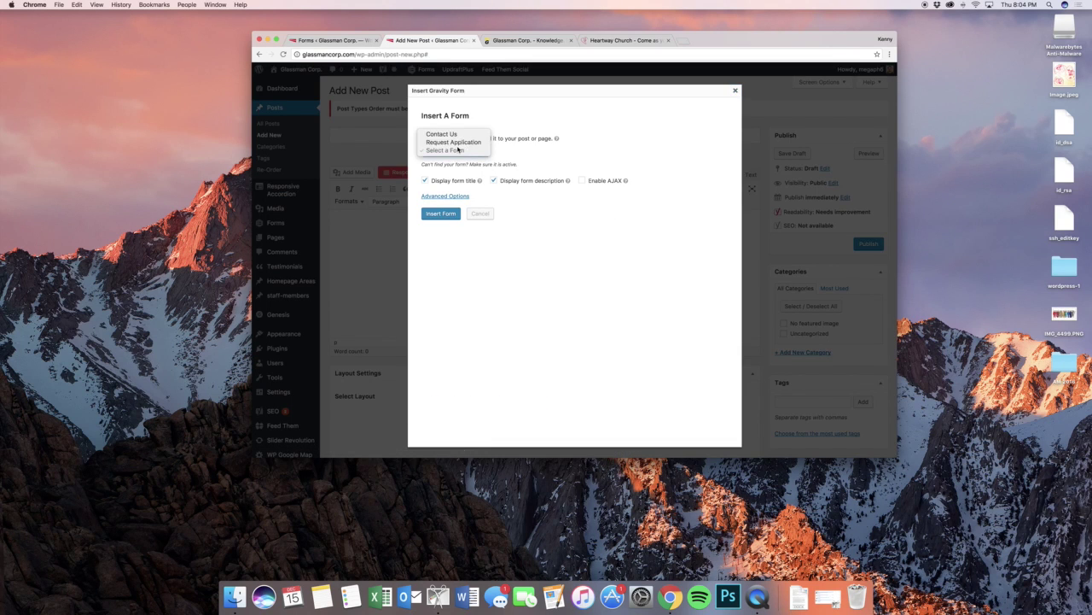
{"action": "left_click", "coordinate": [458, 145]}
{"action": "left_click", "coordinate": [498, 195]}
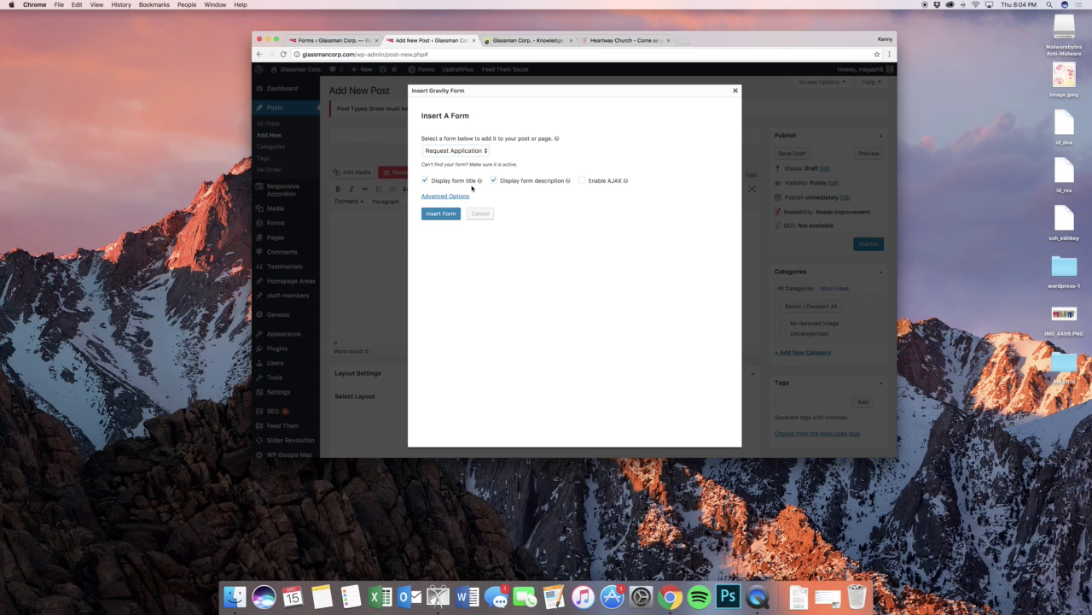
{"action": "left_click", "coordinate": [469, 182]}
{"action": "left_click", "coordinate": [511, 183]}
{"action": "left_click", "coordinate": [605, 182]}
{"action": "left_click", "coordinate": [605, 181]}
{"action": "left_click", "coordinate": [450, 213]}
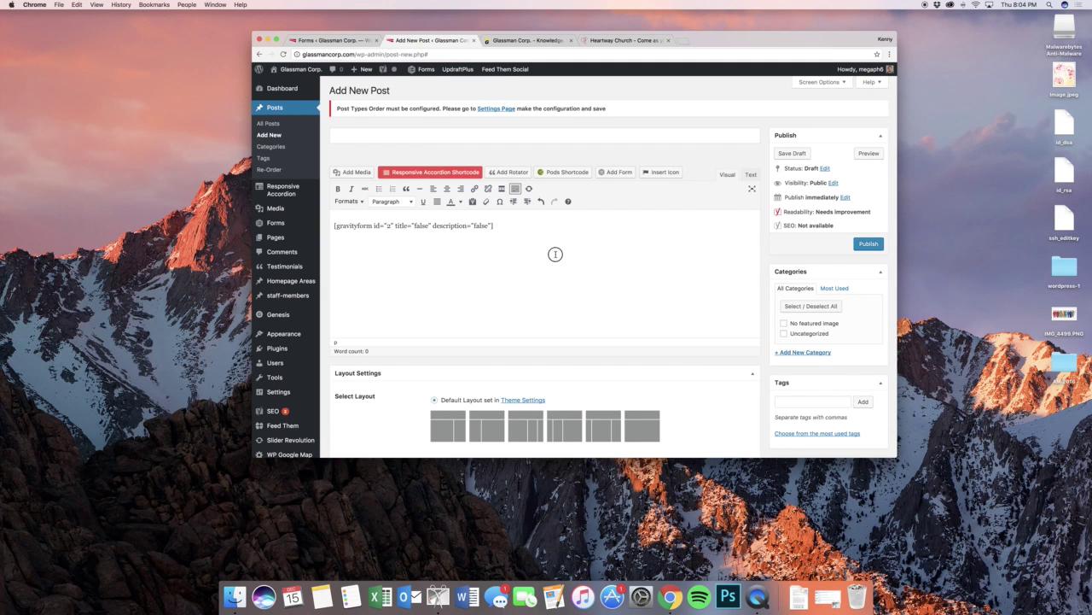
- Preview the draft post with the embedded form, then close the preview
{"action": "left_click", "coordinate": [864, 156]}
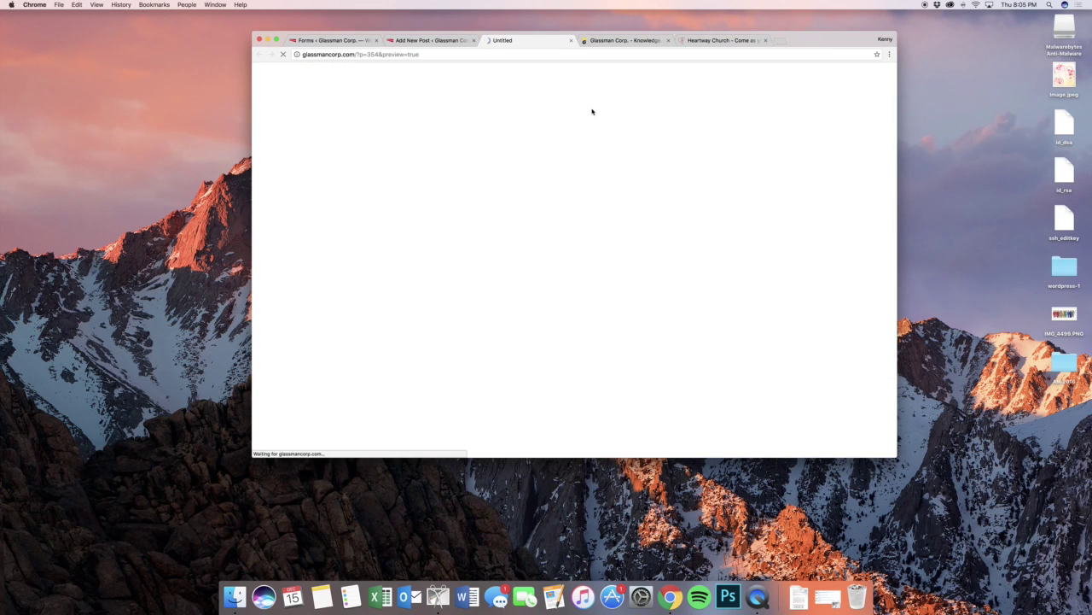
{"action": "scroll", "coordinate": [734, 239], "scroll_direction": "down", "scroll_amount": 10}
{"action": "scroll", "coordinate": [736, 241], "scroll_direction": "up", "scroll_amount": 2}
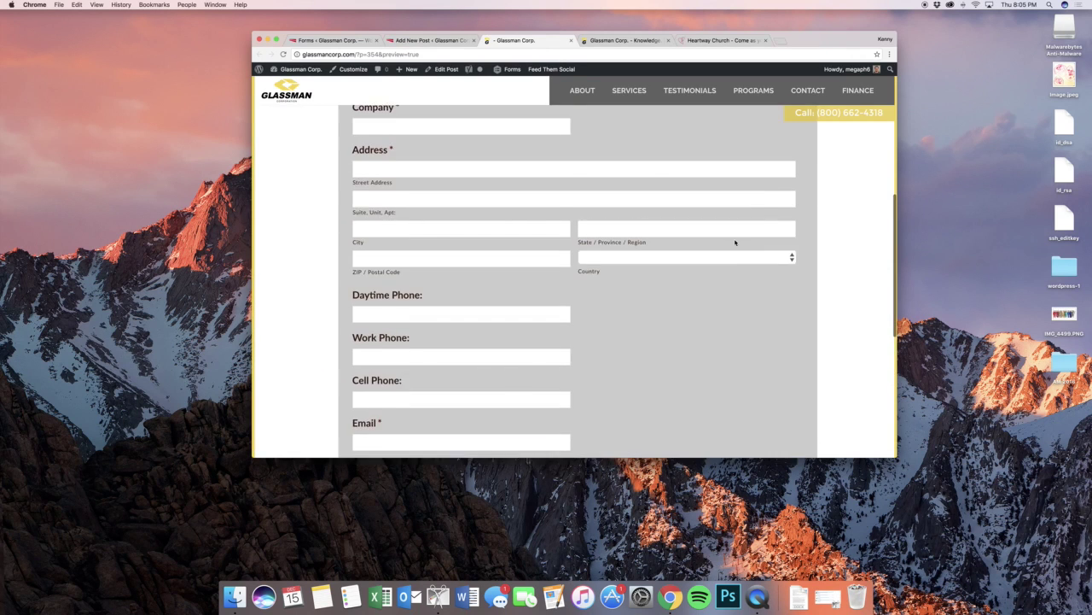
{"action": "scroll", "coordinate": [737, 239], "scroll_direction": "down", "scroll_amount": 5}
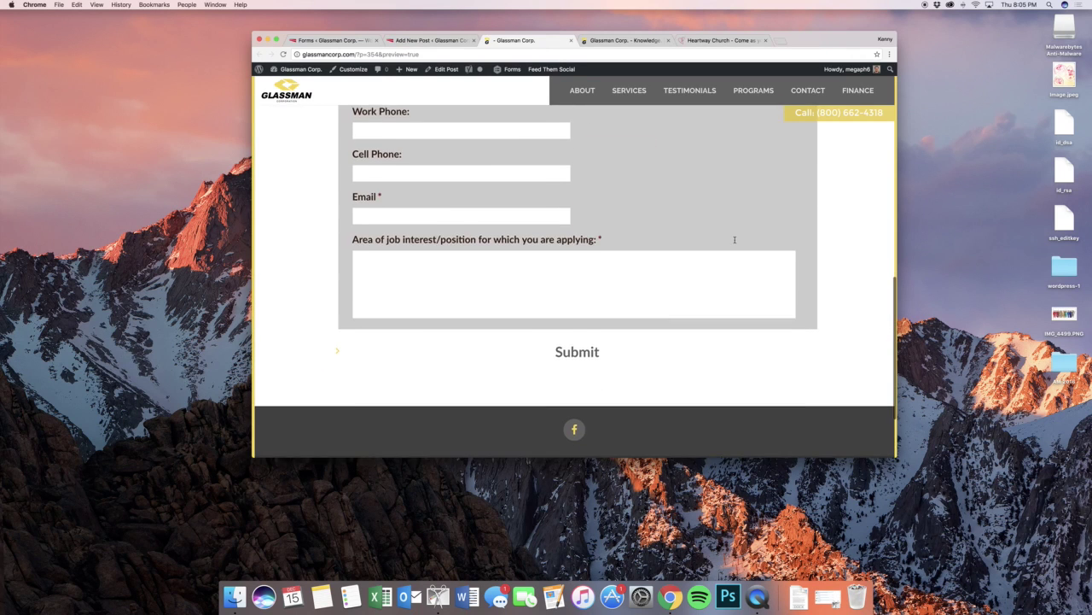
{"action": "left_click", "coordinate": [571, 39]}
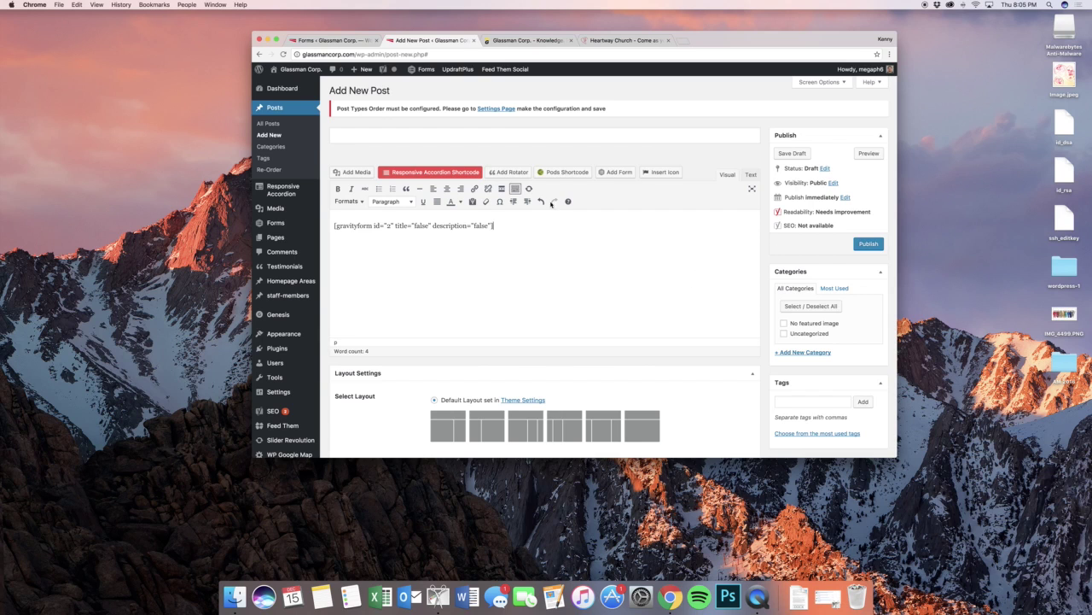
- Delete the form shortcode from the post and close the unsaved Add New Post tab
{"action": "key", "text": "super+a"}
{"action": "key", "text": "BackSpace"}
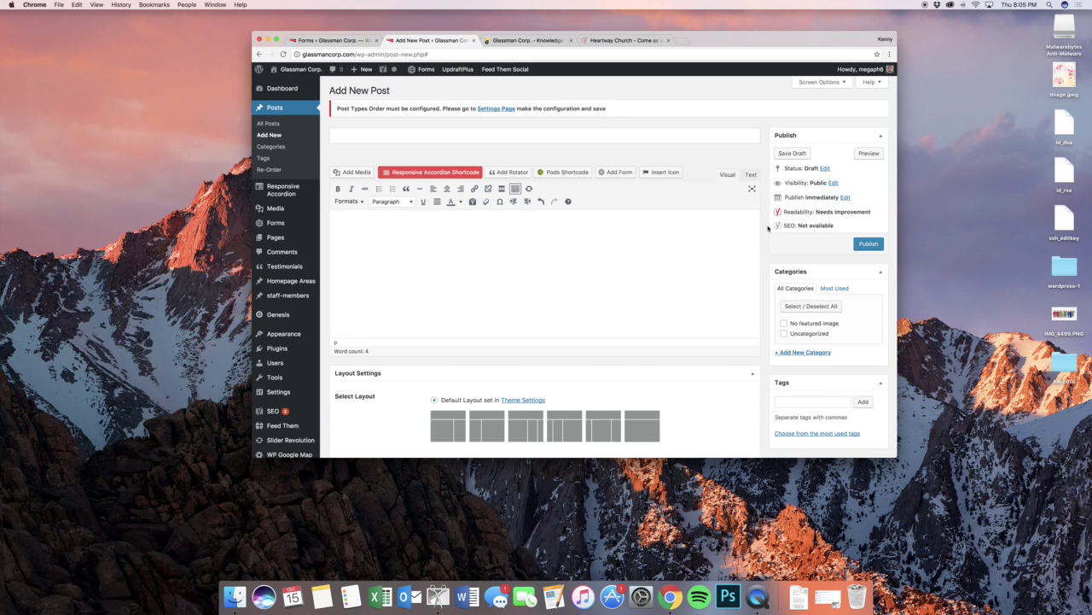
{"action": "scroll", "coordinate": [717, 213], "scroll_direction": "down", "scroll_amount": 2}
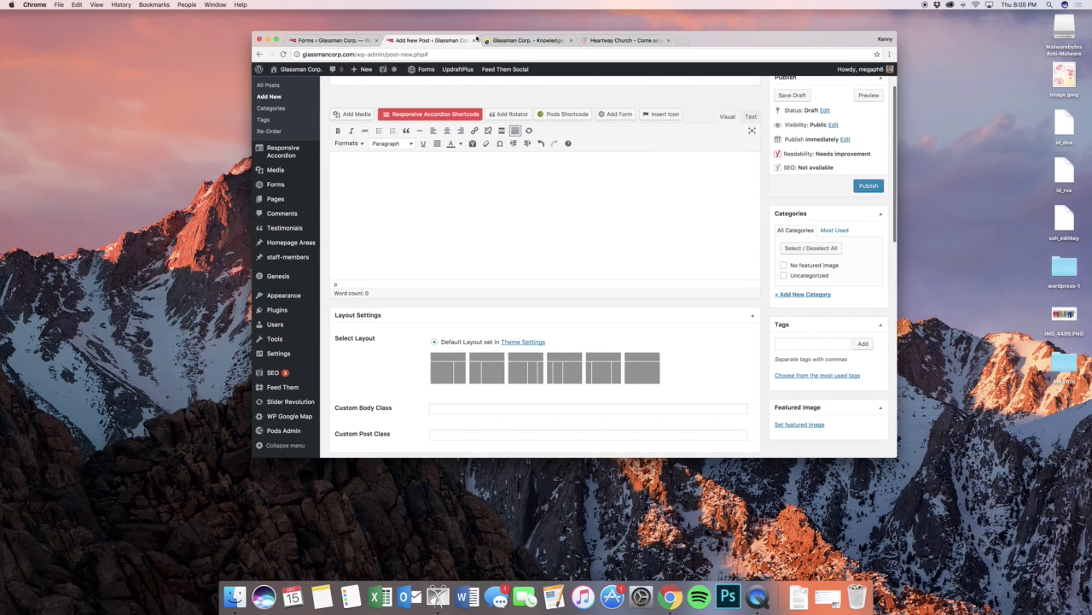
{"action": "left_click", "coordinate": [475, 40]}
{"action": "key", "text": "Escape"}
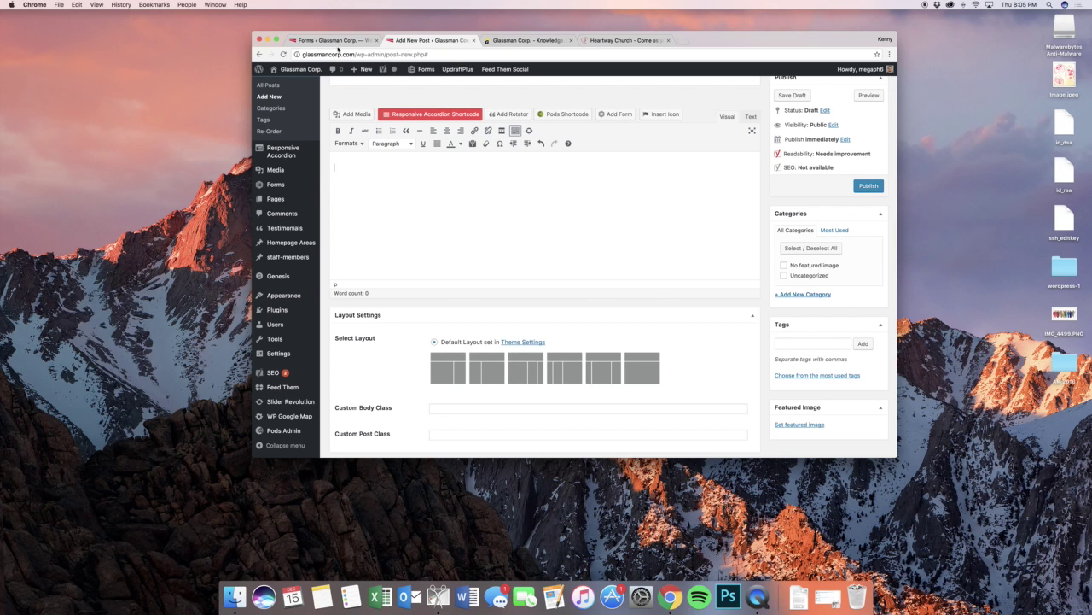
{"action": "key", "text": "super+w"}
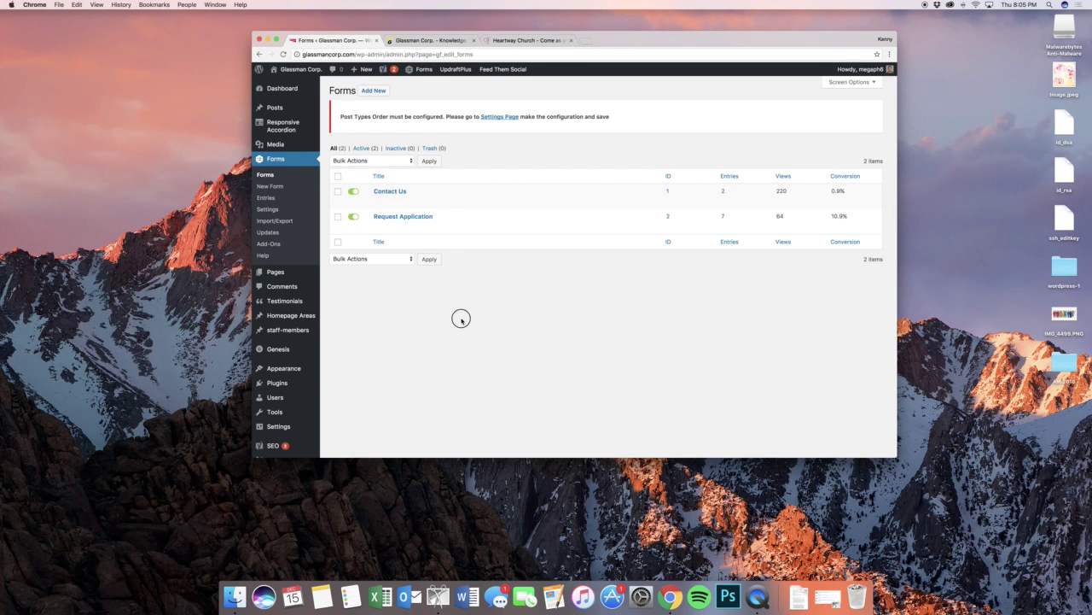
- Open All Pages, look at the empty Blog page editor, then go back to the list
{"action": "mouse_move", "coordinate": [401, 205]}
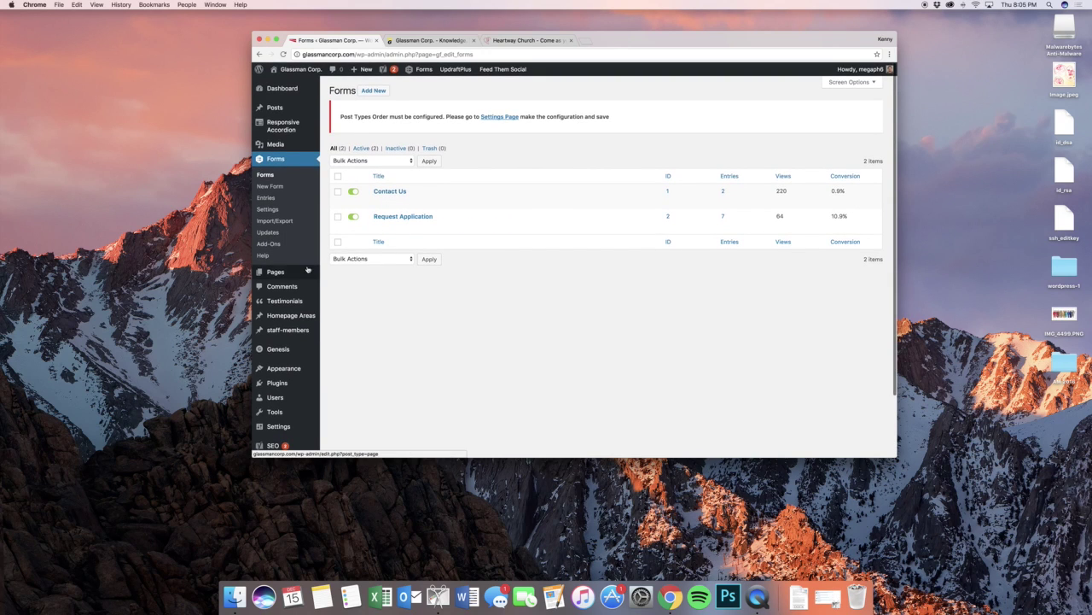
{"action": "mouse_move", "coordinate": [277, 271]}
{"action": "left_click", "coordinate": [339, 273]}
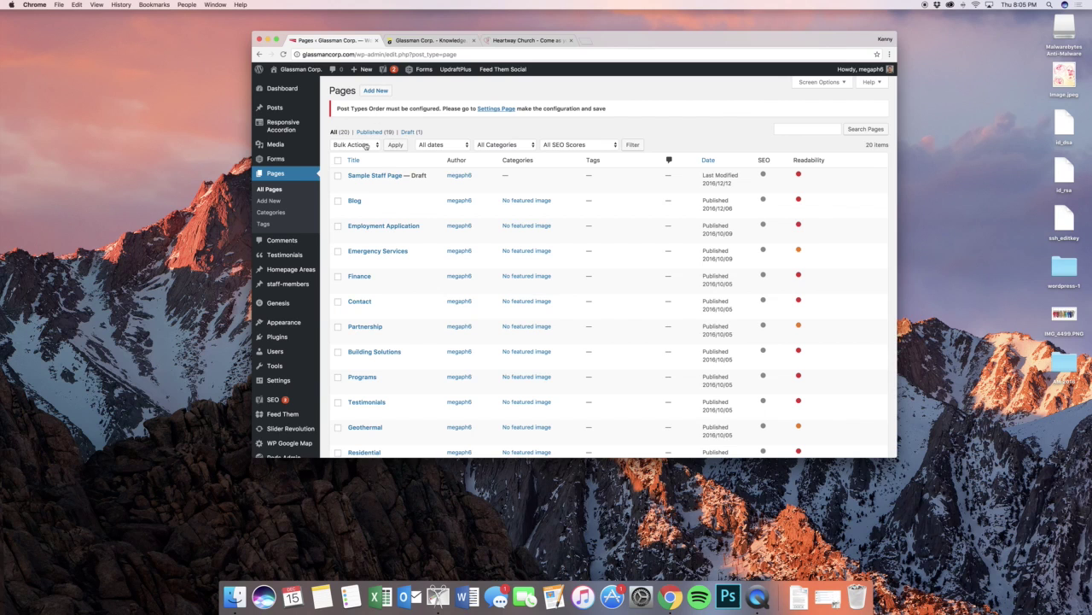
{"action": "left_click", "coordinate": [352, 209]}
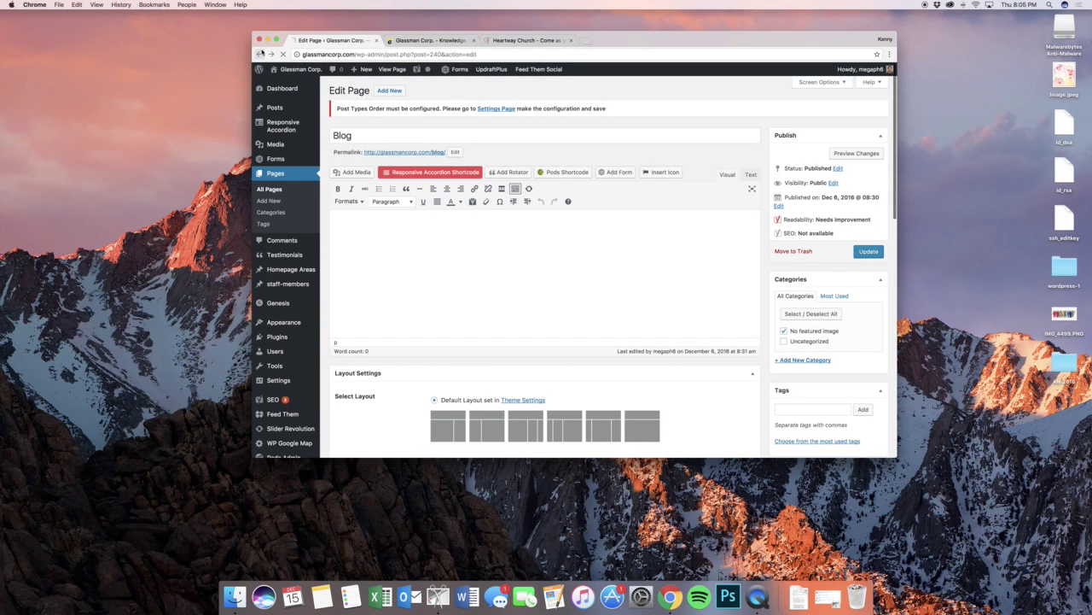
{"action": "left_click", "coordinate": [261, 53]}
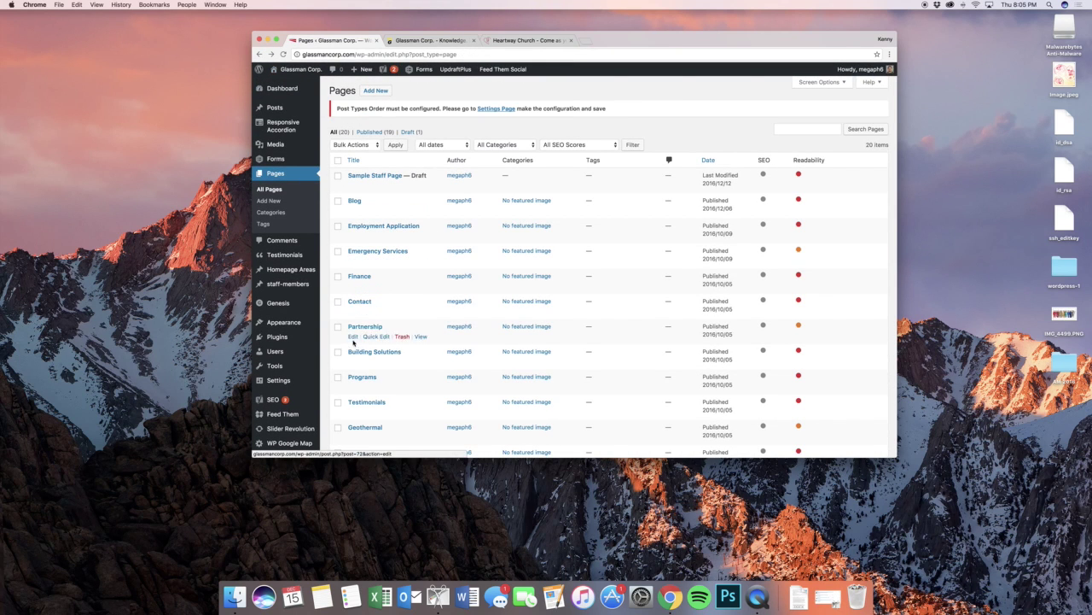
- Look over the Partnership page's headings and contact line, then go back to Pages
{"action": "left_click", "coordinate": [352, 338]}
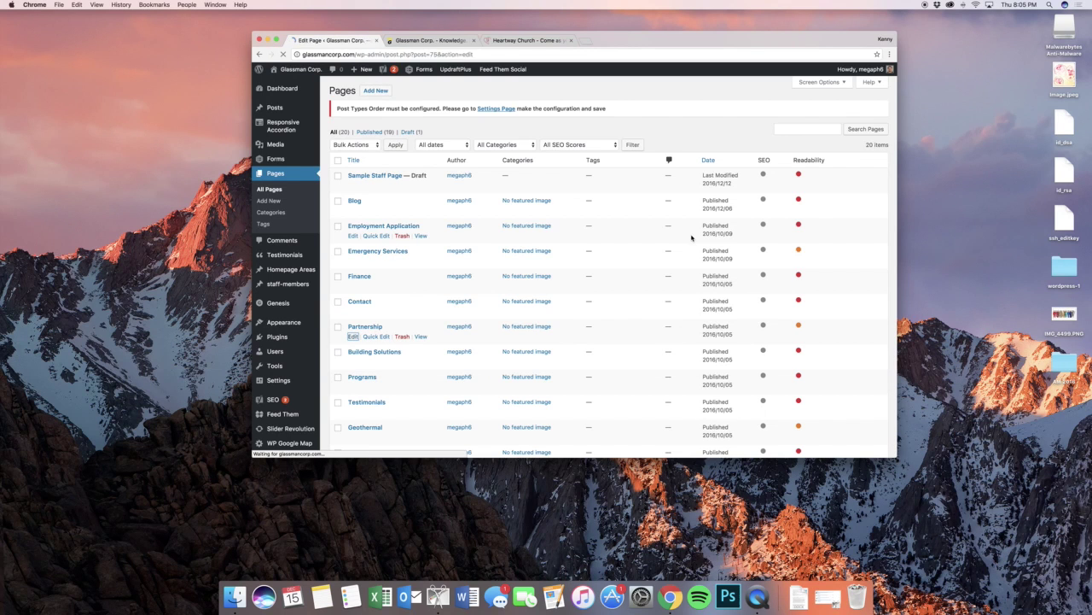
{"action": "left_click", "coordinate": [557, 264]}
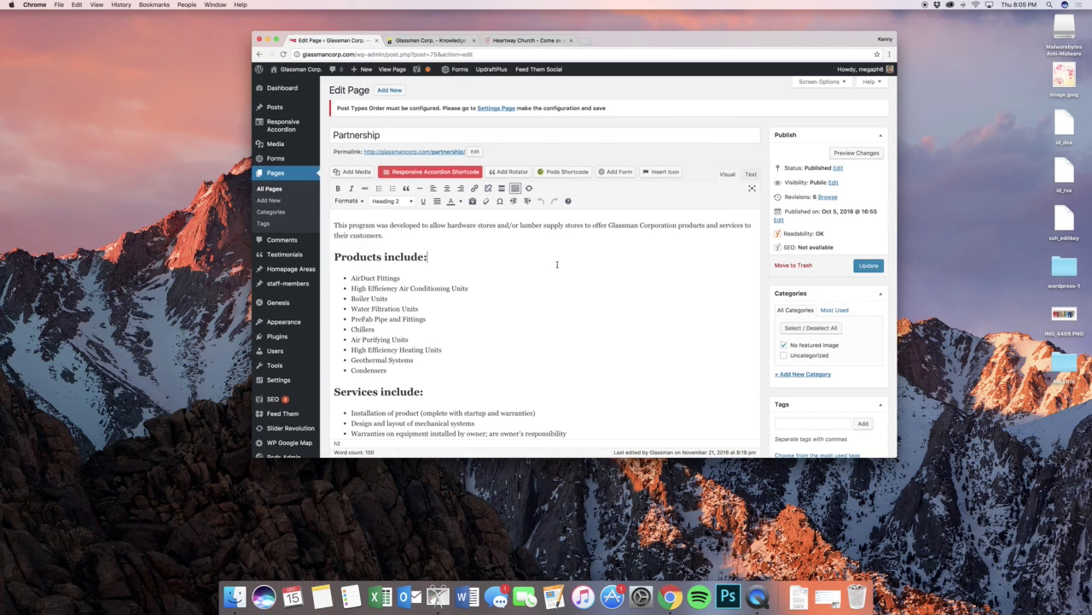
{"action": "scroll", "coordinate": [556, 264], "scroll_direction": "down", "scroll_amount": 5}
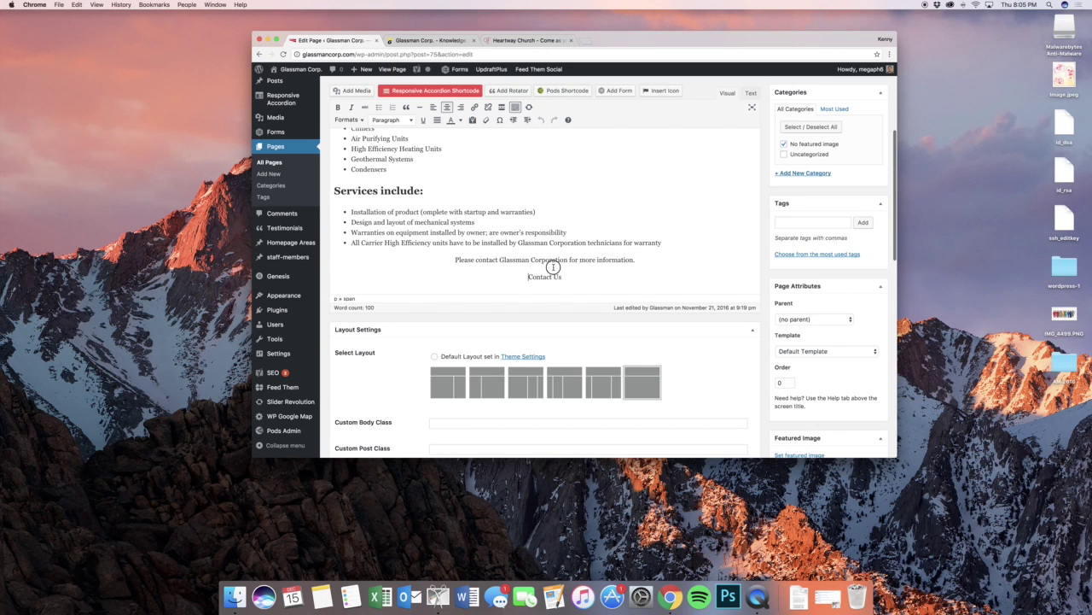
{"action": "left_click", "coordinate": [555, 265]}
{"action": "scroll", "coordinate": [568, 254], "scroll_direction": "up", "scroll_amount": 5}
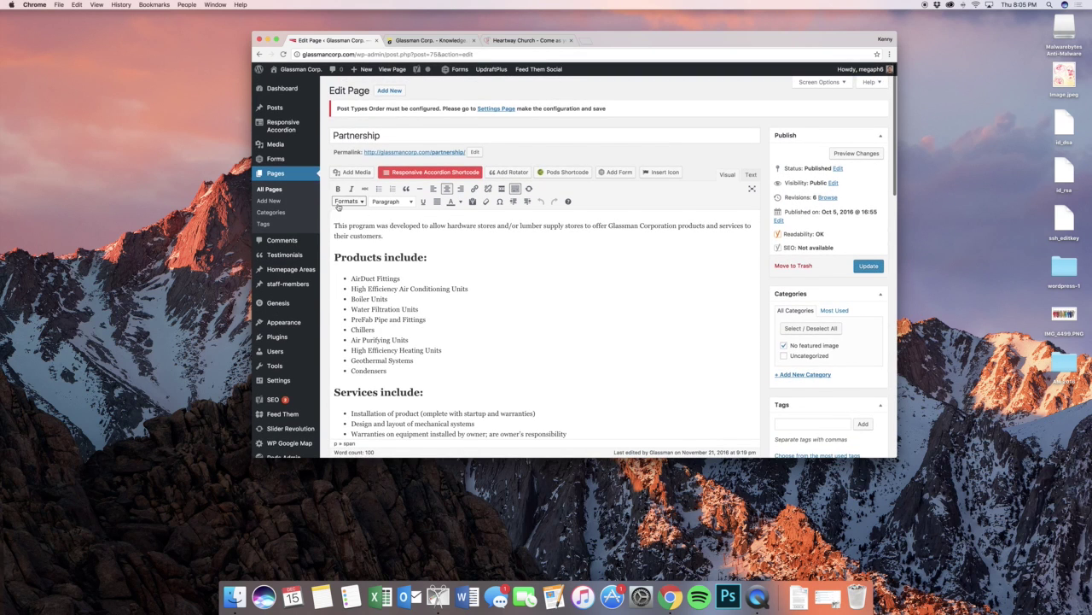
{"action": "left_click", "coordinate": [259, 54]}
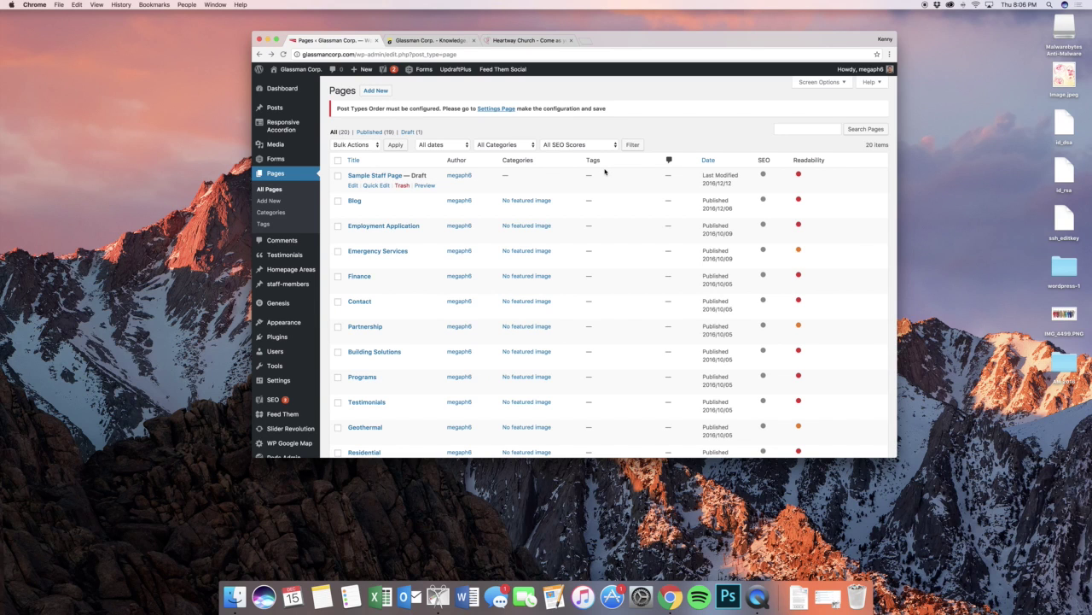
- Scroll the Pages list, then switch to the live Glassman Corp homepage
{"action": "scroll", "coordinate": [603, 173], "scroll_direction": "down", "scroll_amount": 6}
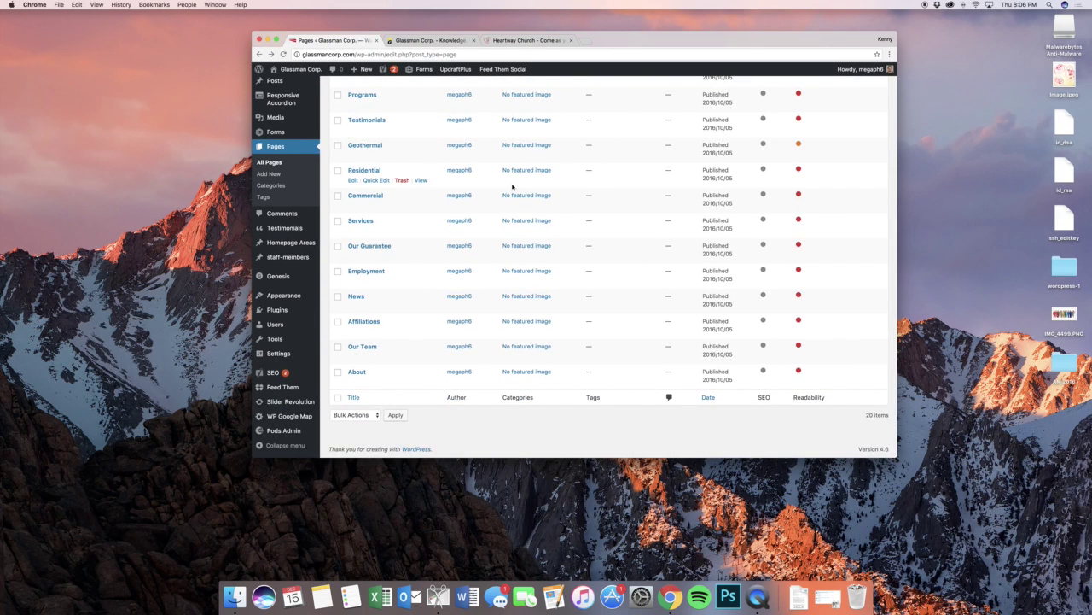
{"action": "scroll", "coordinate": [513, 187], "scroll_direction": "up", "scroll_amount": 6}
{"action": "scroll", "coordinate": [564, 200], "scroll_direction": "down", "scroll_amount": 7}
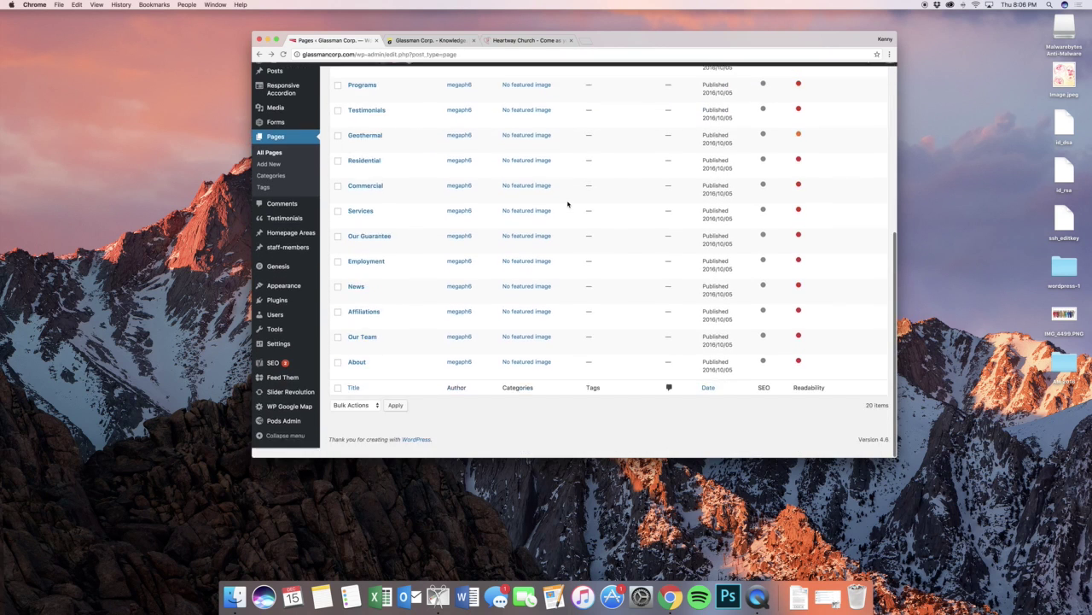
{"action": "scroll", "coordinate": [568, 203], "scroll_direction": "up", "scroll_amount": 3}
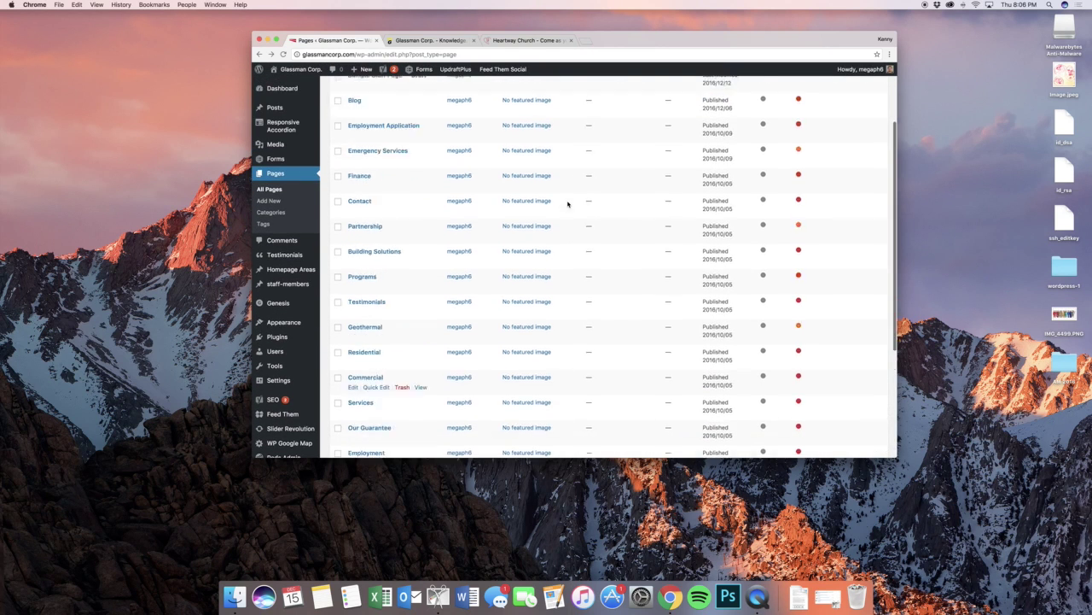
{"action": "scroll", "coordinate": [568, 203], "scroll_direction": "up", "scroll_amount": 3}
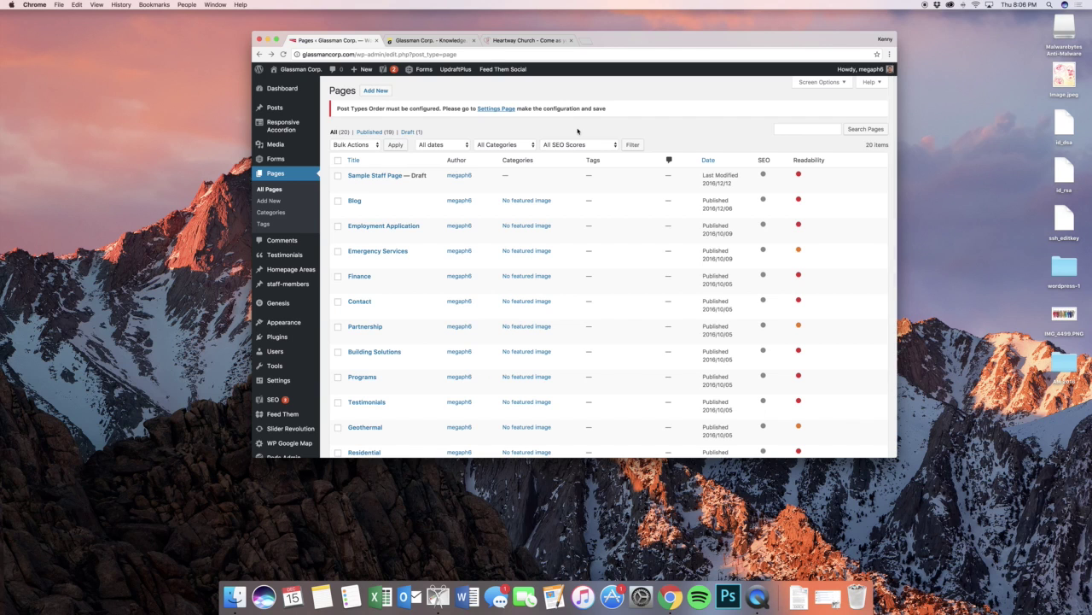
{"action": "left_click", "coordinate": [408, 40]}
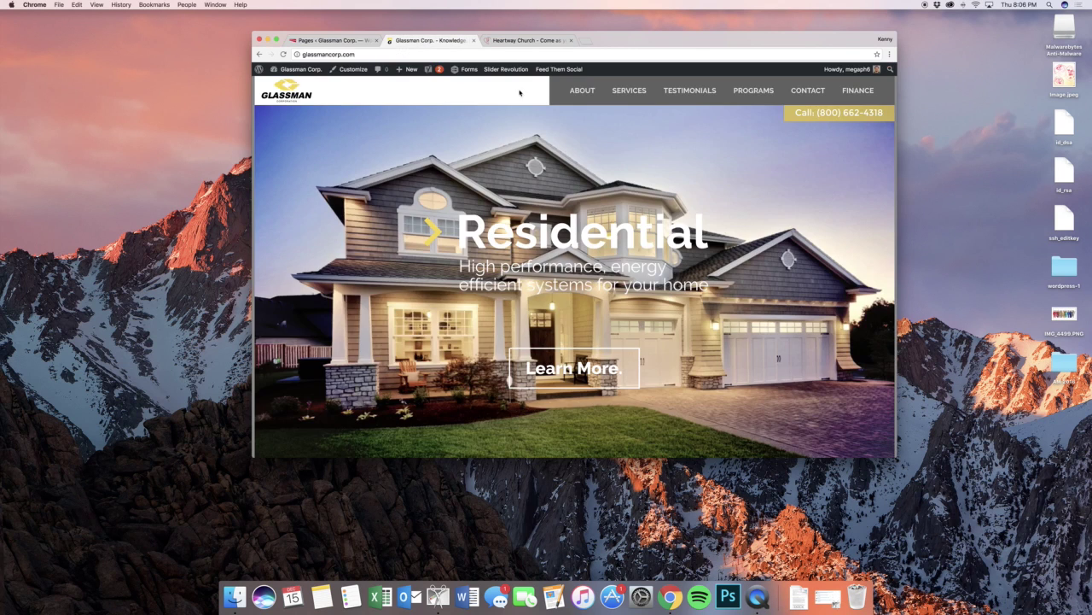
- Open the live Blog's Understanding Instantaneous Water Heaters post, scroll through it, and close the tab
{"action": "mouse_move", "coordinate": [584, 128]}
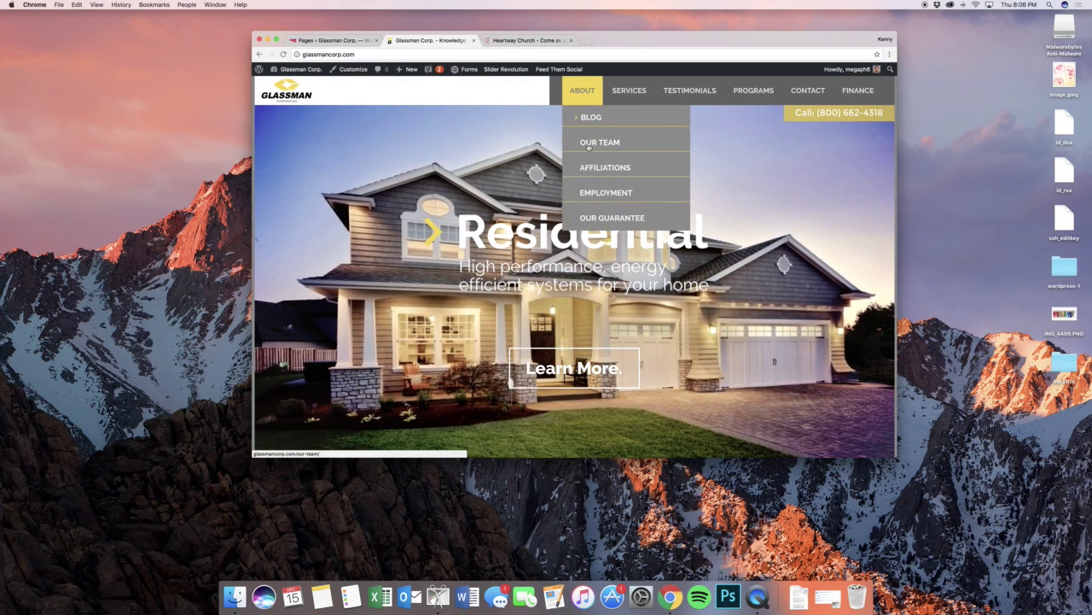
{"action": "left_click", "coordinate": [584, 126]}
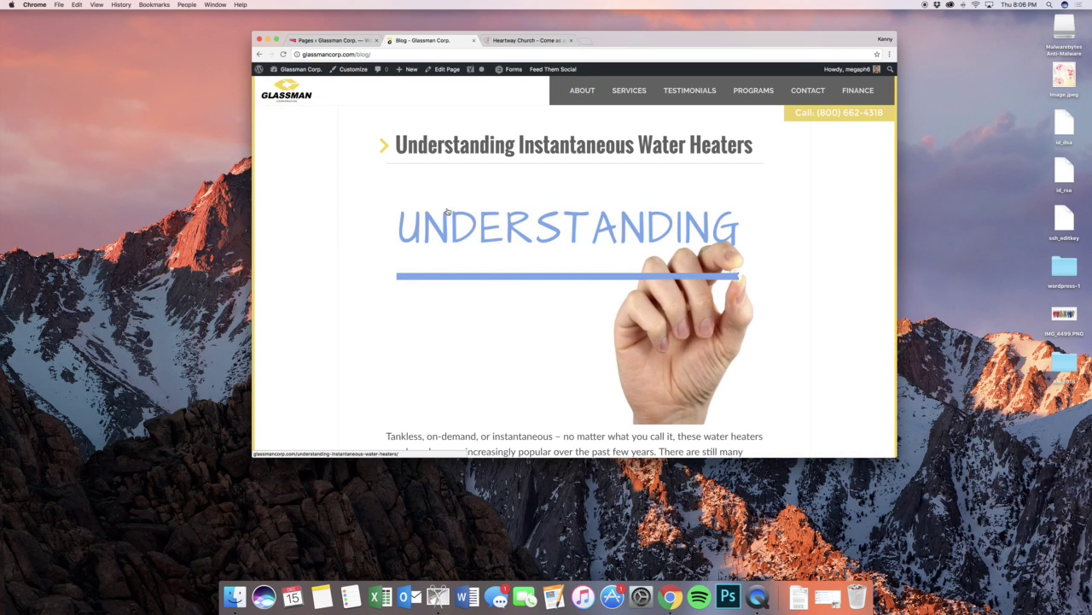
{"action": "left_click", "coordinate": [693, 212]}
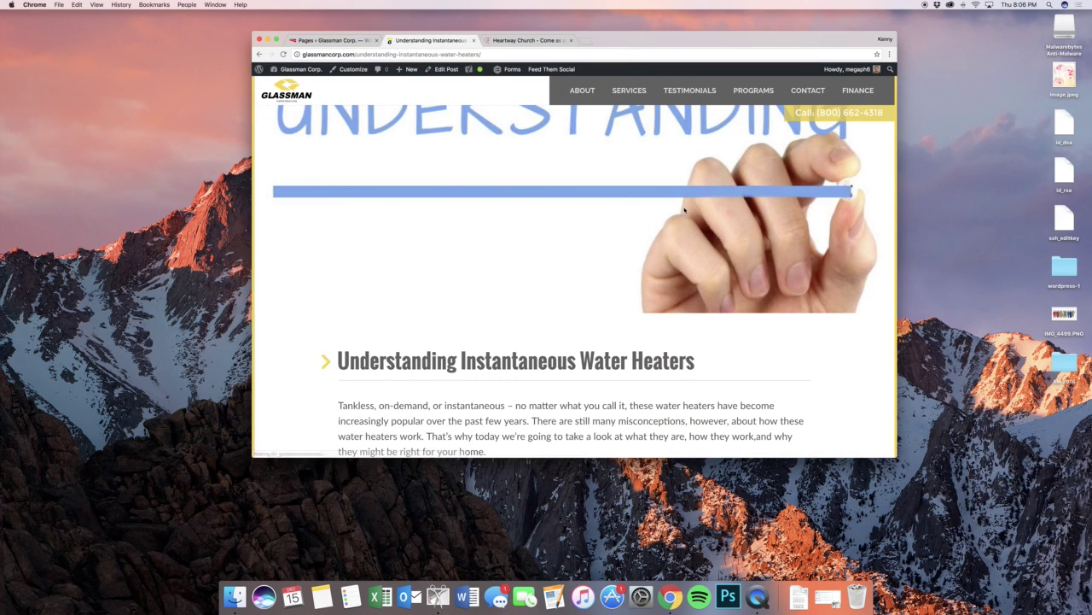
{"action": "scroll", "coordinate": [729, 206], "scroll_direction": "down", "scroll_amount": 15}
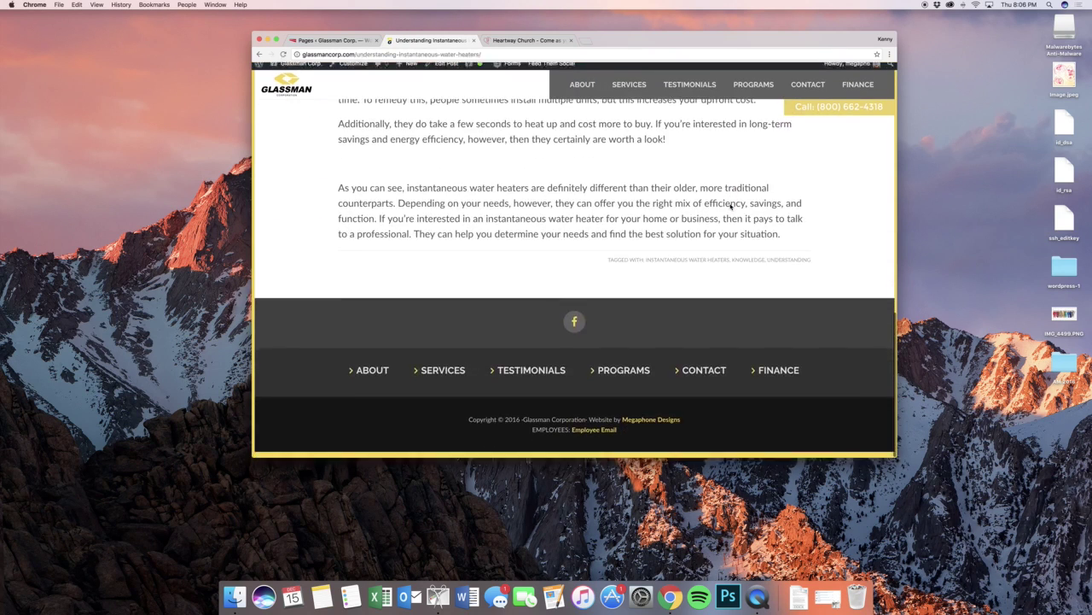
{"action": "scroll", "coordinate": [703, 179], "scroll_direction": "up", "scroll_amount": 20}
{"action": "left_click", "coordinate": [475, 40]}
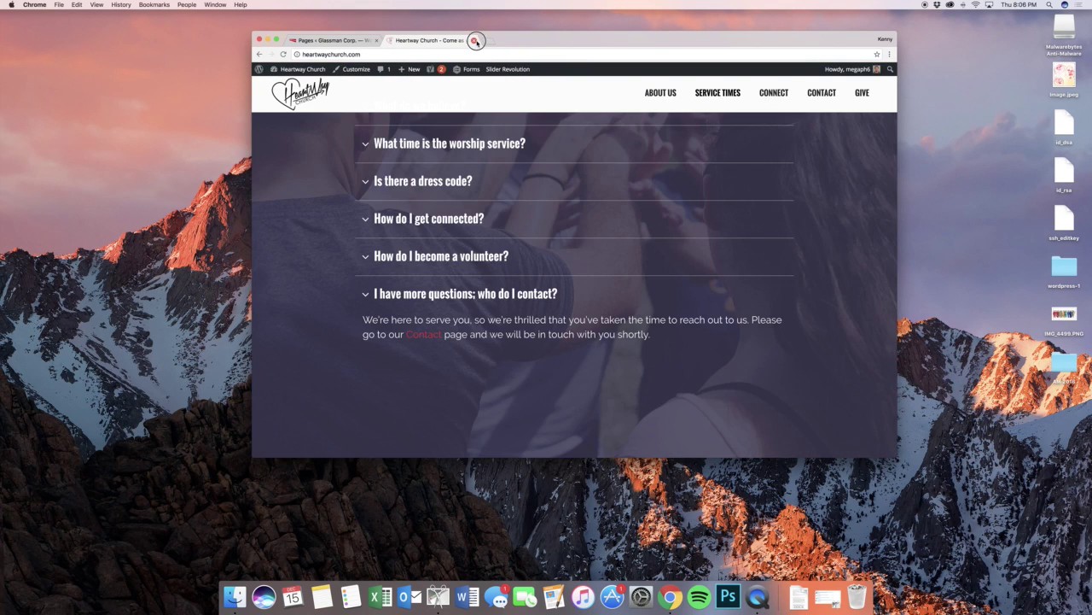
- Close the Heartway Church tab and show All Testimonials, four published 5-rated entries
{"action": "left_click", "coordinate": [477, 40]}
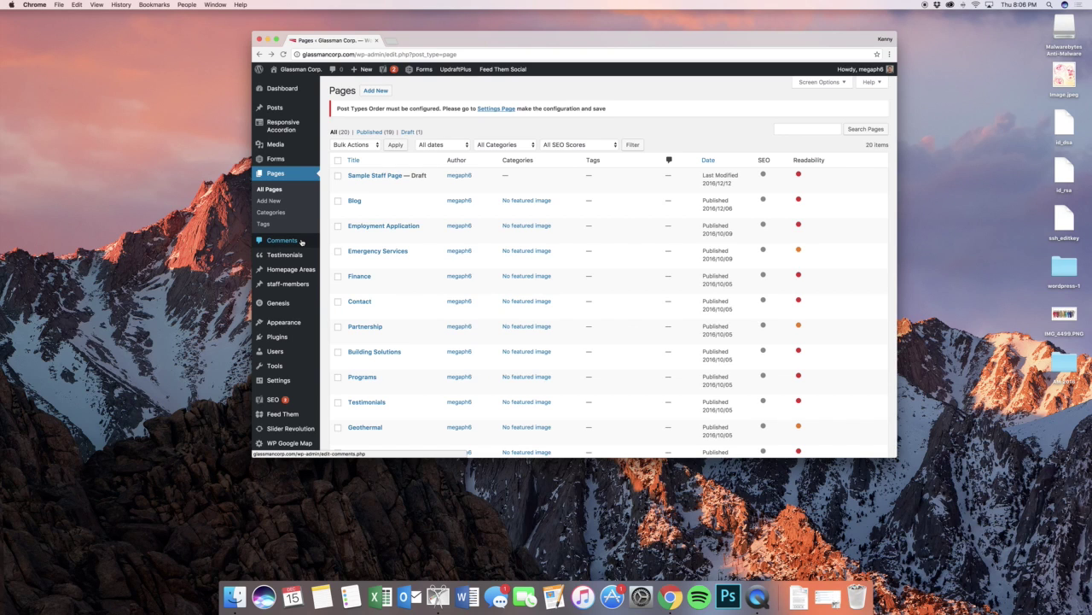
{"action": "mouse_move", "coordinate": [304, 254]}
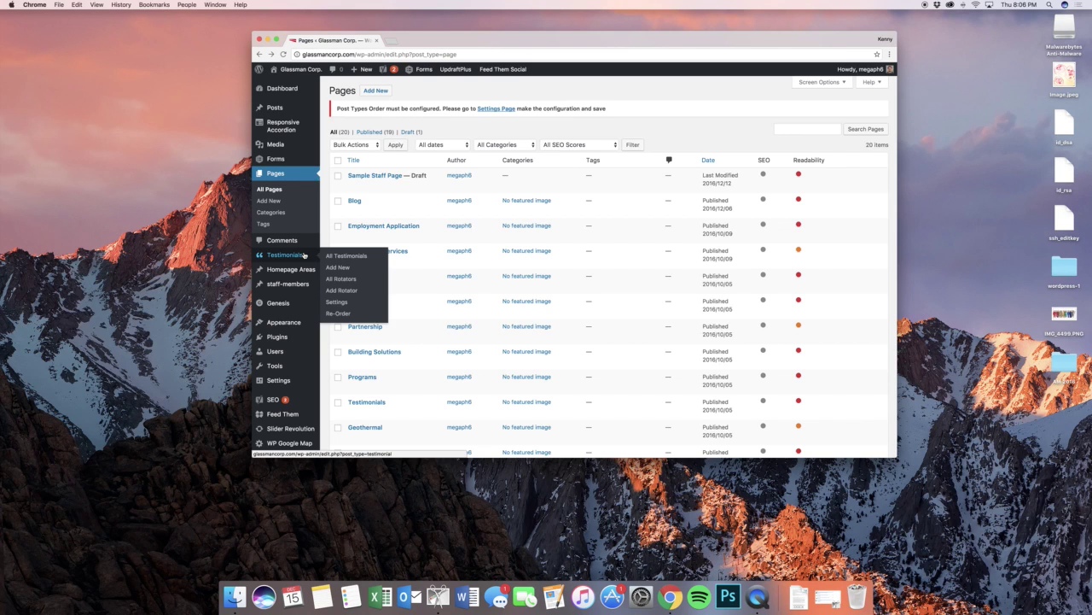
{"action": "left_click", "coordinate": [340, 257]}
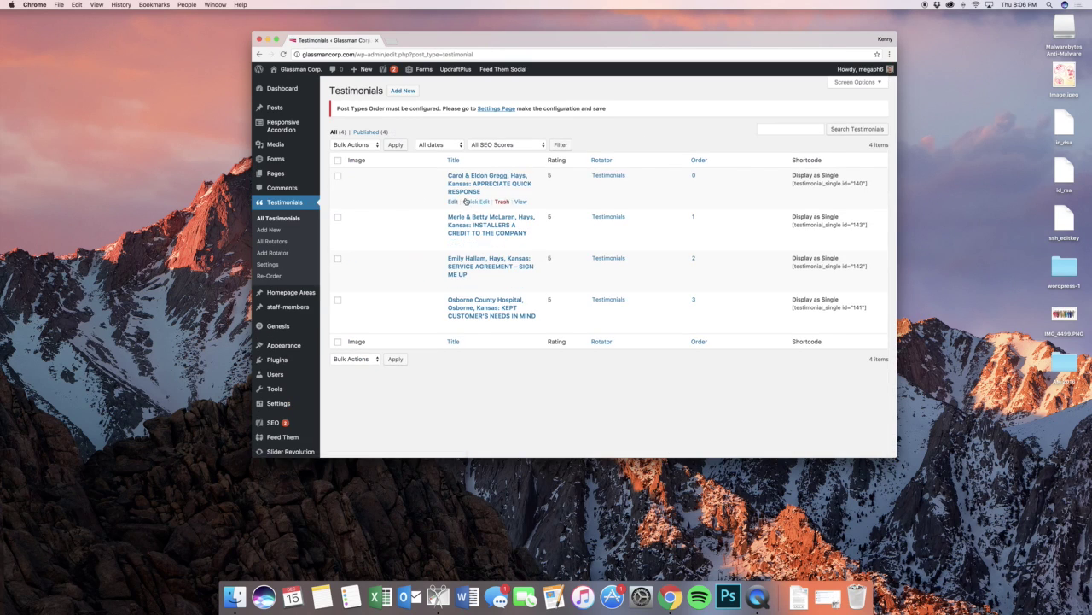
{"action": "mouse_move", "coordinate": [502, 285]}
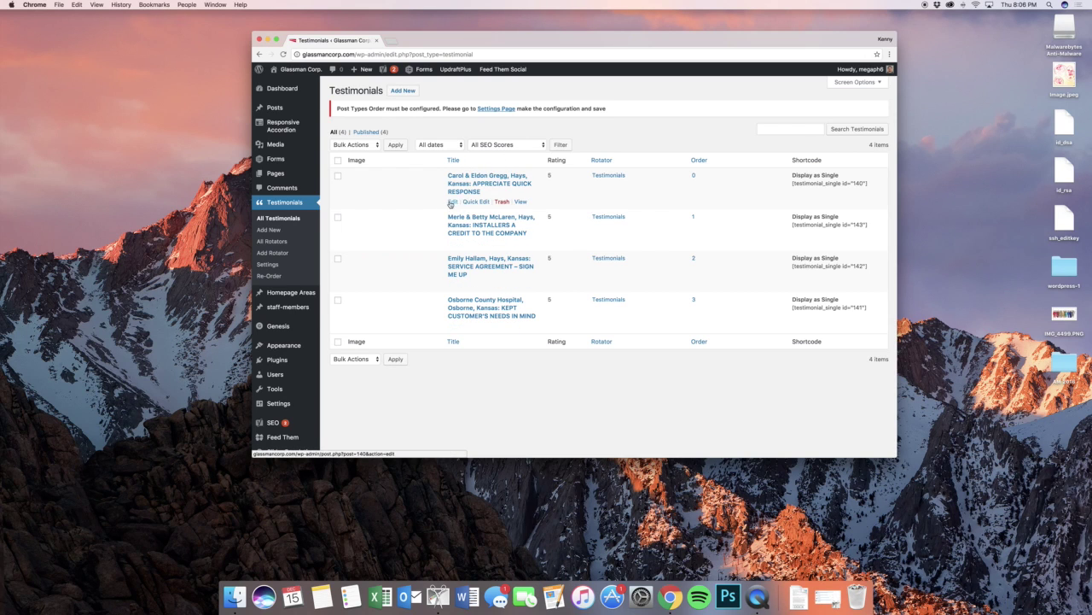
- Open the APPRECIATE QUICK RESPONSE testimonial and check its text and Testimonials rotator attachment
{"action": "left_click", "coordinate": [453, 202]}
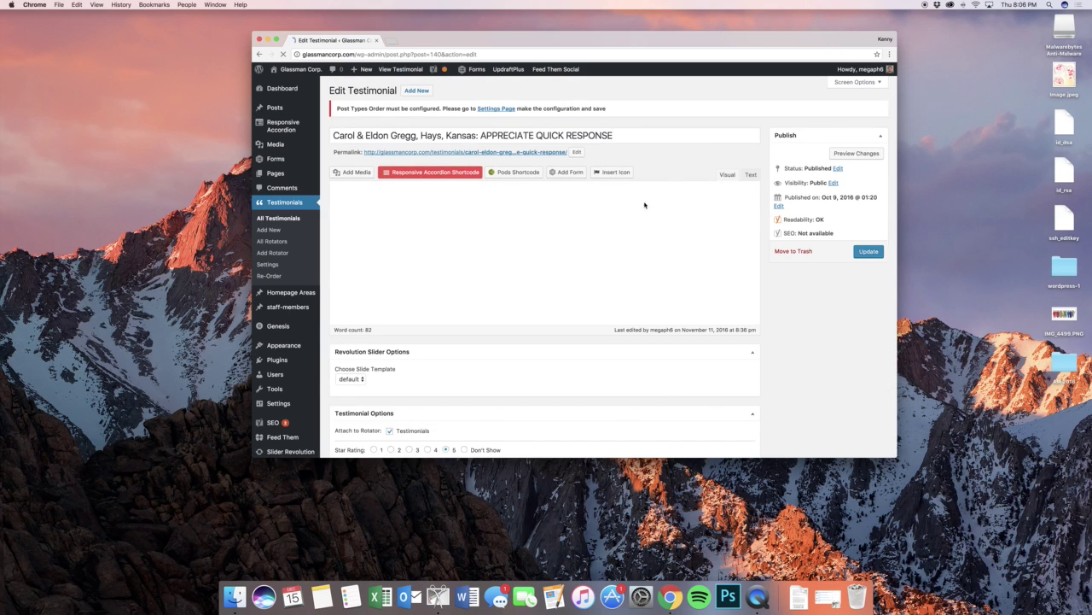
{"action": "scroll", "coordinate": [527, 250], "scroll_direction": "down", "scroll_amount": 2}
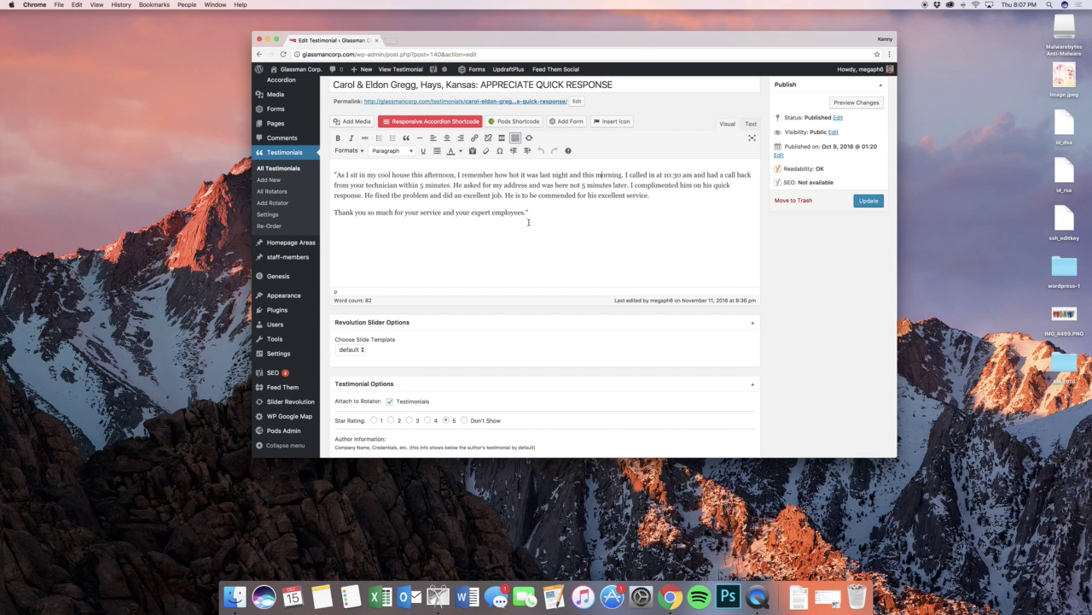
{"action": "scroll", "coordinate": [528, 222], "scroll_direction": "down", "scroll_amount": 3}
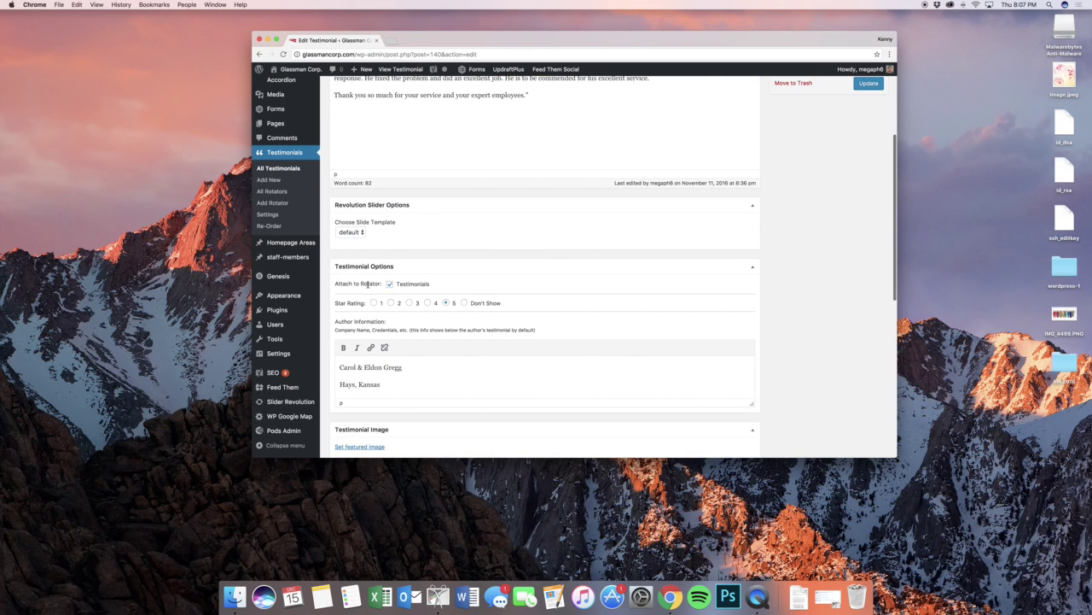
{"action": "triple_click", "coordinate": [368, 284]}
{"action": "left_click", "coordinate": [368, 283]}
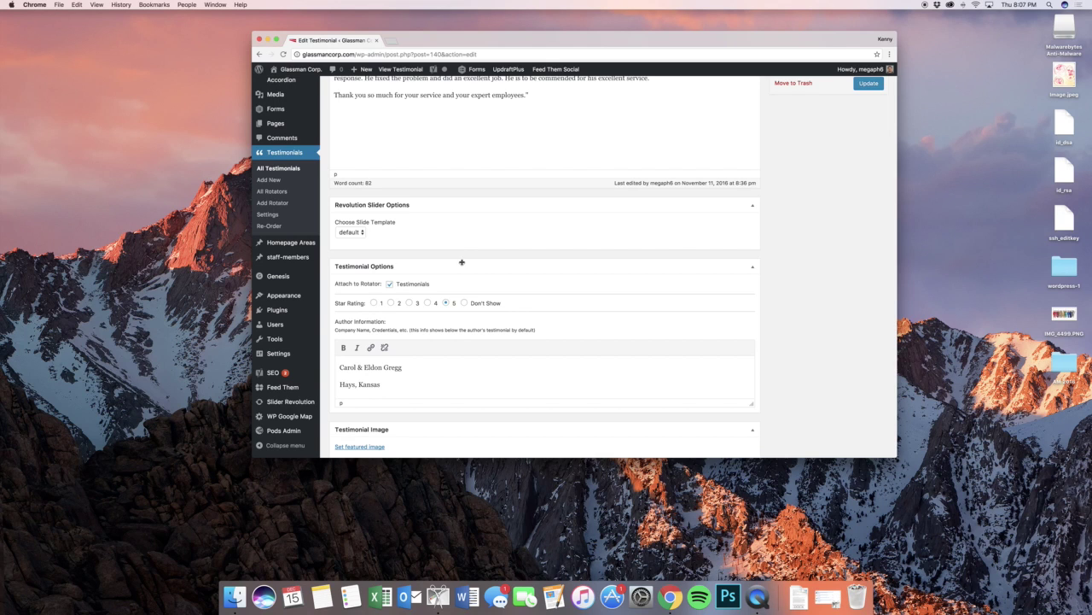
- Check the 5-star rating and the author name and Hays, Kansas location, then return to the top
{"action": "scroll", "coordinate": [472, 299], "scroll_direction": "down", "scroll_amount": 1}
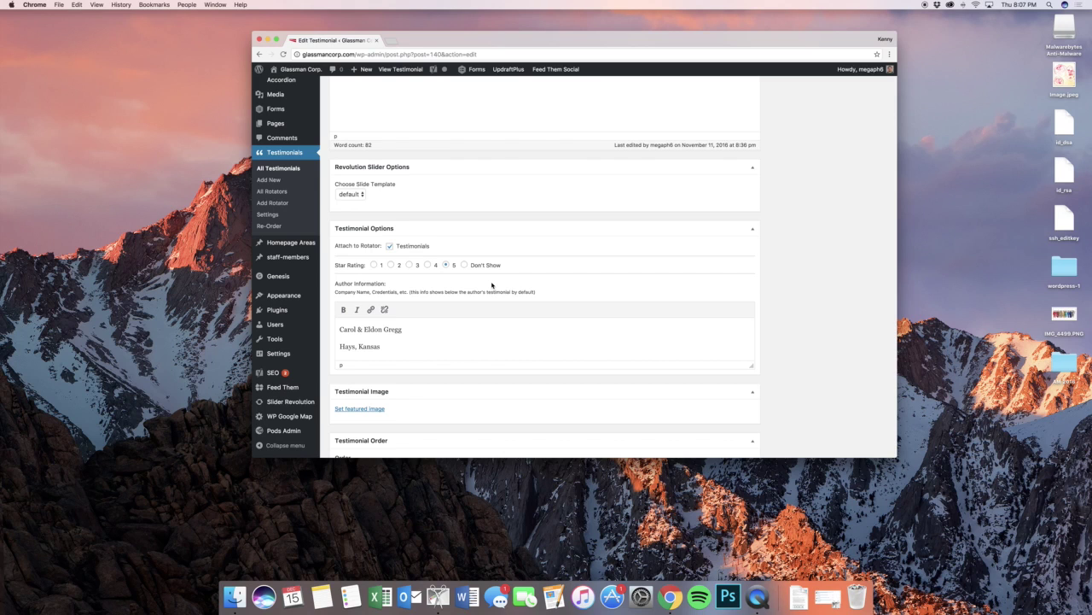
{"action": "scroll", "coordinate": [460, 327], "scroll_direction": "down", "scroll_amount": 1}
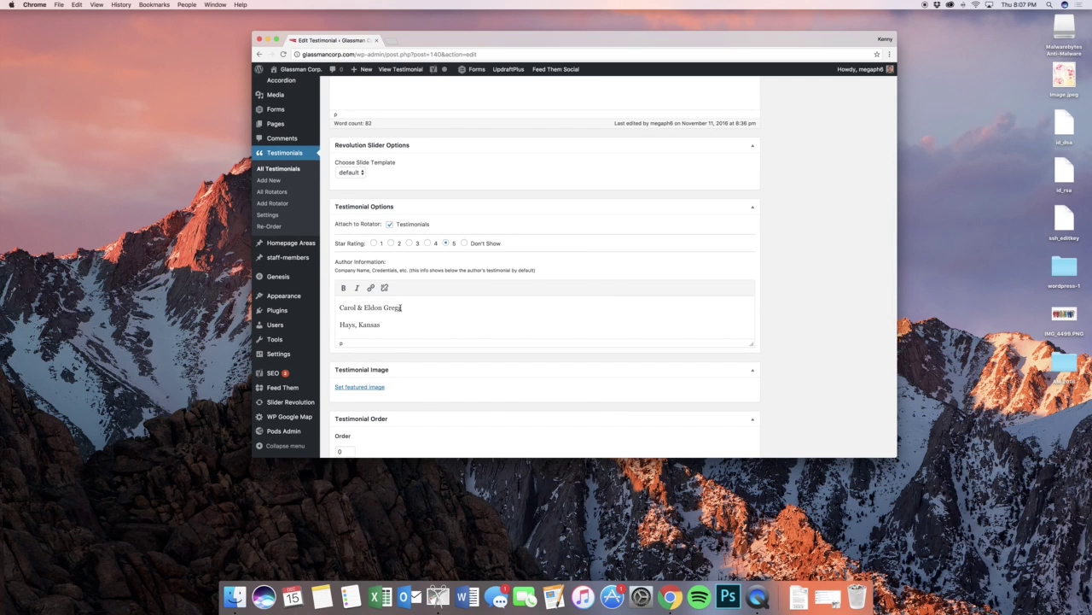
{"action": "triple_click", "coordinate": [399, 307]}
{"action": "left_click", "coordinate": [416, 308]}
{"action": "triple_click", "coordinate": [367, 327]}
{"action": "left_click", "coordinate": [401, 325]}
{"action": "scroll", "coordinate": [425, 335], "scroll_direction": "down", "scroll_amount": 3}
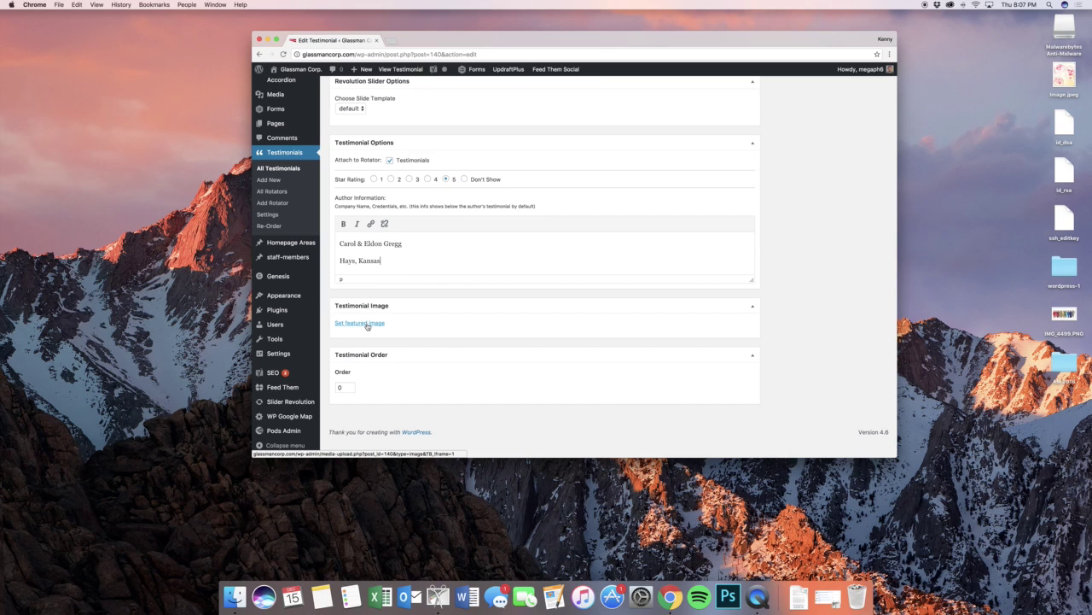
{"action": "scroll", "coordinate": [681, 409], "scroll_direction": "up", "scroll_amount": 5}
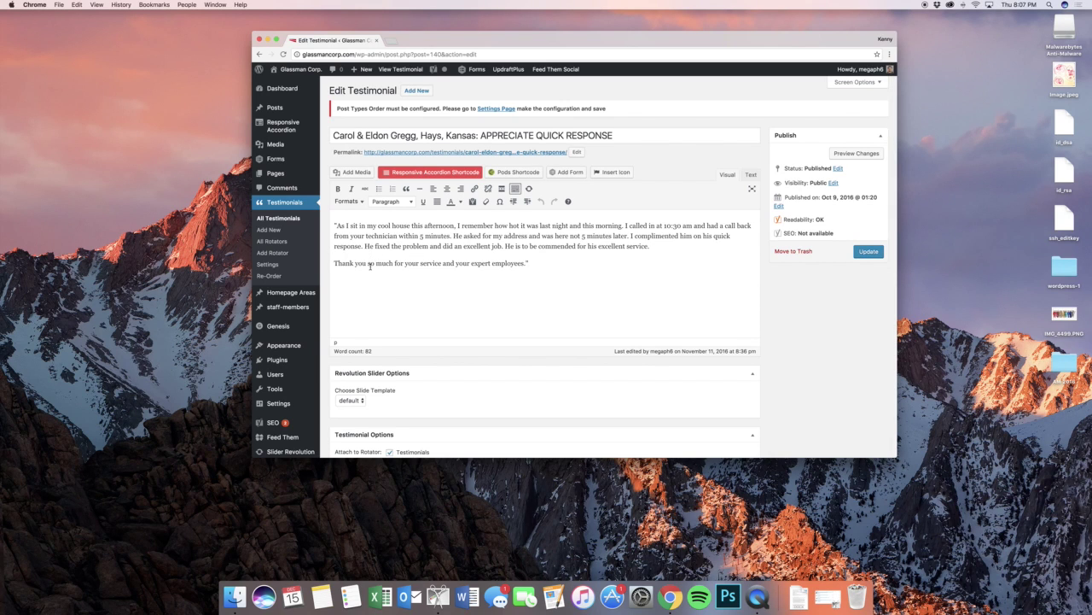
- Open the Testimonials rotator from All Rotators and look through its Rotator Options and theme
{"action": "left_click", "coordinate": [273, 241]}
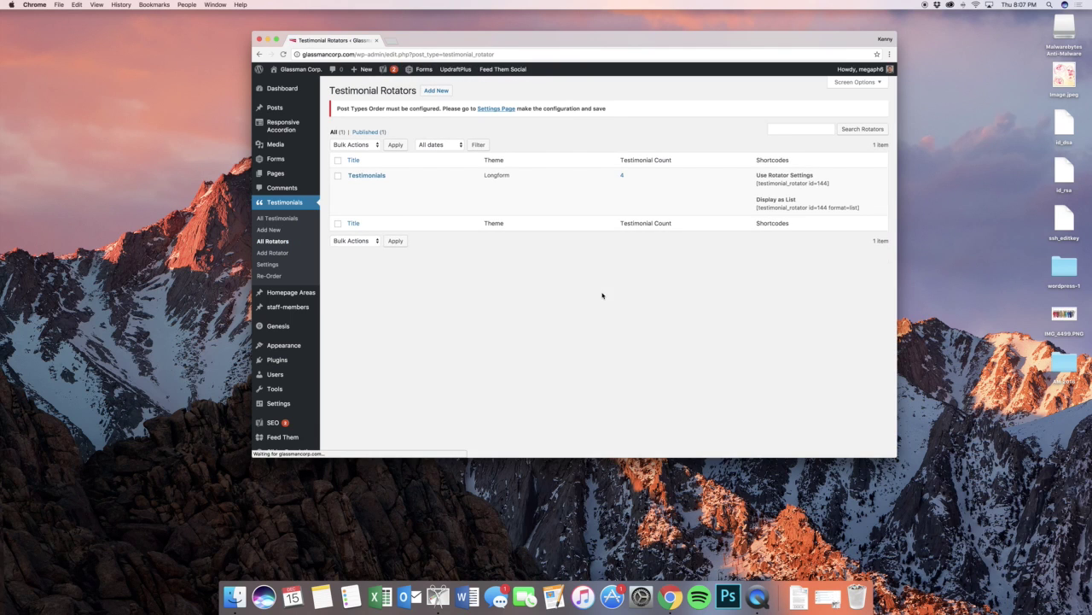
{"action": "left_click", "coordinate": [352, 185]}
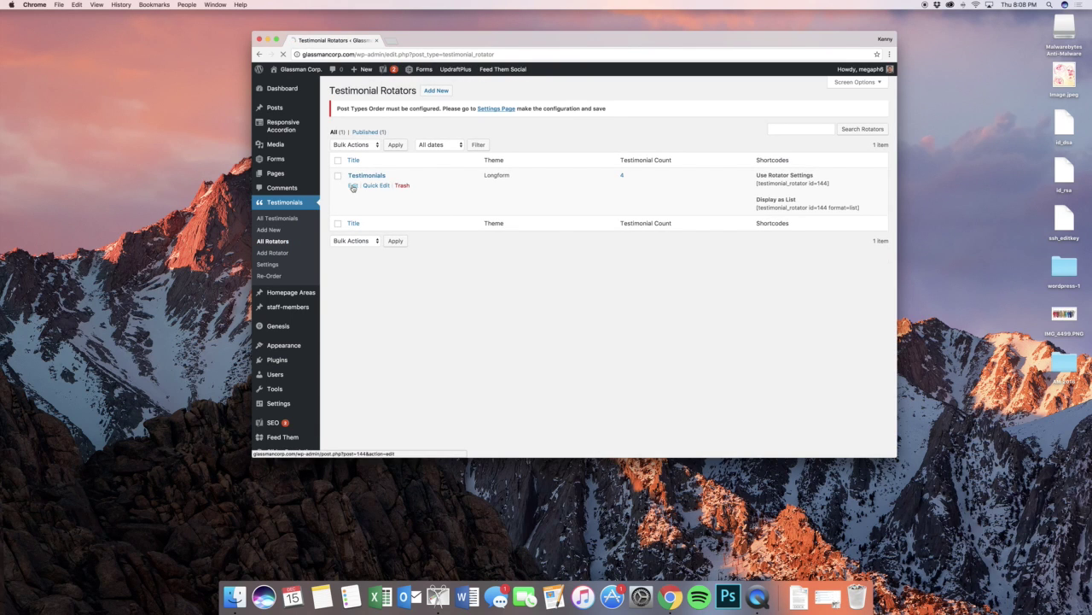
{"action": "scroll", "coordinate": [639, 299], "scroll_direction": "down", "scroll_amount": 5}
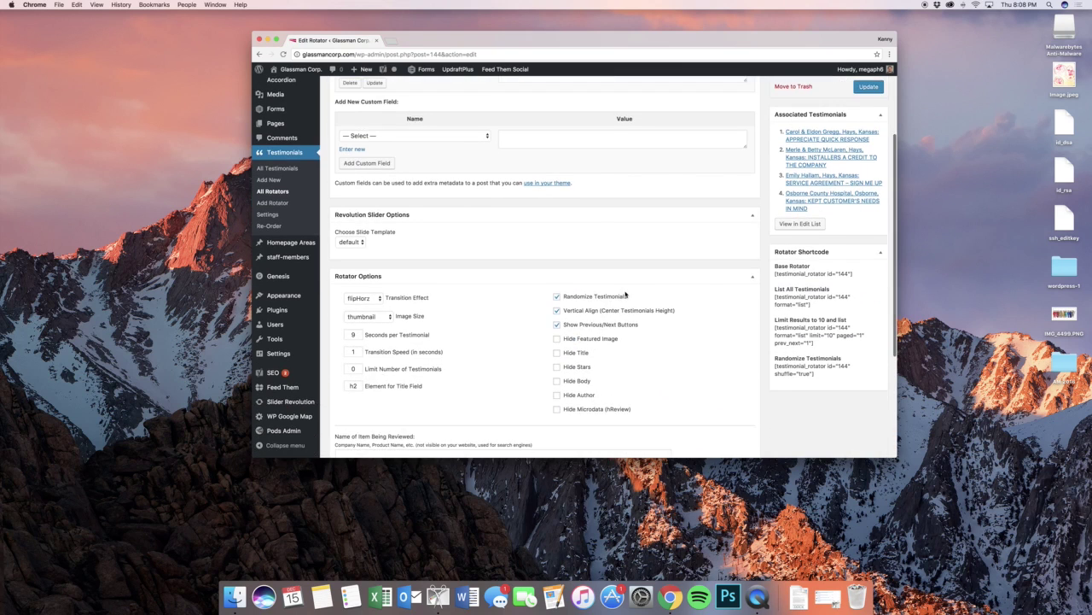
{"action": "scroll", "coordinate": [542, 295], "scroll_direction": "down", "scroll_amount": 5}
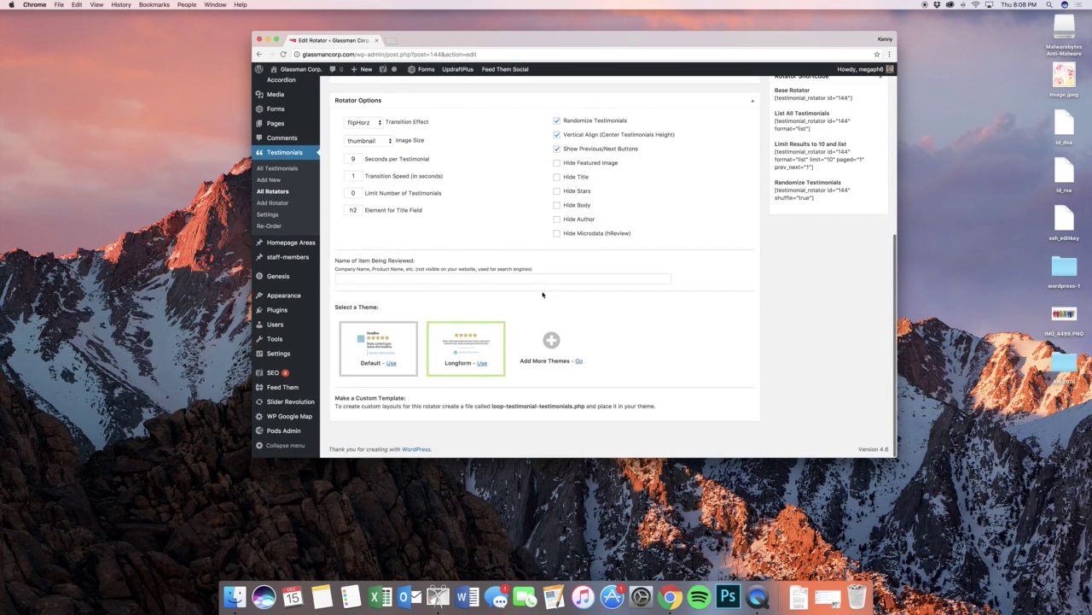
{"action": "scroll", "coordinate": [462, 313], "scroll_direction": "up", "scroll_amount": 1}
{"action": "scroll", "coordinate": [446, 306], "scroll_direction": "up", "scroll_amount": 4}
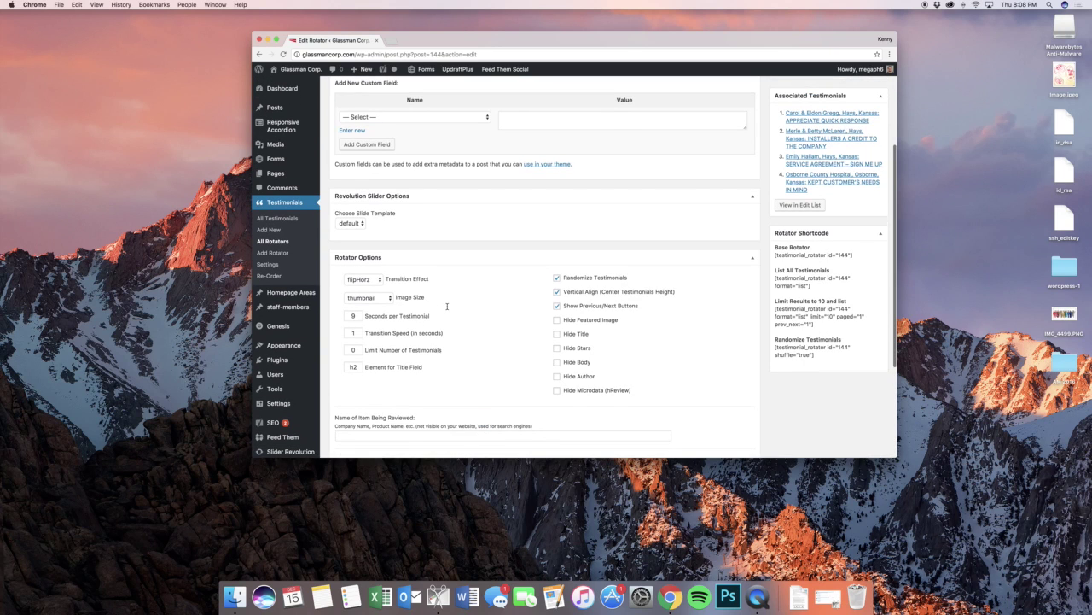
- Review Testimonial Rotator Settings: error handling Hidden in Source, empty custom CSS; open the live site
{"action": "left_click", "coordinate": [268, 264]}
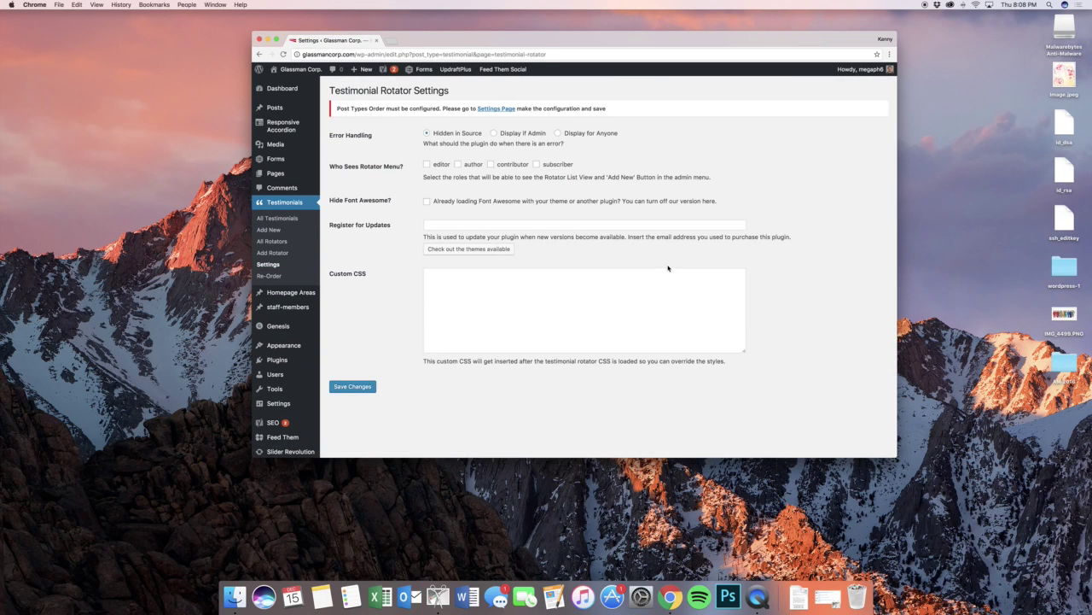
{"action": "scroll", "coordinate": [626, 264], "scroll_direction": "down", "scroll_amount": 2}
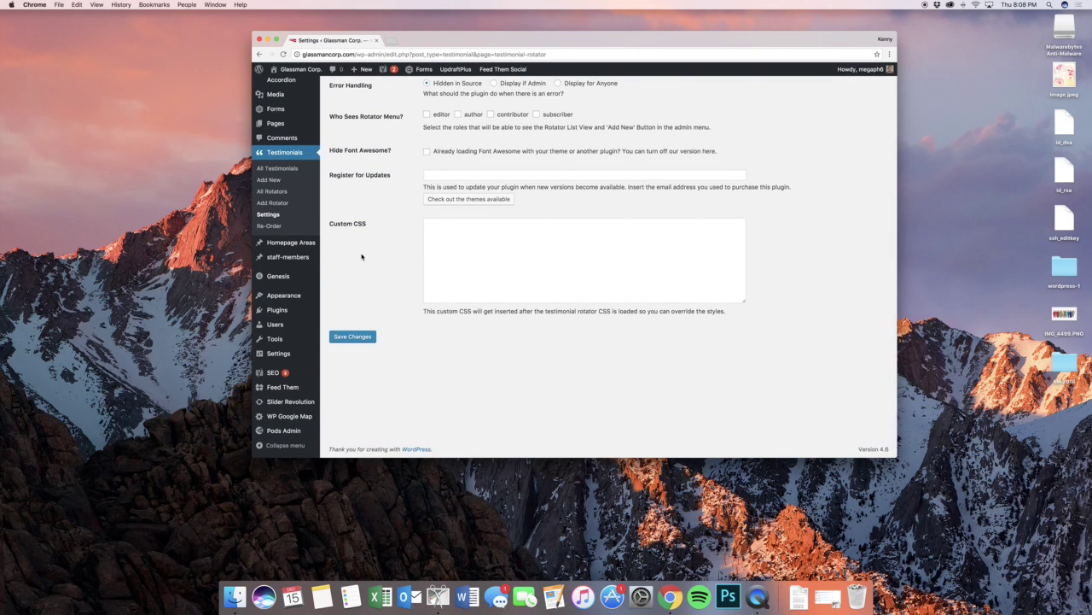
{"action": "left_click", "coordinate": [299, 83], "text": "super"}
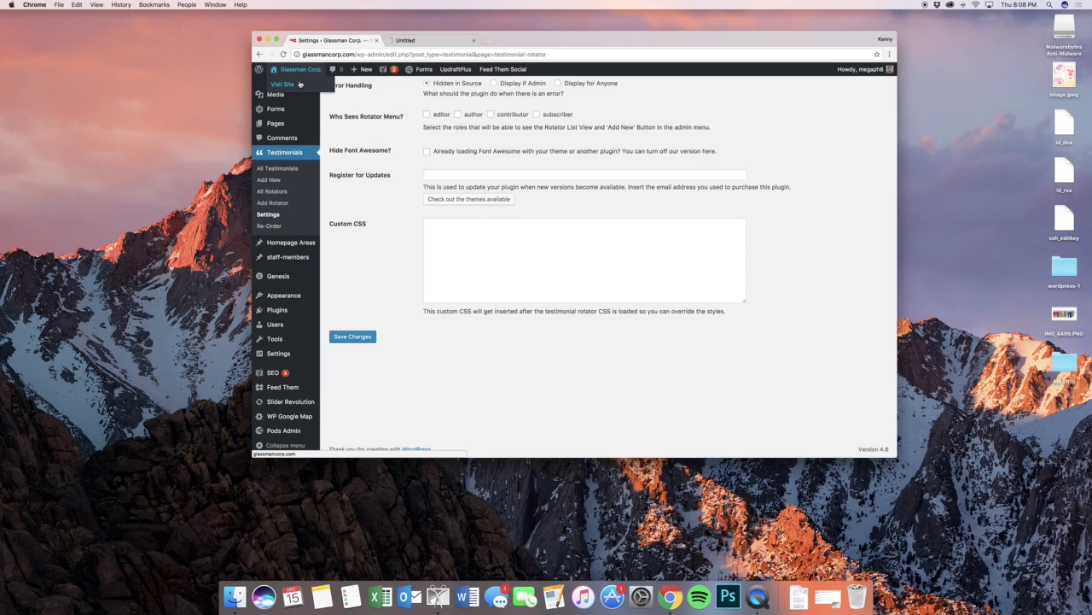
{"action": "left_click", "coordinate": [404, 39]}
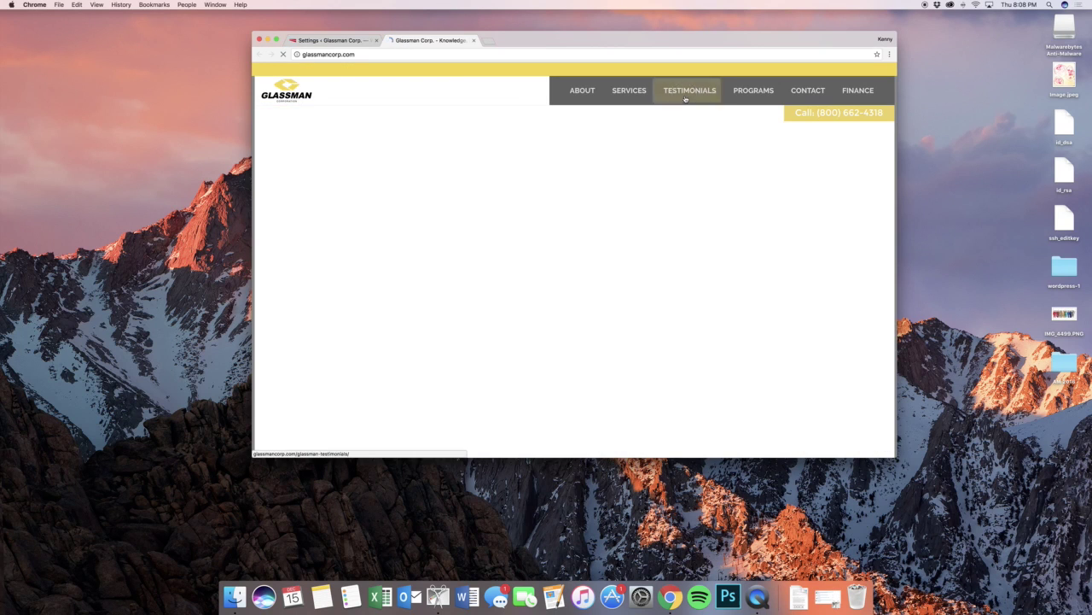
{"action": "left_click", "coordinate": [685, 99]}
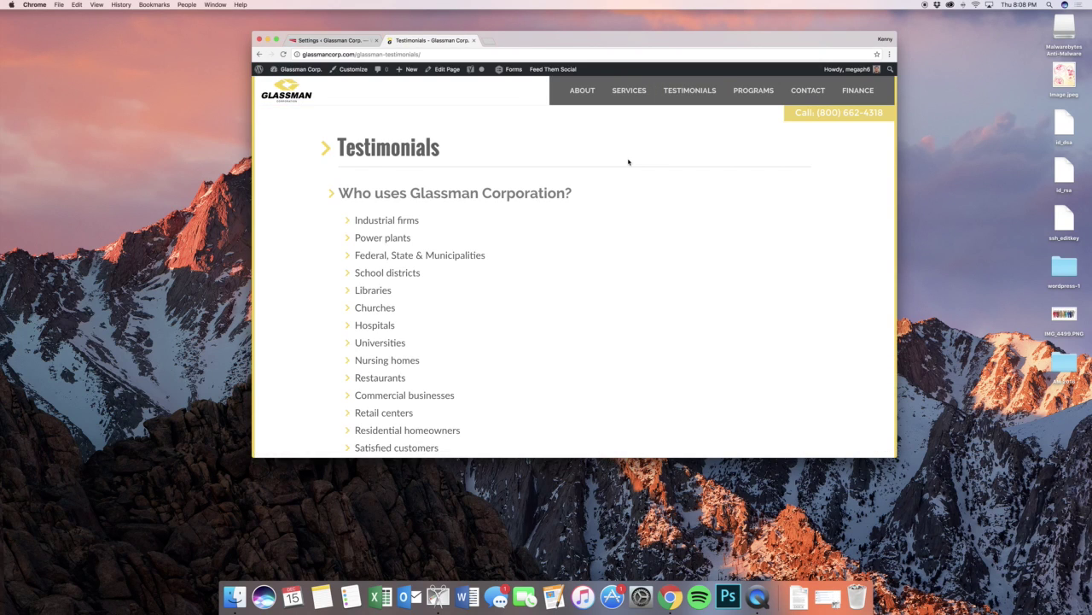
{"action": "scroll", "coordinate": [605, 195], "scroll_direction": "down", "scroll_amount": 5}
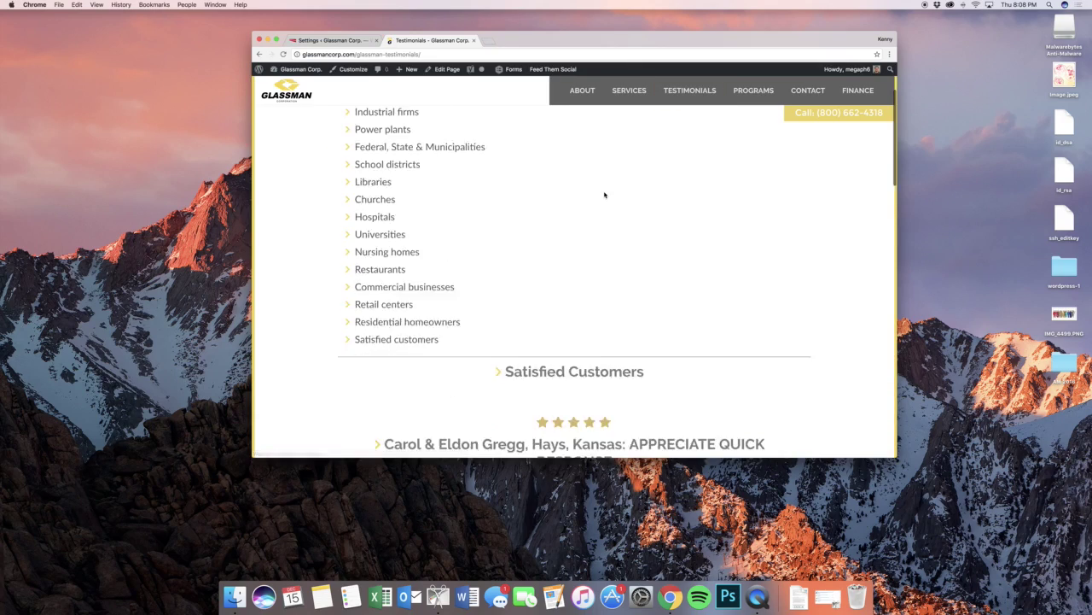
{"action": "scroll", "coordinate": [605, 195], "scroll_direction": "down", "scroll_amount": 10}
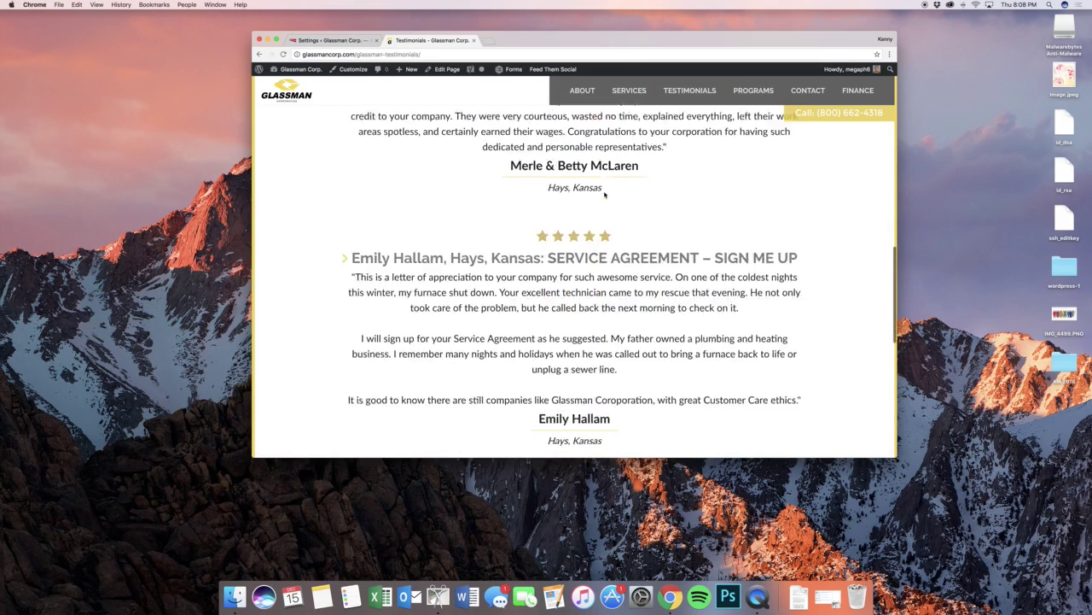
{"action": "scroll", "coordinate": [605, 195], "scroll_direction": "down", "scroll_amount": 2}
{"action": "scroll", "coordinate": [605, 196], "scroll_direction": "up", "scroll_amount": 15}
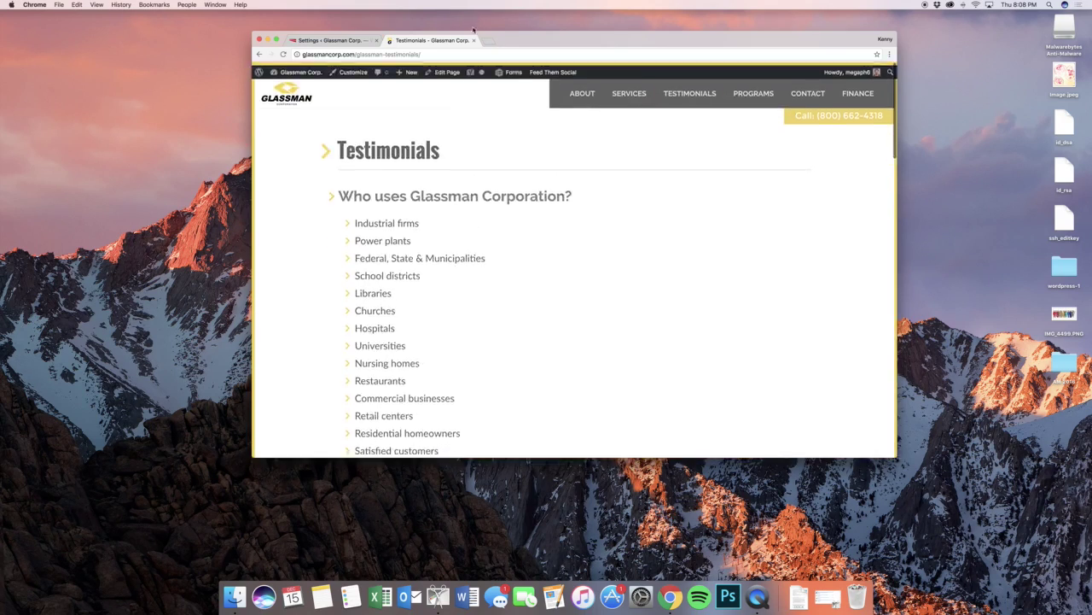
{"action": "left_click", "coordinate": [474, 41]}
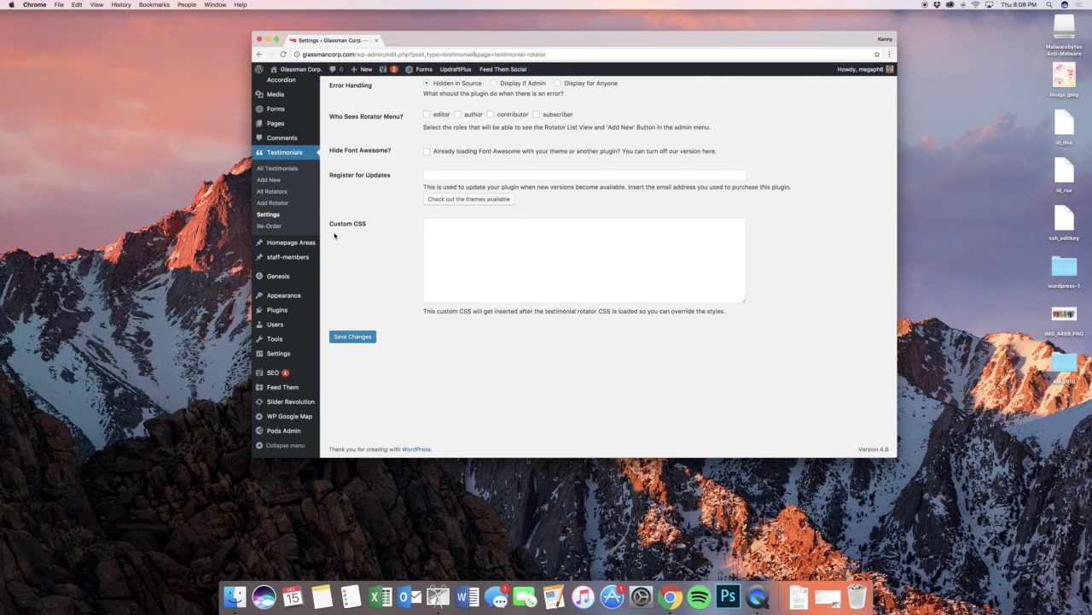
- List all six Homepage Areas, Residential1 through Testimonials and Latest News, and open the live site
{"action": "mouse_move", "coordinate": [310, 247]}
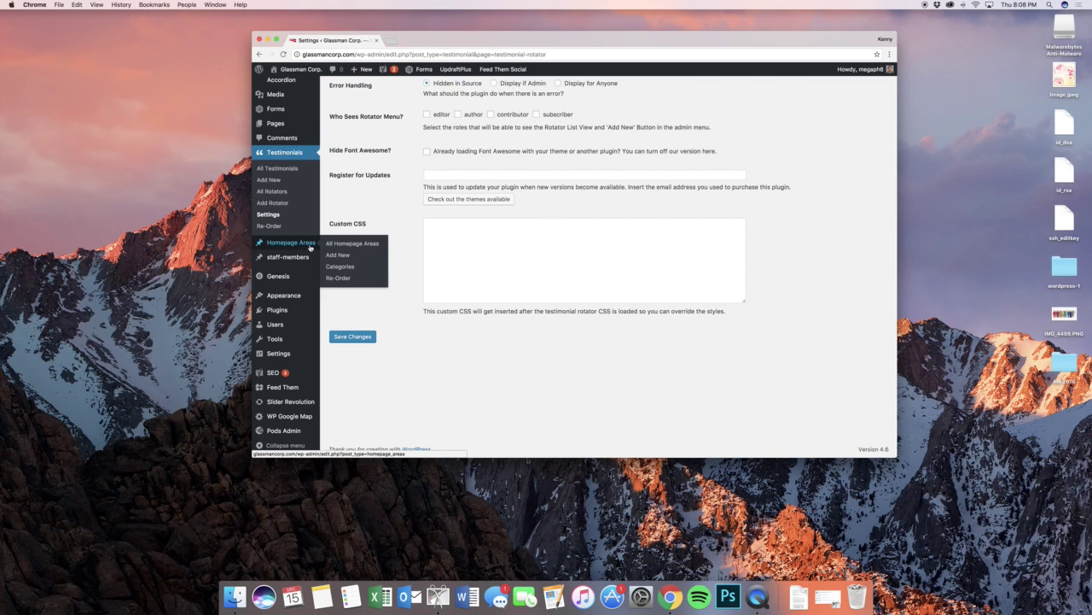
{"action": "left_click", "coordinate": [333, 244]}
{"action": "mouse_move", "coordinate": [298, 70]}
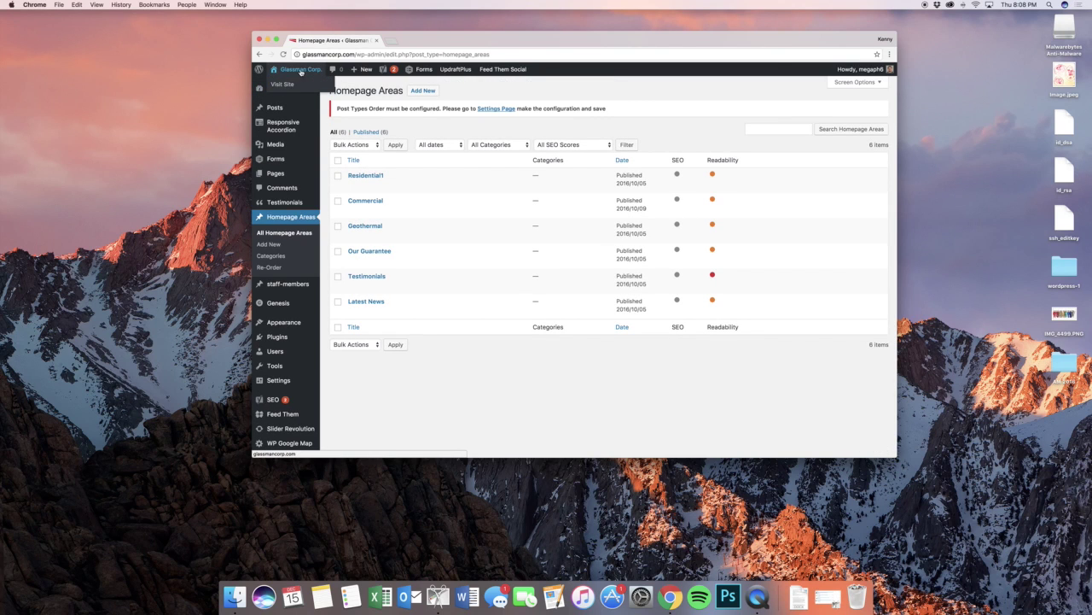
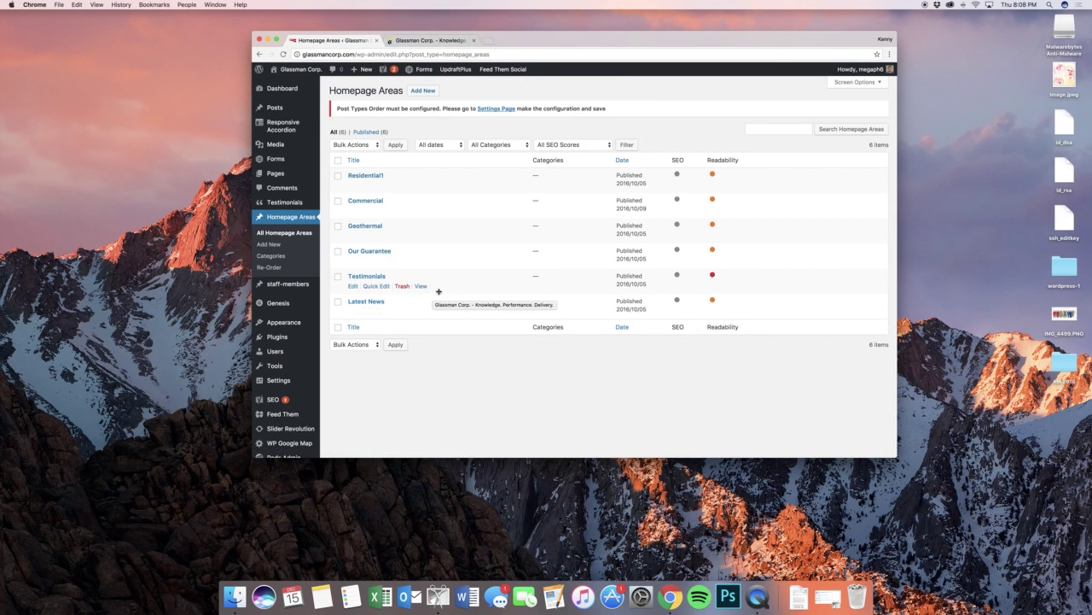
- Scroll through the live homepage, then open the Geothermal area from Homepage Areas for editing
{"action": "left_click", "coordinate": [426, 45]}
{"action": "scroll", "coordinate": [573, 178], "scroll_direction": "down", "scroll_amount": 6}
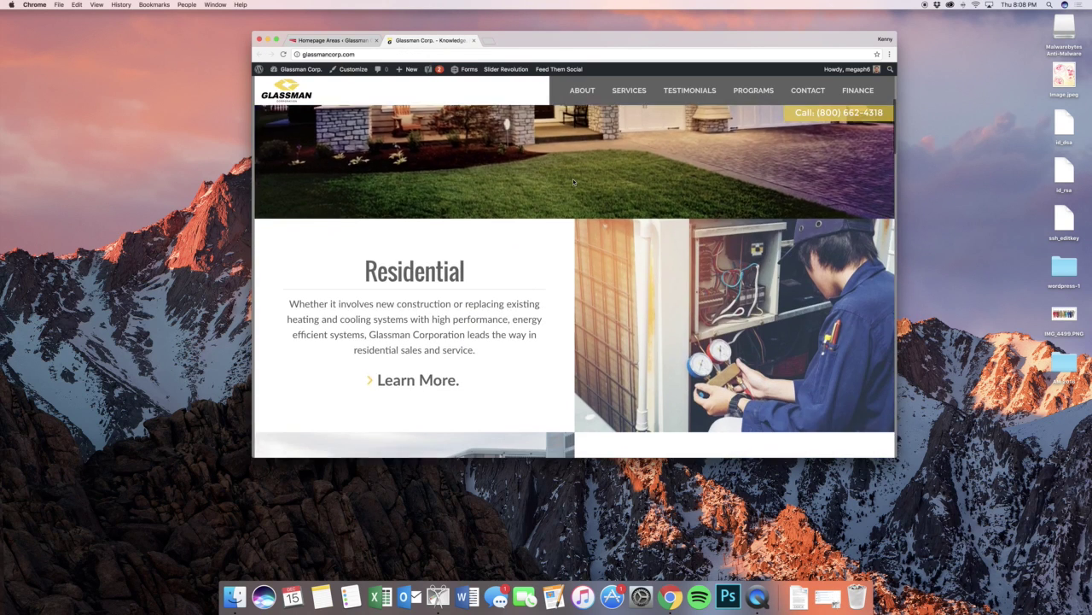
{"action": "scroll", "coordinate": [574, 181], "scroll_direction": "down", "scroll_amount": 15}
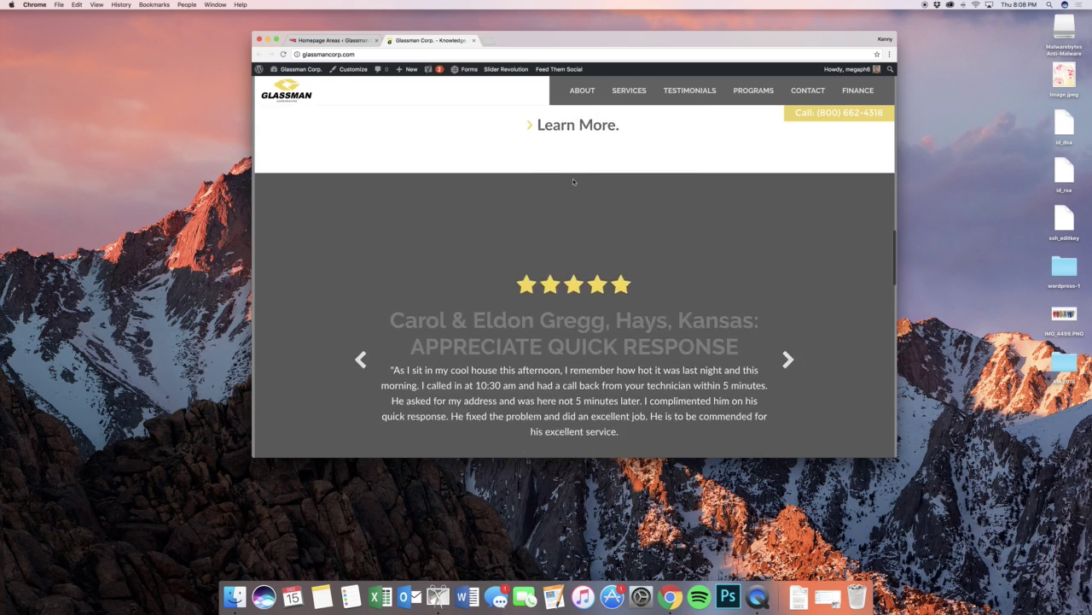
{"action": "scroll", "coordinate": [573, 178], "scroll_direction": "down", "scroll_amount": 10}
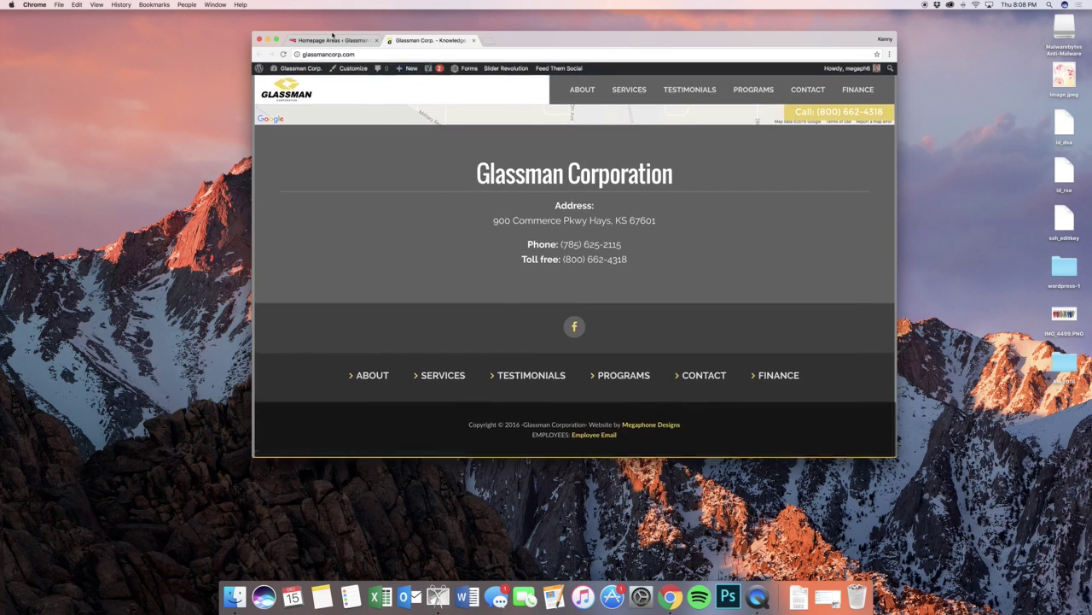
{"action": "left_click", "coordinate": [333, 40]}
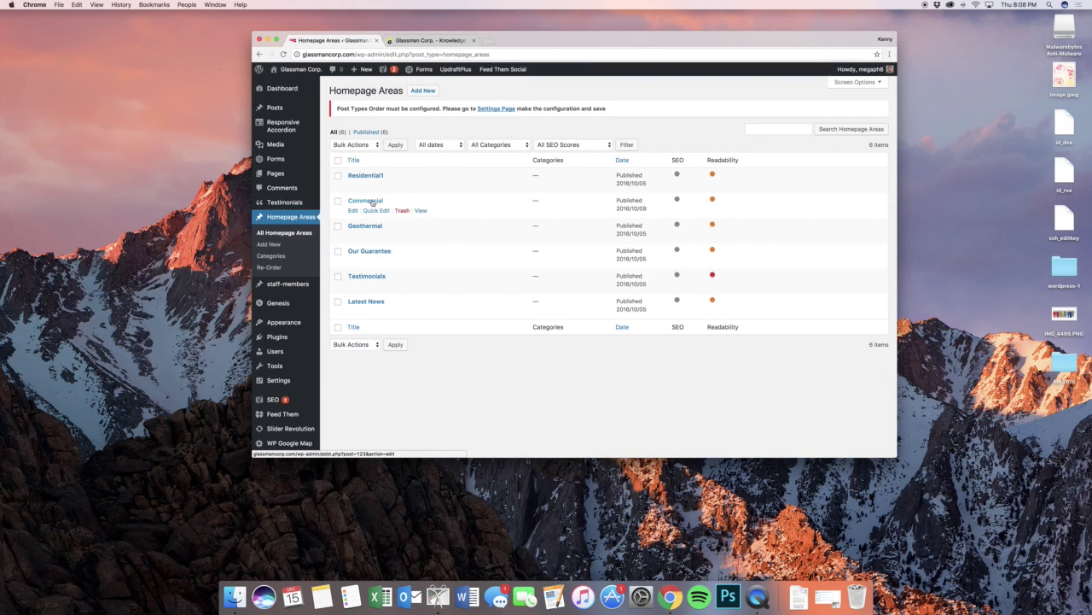
{"action": "mouse_move", "coordinate": [355, 187]}
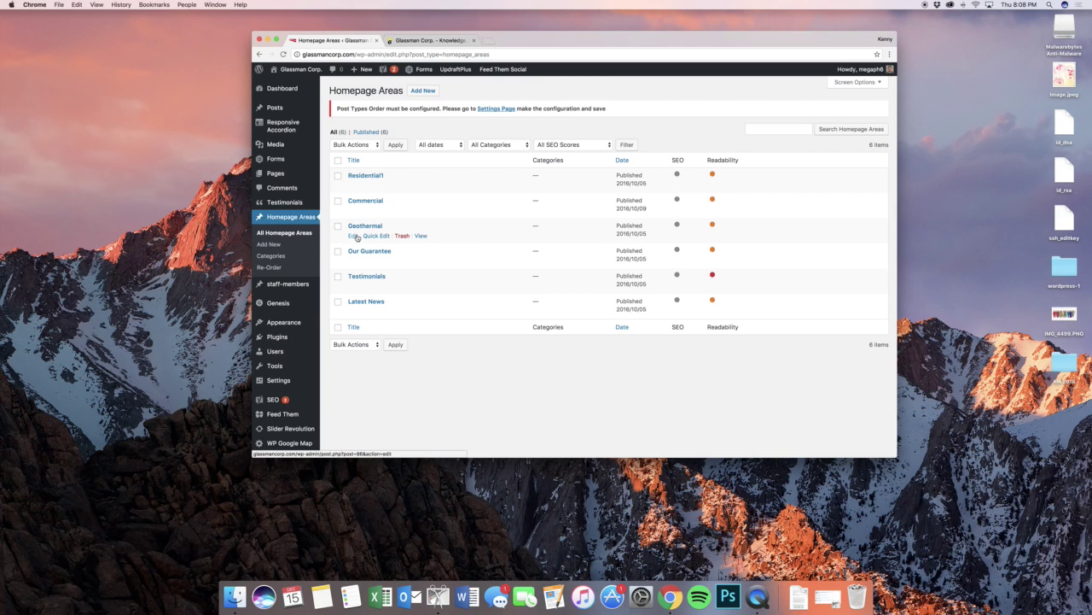
{"action": "left_click", "coordinate": [357, 237]}
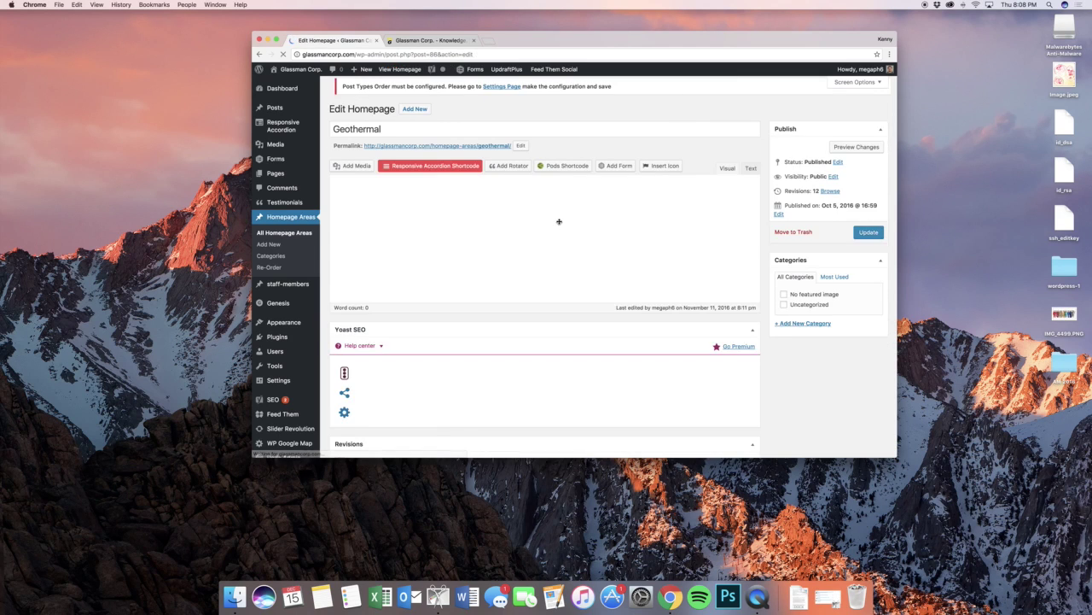
- Inspect the Geothermal title and heading against the Our Guarantee heading on the live site
{"action": "left_click", "coordinate": [579, 256]}
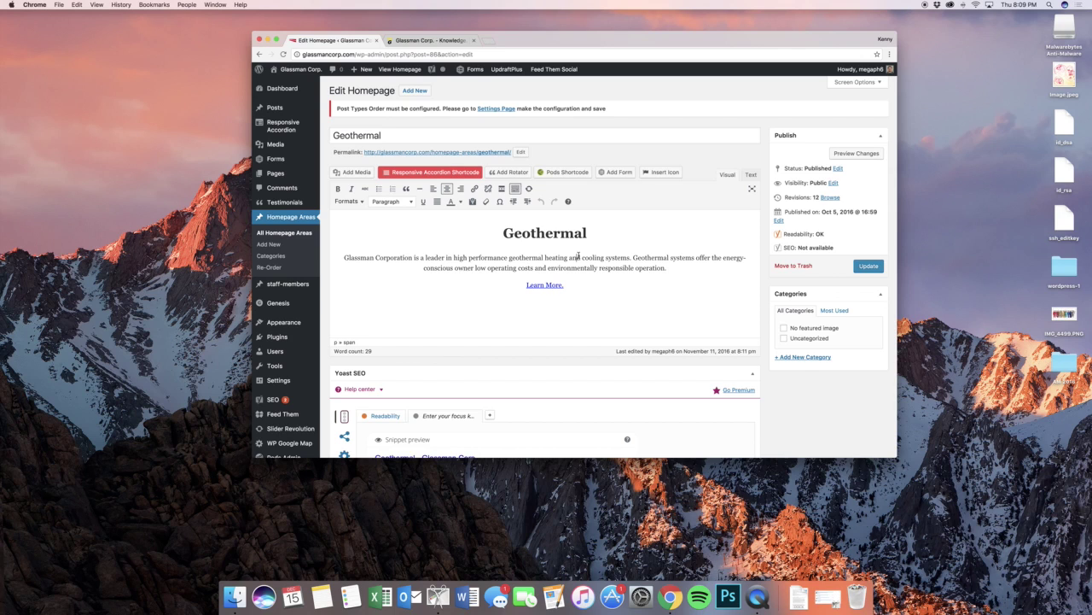
{"action": "left_click", "coordinate": [464, 133]}
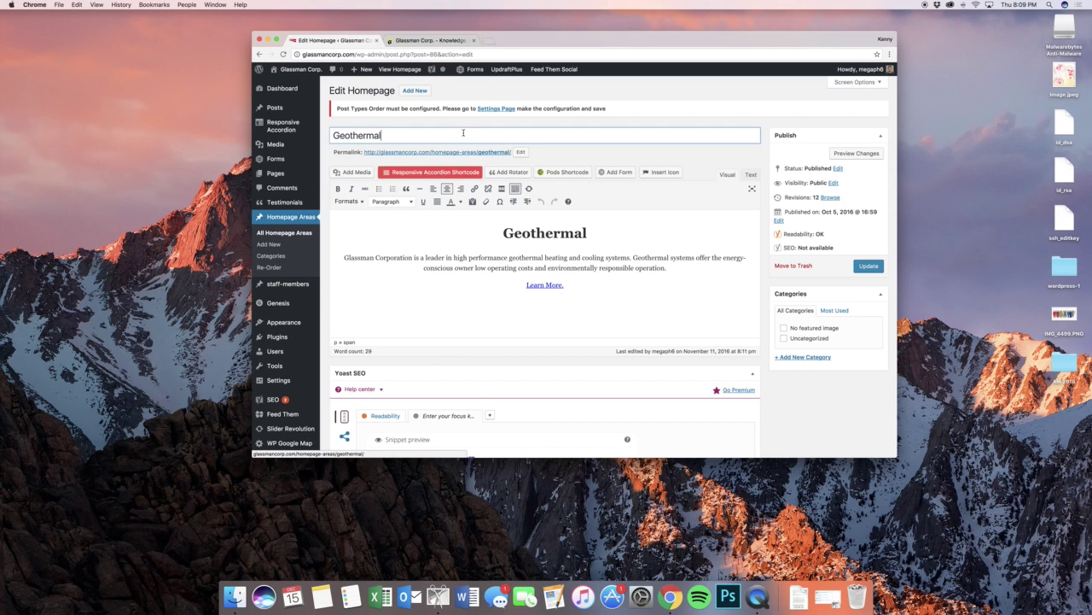
{"action": "left_click", "coordinate": [523, 232]}
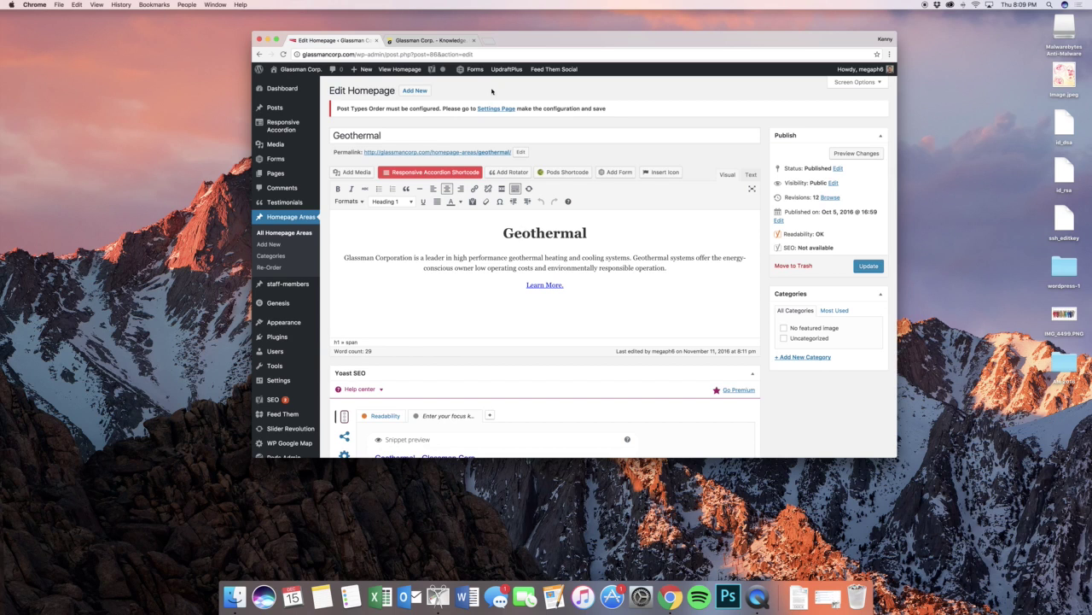
{"action": "left_click", "coordinate": [431, 40]}
{"action": "scroll", "coordinate": [544, 211], "scroll_direction": "up", "scroll_amount": 15}
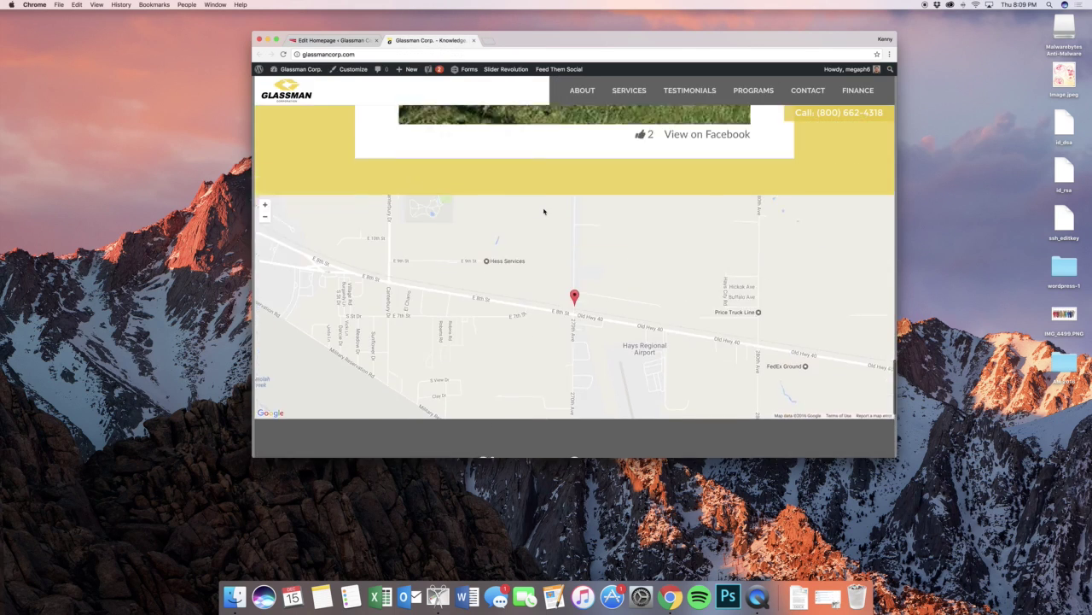
{"action": "scroll", "coordinate": [544, 211], "scroll_direction": "up", "scroll_amount": 10}
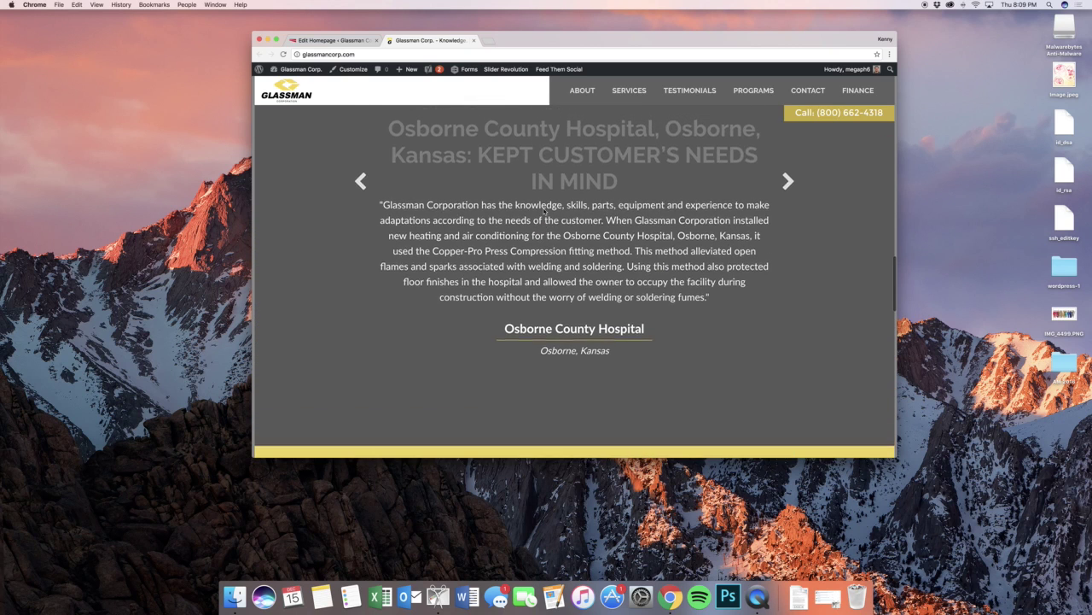
{"action": "triple_click", "coordinate": [534, 247]}
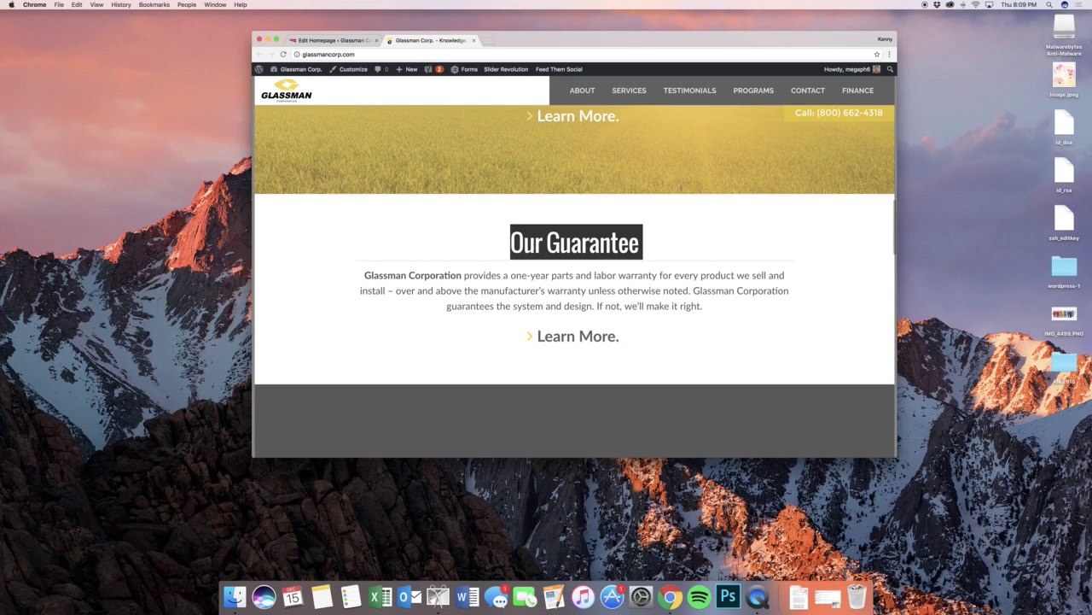
{"action": "left_click", "coordinate": [334, 40]}
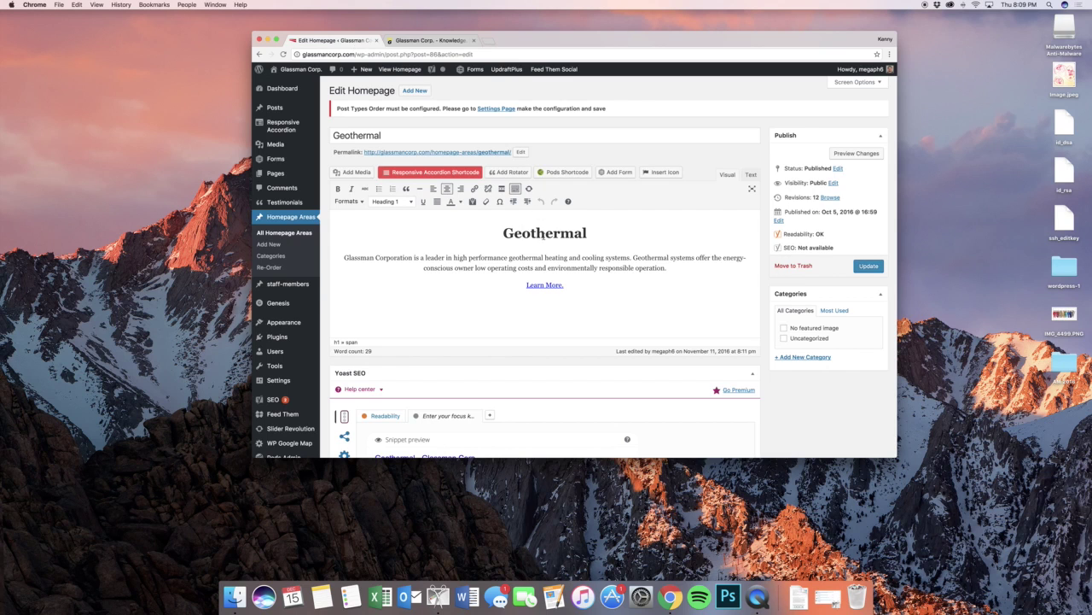
- Check the Geothermal heading, paragraph text and the Learn More. link target
{"action": "double_click", "coordinate": [545, 234]}
{"action": "key", "text": "ctrl+Tab"}
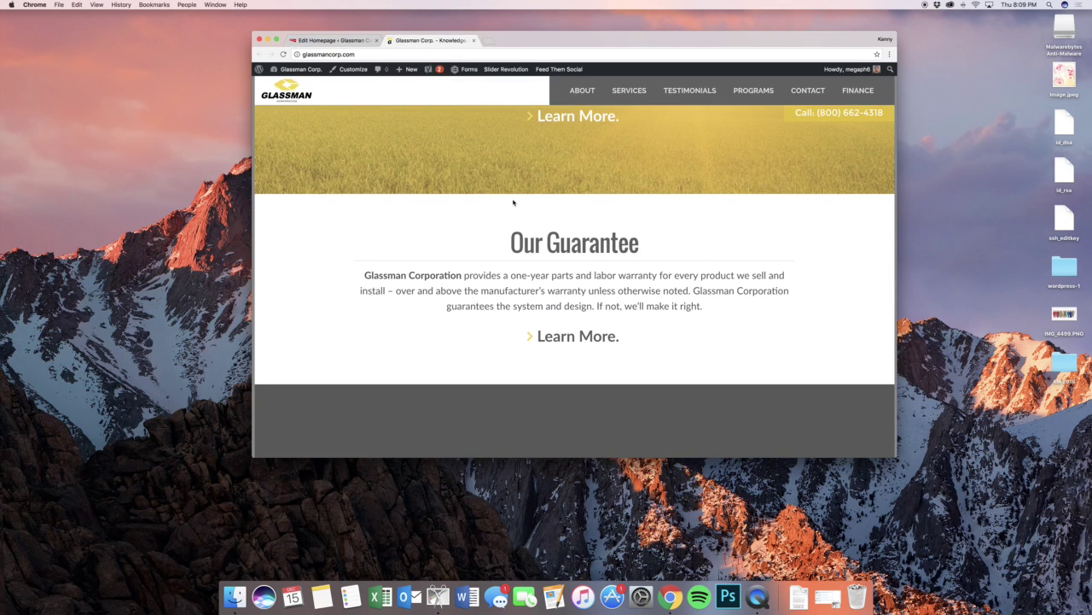
{"action": "left_click", "coordinate": [331, 40]}
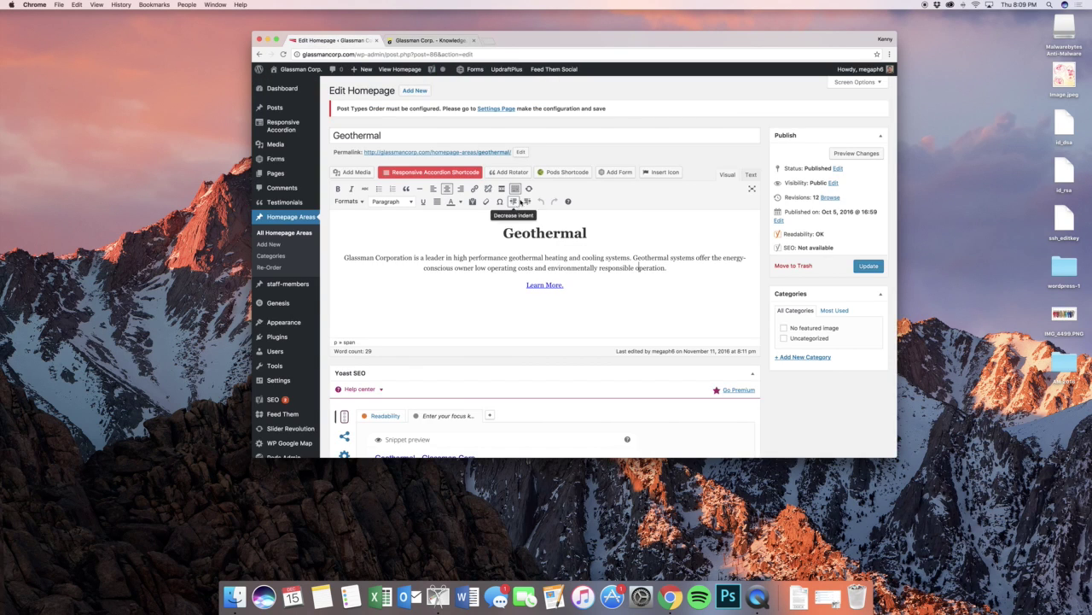
{"action": "double_click", "coordinate": [494, 267]}
{"action": "triple_click", "coordinate": [537, 267]}
{"action": "left_click", "coordinate": [537, 268]}
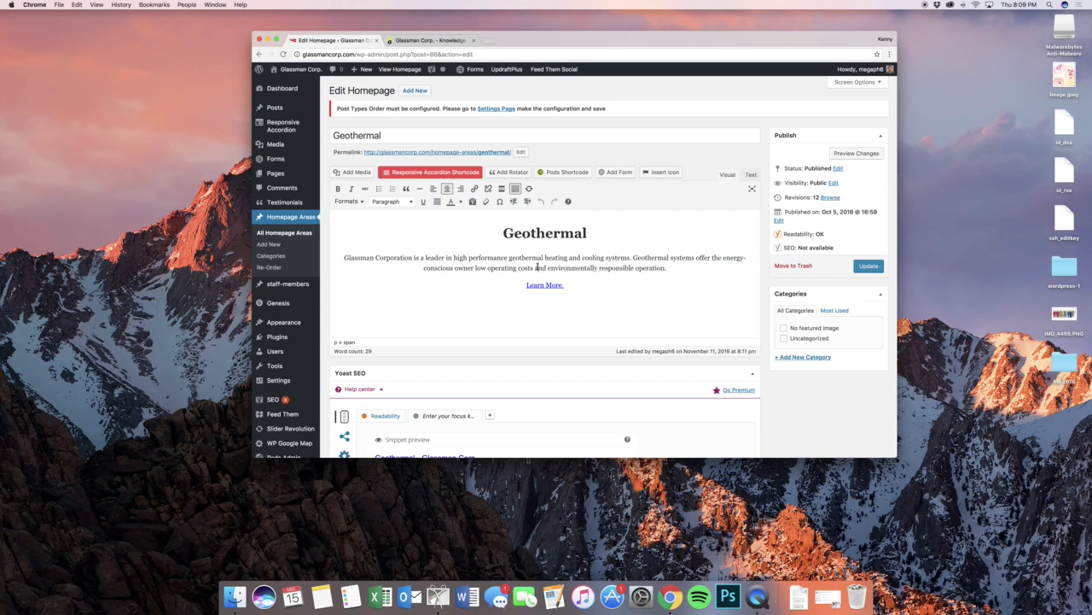
{"action": "left_click", "coordinate": [544, 284]}
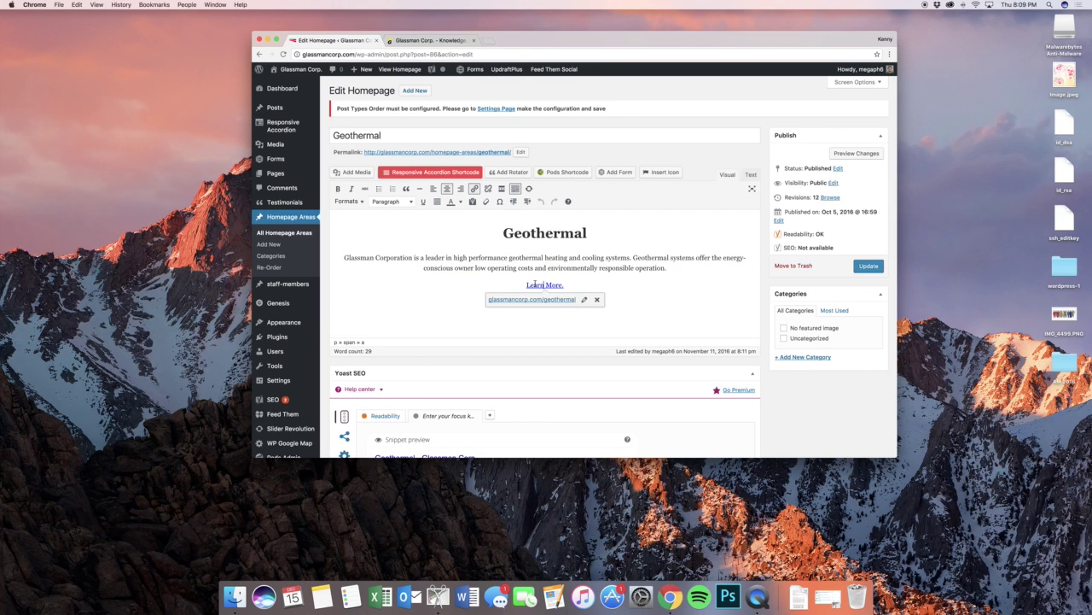
{"action": "left_click", "coordinate": [531, 262]}
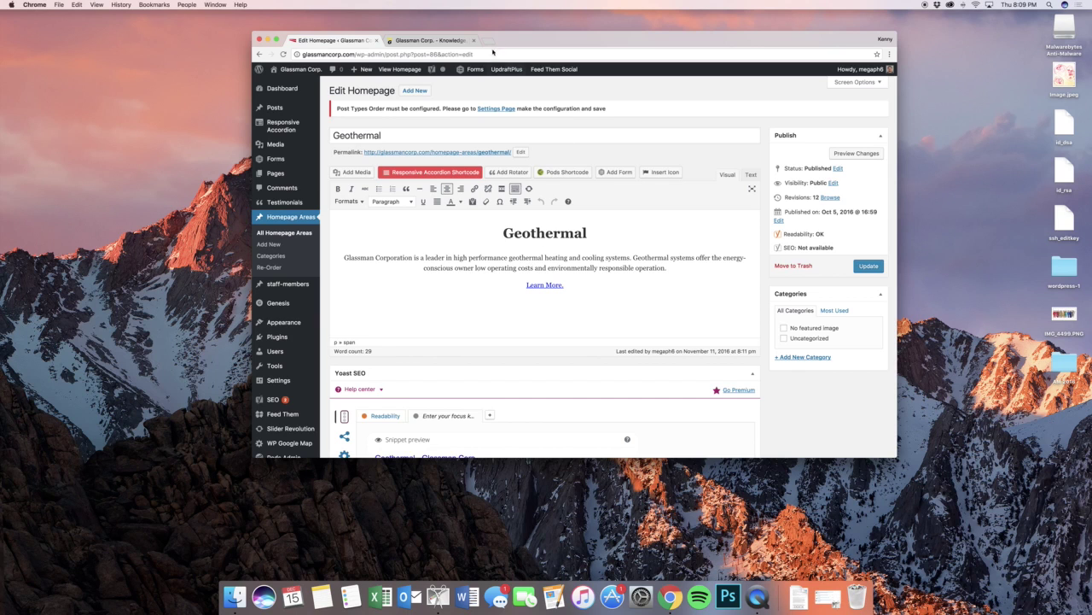
- Compare the editor content with the Geothermal section on the live site
{"action": "left_click", "coordinate": [452, 40]}
{"action": "scroll", "coordinate": [556, 222], "scroll_direction": "up", "scroll_amount": 5}
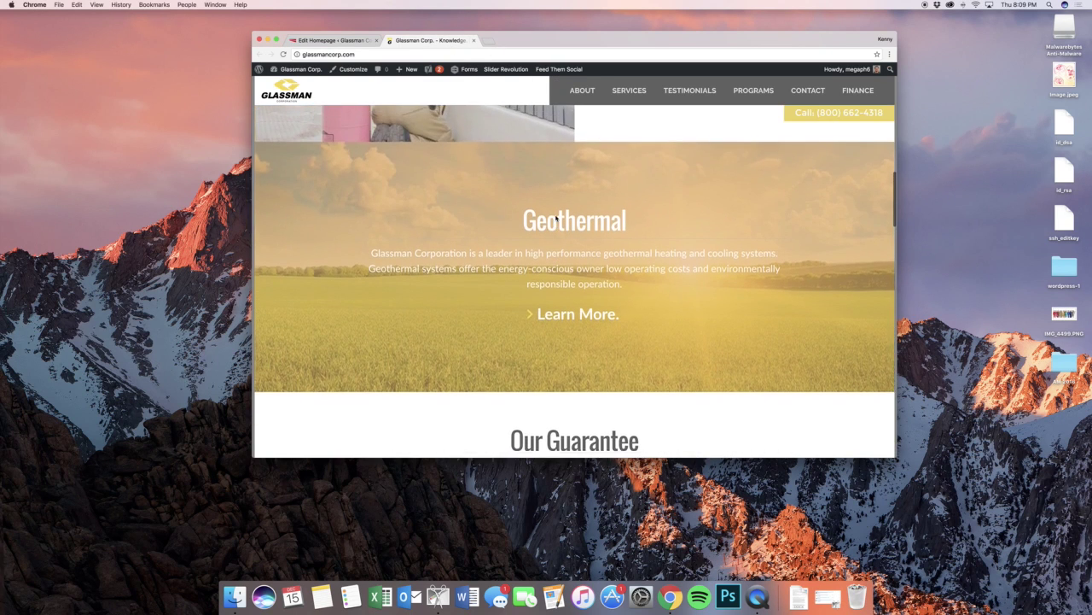
{"action": "scroll", "coordinate": [559, 230], "scroll_direction": "down", "scroll_amount": 3}
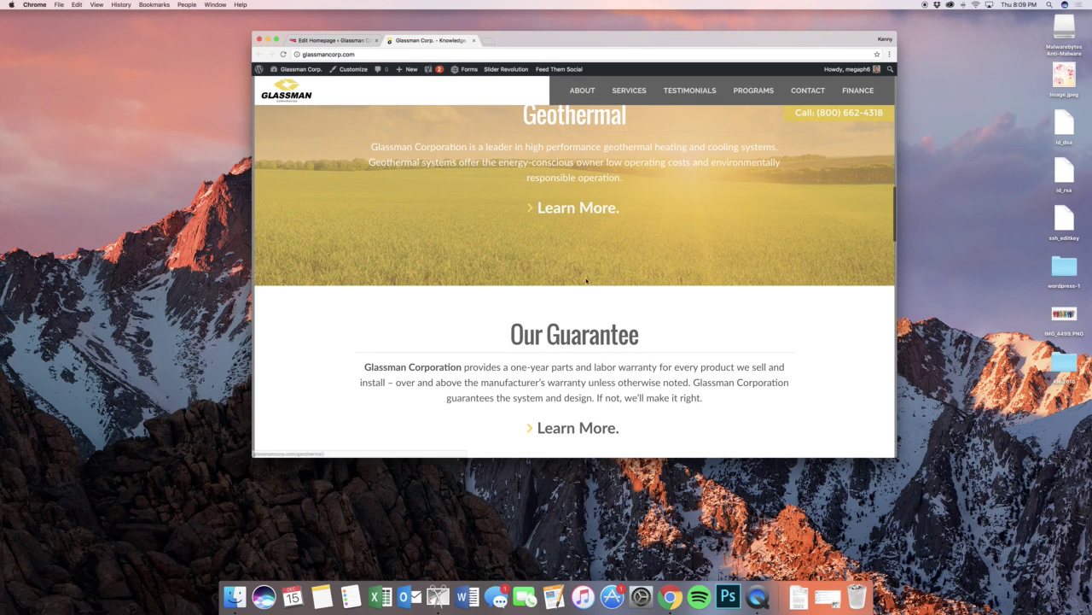
{"action": "scroll", "coordinate": [629, 265], "scroll_direction": "up", "scroll_amount": 8}
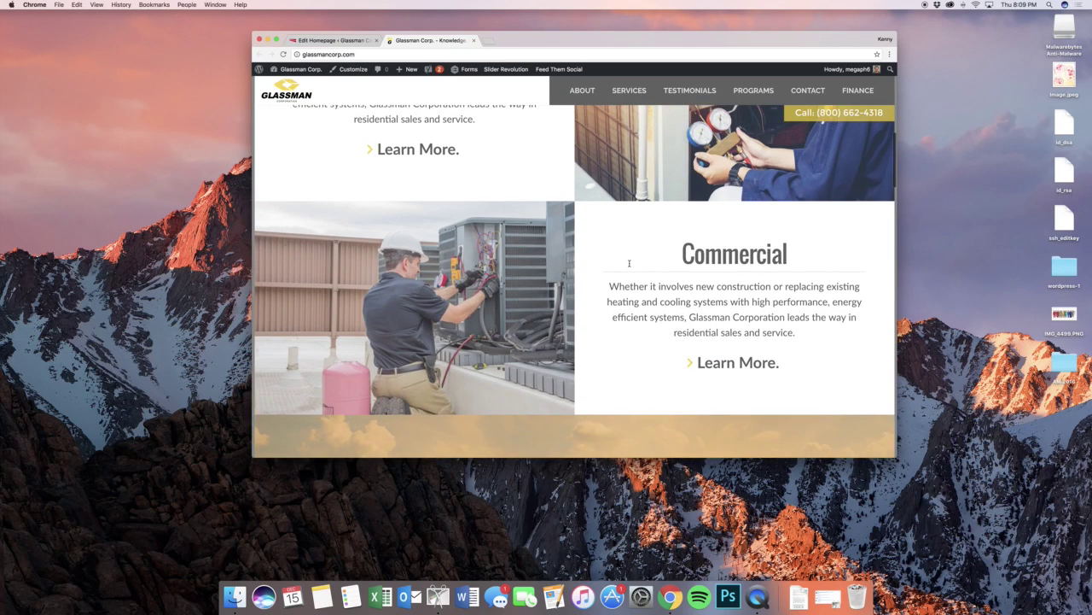
{"action": "scroll", "coordinate": [629, 263], "scroll_direction": "up", "scroll_amount": 2}
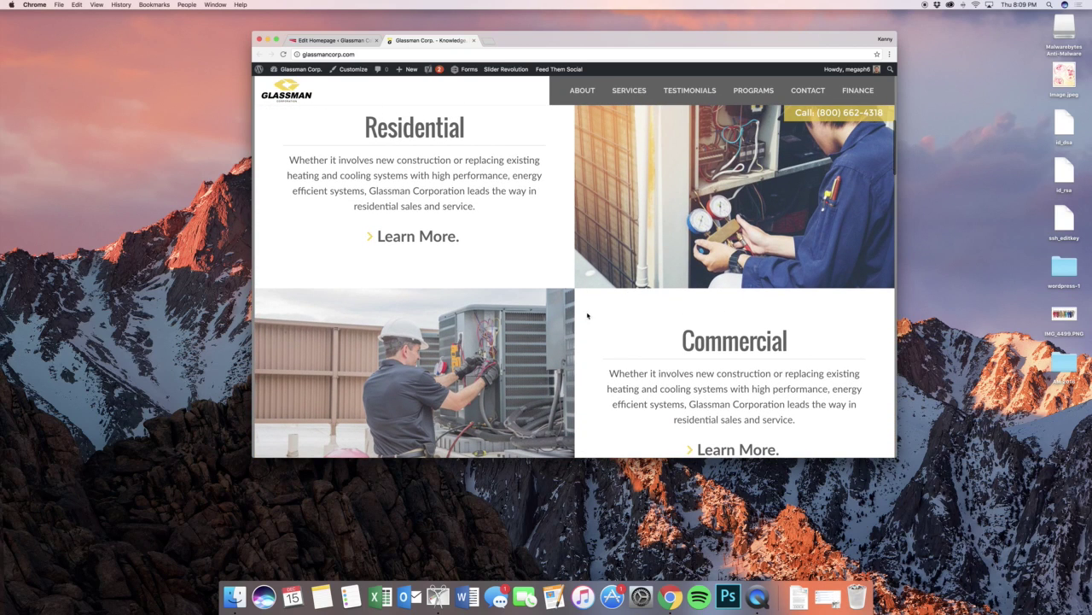
{"action": "left_click", "coordinate": [311, 41]}
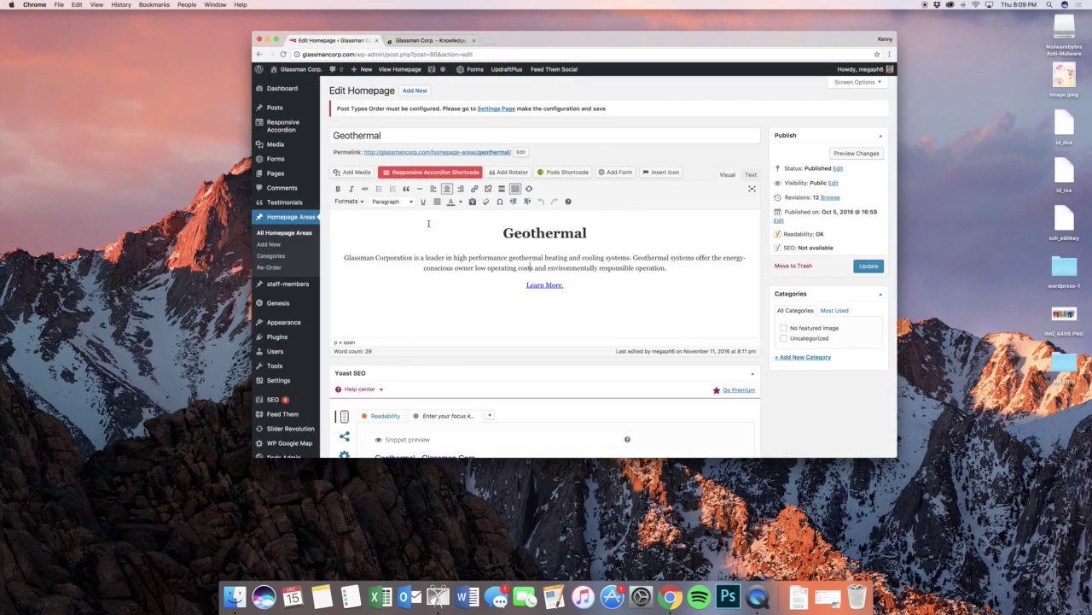
{"action": "scroll", "coordinate": [428, 223], "scroll_direction": "down", "scroll_amount": 2}
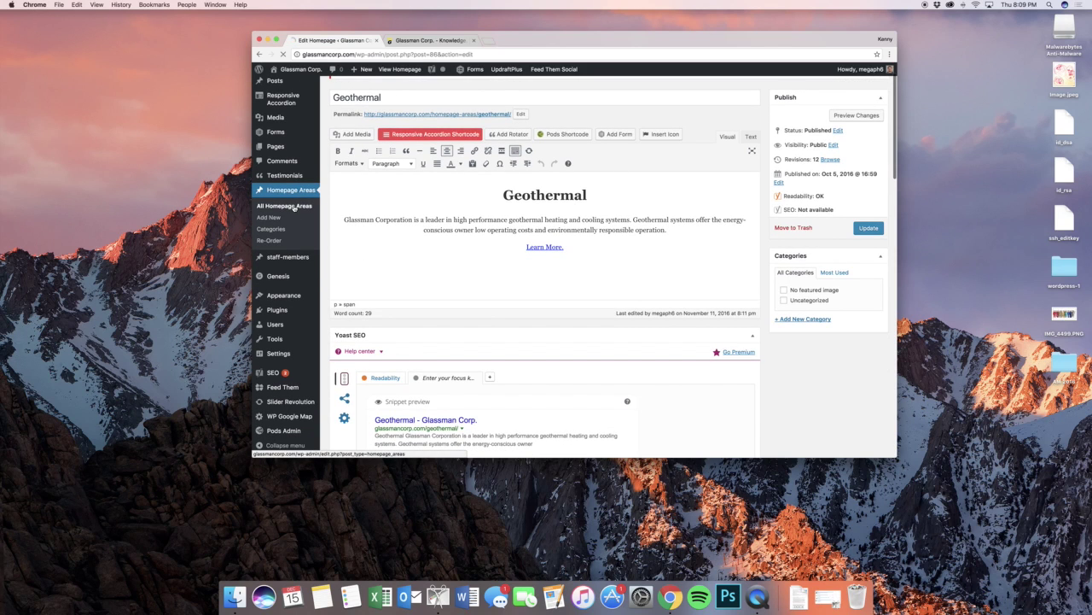
{"action": "left_click", "coordinate": [293, 207]}
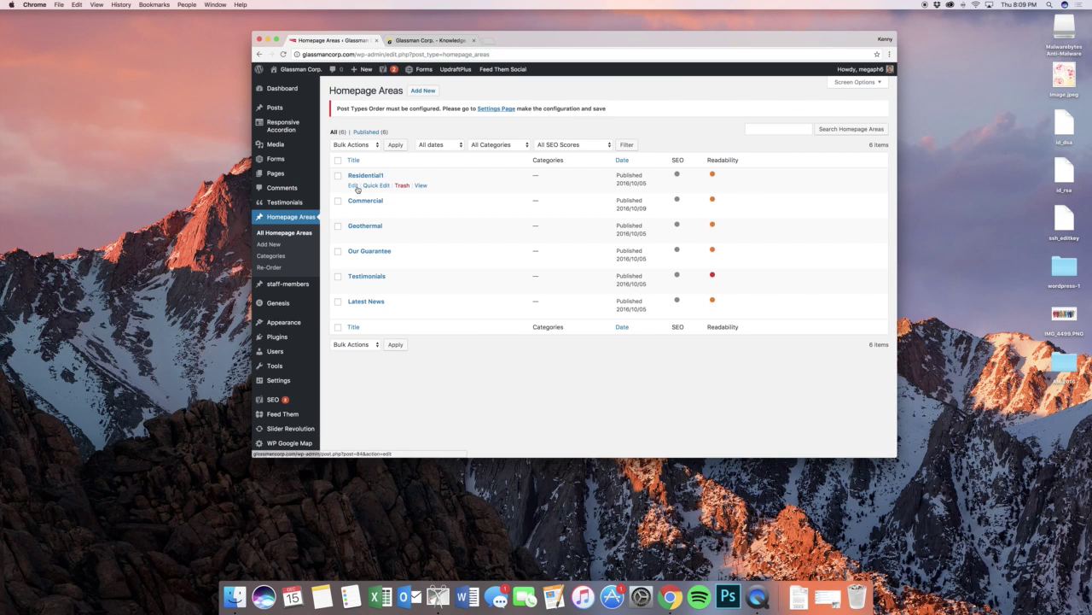
{"action": "left_click", "coordinate": [356, 188]}
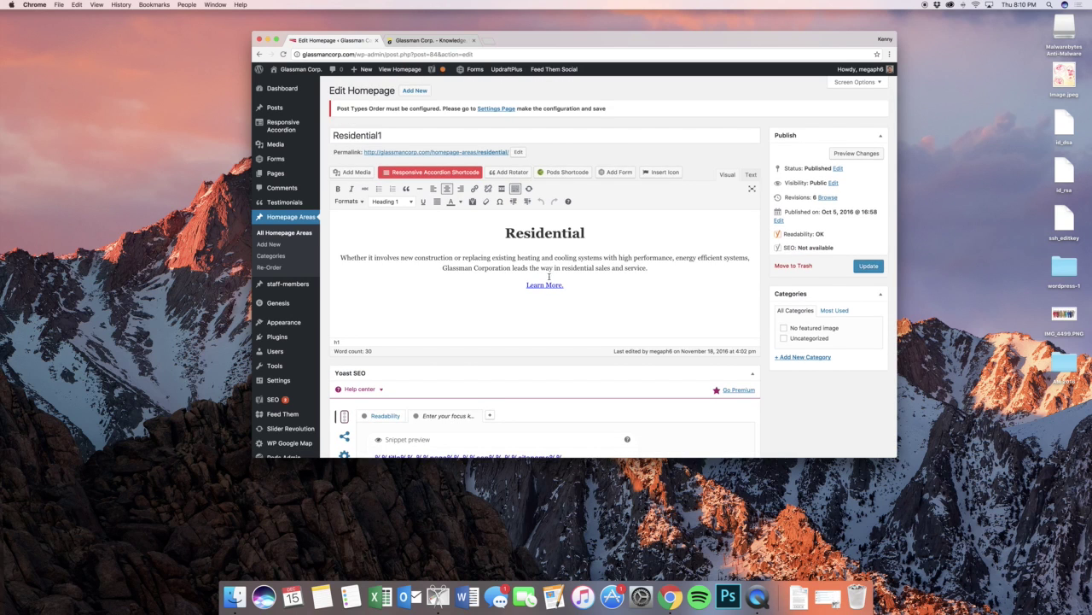
{"action": "scroll", "coordinate": [549, 276], "scroll_direction": "down", "scroll_amount": 10}
{"action": "scroll", "coordinate": [549, 276], "scroll_direction": "up", "scroll_amount": 10}
{"action": "key", "text": "ctrl+Tab"}
{"action": "scroll", "coordinate": [569, 225], "scroll_direction": "up", "scroll_amount": 2}
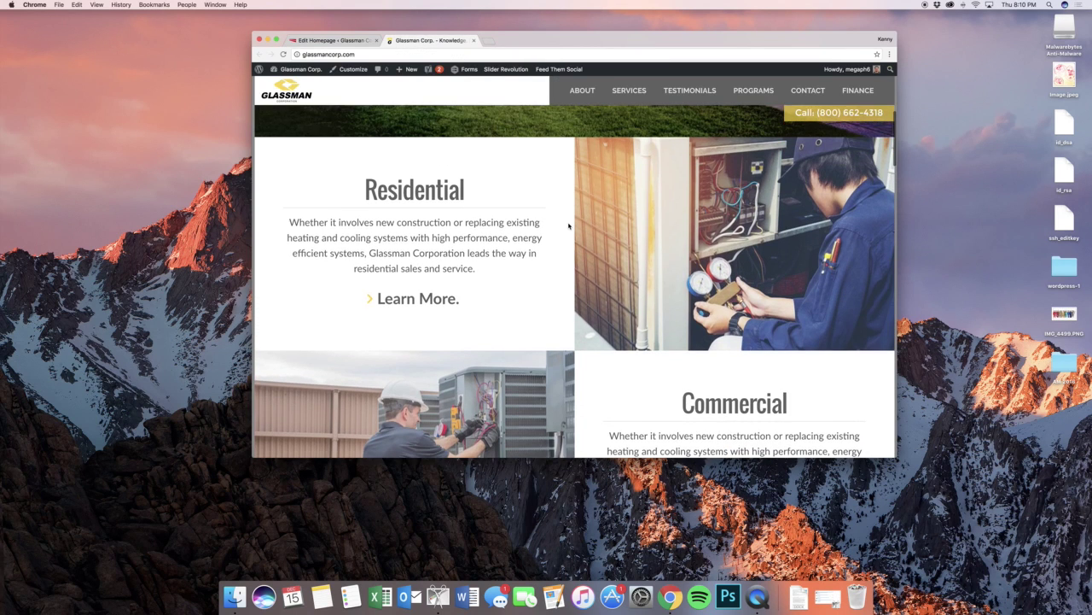
{"action": "key", "text": "ctrl+Tab"}
{"action": "scroll", "coordinate": [546, 219], "scroll_direction": "down", "scroll_amount": 20}
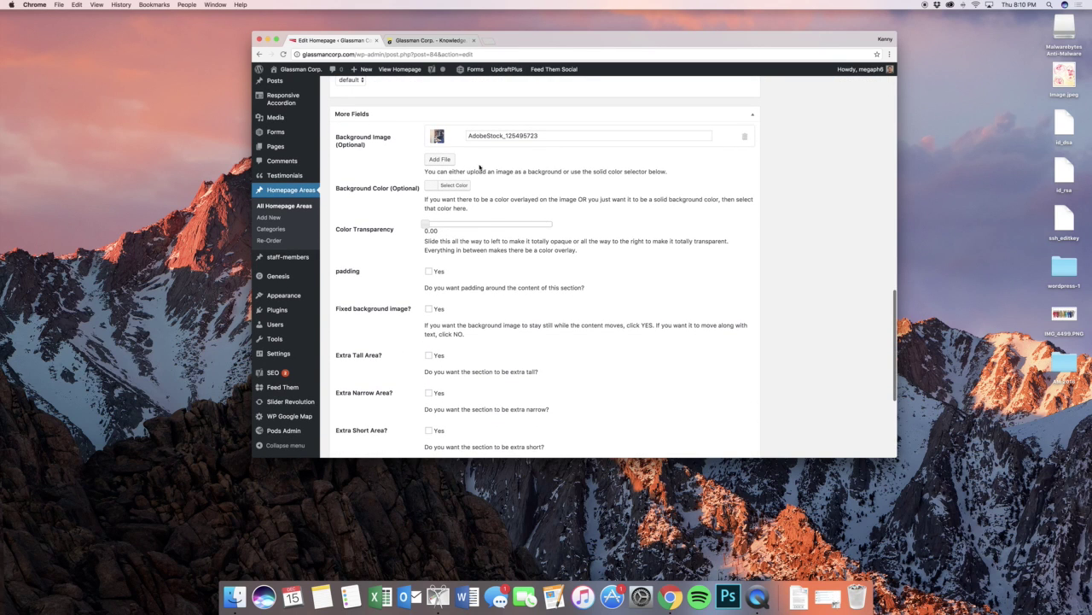
{"action": "scroll", "coordinate": [558, 200], "scroll_direction": "down", "scroll_amount": 3}
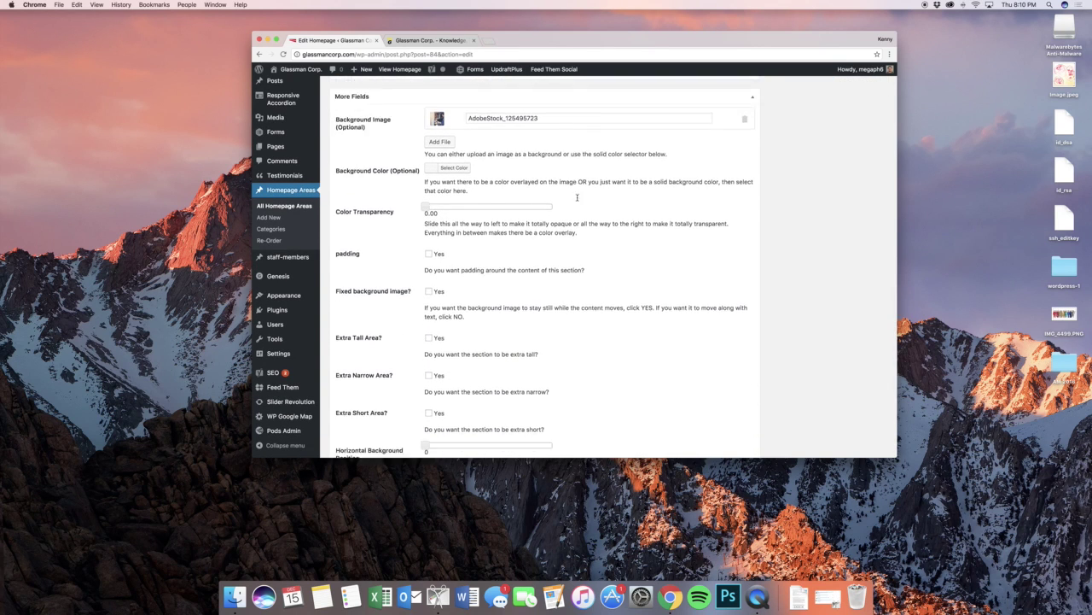
{"action": "scroll", "coordinate": [486, 163], "scroll_direction": "down", "scroll_amount": 3}
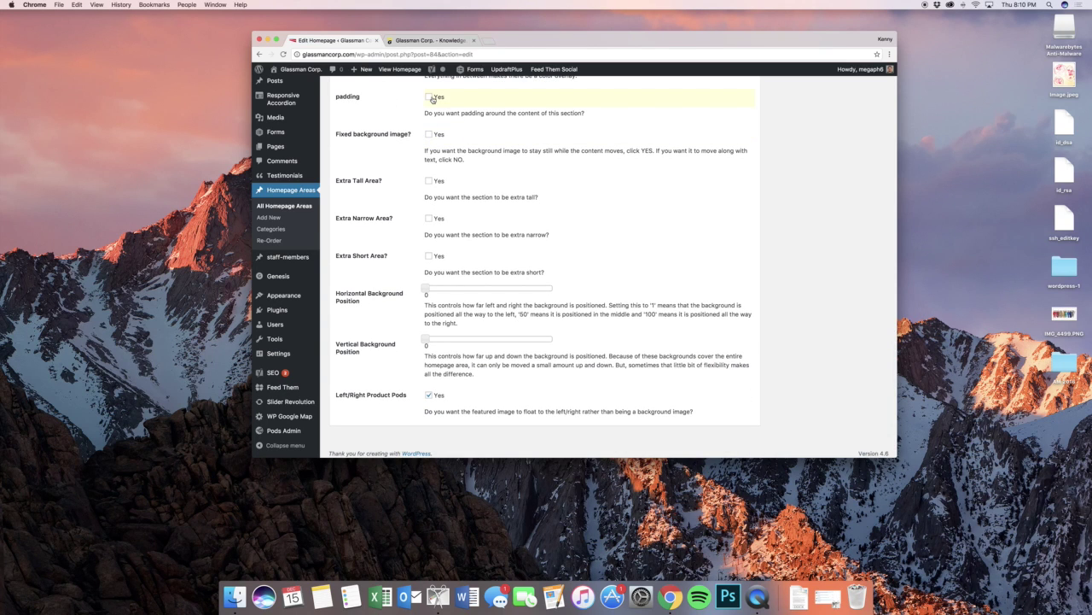
{"action": "left_click", "coordinate": [414, 41]}
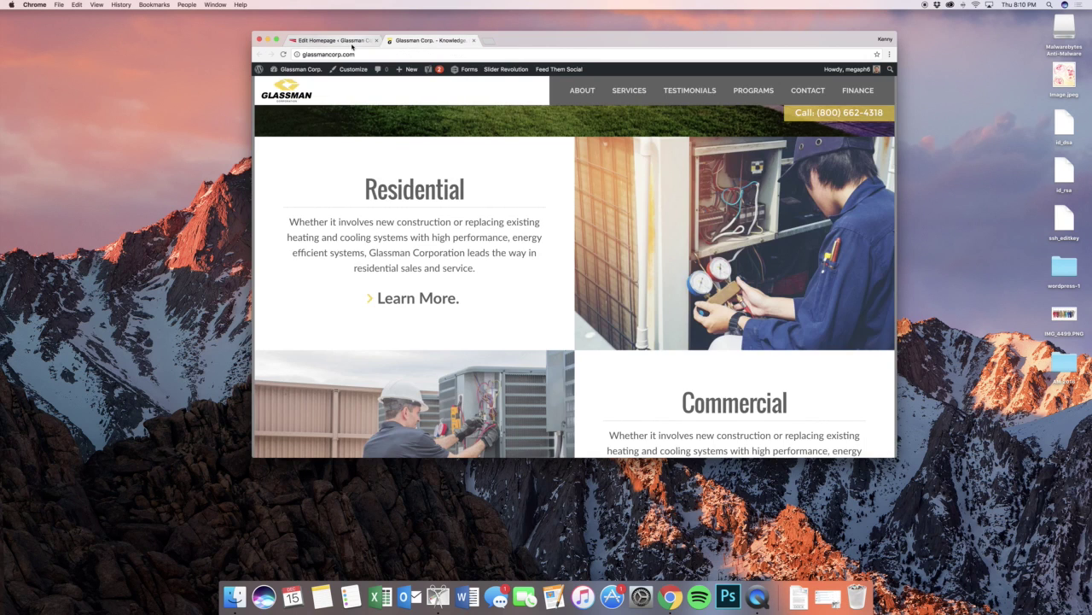
{"action": "left_click", "coordinate": [338, 40]}
{"action": "scroll", "coordinate": [512, 256], "scroll_direction": "down", "scroll_amount": 1}
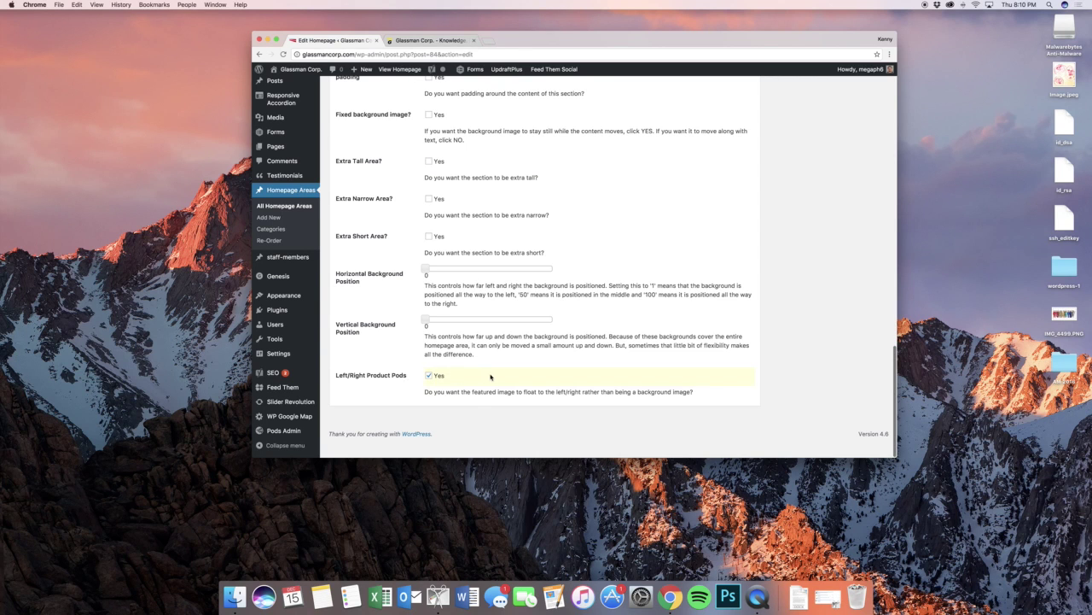
{"action": "scroll", "coordinate": [490, 376], "scroll_direction": "up", "scroll_amount": 10}
{"action": "left_click", "coordinate": [434, 41]}
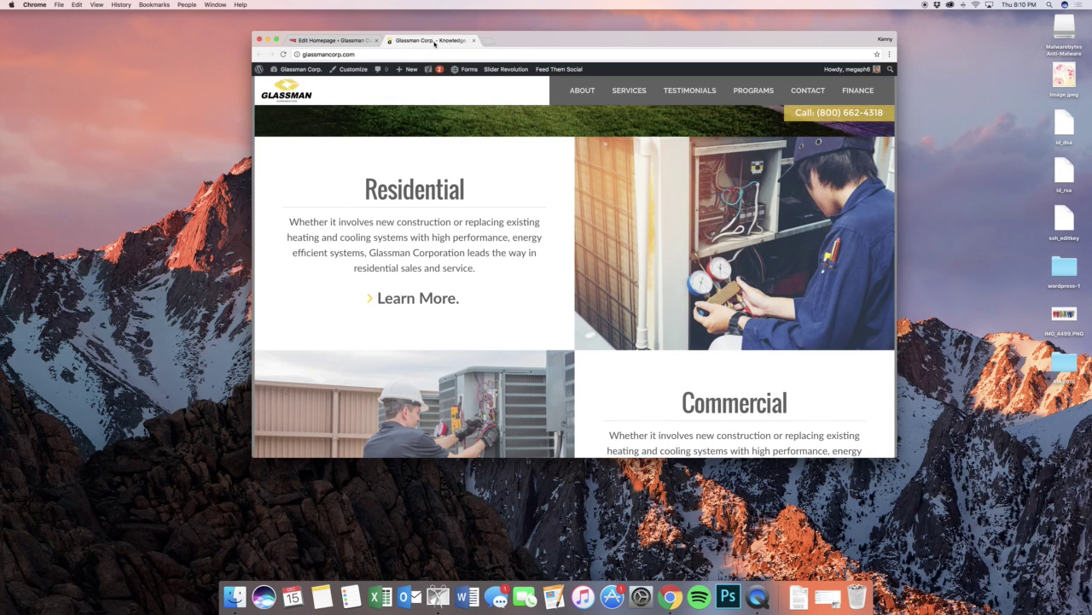
{"action": "scroll", "coordinate": [555, 214], "scroll_direction": "down", "scroll_amount": 2}
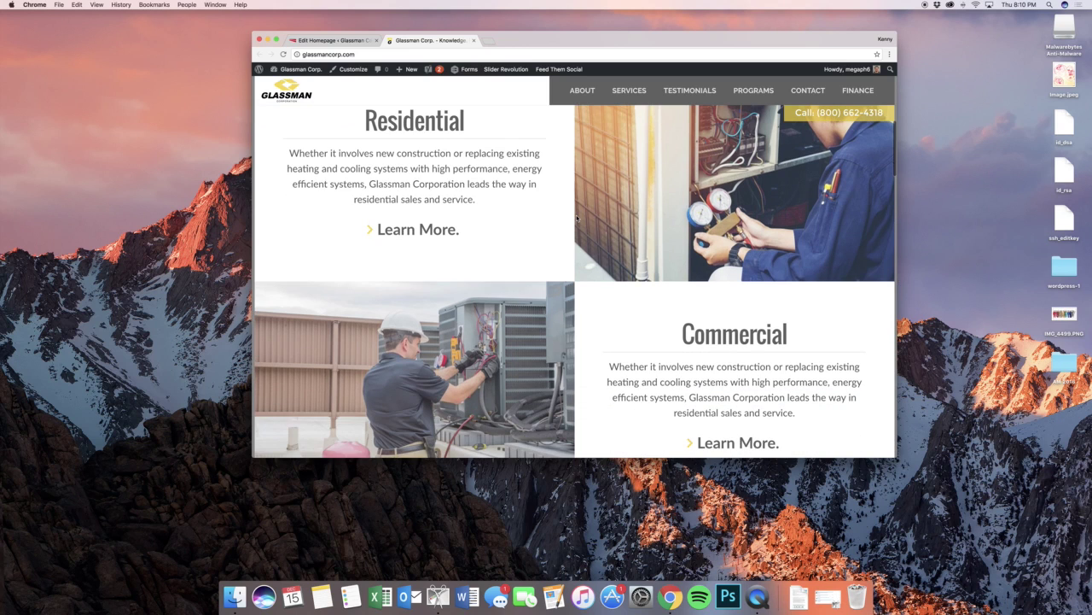
{"action": "scroll", "coordinate": [546, 221], "scroll_direction": "up", "scroll_amount": 1}
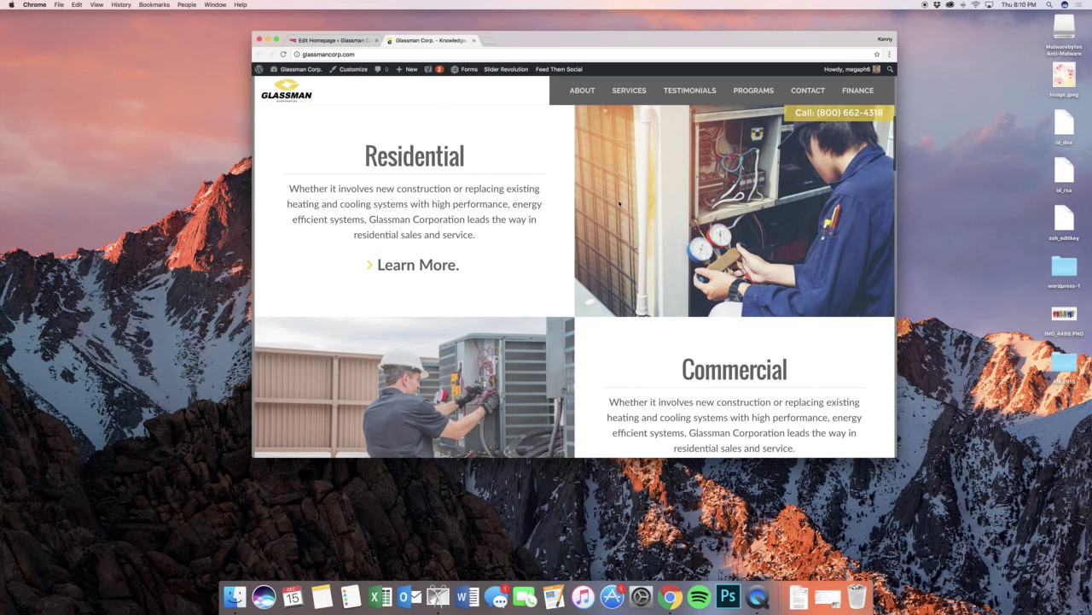
{"action": "left_click", "coordinate": [330, 40]}
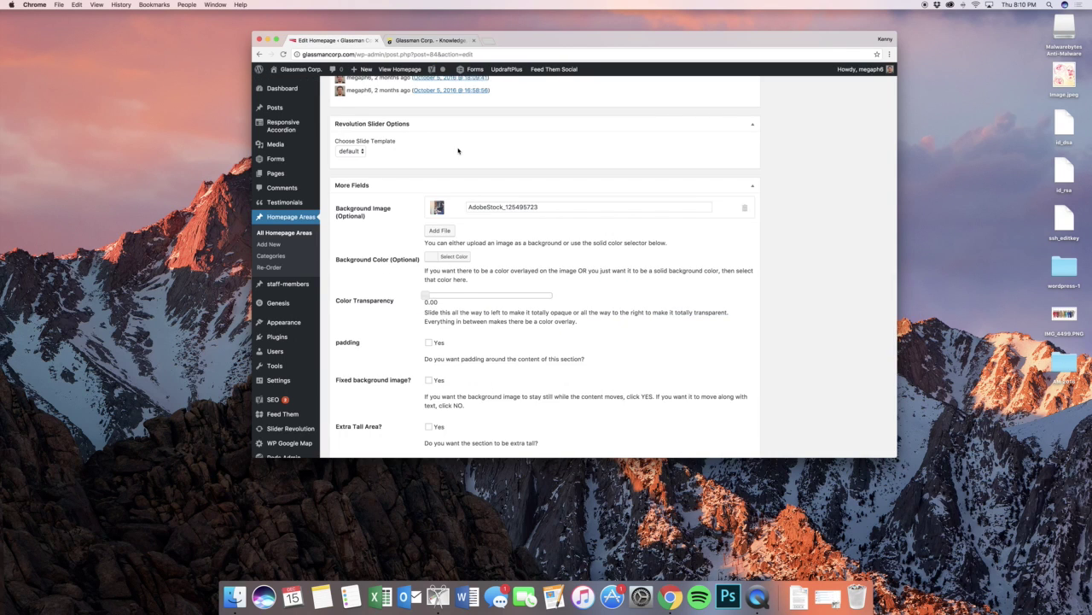
{"action": "scroll", "coordinate": [459, 151], "scroll_direction": "up", "scroll_amount": 3}
- Start a new homepage area titled Test with a centred Heading 1 'Test material'
{"action": "left_click", "coordinate": [289, 244]}
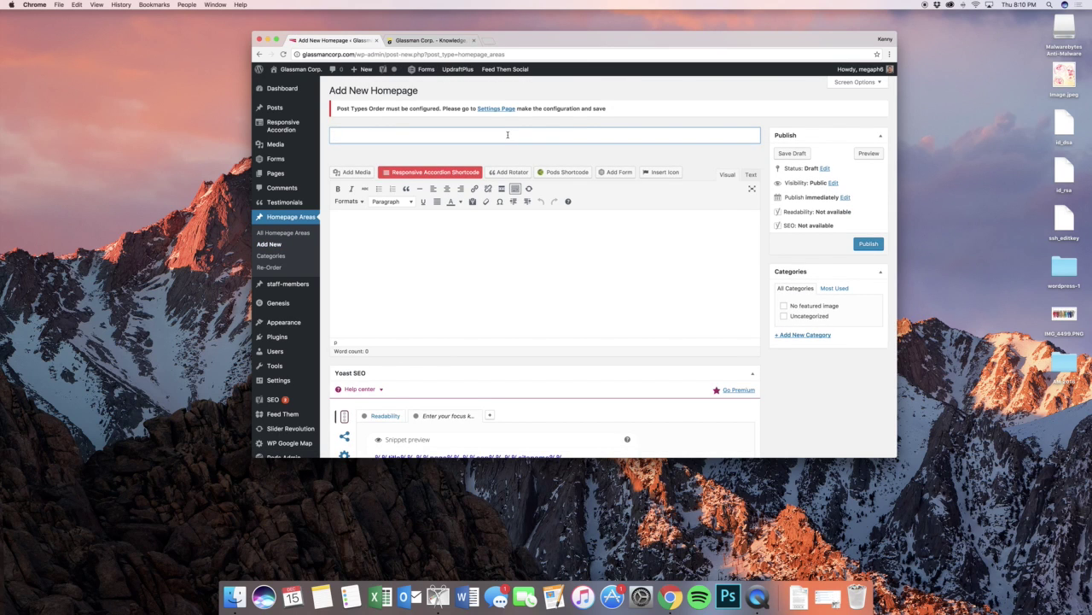
{"action": "type", "text": "Test"}
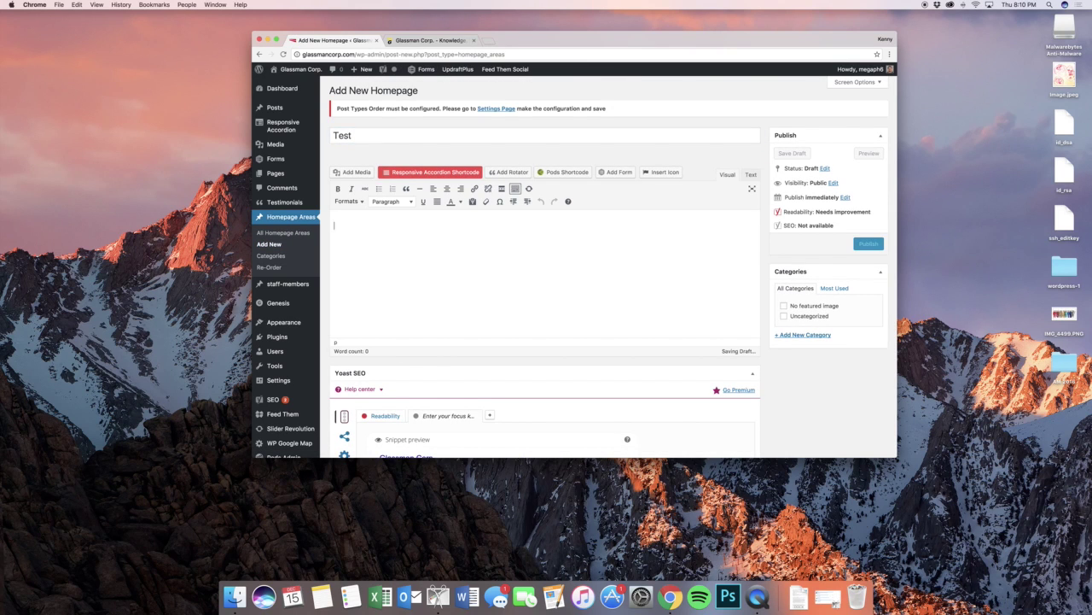
{"action": "type", "text": "Test material"}
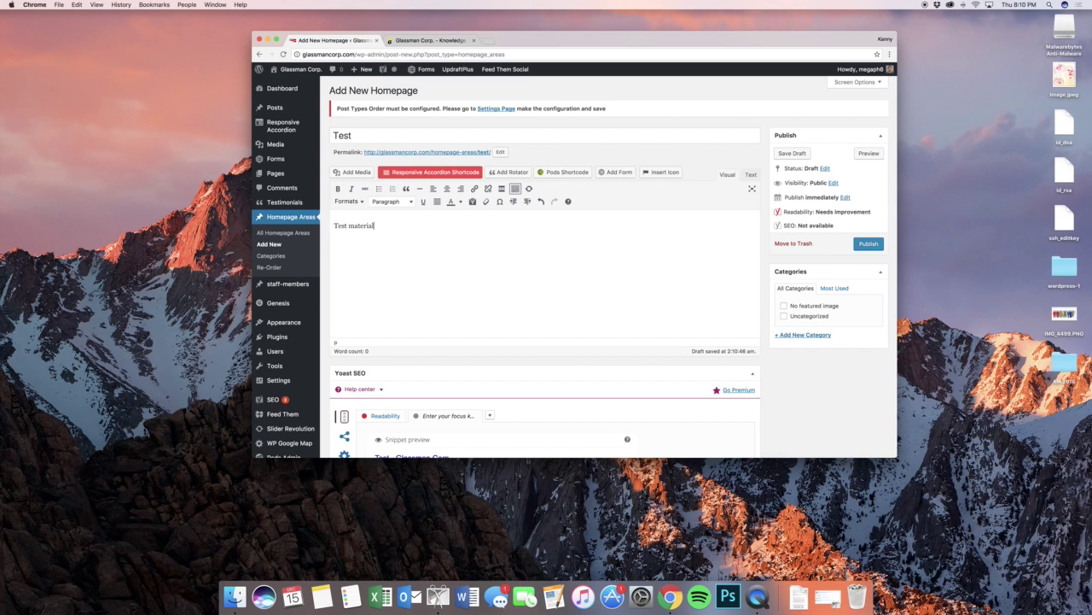
{"action": "left_click_drag", "start_coordinate": [334, 225], "coordinate": [375, 226]}
{"action": "left_click", "coordinate": [388, 202]}
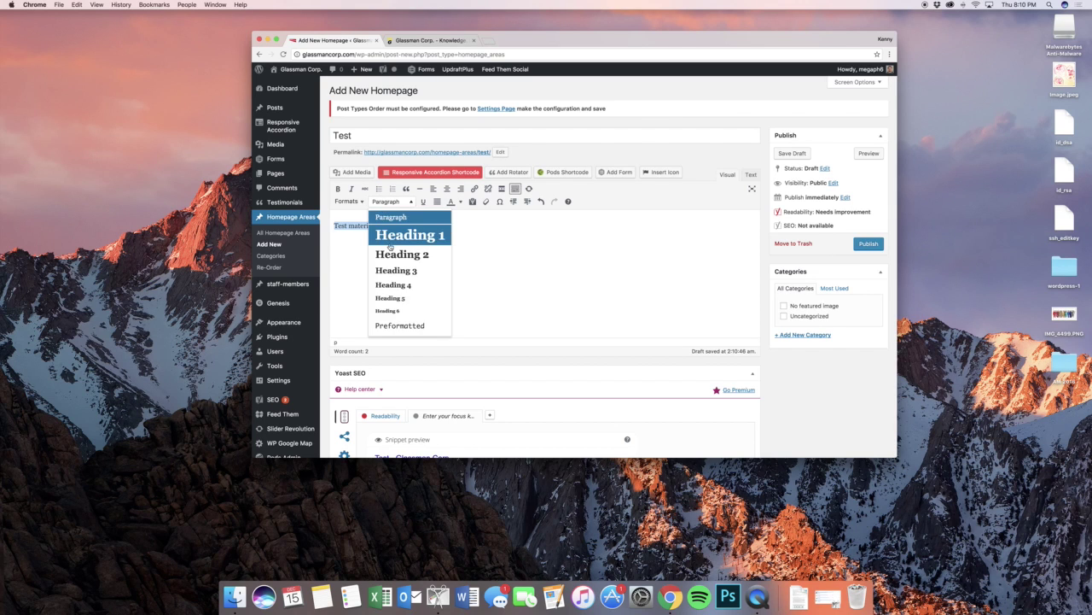
{"action": "left_click", "coordinate": [391, 239]}
{"action": "left_click", "coordinate": [446, 188]}
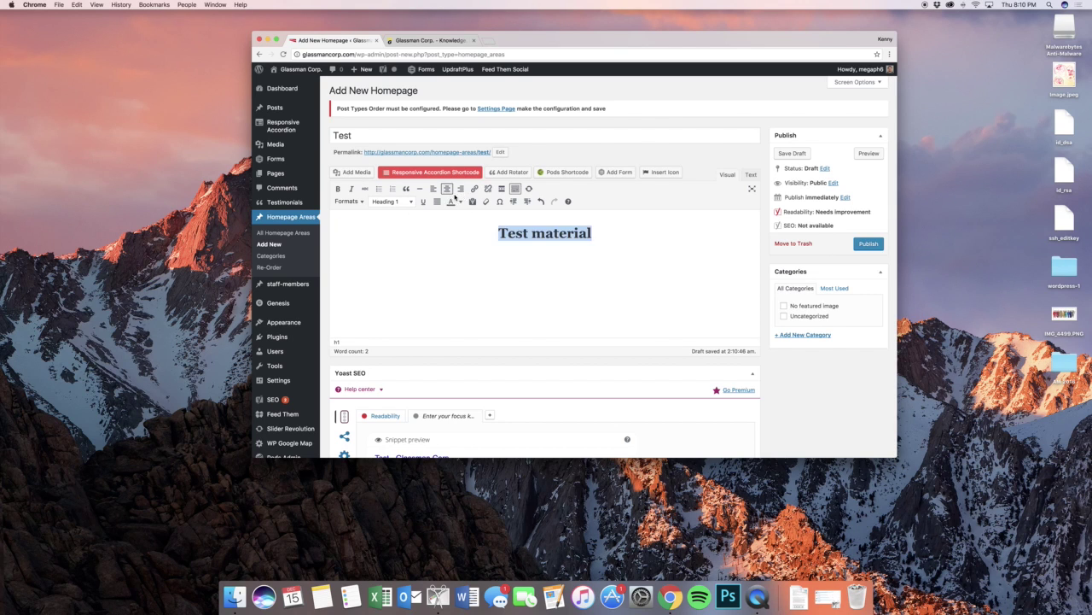
- Add a centred line 'Content in the middle for you to see. A little button.'
{"action": "left_click", "coordinate": [593, 233]}
{"action": "key", "text": "Return"}
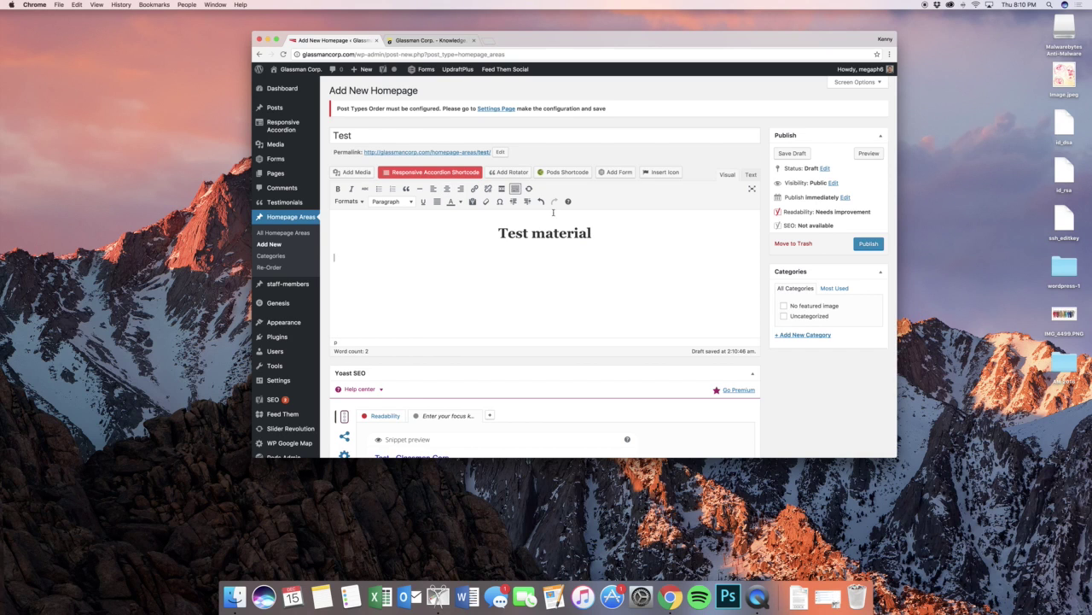
{"action": "left_click", "coordinate": [446, 188]}
{"action": "type", "text": "Content in the middle for you to se"}
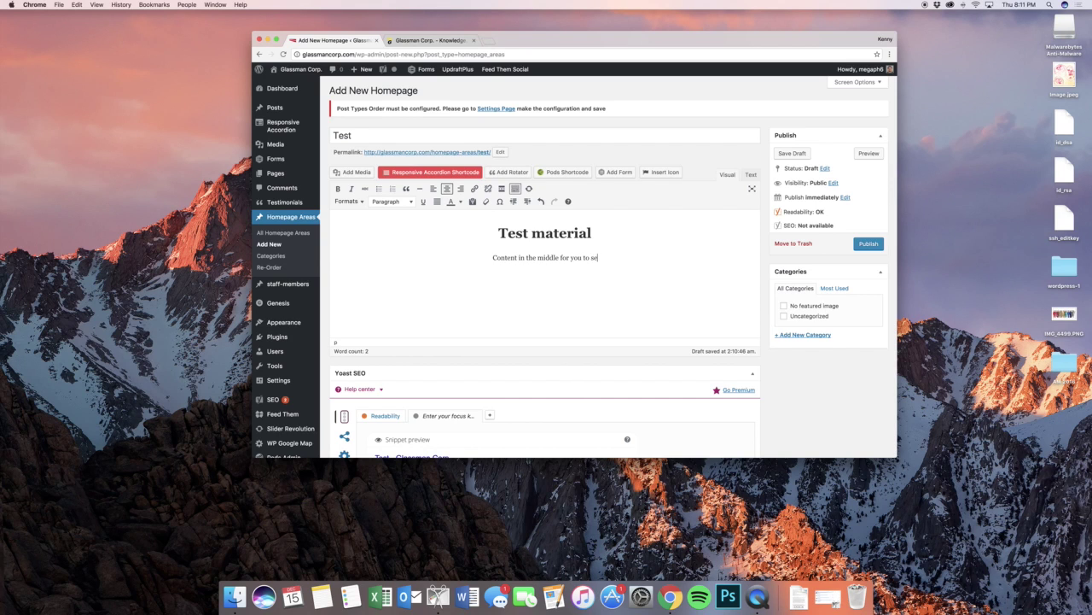
{"action": "type", "text": "e. "}
{"action": "type", "text": "A little button."}
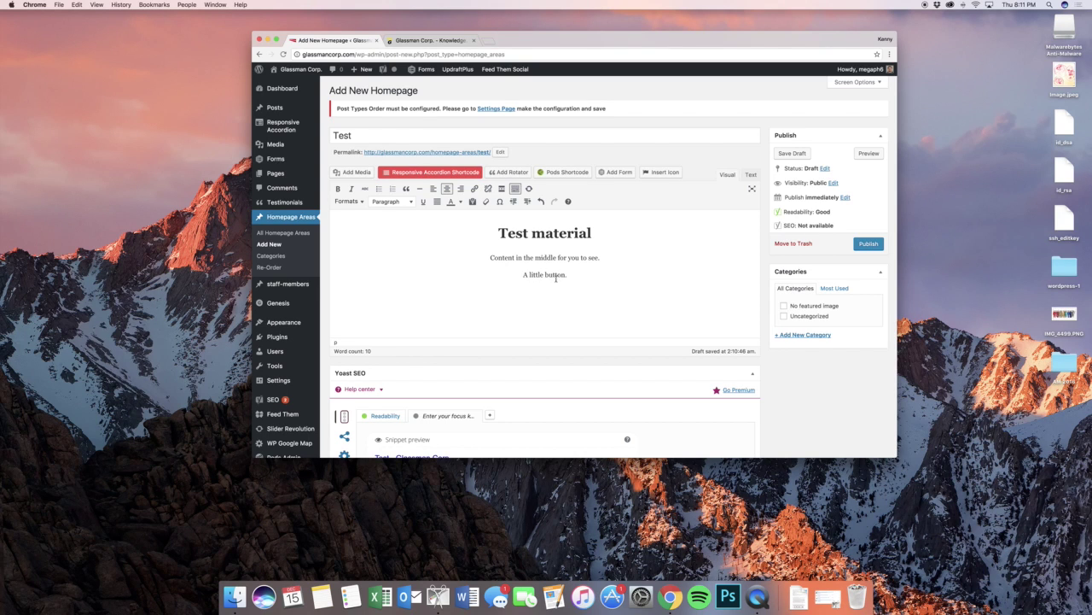
- Link 'A little button.' to google.com and style it as a Button
{"action": "left_click_drag", "start_coordinate": [570, 274], "coordinate": [510, 274]}
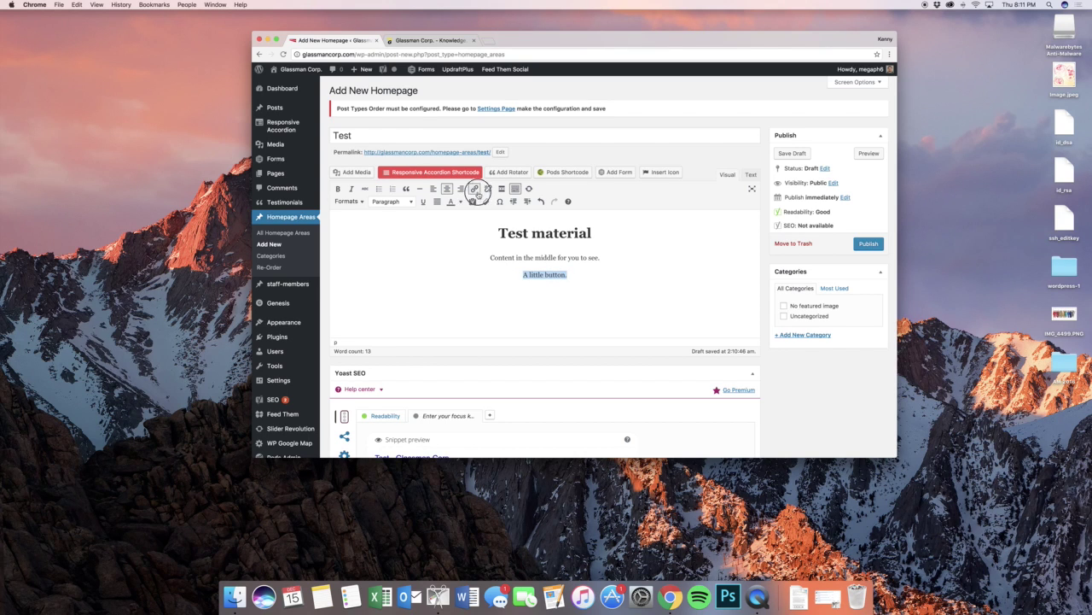
{"action": "left_click", "coordinate": [474, 189]}
{"action": "type", "text": "google.com"}
{"action": "key", "text": "Return"}
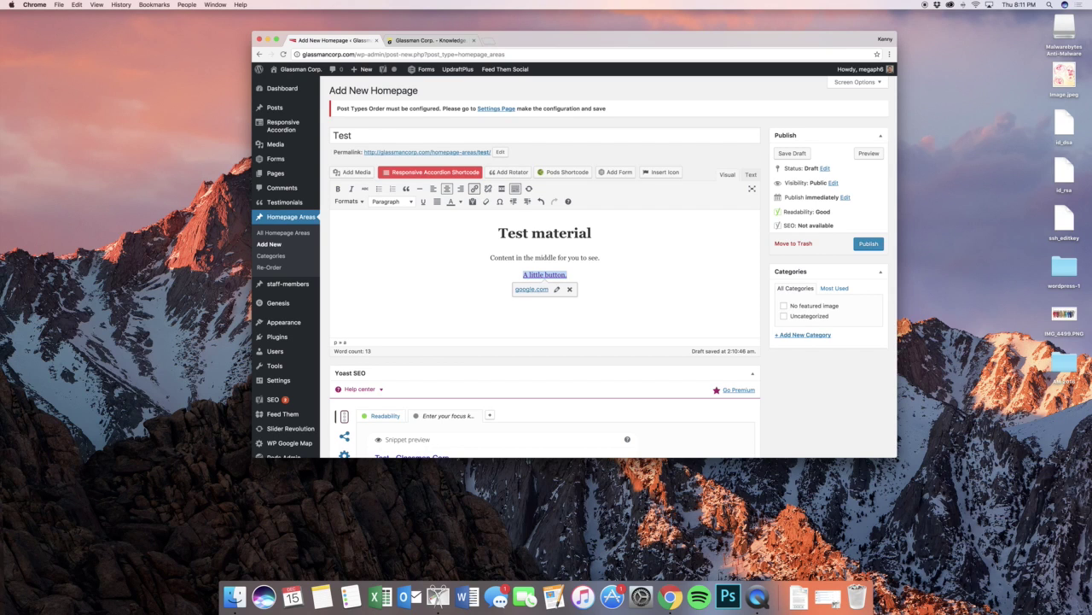
{"action": "left_click", "coordinate": [339, 199]}
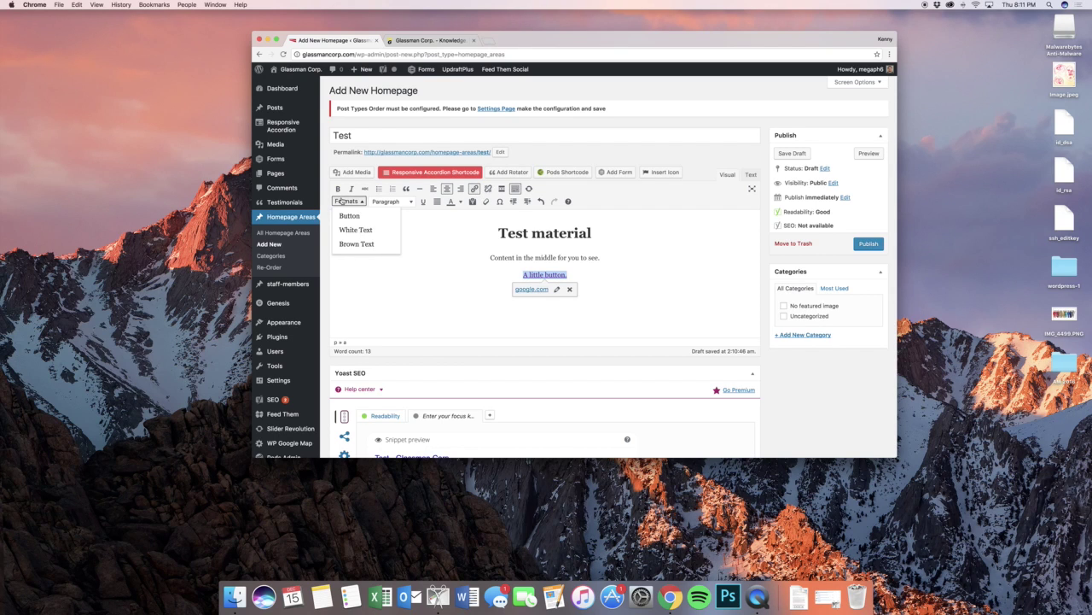
{"action": "left_click", "coordinate": [349, 216]}
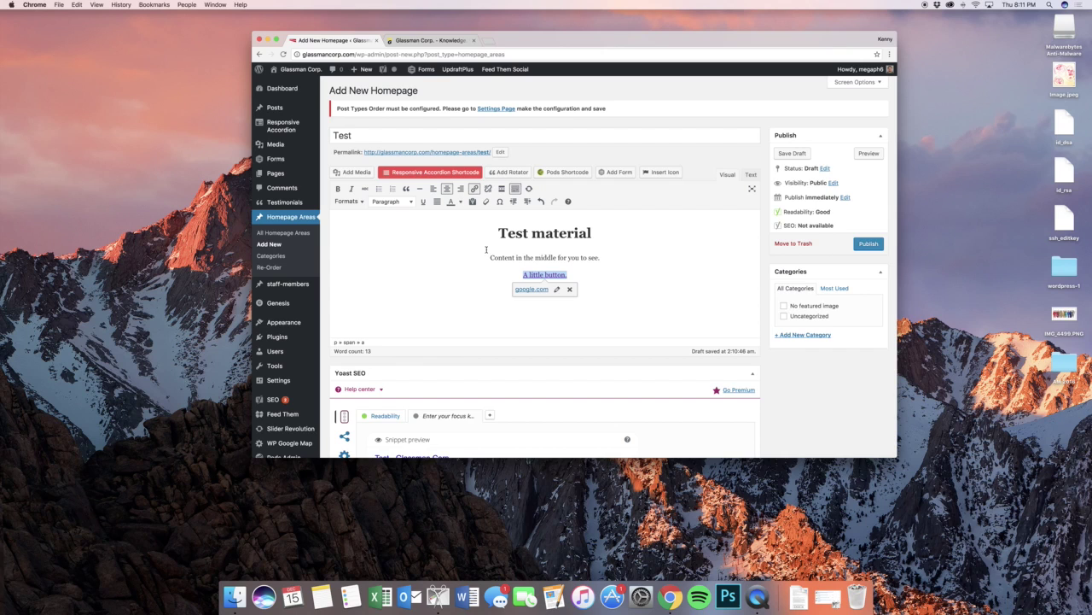
{"action": "left_click", "coordinate": [569, 257]}
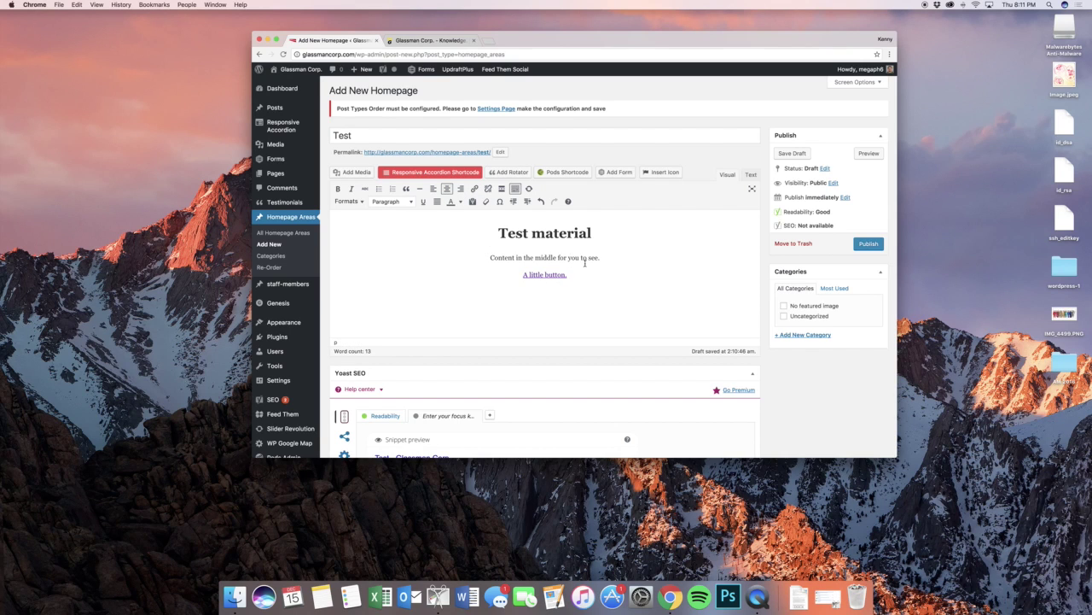
{"action": "scroll", "coordinate": [585, 261], "scroll_direction": "down", "scroll_amount": 2}
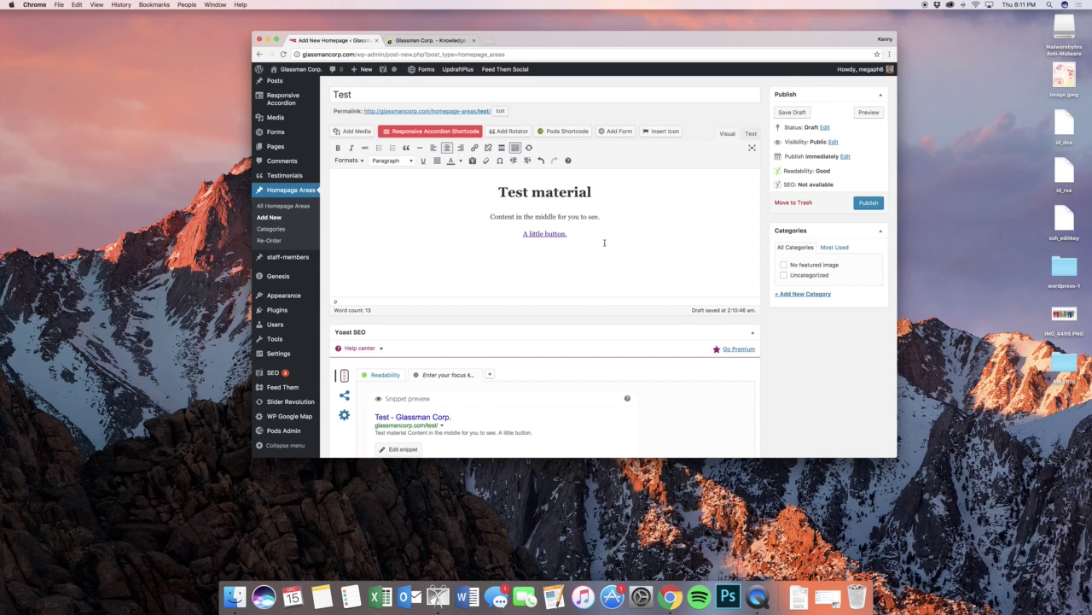
{"action": "scroll", "coordinate": [606, 243], "scroll_direction": "down", "scroll_amount": 3}
- Set the thunderstorm image from the Media Library as the area's background
{"action": "scroll", "coordinate": [607, 242], "scroll_direction": "down", "scroll_amount": 15}
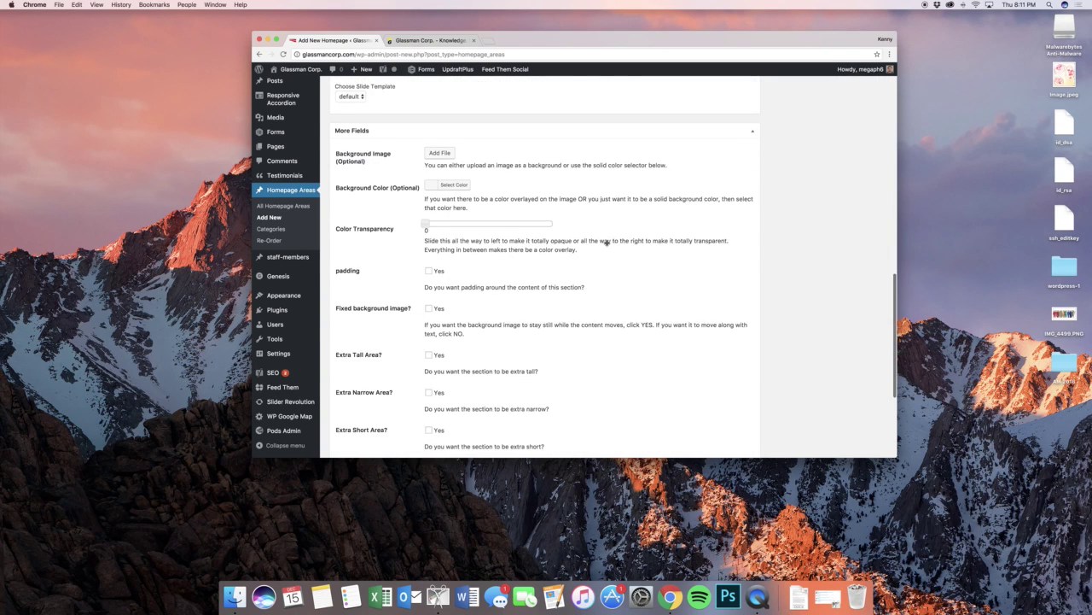
{"action": "left_click", "coordinate": [440, 113]}
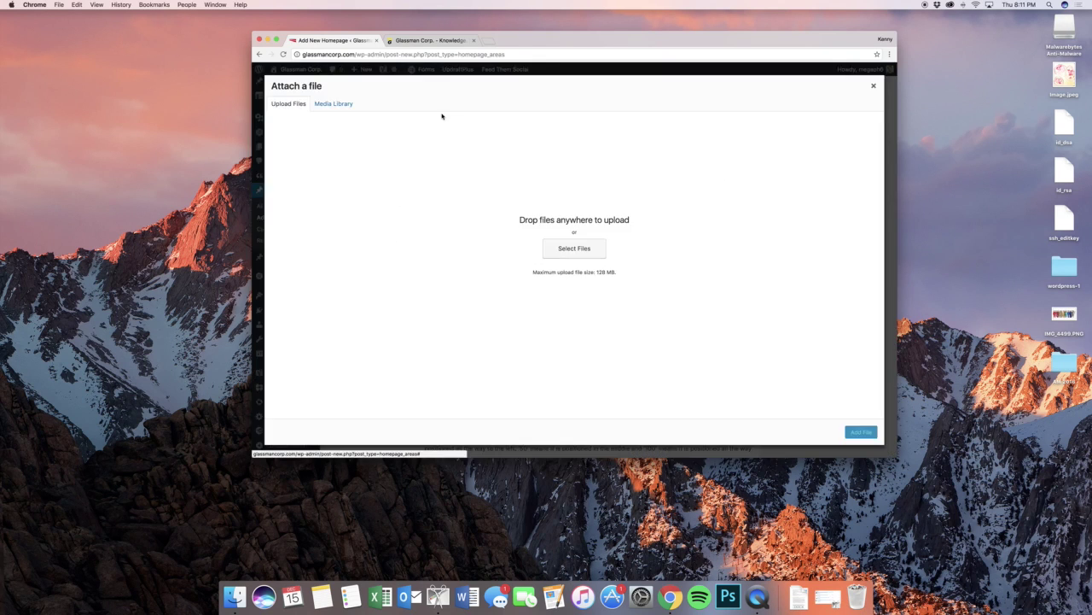
{"action": "left_click", "coordinate": [350, 105]}
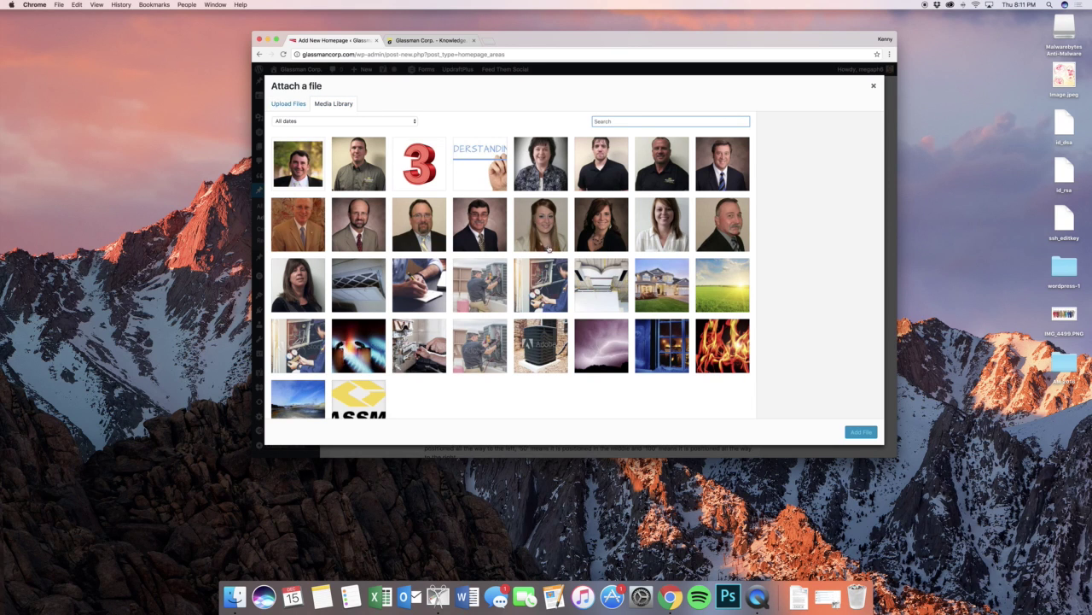
{"action": "scroll", "coordinate": [553, 256], "scroll_direction": "down", "scroll_amount": 1}
{"action": "left_click", "coordinate": [603, 319]}
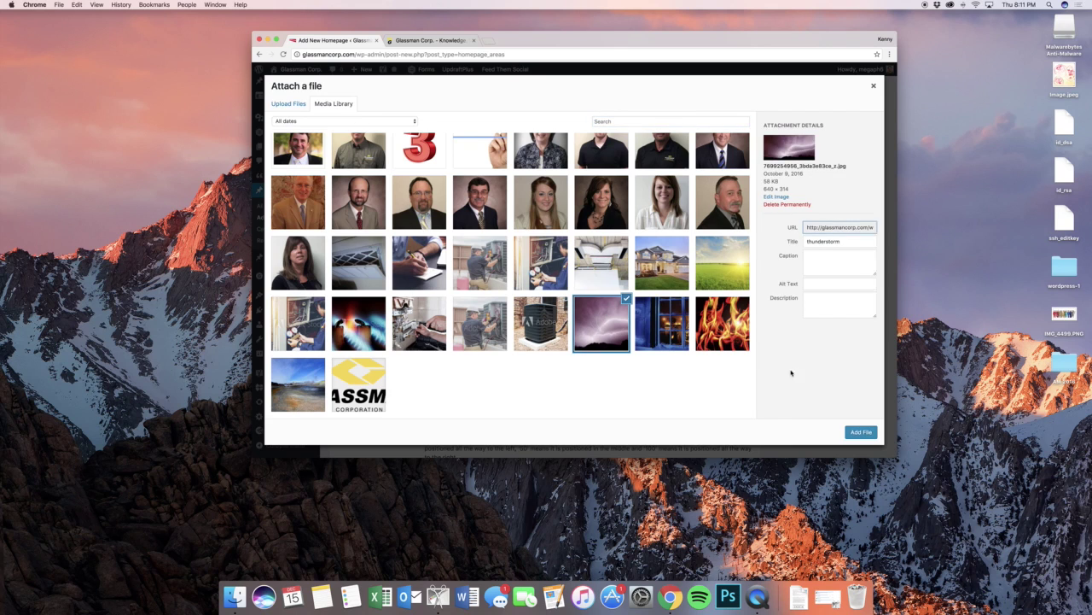
{"action": "left_click", "coordinate": [861, 430]}
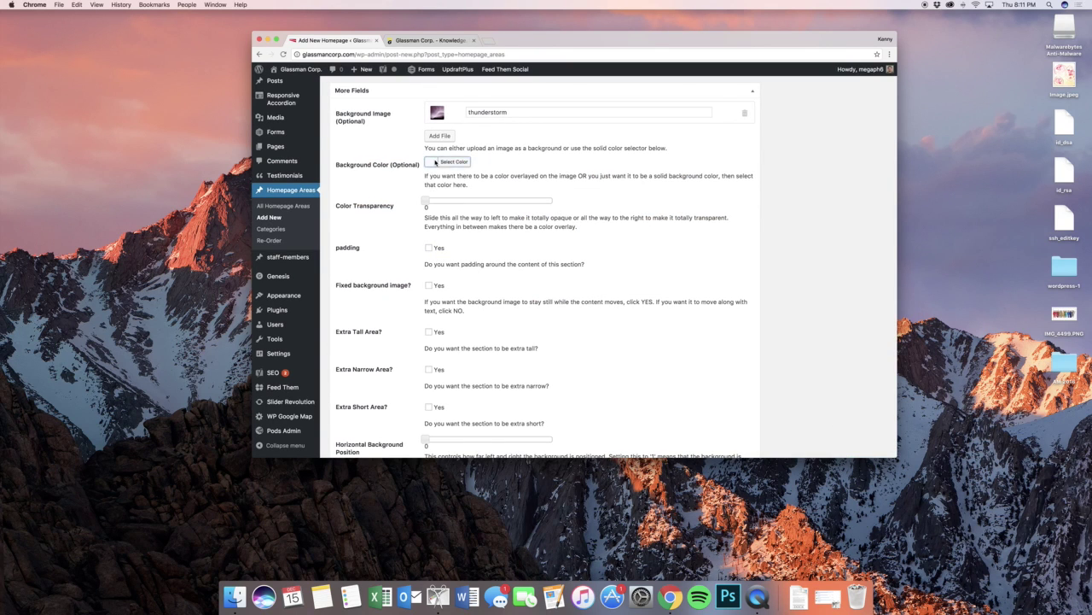
- Choose gold #be941a as the background overlay colour
{"action": "left_click", "coordinate": [435, 162]}
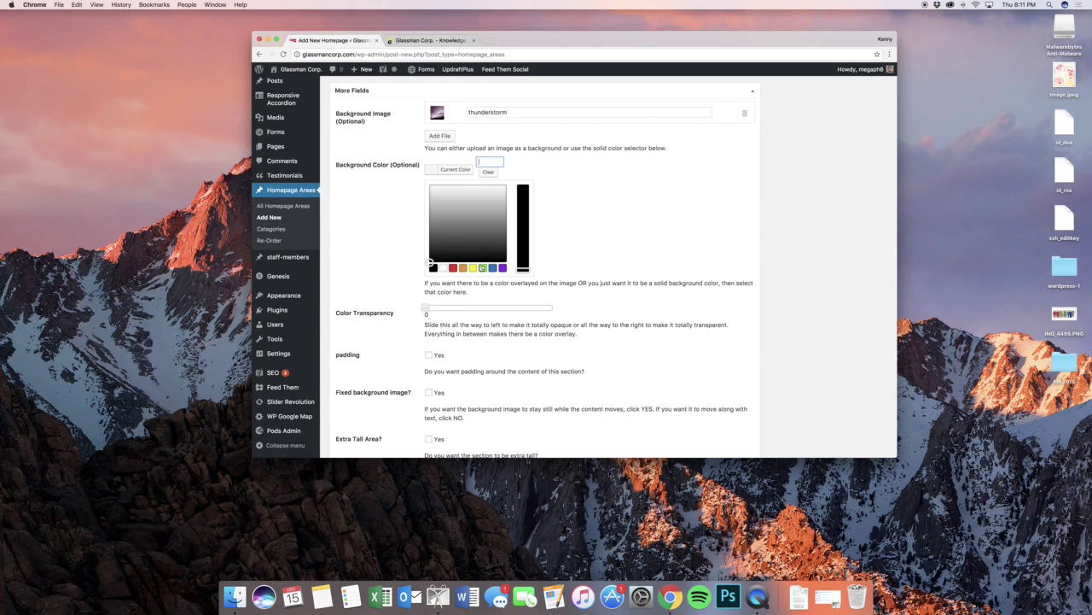
{"action": "left_click", "coordinate": [474, 268]}
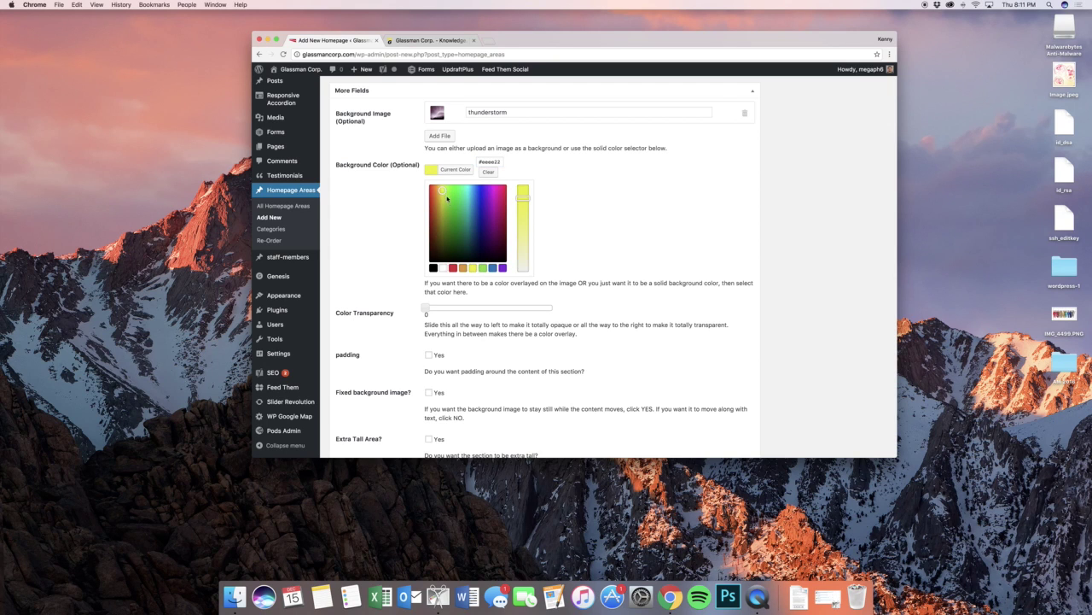
{"action": "left_click_drag", "start_coordinate": [442, 194], "coordinate": [441, 208]}
{"action": "left_click", "coordinate": [555, 161]}
- Set the colour transparency to 0.5 and turn padding on
{"action": "scroll", "coordinate": [642, 202], "scroll_direction": "down", "scroll_amount": 2}
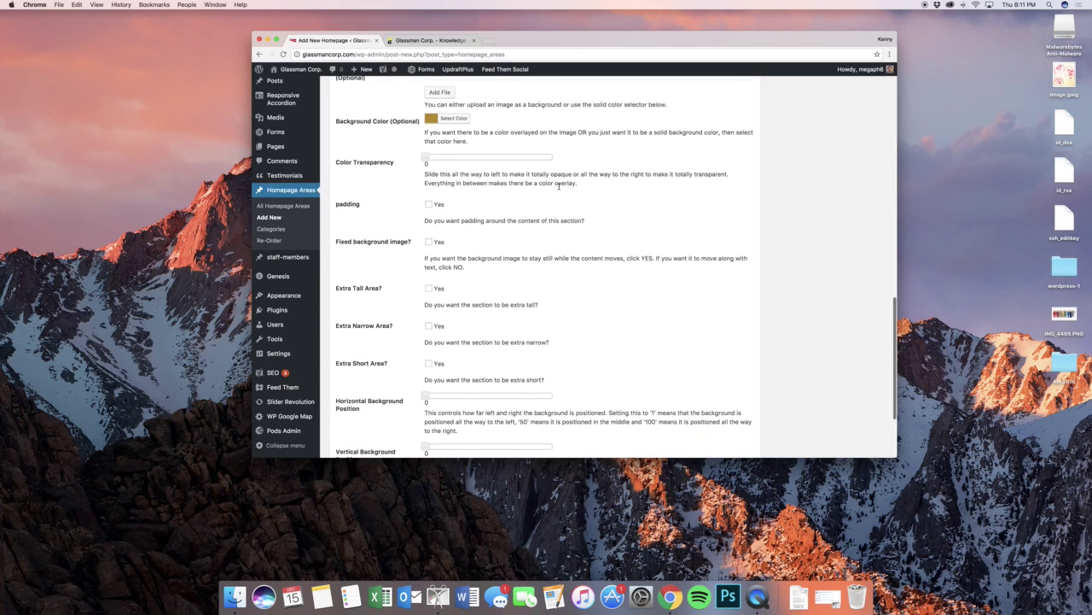
{"action": "left_click", "coordinate": [426, 160]}
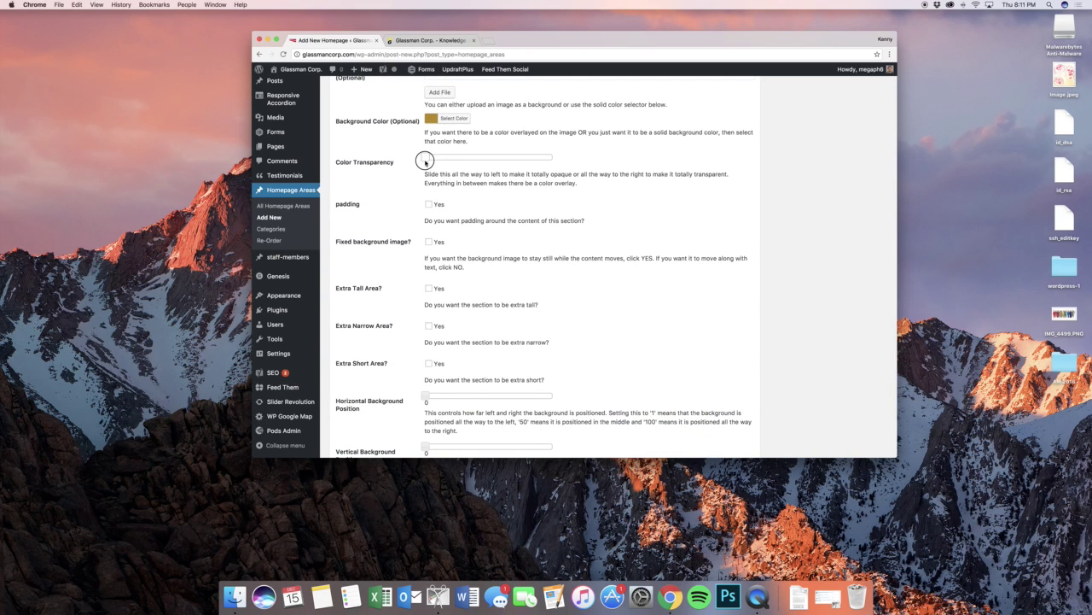
{"action": "left_click_drag", "start_coordinate": [426, 161], "coordinate": [659, 168]}
{"action": "left_click_drag", "start_coordinate": [660, 170], "coordinate": [657, 172]}
{"action": "left_click_drag", "start_coordinate": [549, 158], "coordinate": [488, 156]}
{"action": "scroll", "coordinate": [494, 151], "scroll_direction": "down", "scroll_amount": 1}
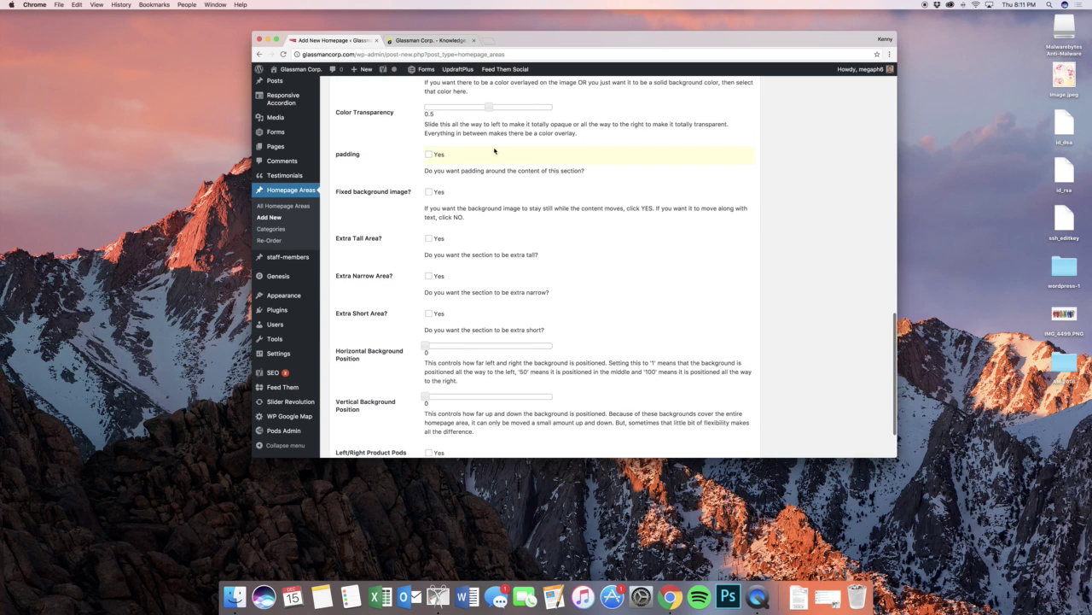
{"action": "left_click", "coordinate": [441, 158]}
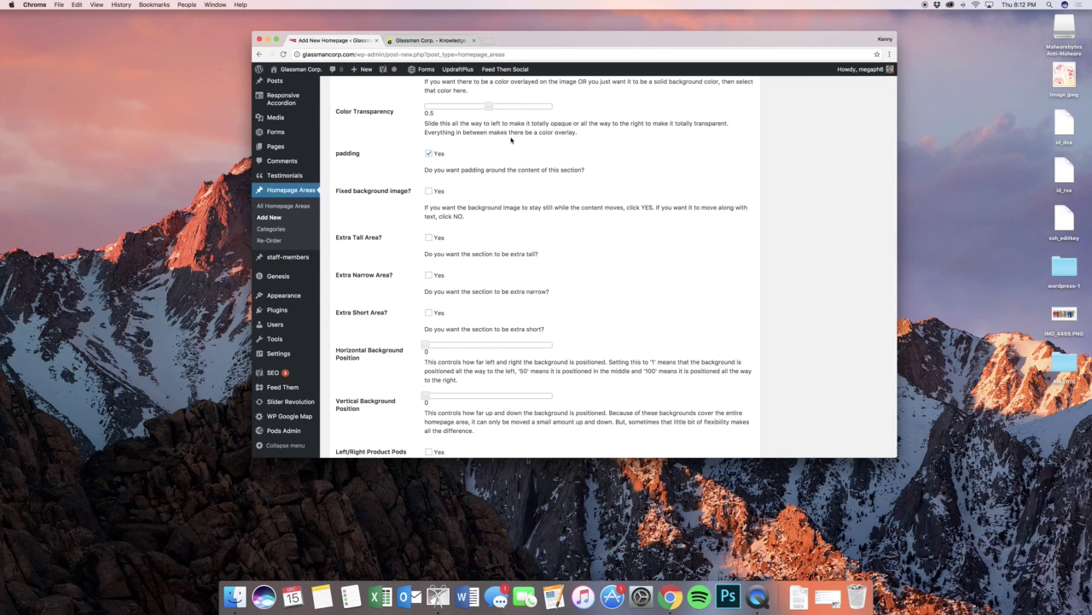
{"action": "key", "text": "ctrl+Tab"}
{"action": "scroll", "coordinate": [557, 231], "scroll_direction": "down", "scroll_amount": 5}
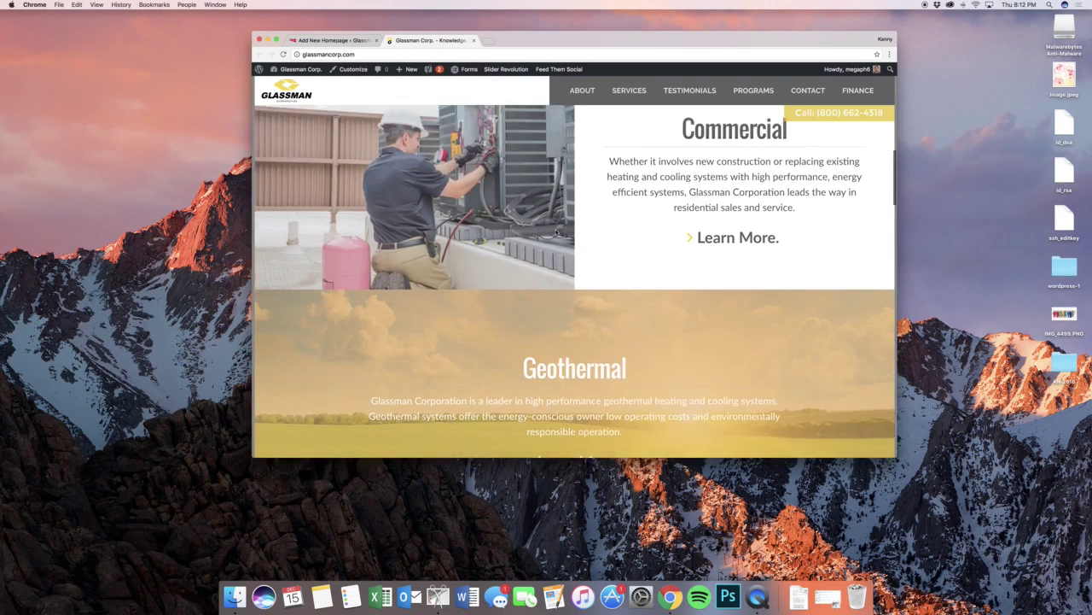
{"action": "scroll", "coordinate": [556, 230], "scroll_direction": "down", "scroll_amount": 3}
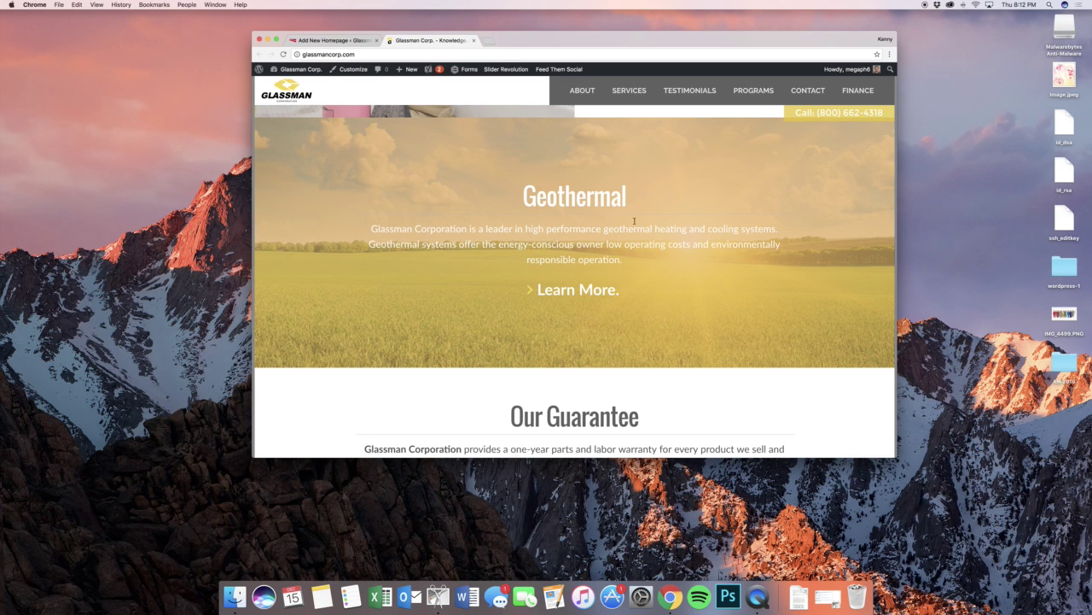
{"action": "scroll", "coordinate": [631, 224], "scroll_direction": "up", "scroll_amount": 5}
{"action": "scroll", "coordinate": [632, 224], "scroll_direction": "down", "scroll_amount": 10}
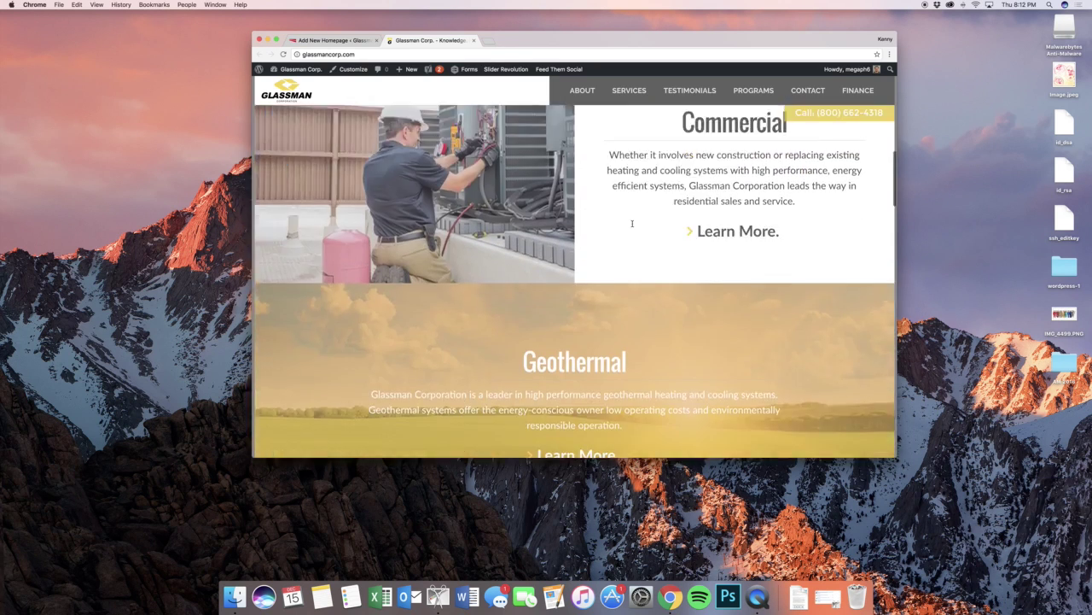
{"action": "scroll", "coordinate": [632, 223], "scroll_direction": "down", "scroll_amount": 6}
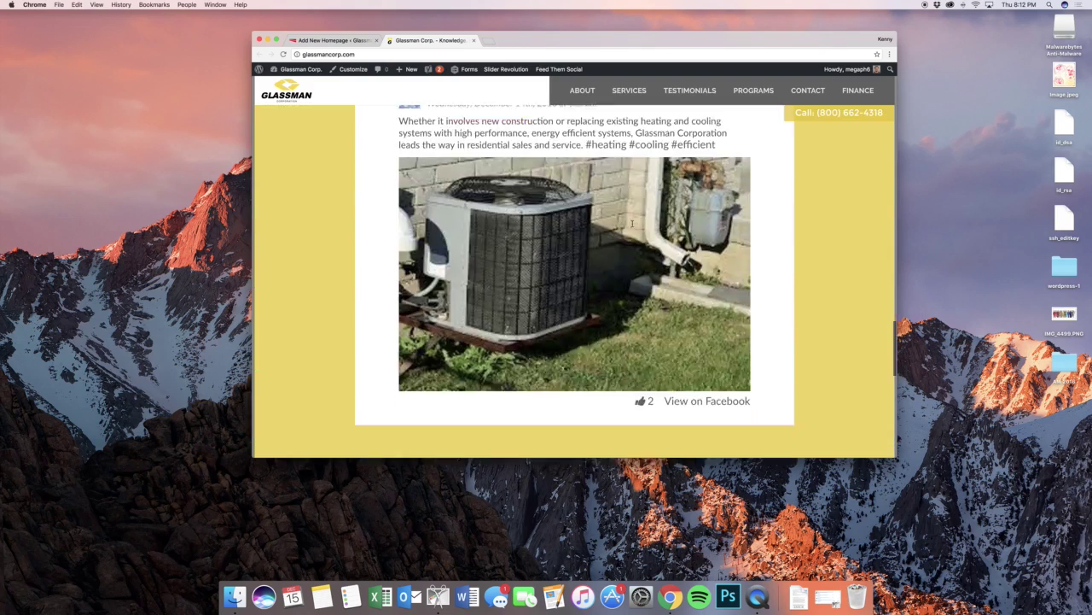
{"action": "scroll", "coordinate": [631, 224], "scroll_direction": "up", "scroll_amount": 14}
{"action": "scroll", "coordinate": [632, 223], "scroll_direction": "up", "scroll_amount": 10}
{"action": "scroll", "coordinate": [632, 224], "scroll_direction": "down", "scroll_amount": 12}
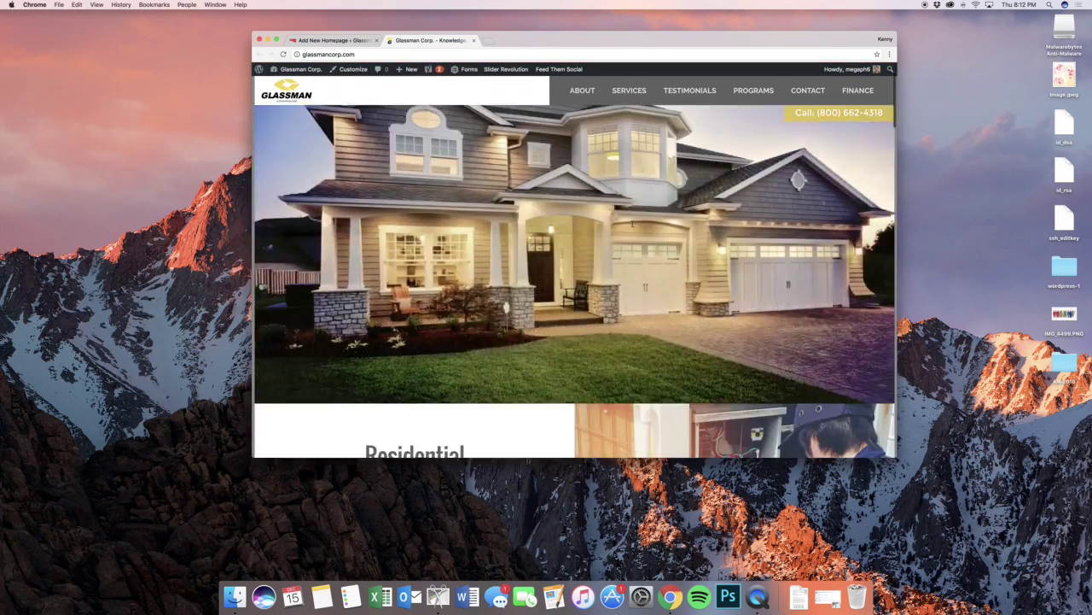
{"action": "left_click", "coordinate": [353, 41]}
{"action": "scroll", "coordinate": [502, 197], "scroll_direction": "down", "scroll_amount": 2}
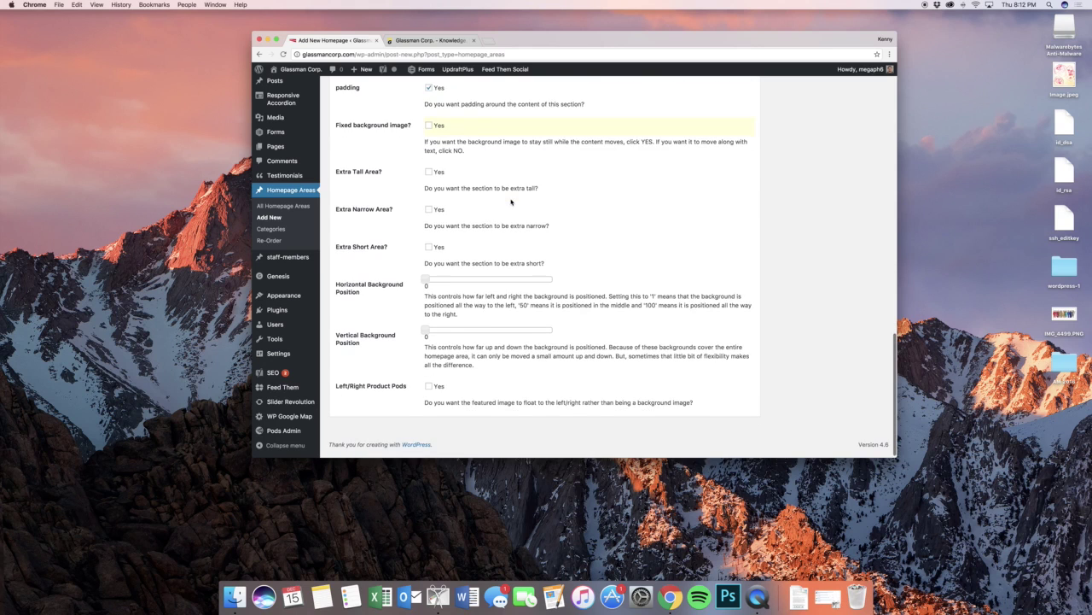
- Tick Yes for both Extra Tall Area and Extra Narrow Area on the Test area
{"action": "left_click", "coordinate": [429, 172]}
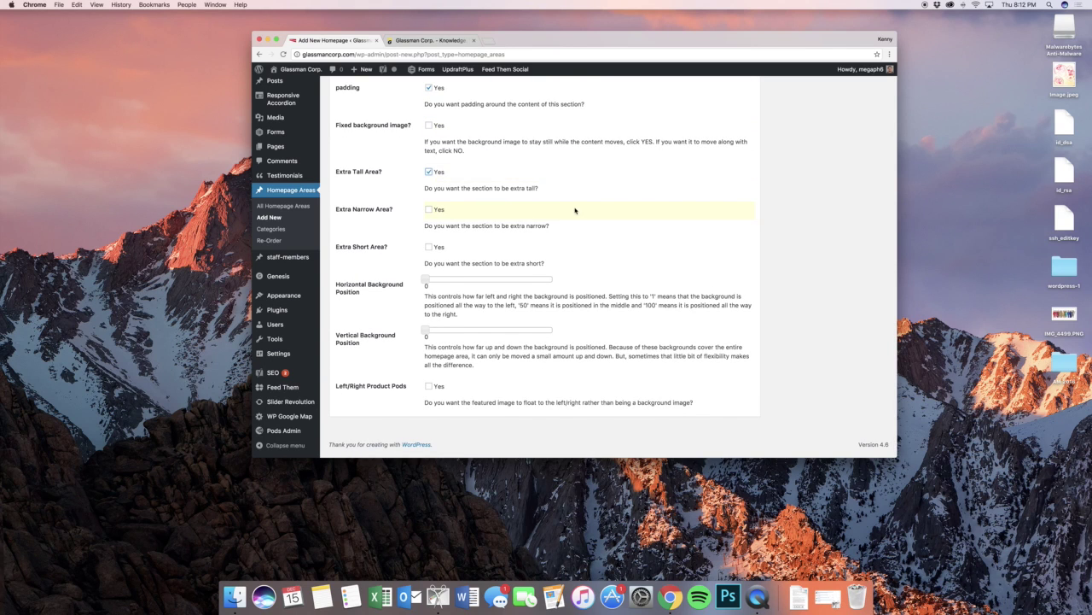
{"action": "left_click", "coordinate": [429, 209]}
{"action": "scroll", "coordinate": [622, 231], "scroll_direction": "down", "scroll_amount": 1}
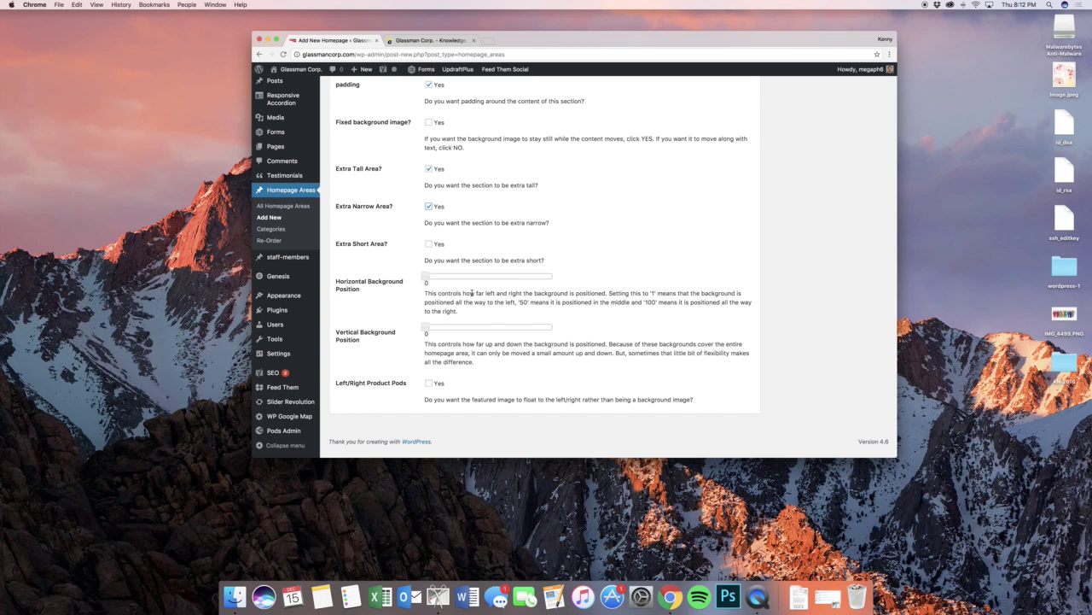
{"action": "triple_click", "coordinate": [472, 293]}
{"action": "left_click", "coordinate": [472, 292]}
{"action": "scroll", "coordinate": [615, 341], "scroll_direction": "up", "scroll_amount": 15}
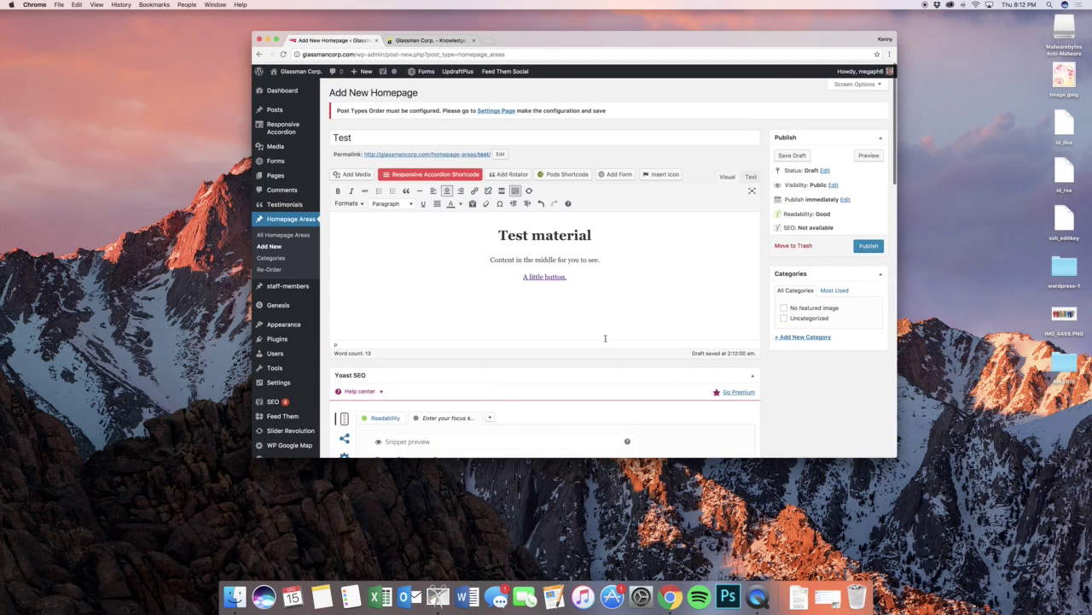
- Publish the Test area and view its Test material storm banner on the live homepage
{"action": "left_click", "coordinate": [869, 244]}
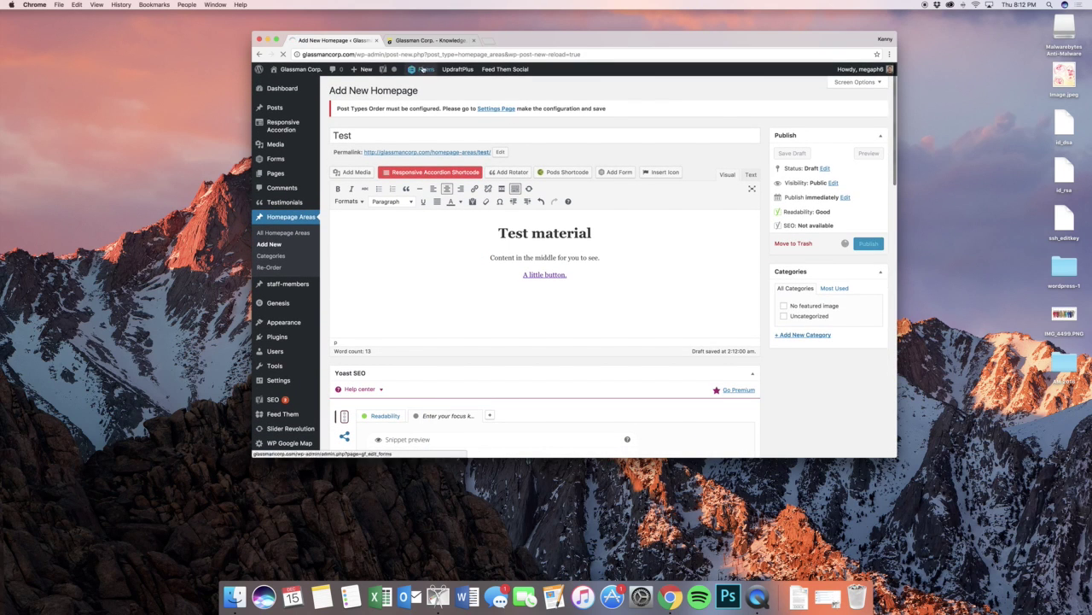
{"action": "left_click", "coordinate": [417, 41]}
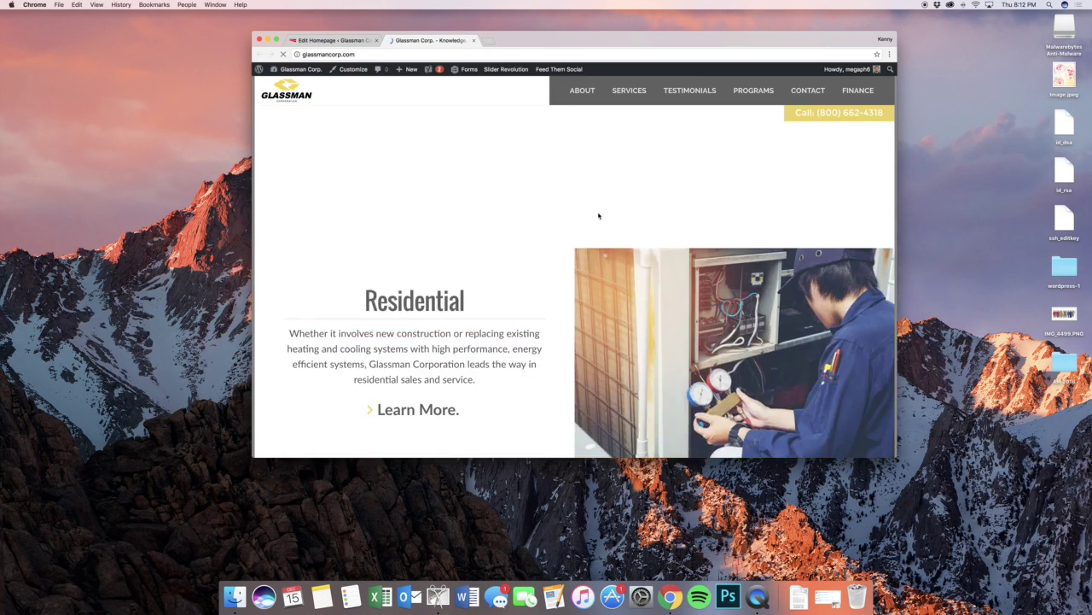
{"action": "scroll", "coordinate": [599, 216], "scroll_direction": "down", "scroll_amount": 10}
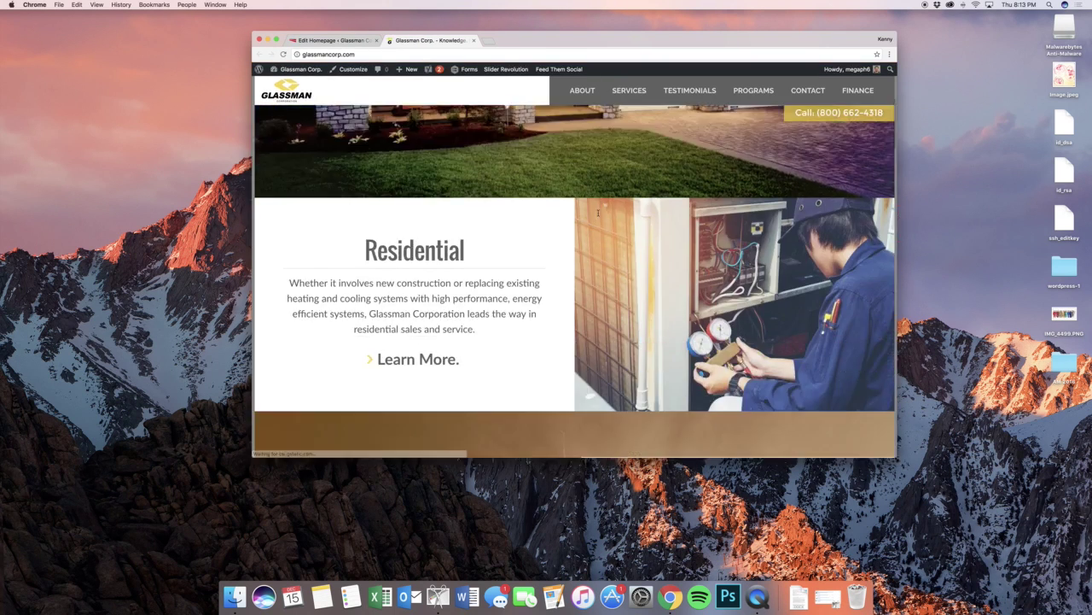
{"action": "scroll", "coordinate": [581, 216], "scroll_direction": "down", "scroll_amount": 10}
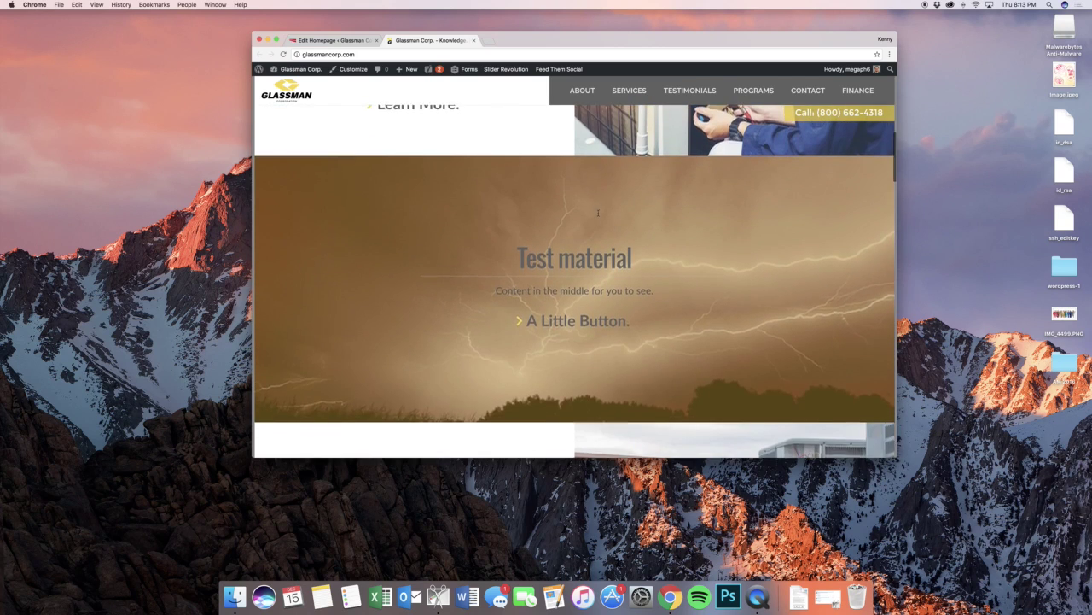
{"action": "scroll", "coordinate": [545, 215], "scroll_direction": "up", "scroll_amount": 15}
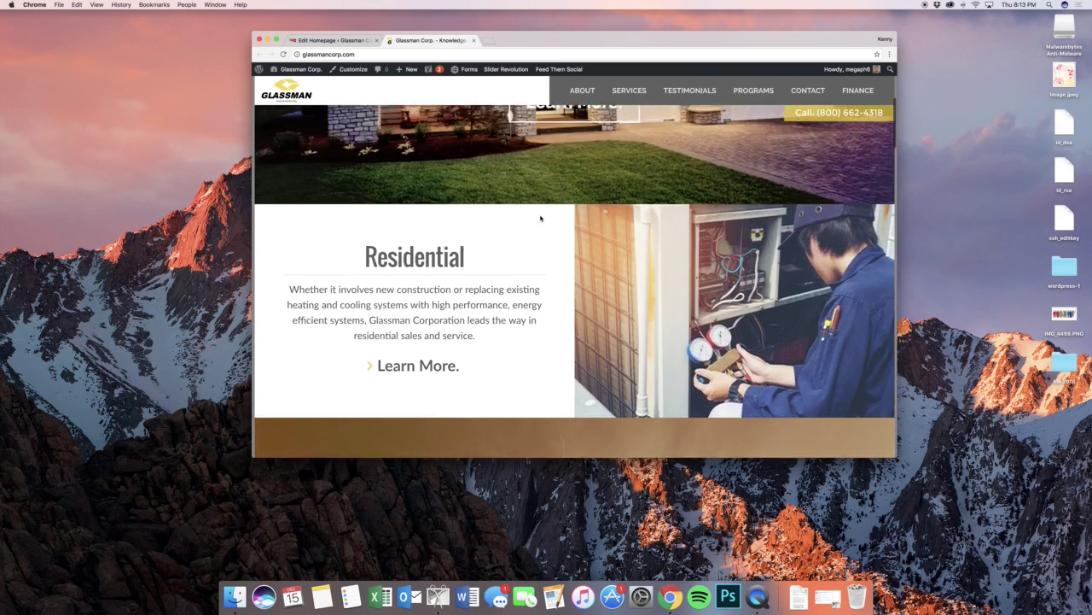
{"action": "scroll", "coordinate": [540, 219], "scroll_direction": "down", "scroll_amount": 10}
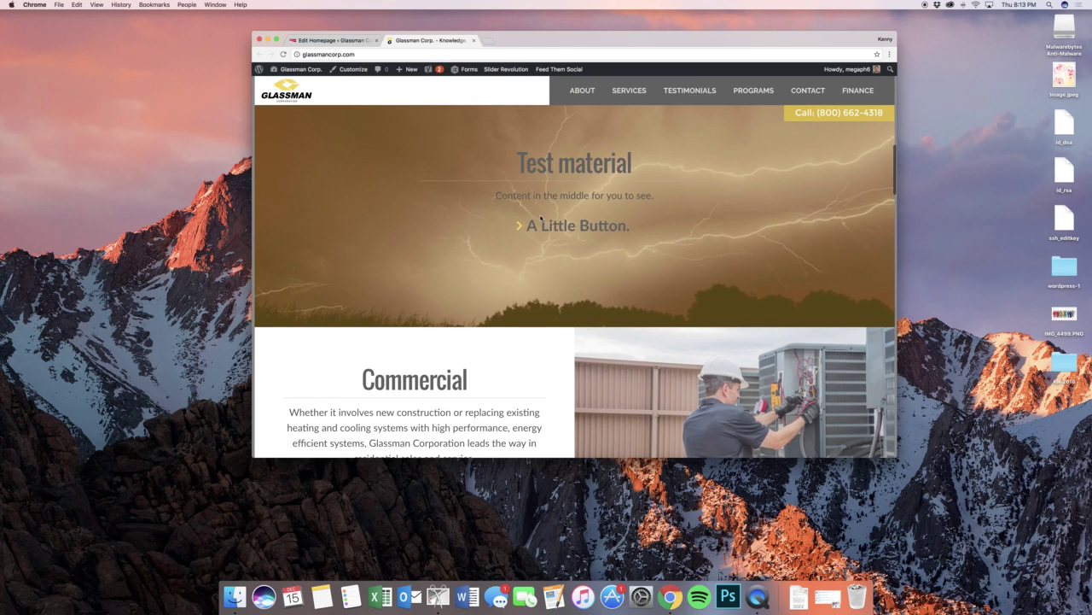
{"action": "scroll", "coordinate": [541, 218], "scroll_direction": "up", "scroll_amount": 2}
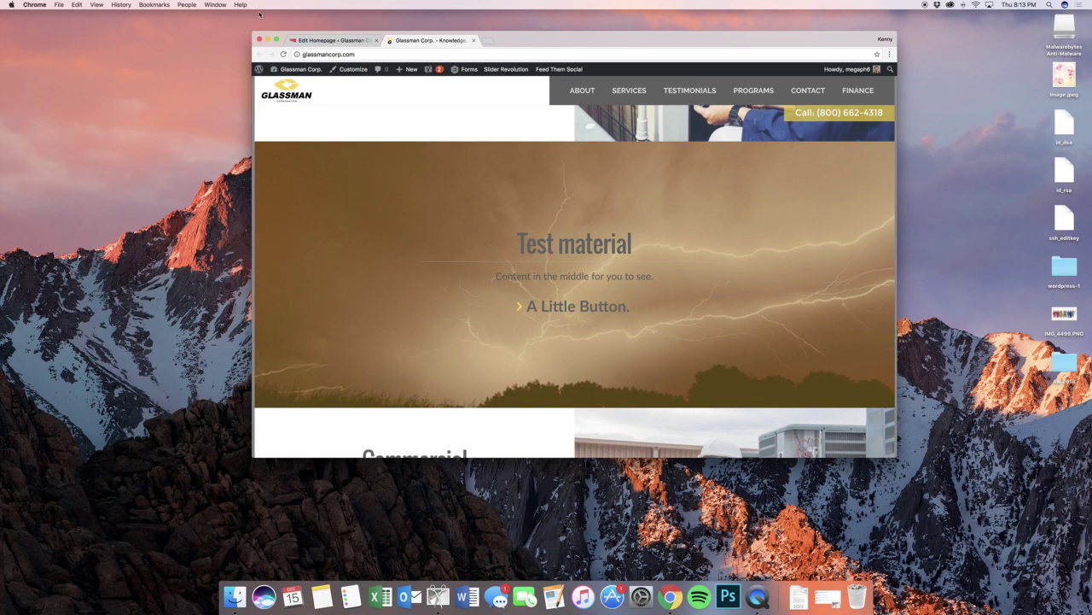
{"action": "left_click", "coordinate": [300, 40]}
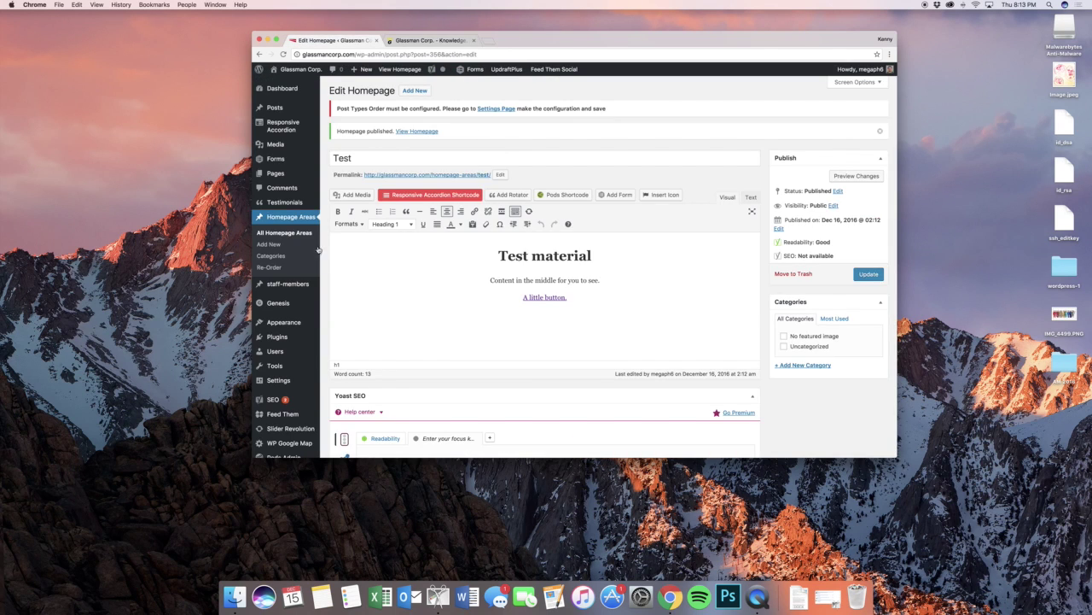
- Drag the Test row below Testimonials, check the live order, then reopen Test for editing
{"action": "left_click", "coordinate": [279, 234]}
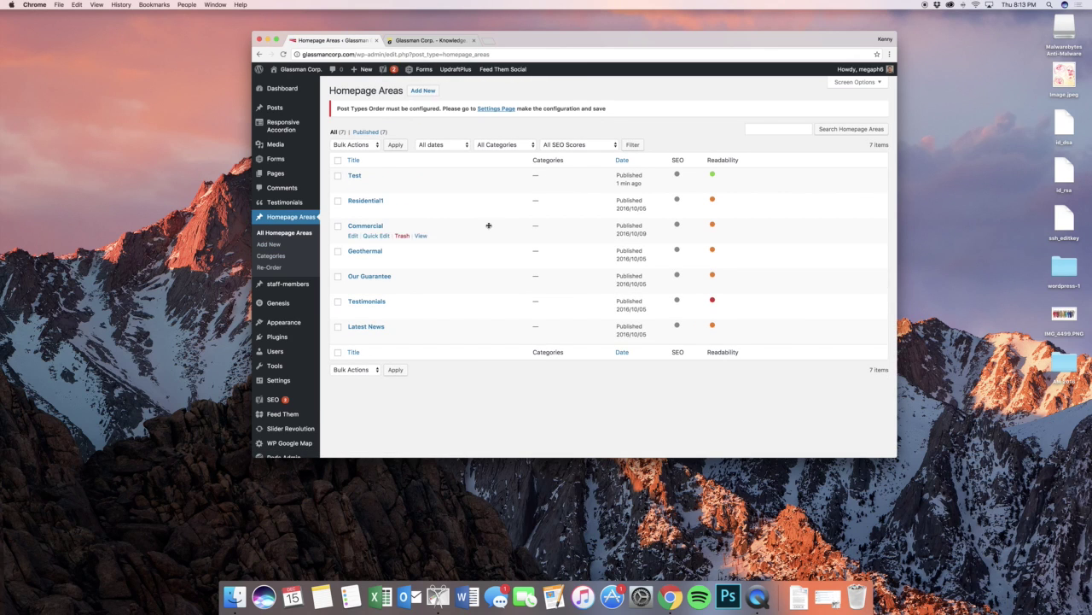
{"action": "left_click_drag", "start_coordinate": [476, 180], "coordinate": [508, 334]}
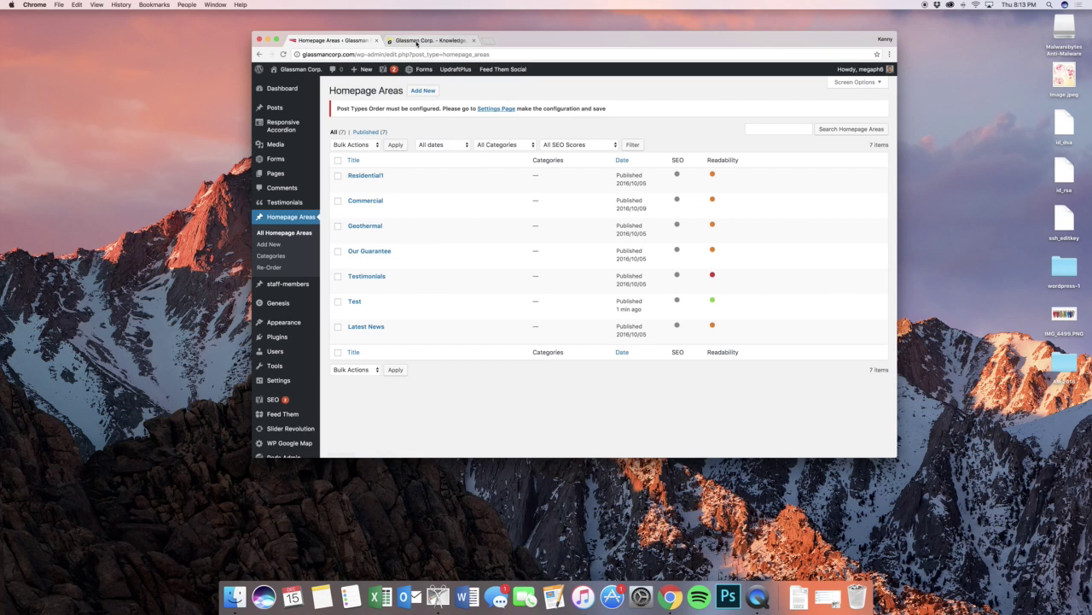
{"action": "left_click", "coordinate": [422, 40]}
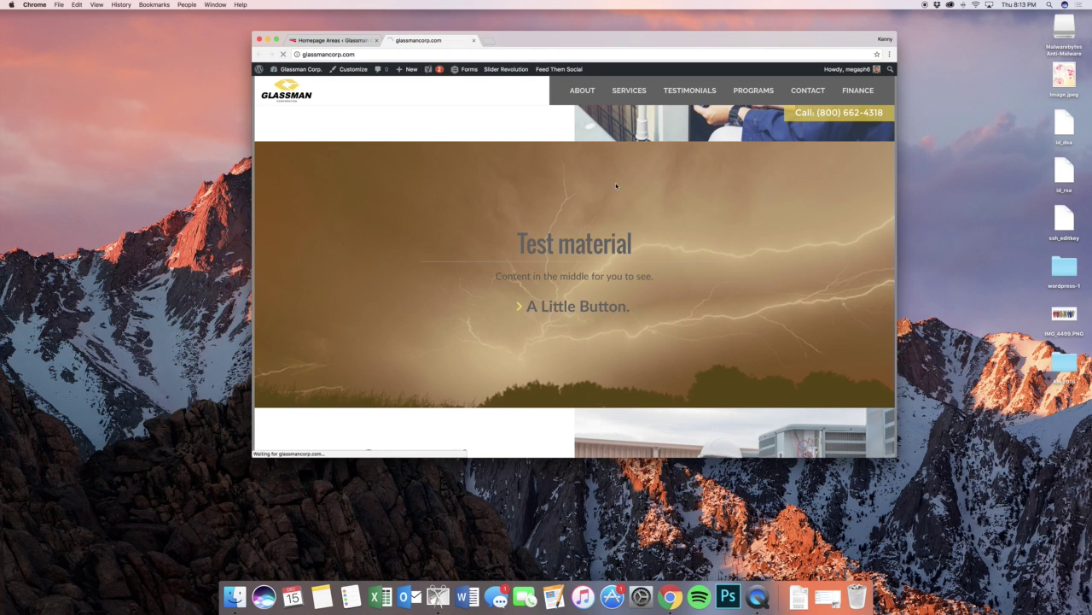
{"action": "scroll", "coordinate": [657, 207], "scroll_direction": "down", "scroll_amount": 10}
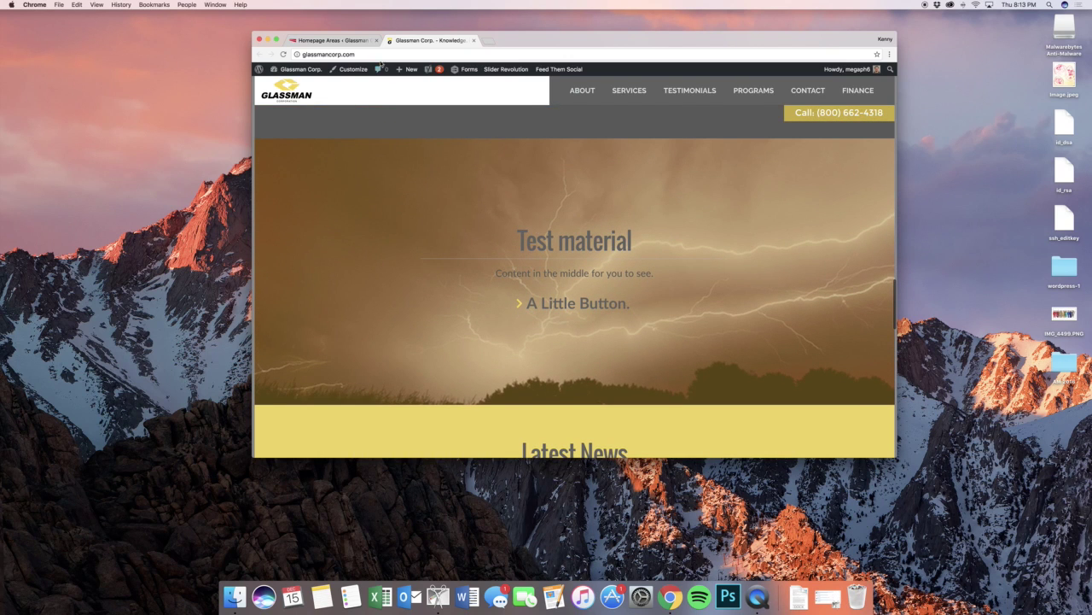
{"action": "left_click", "coordinate": [333, 40]}
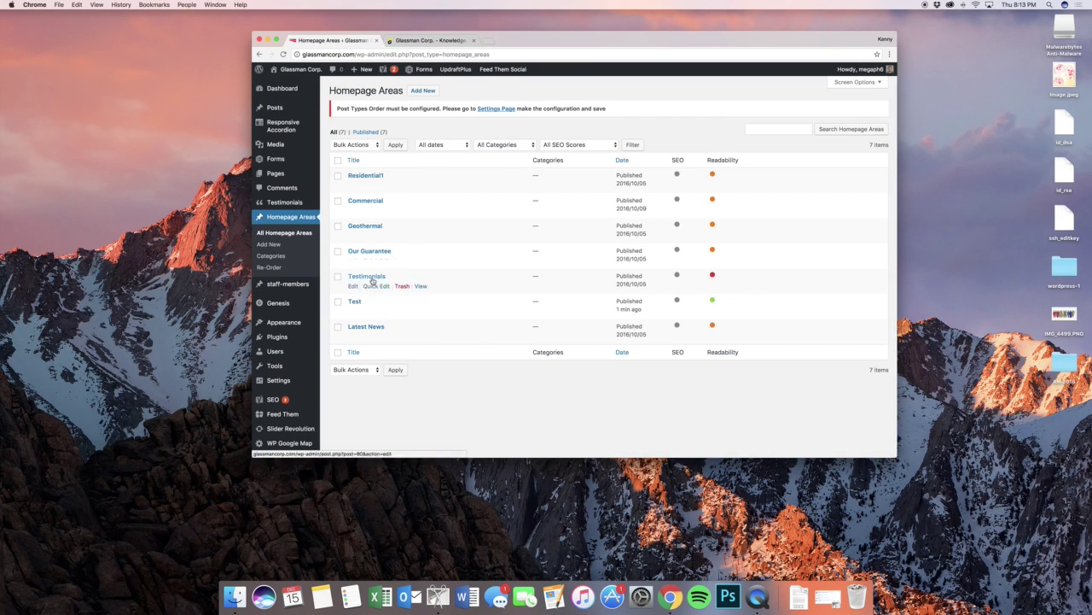
{"action": "left_click", "coordinate": [354, 312]}
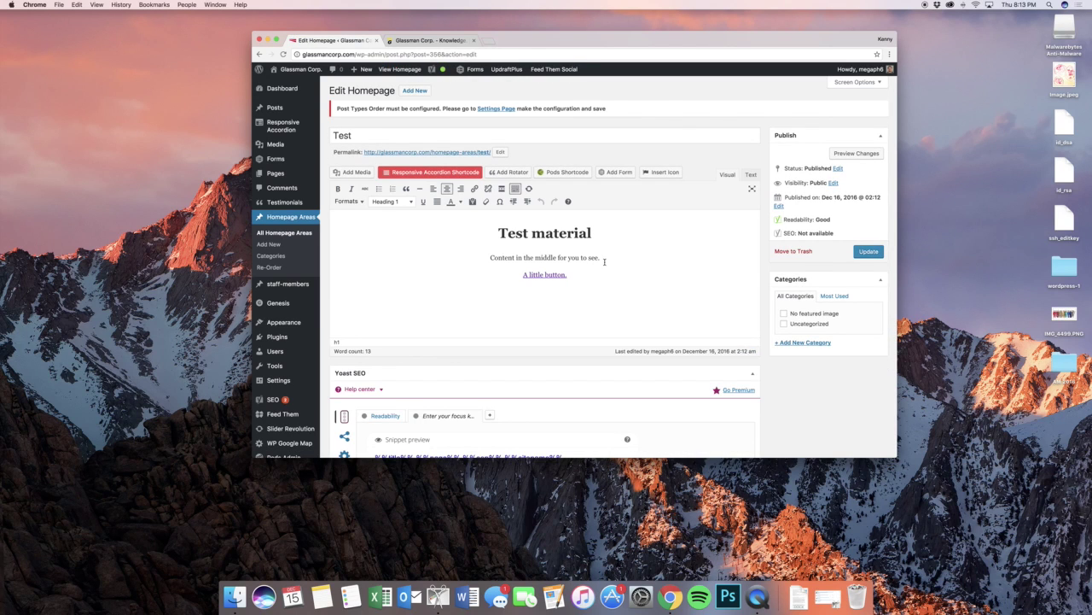
- Apply the White Text format to all of the Test area's content
{"action": "left_click_drag", "start_coordinate": [585, 279], "coordinate": [509, 235]}
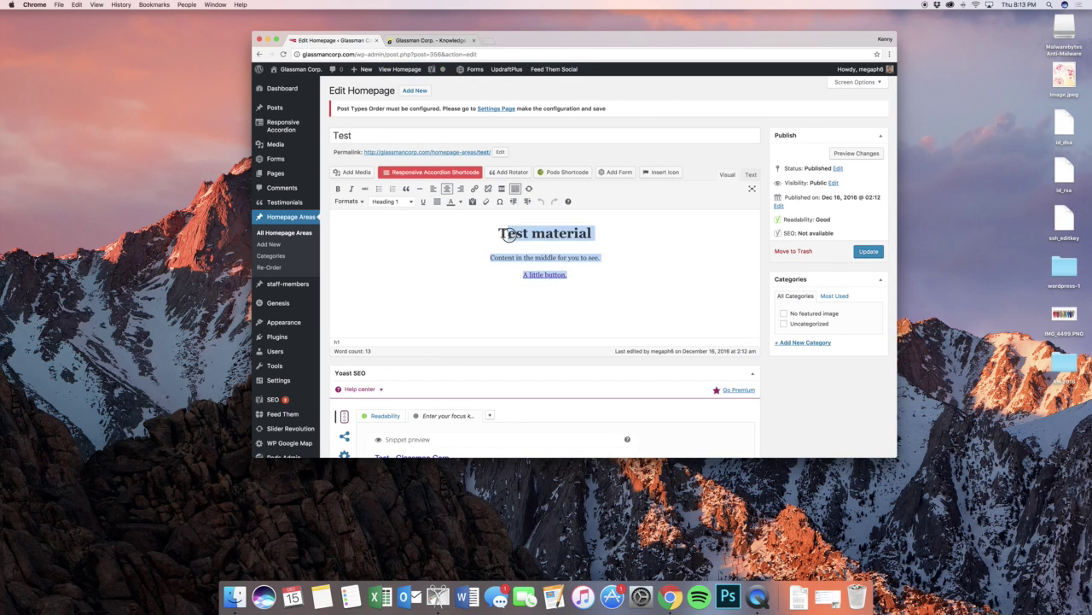
{"action": "left_click", "coordinate": [363, 202]}
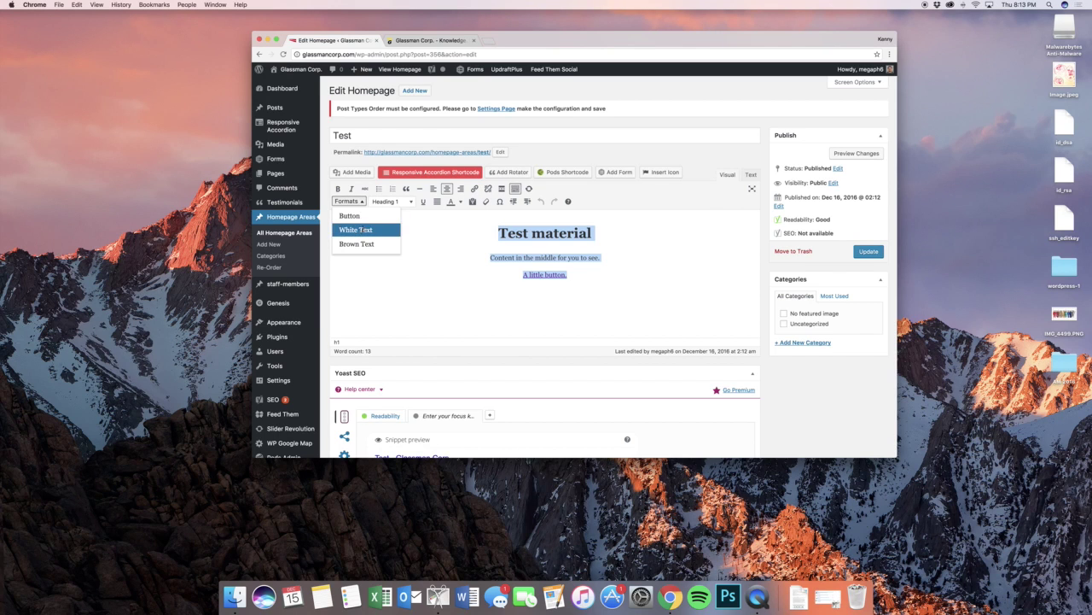
{"action": "left_click", "coordinate": [359, 227]}
{"action": "left_click", "coordinate": [532, 233]}
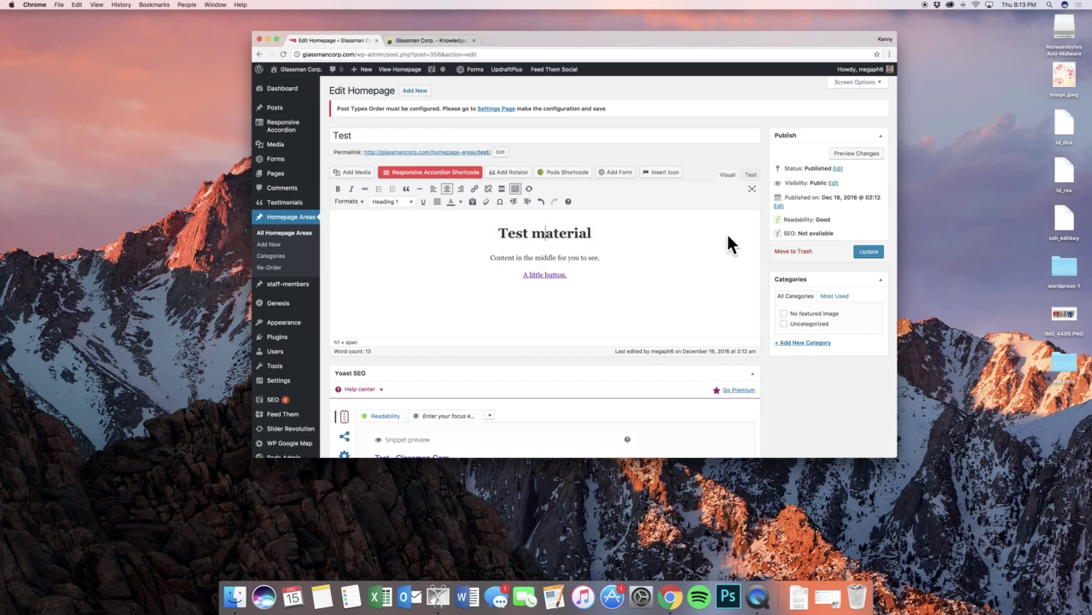
- Turn on Fixed background image, update the area, and view it on the live site
{"action": "scroll", "coordinate": [728, 236], "scroll_direction": "down", "scroll_amount": 20}
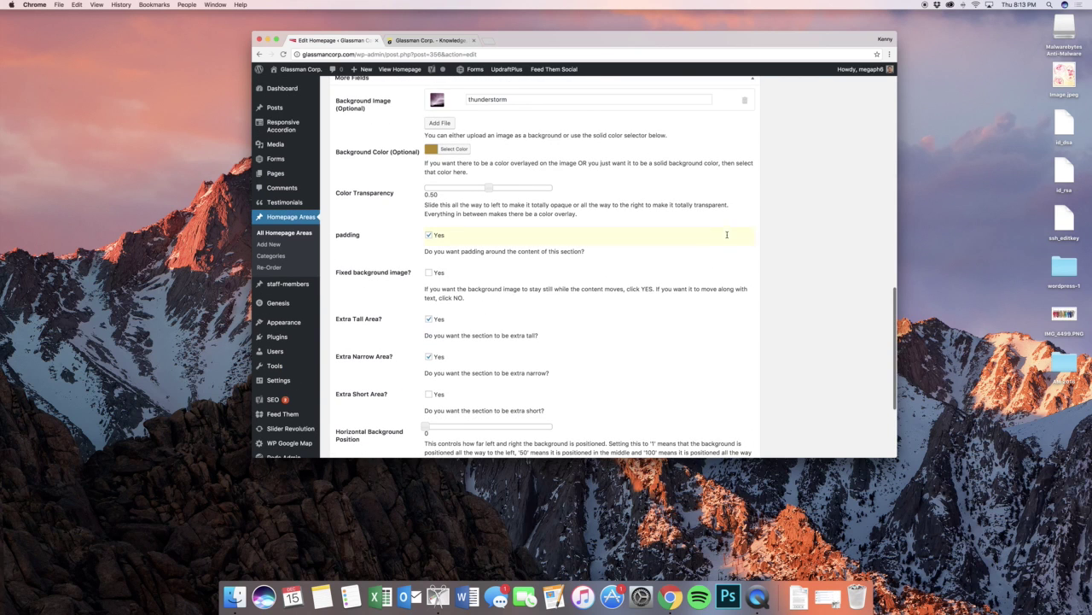
{"action": "left_click", "coordinate": [429, 273]}
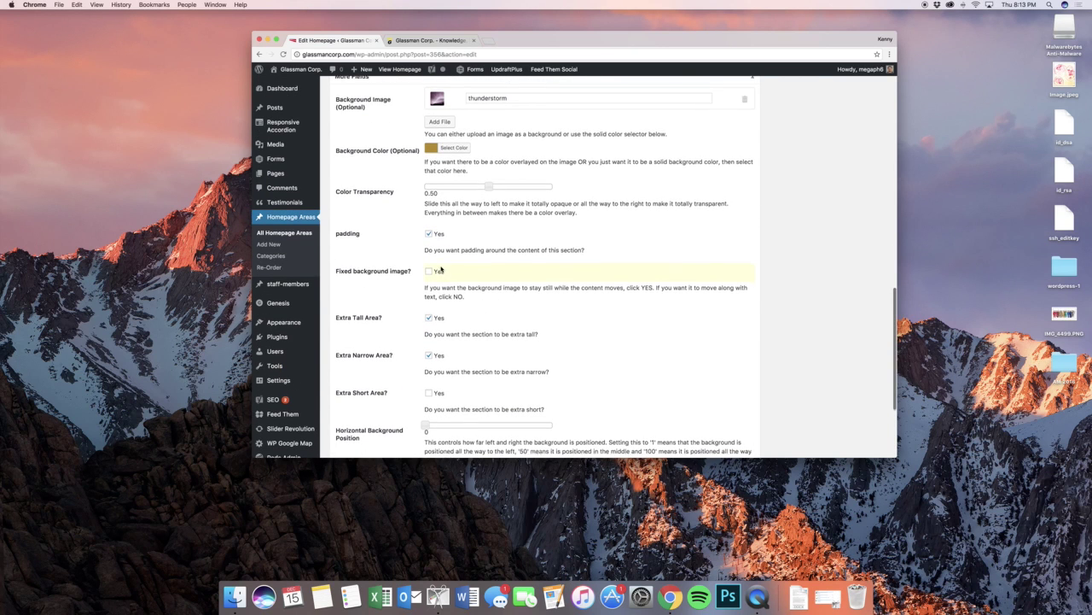
{"action": "scroll", "coordinate": [626, 281], "scroll_direction": "up", "scroll_amount": 1}
{"action": "scroll", "coordinate": [626, 281], "scroll_direction": "up", "scroll_amount": 20}
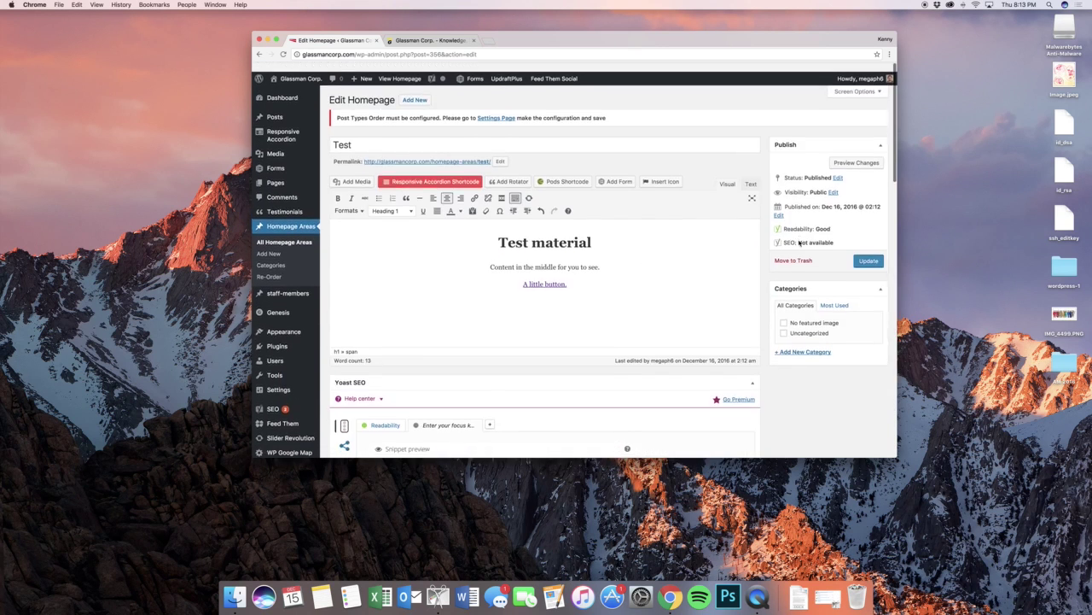
{"action": "left_click", "coordinate": [869, 251]}
{"action": "left_click", "coordinate": [428, 41]}
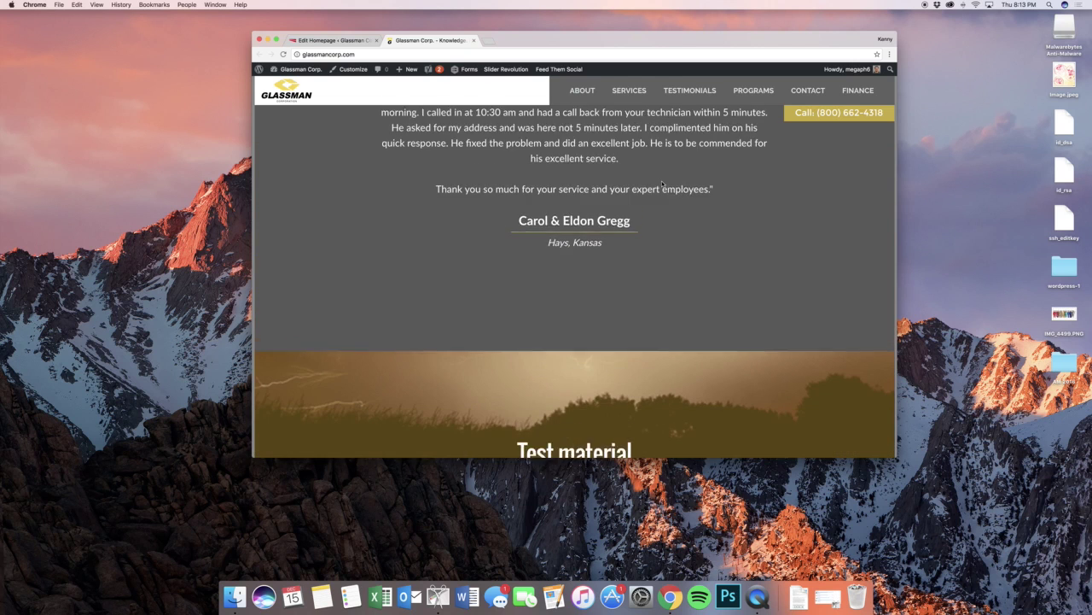
- Move the Test homepage area to the trash
{"action": "scroll", "coordinate": [662, 182], "scroll_direction": "down", "scroll_amount": 3}
{"action": "scroll", "coordinate": [661, 182], "scroll_direction": "up", "scroll_amount": 6}
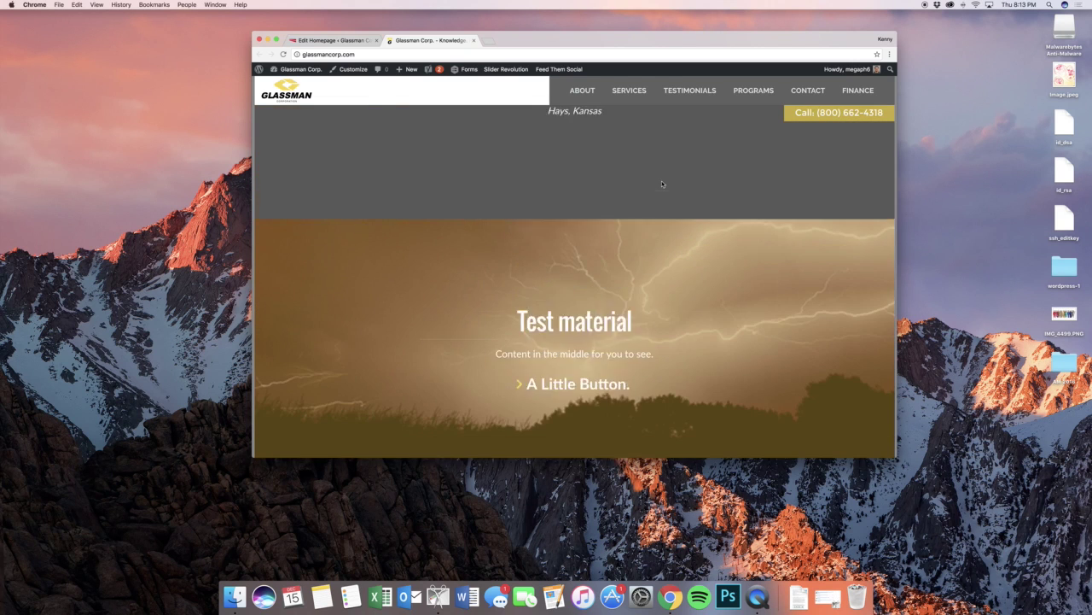
{"action": "scroll", "coordinate": [662, 182], "scroll_direction": "down", "scroll_amount": 3}
{"action": "scroll", "coordinate": [661, 183], "scroll_direction": "down", "scroll_amount": 3}
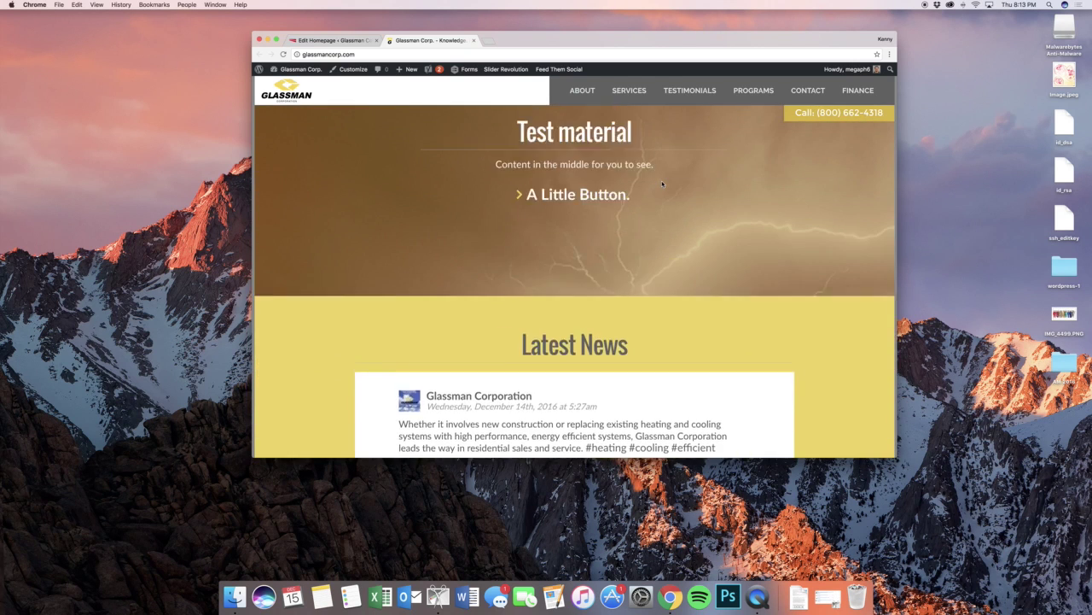
{"action": "scroll", "coordinate": [661, 184], "scroll_direction": "up", "scroll_amount": 6}
{"action": "scroll", "coordinate": [661, 184], "scroll_direction": "down", "scroll_amount": 3}
{"action": "scroll", "coordinate": [662, 183], "scroll_direction": "down", "scroll_amount": 1}
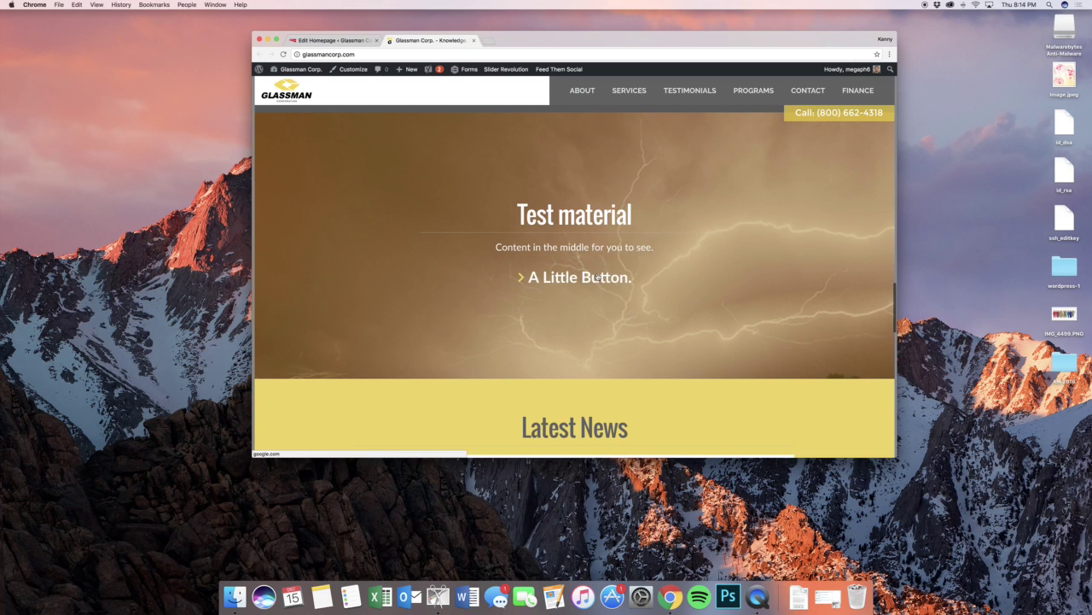
{"action": "left_click", "coordinate": [356, 42]}
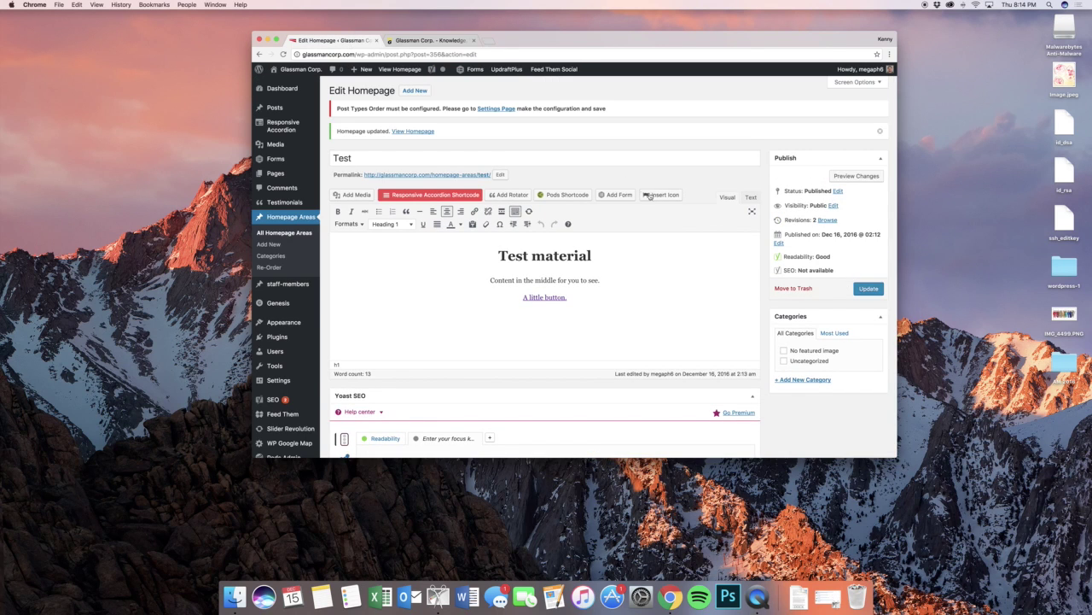
{"action": "left_click", "coordinate": [778, 288]}
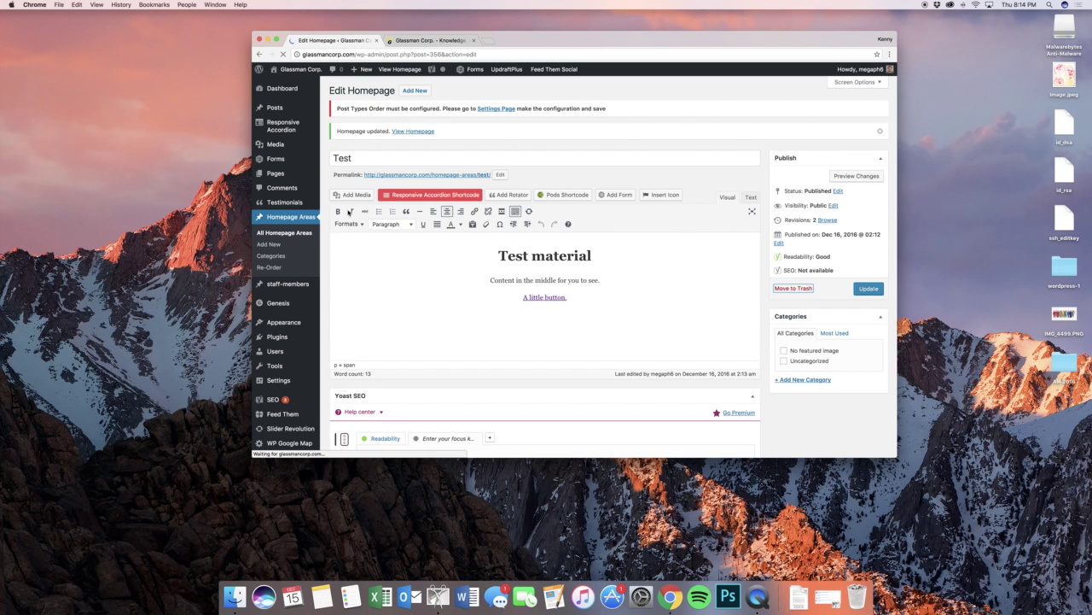
- Permanently delete Test from the homepage areas Trash
{"action": "left_click", "coordinate": [300, 234]}
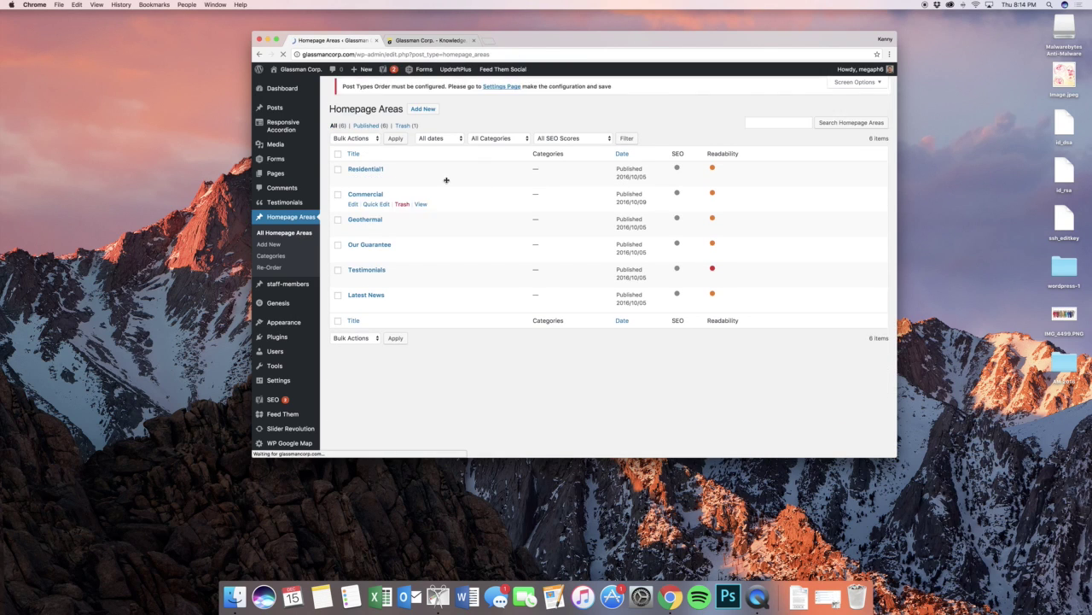
{"action": "left_click", "coordinate": [405, 133]}
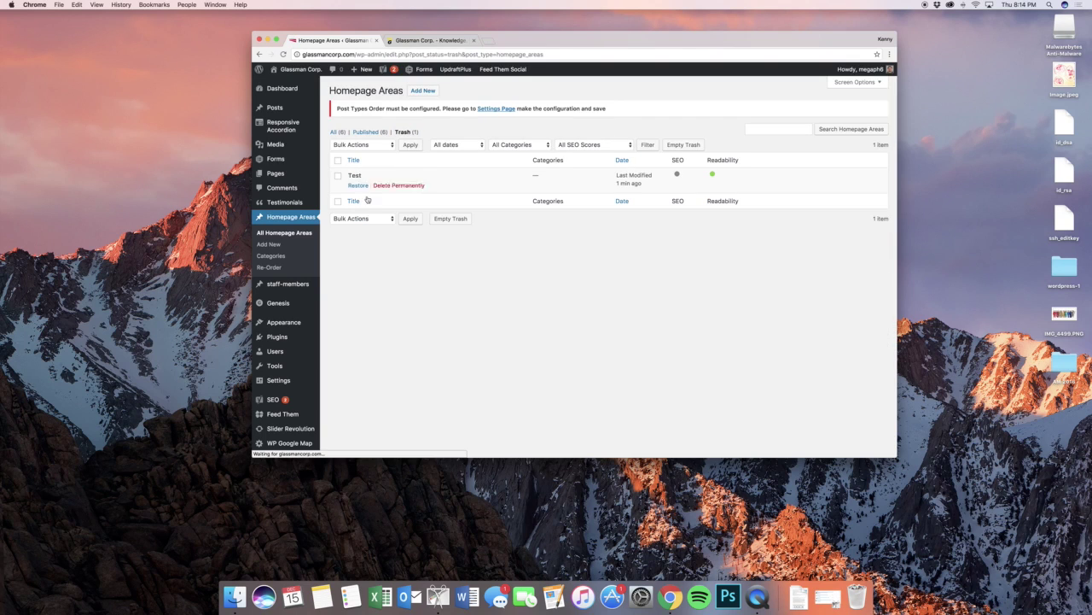
{"action": "left_click", "coordinate": [381, 187]}
{"action": "scroll", "coordinate": [367, 239], "scroll_direction": "down", "scroll_amount": 1}
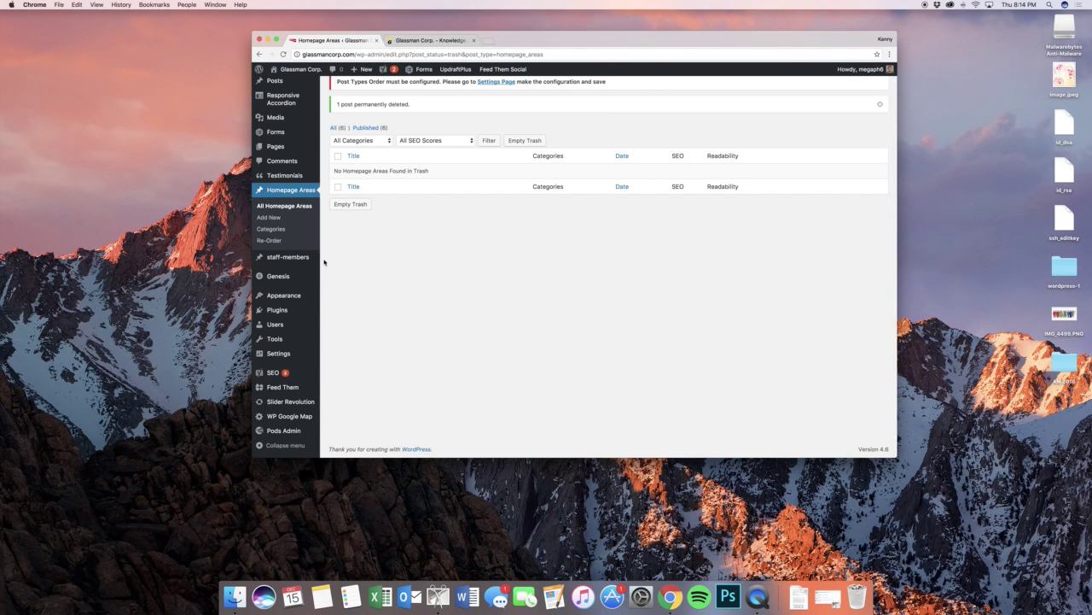
{"action": "mouse_move", "coordinate": [300, 265]}
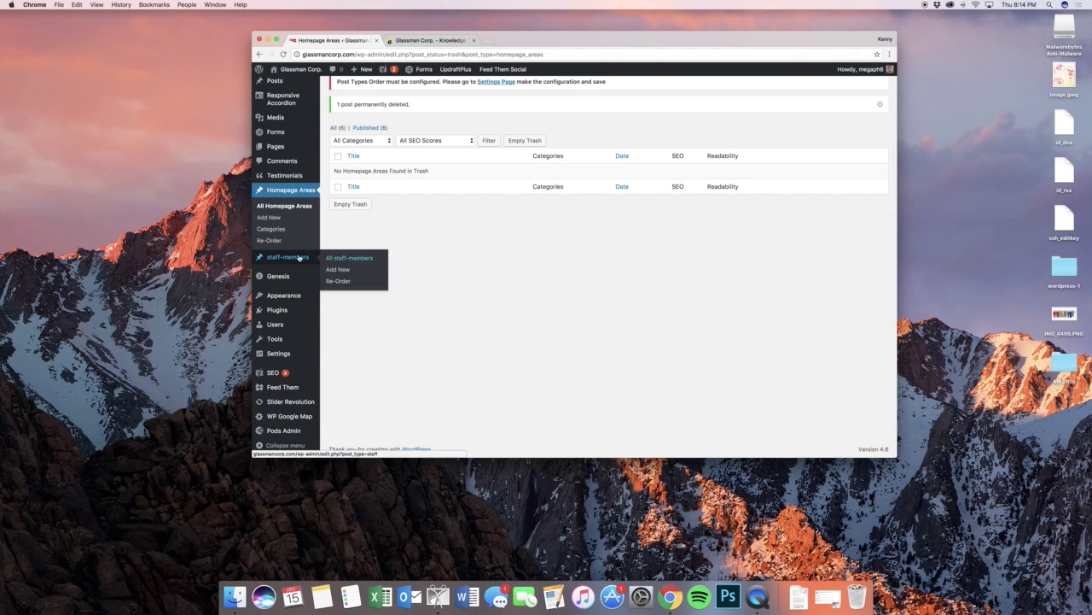
- Open the About > Our Team page on the live site
{"action": "left_click", "coordinate": [431, 40]}
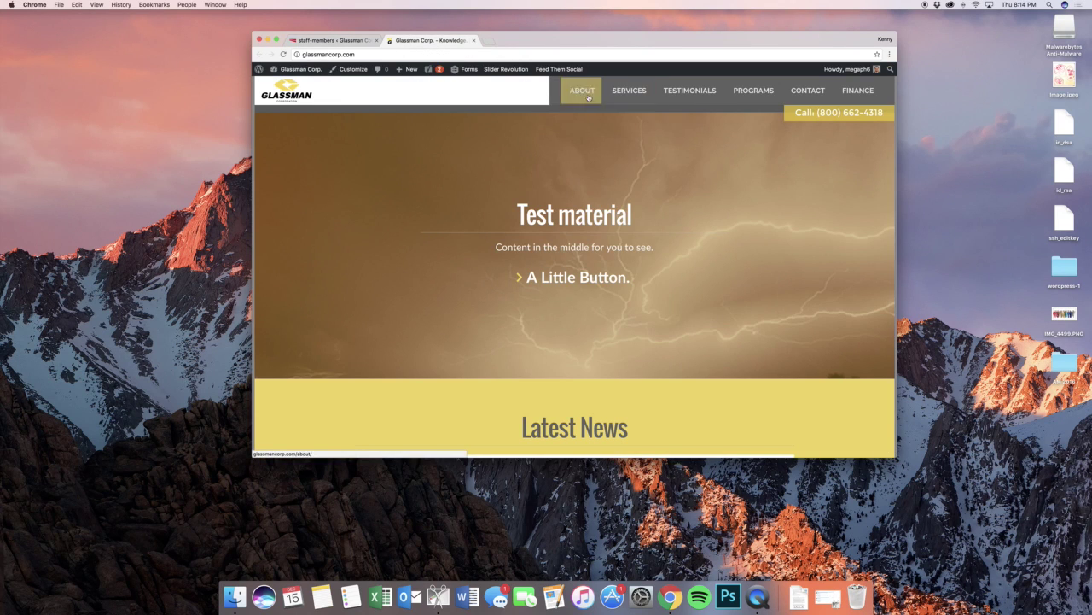
{"action": "mouse_move", "coordinate": [599, 122]}
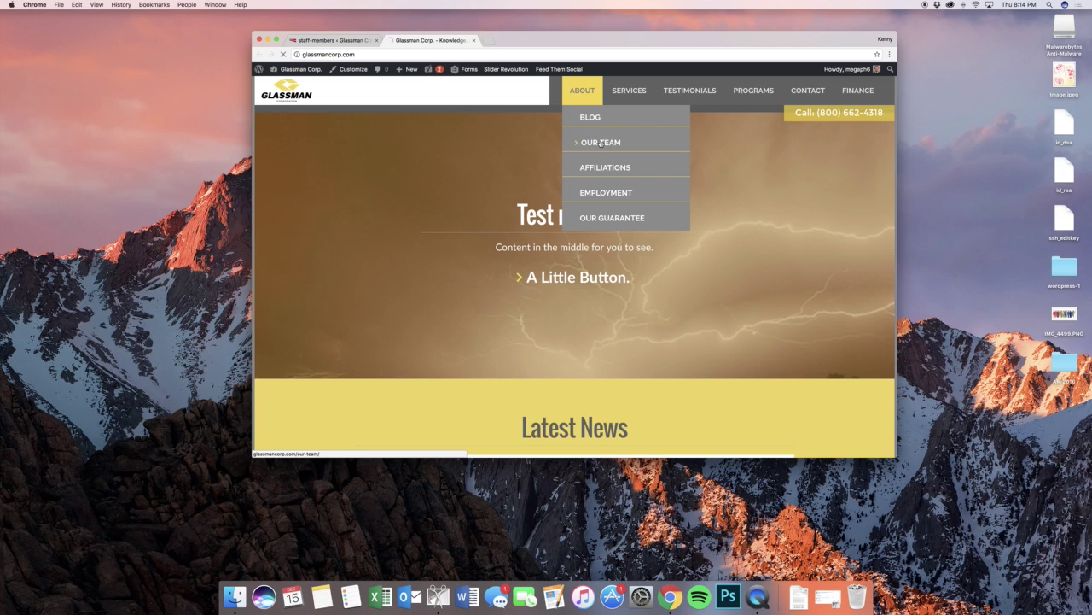
{"action": "left_click", "coordinate": [601, 144]}
{"action": "scroll", "coordinate": [560, 219], "scroll_direction": "down", "scroll_amount": 5}
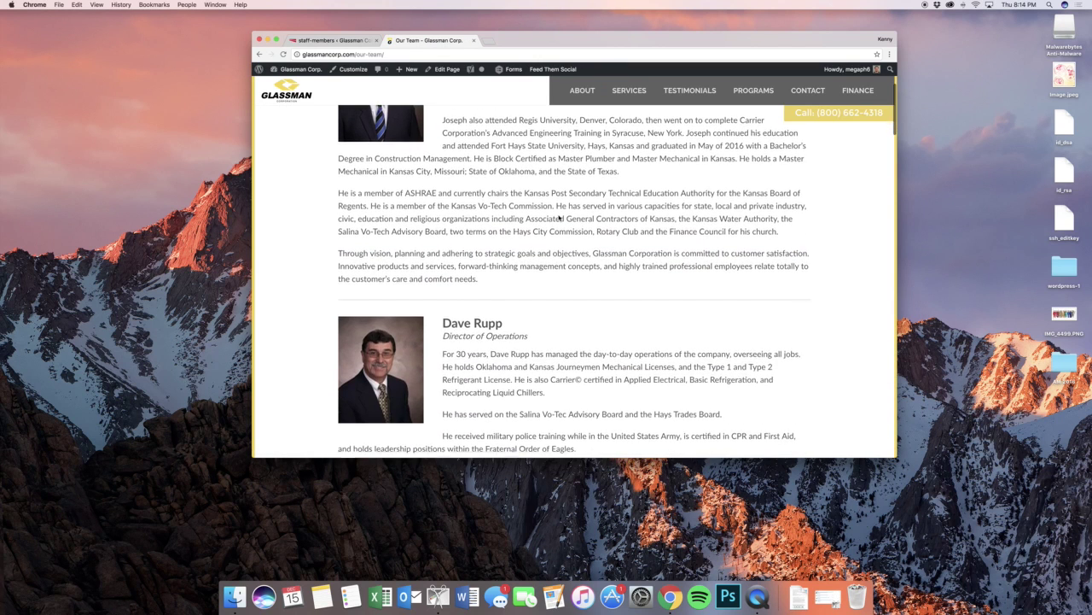
{"action": "scroll", "coordinate": [560, 218], "scroll_direction": "up", "scroll_amount": 5}
- Open the President/CEO staff entry and review its name and position fields
{"action": "left_click", "coordinate": [360, 40]}
{"action": "scroll", "coordinate": [547, 289], "scroll_direction": "down", "scroll_amount": 3}
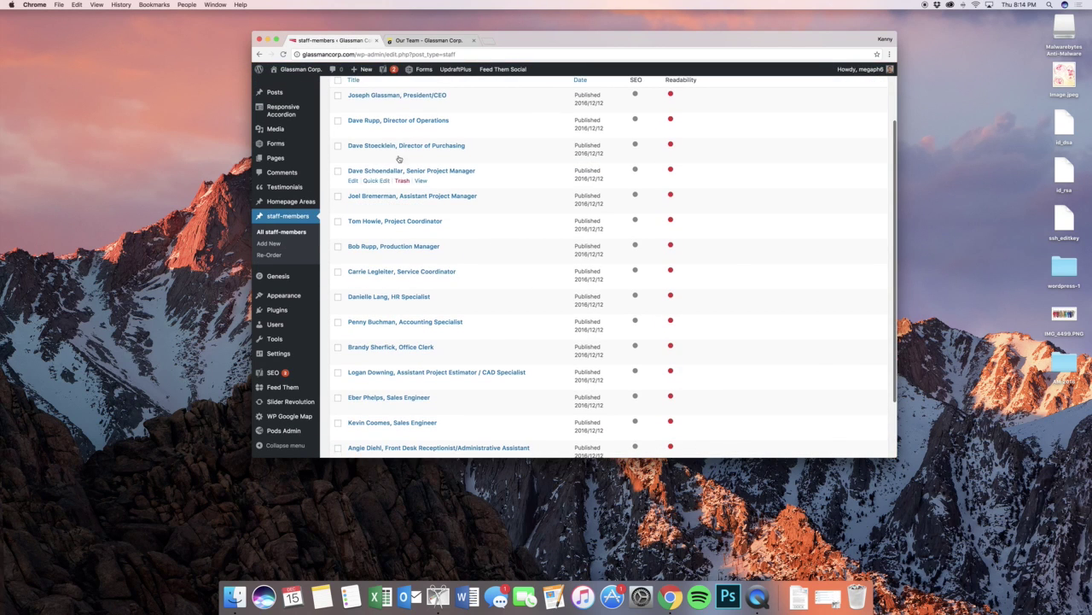
{"action": "mouse_move", "coordinate": [352, 105]}
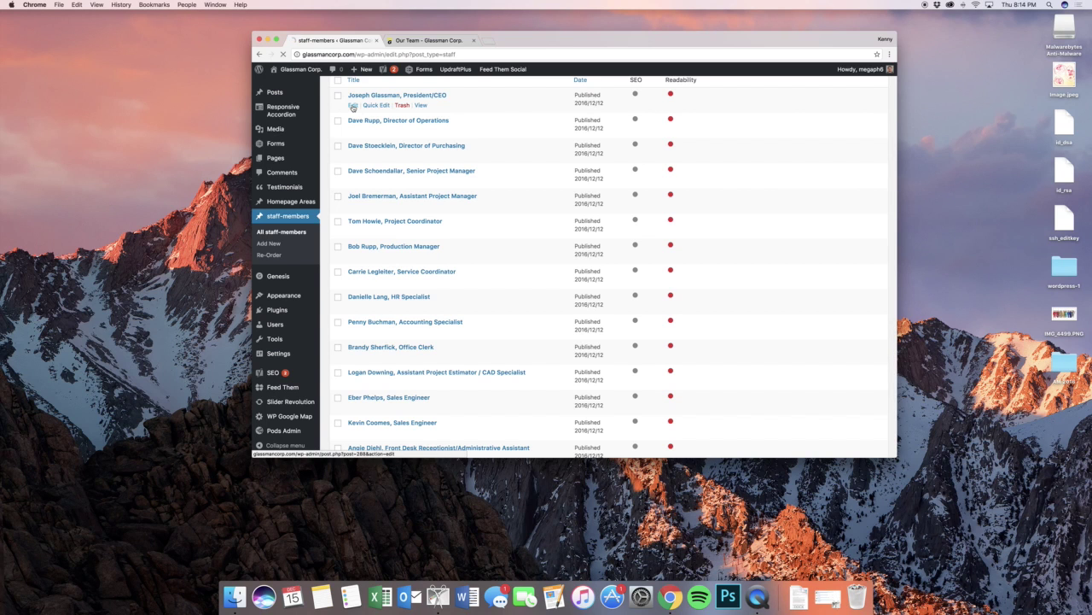
{"action": "left_click", "coordinate": [353, 105]}
{"action": "scroll", "coordinate": [593, 231], "scroll_direction": "down", "scroll_amount": 4}
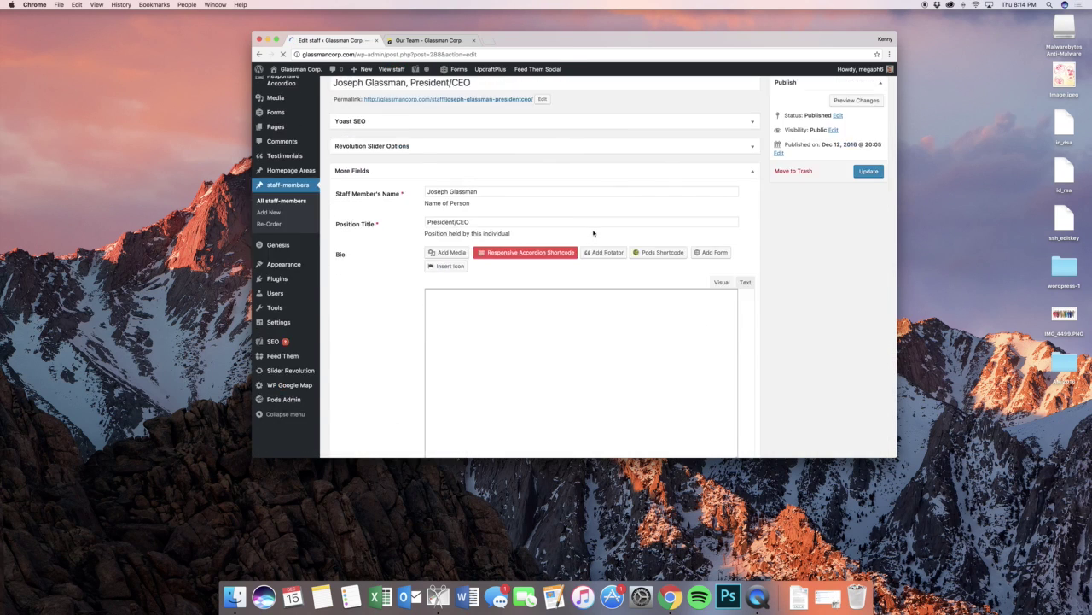
{"action": "left_click", "coordinate": [479, 152]}
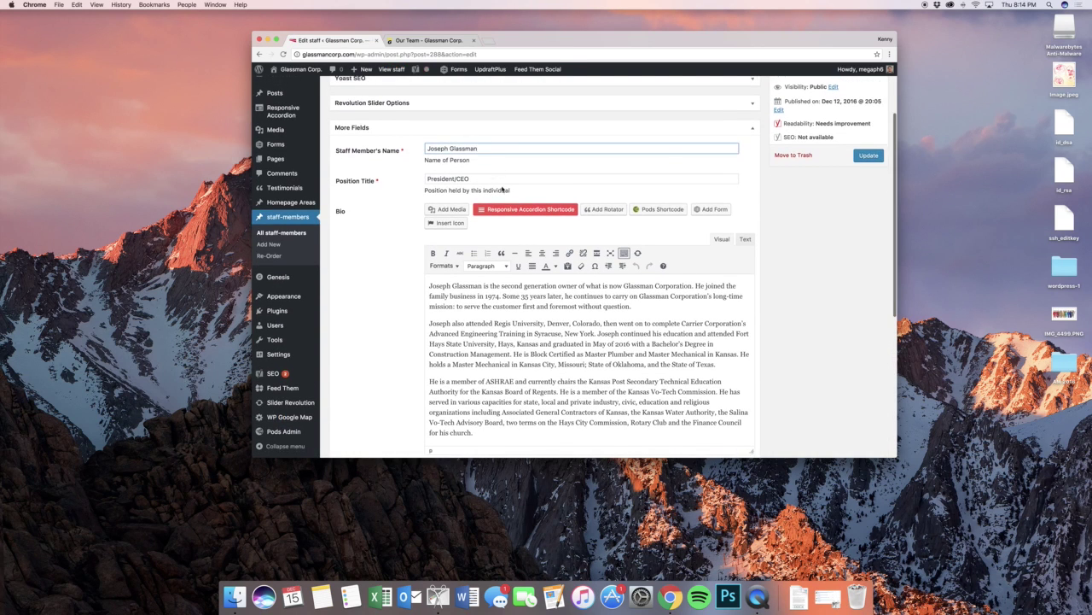
{"action": "left_click", "coordinate": [504, 185]}
{"action": "scroll", "coordinate": [503, 188], "scroll_direction": "down", "scroll_amount": 3}
{"action": "scroll", "coordinate": [364, 240], "scroll_direction": "down", "scroll_amount": 3}
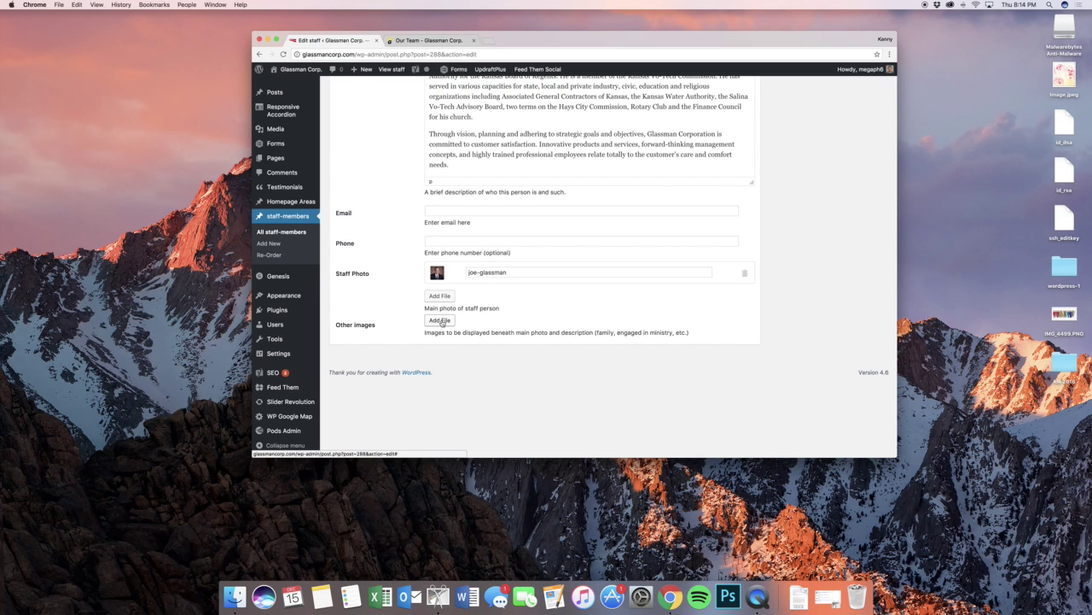
{"action": "scroll", "coordinate": [406, 187], "scroll_direction": "up", "scroll_amount": 15}
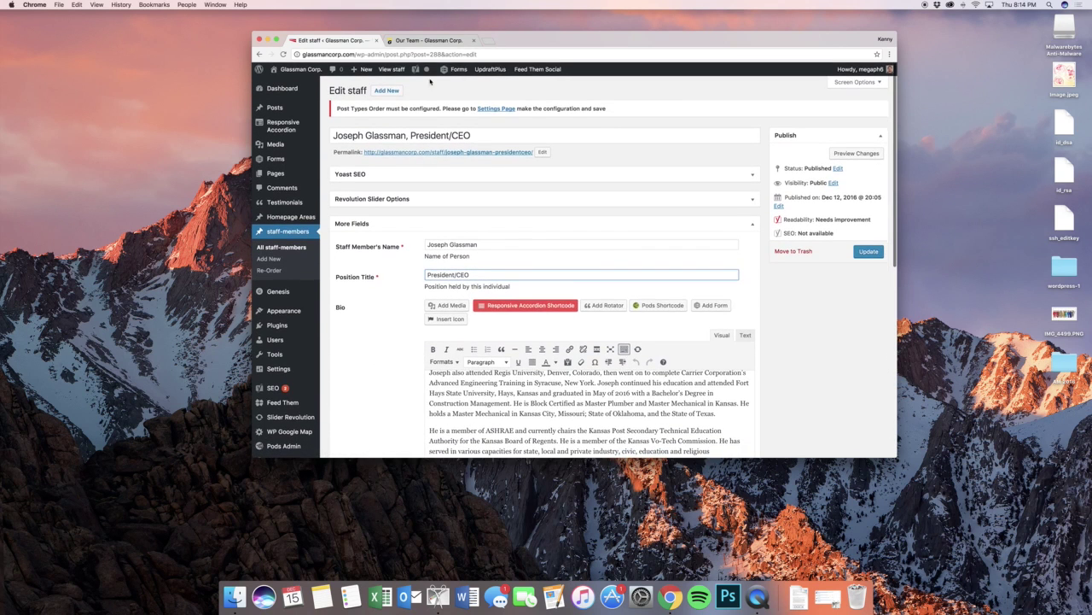
- Compare the staff entry with the live Our Team page
{"action": "left_click", "coordinate": [422, 41]}
{"action": "scroll", "coordinate": [556, 195], "scroll_direction": "down", "scroll_amount": 8}
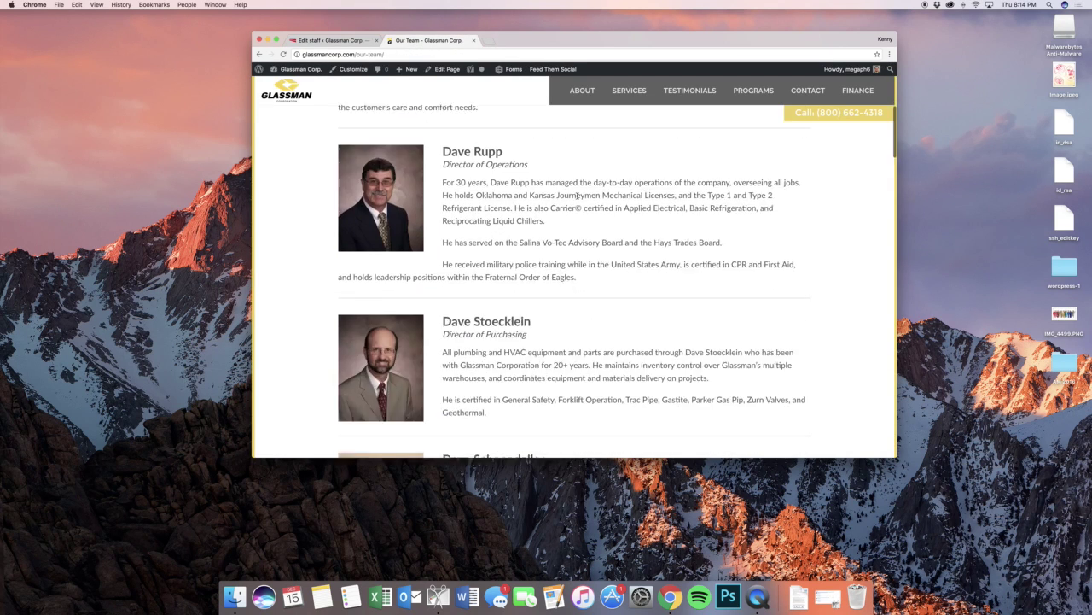
{"action": "scroll", "coordinate": [563, 194], "scroll_direction": "up", "scroll_amount": 7}
{"action": "scroll", "coordinate": [572, 194], "scroll_direction": "down", "scroll_amount": 3}
{"action": "scroll", "coordinate": [581, 193], "scroll_direction": "up", "scroll_amount": 2}
{"action": "scroll", "coordinate": [582, 196], "scroll_direction": "down", "scroll_amount": 10}
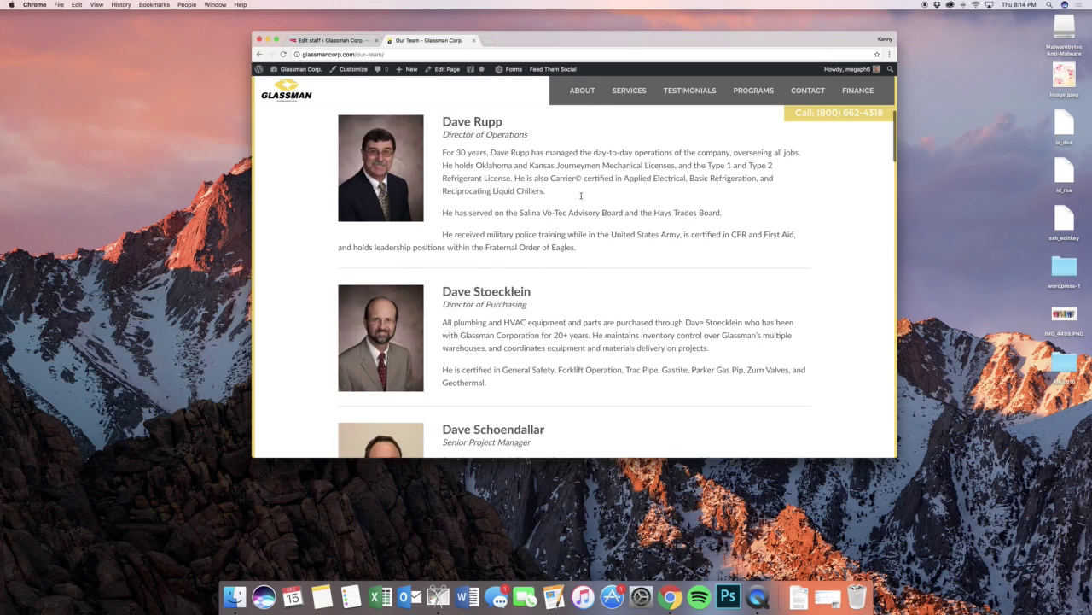
{"action": "scroll", "coordinate": [581, 196], "scroll_direction": "up", "scroll_amount": 10}
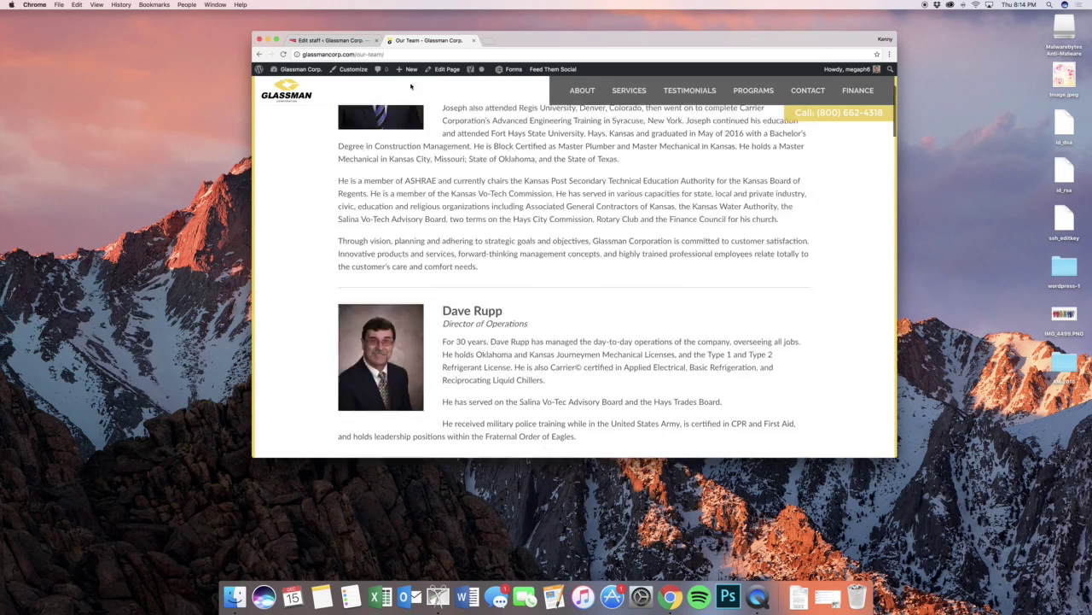
{"action": "left_click", "coordinate": [331, 42]}
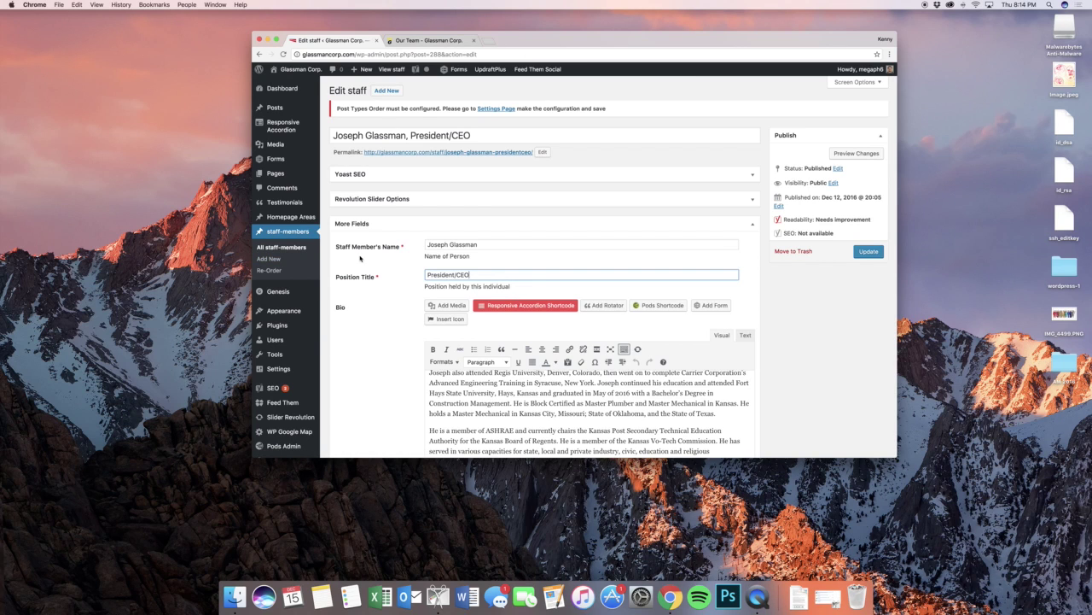
- View the staff Re-Order page, then go back to All staff-members
{"action": "left_click", "coordinate": [278, 270]}
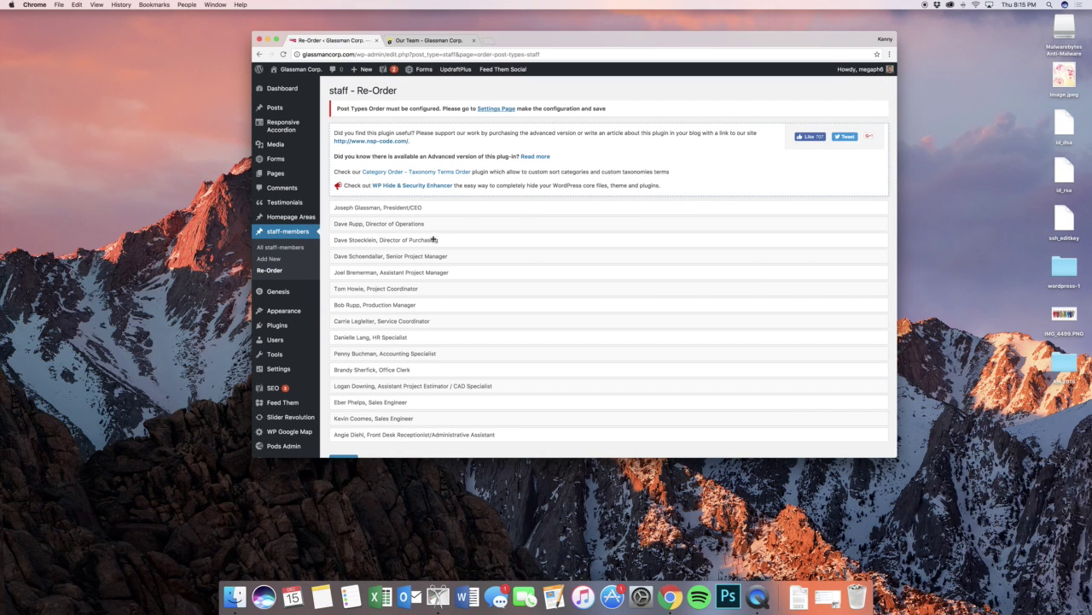
{"action": "left_click", "coordinate": [280, 247]}
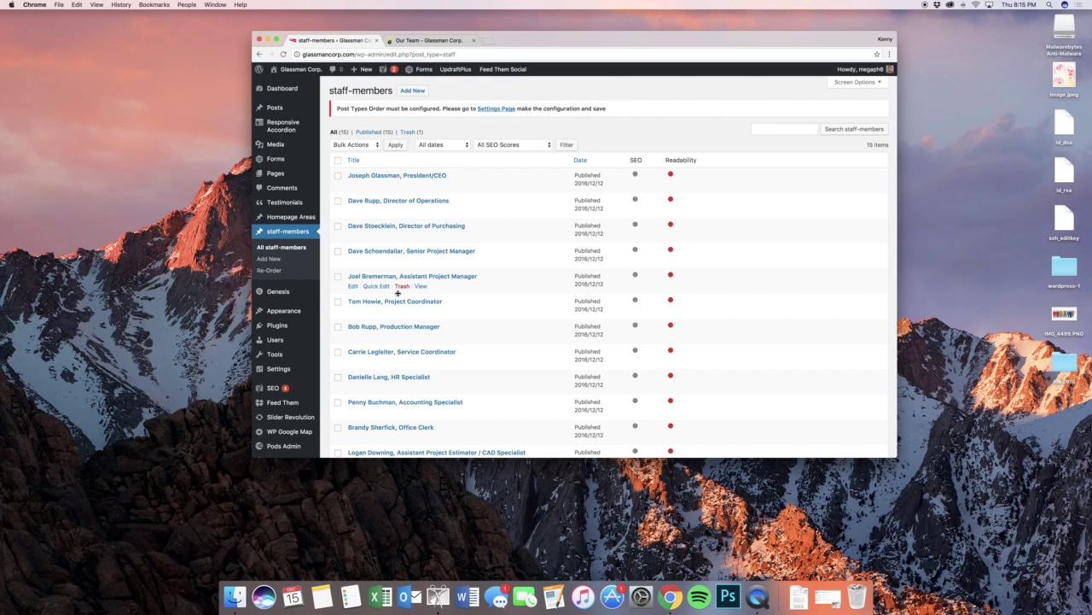
{"action": "mouse_move", "coordinate": [296, 297]}
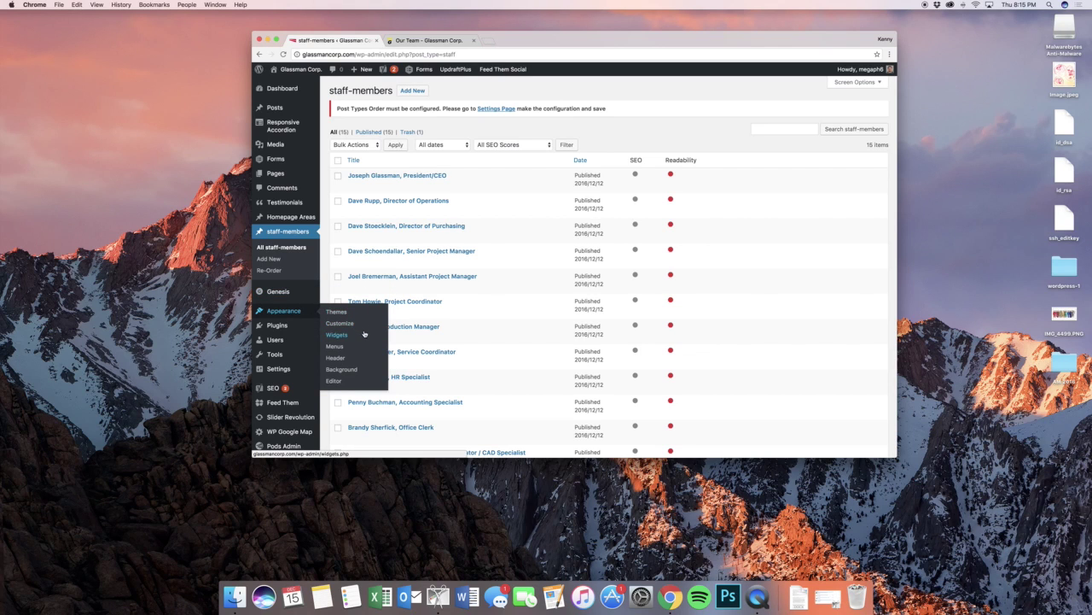
- Open the Widgets page, expand Home - Top, and compare it with the live Our Team page
{"action": "left_click", "coordinate": [365, 335]}
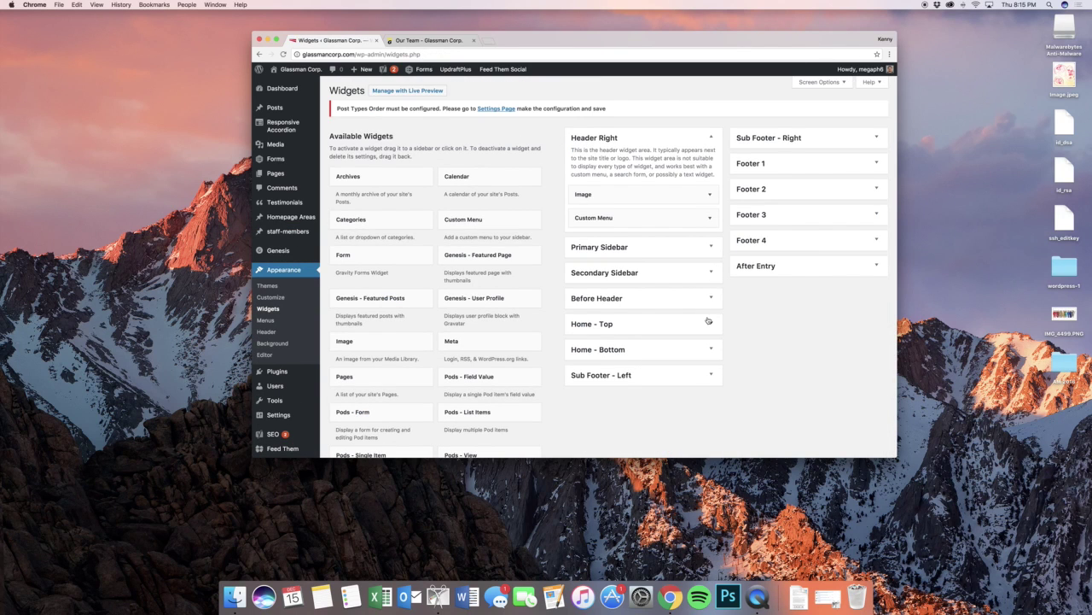
{"action": "left_click", "coordinate": [708, 321]}
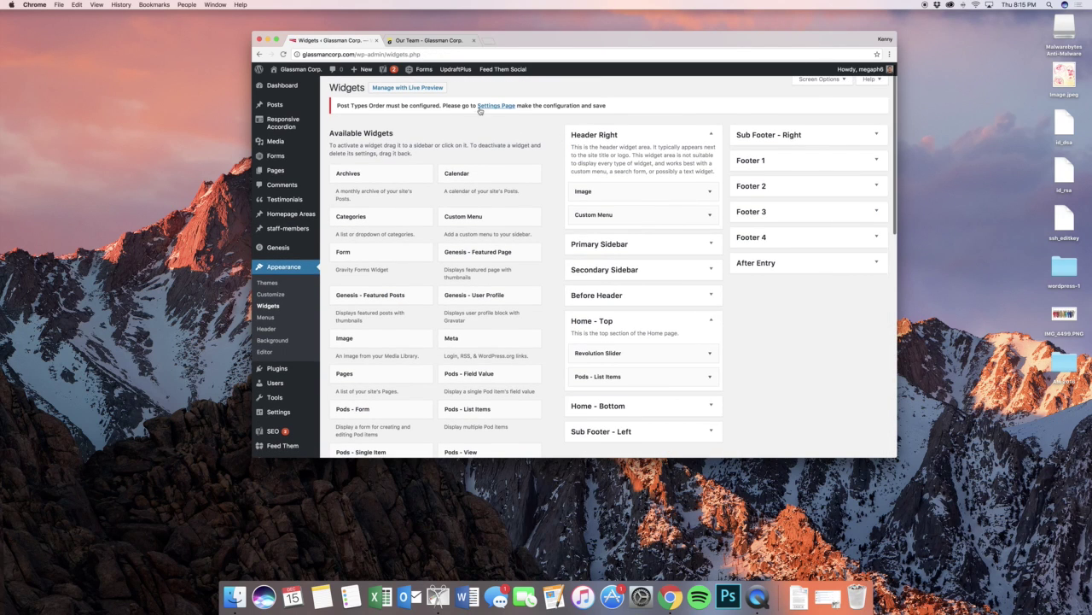
{"action": "left_click", "coordinate": [439, 43]}
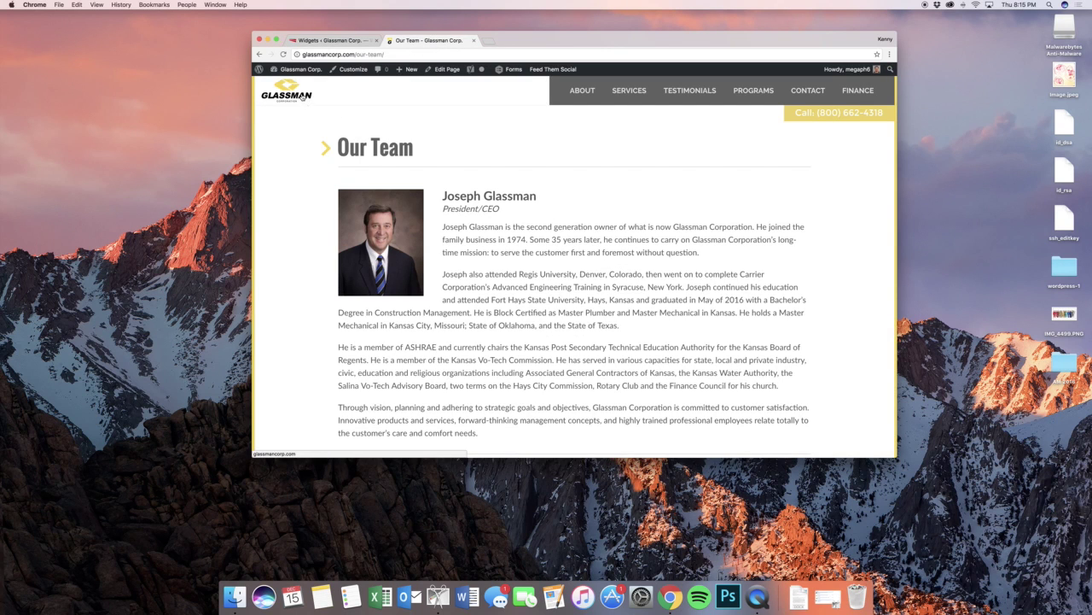
{"action": "left_click", "coordinate": [333, 40]}
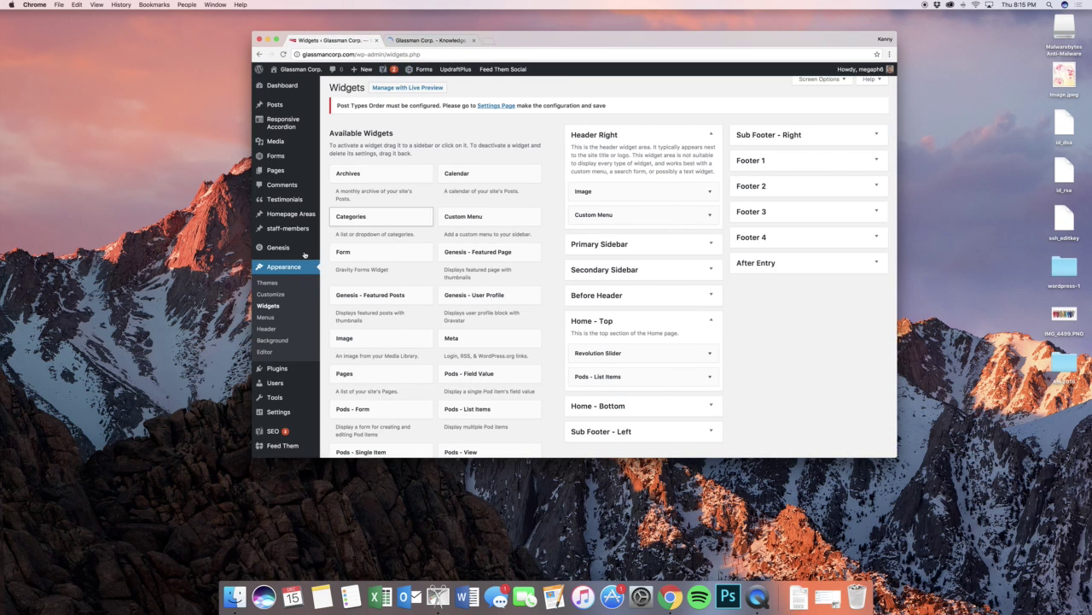
{"action": "mouse_move", "coordinate": [291, 214]}
{"action": "scroll", "coordinate": [687, 378], "scroll_direction": "down", "scroll_amount": 3}
- Inspect the Pods - List Items widget settings and compare them with the live homepage
{"action": "left_click", "coordinate": [687, 243]}
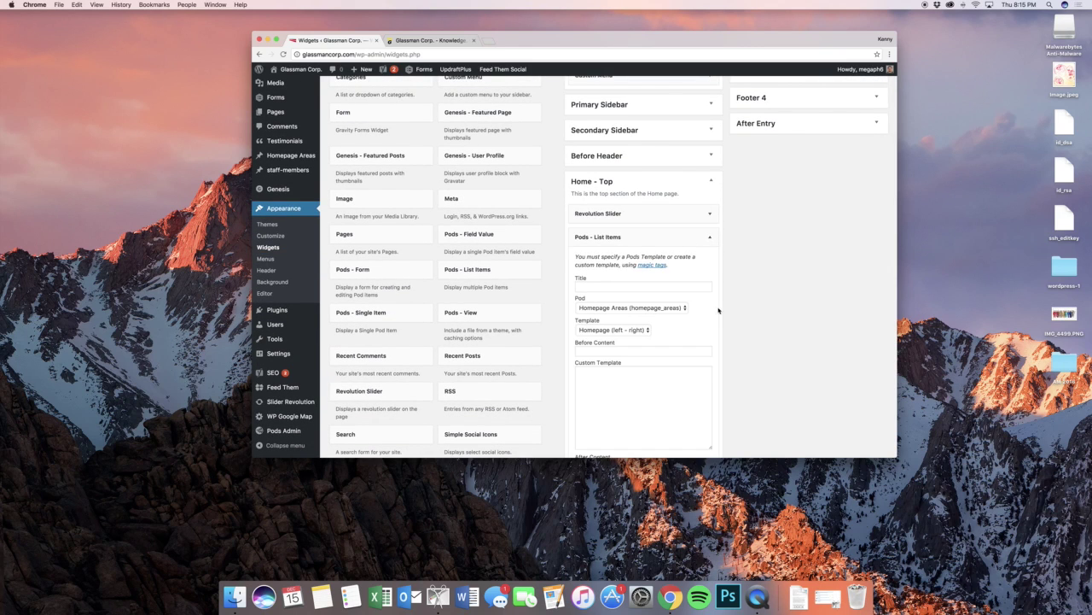
{"action": "left_click", "coordinate": [659, 238]}
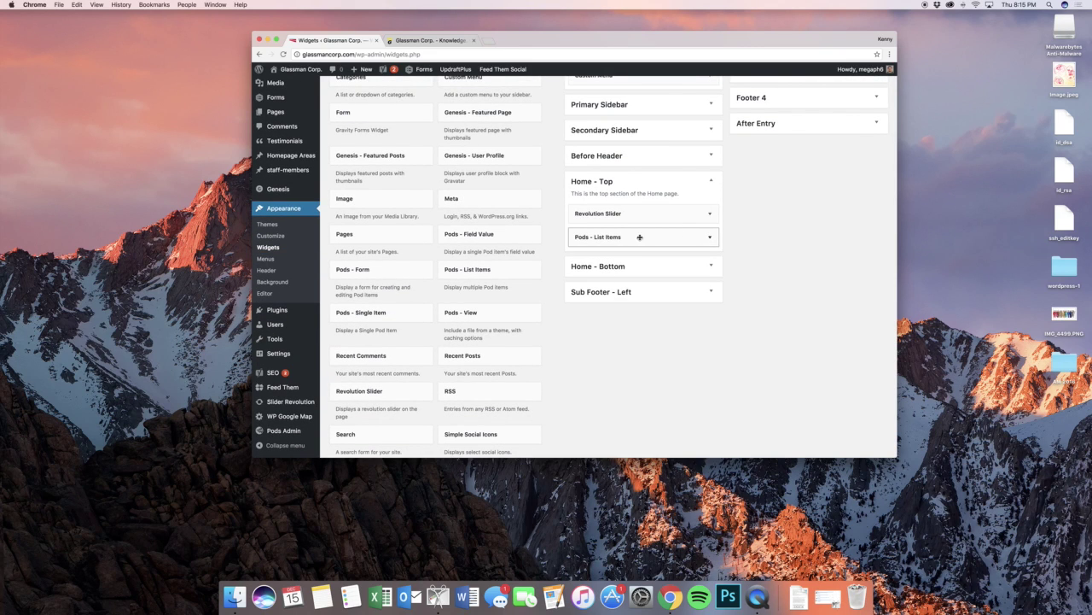
{"action": "left_click", "coordinate": [427, 40]}
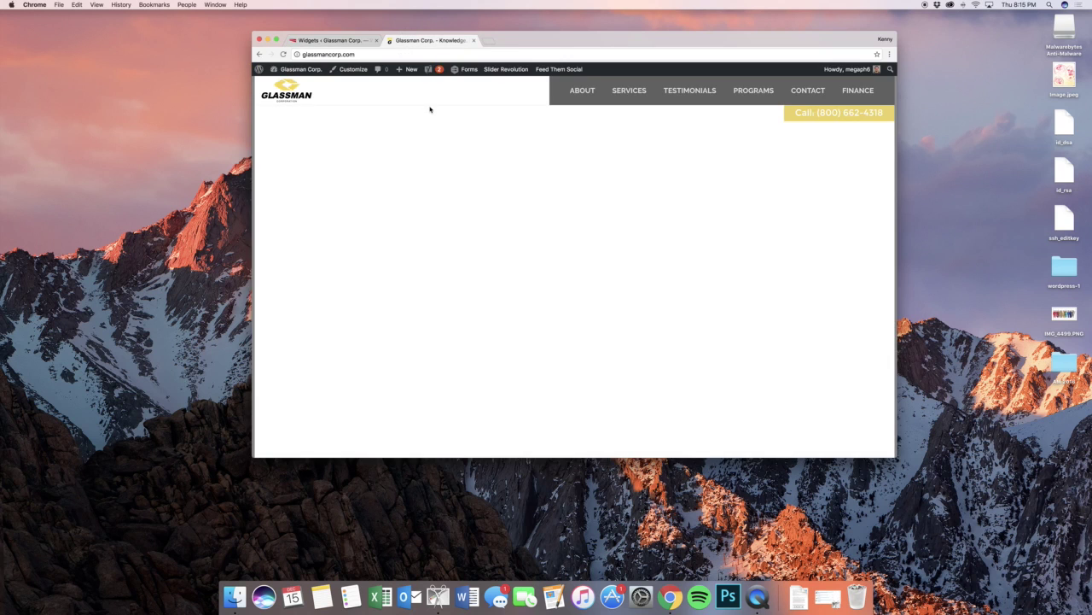
{"action": "scroll", "coordinate": [514, 144], "scroll_direction": "down", "scroll_amount": 5}
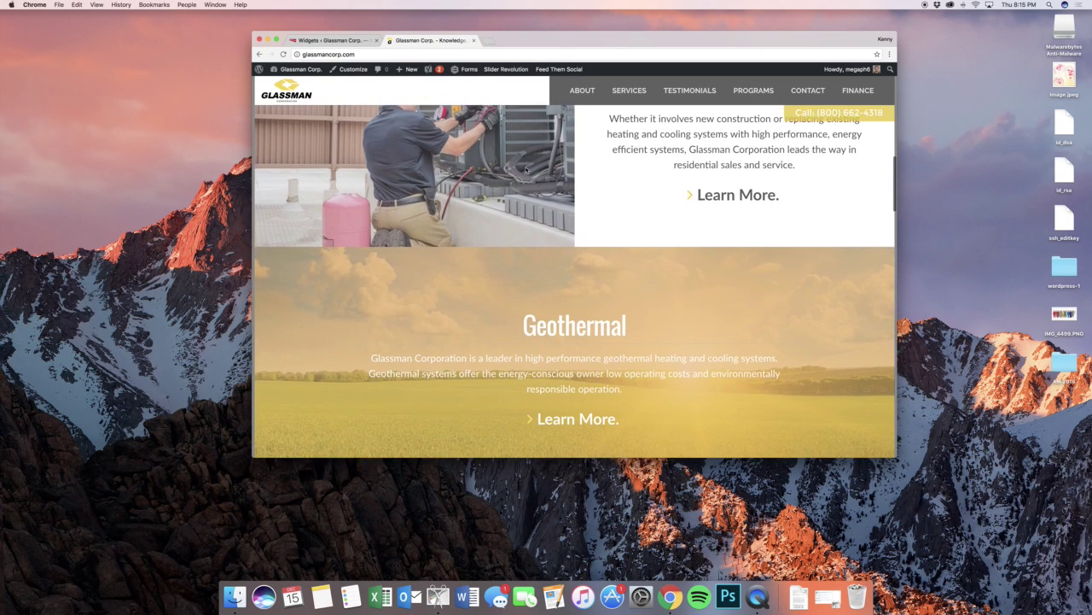
{"action": "left_click", "coordinate": [331, 40]}
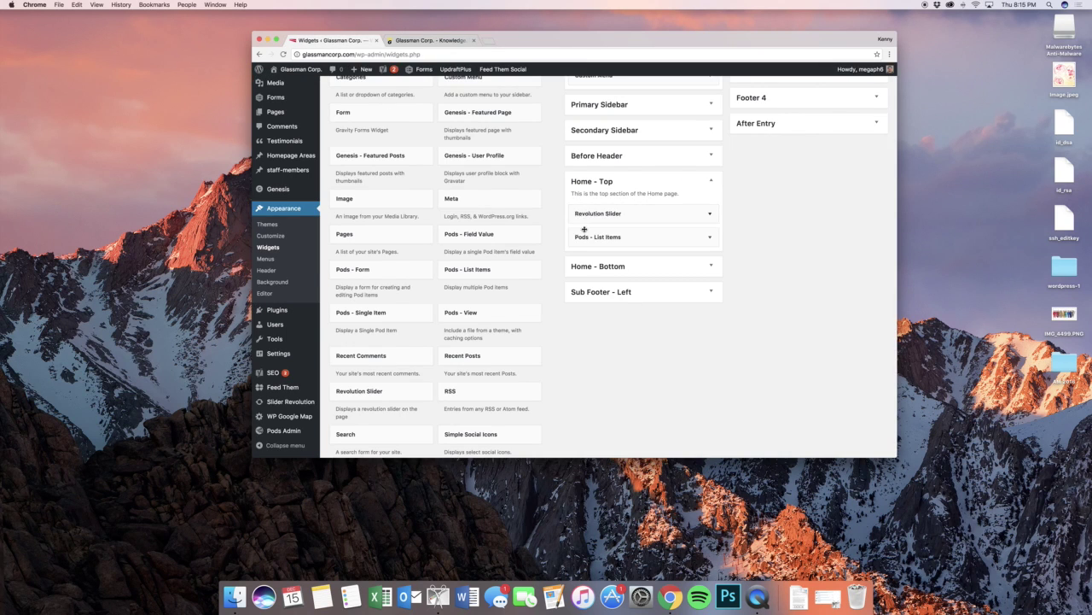
- Expand Home - Bottom, check its Visual Editor and Google Map widgets, then expand Sub Footer - Left
{"action": "mouse_move", "coordinate": [290, 159]}
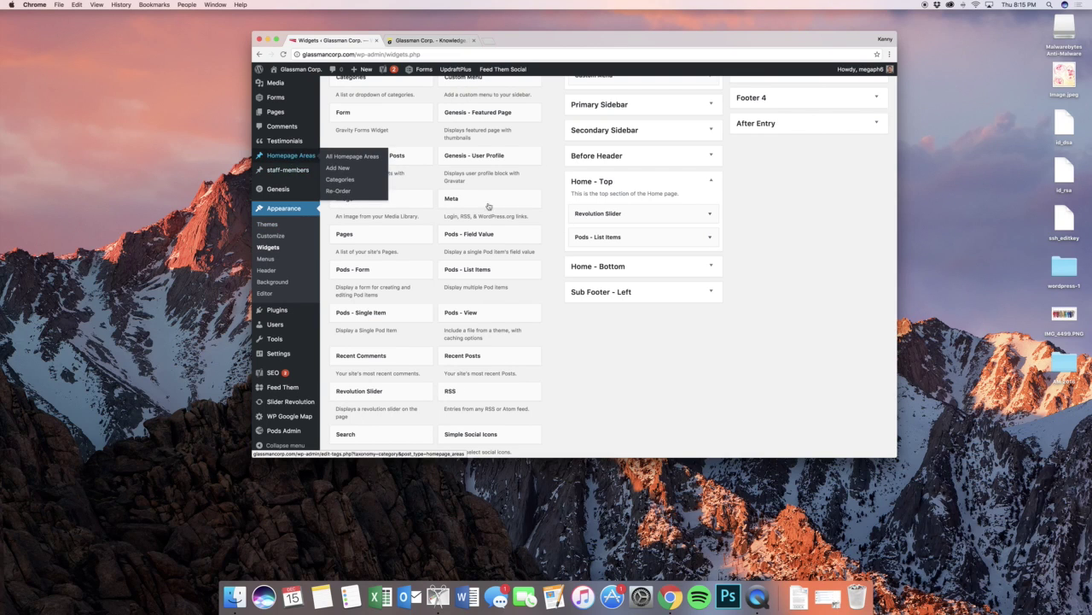
{"action": "left_click", "coordinate": [620, 268]}
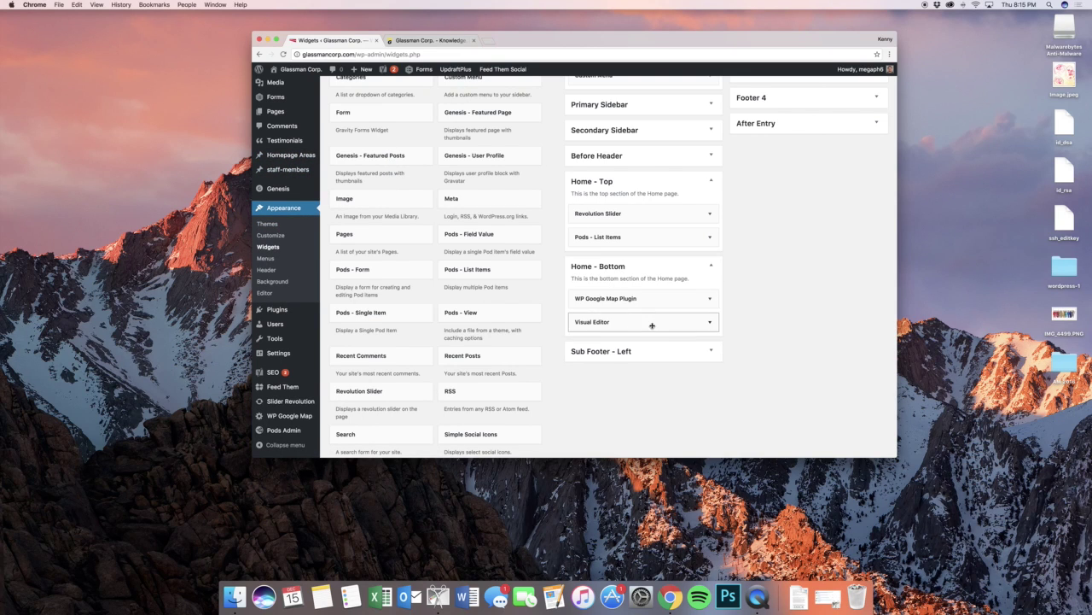
{"action": "left_click", "coordinate": [651, 322]}
{"action": "left_click", "coordinate": [651, 324]}
{"action": "left_click", "coordinate": [650, 299]}
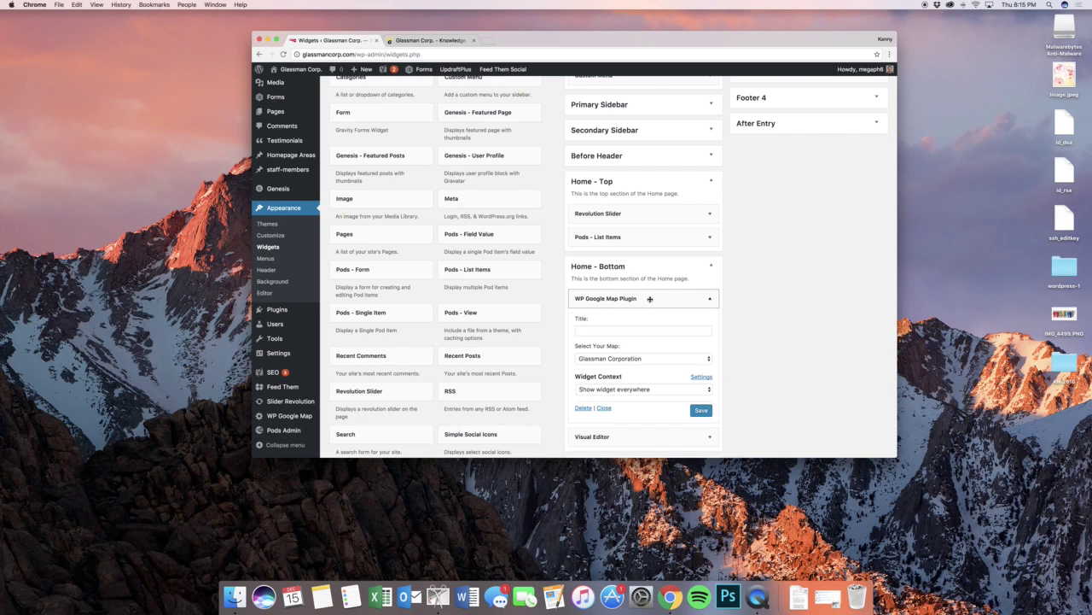
{"action": "left_click", "coordinate": [651, 299]}
{"action": "left_click", "coordinate": [646, 357]}
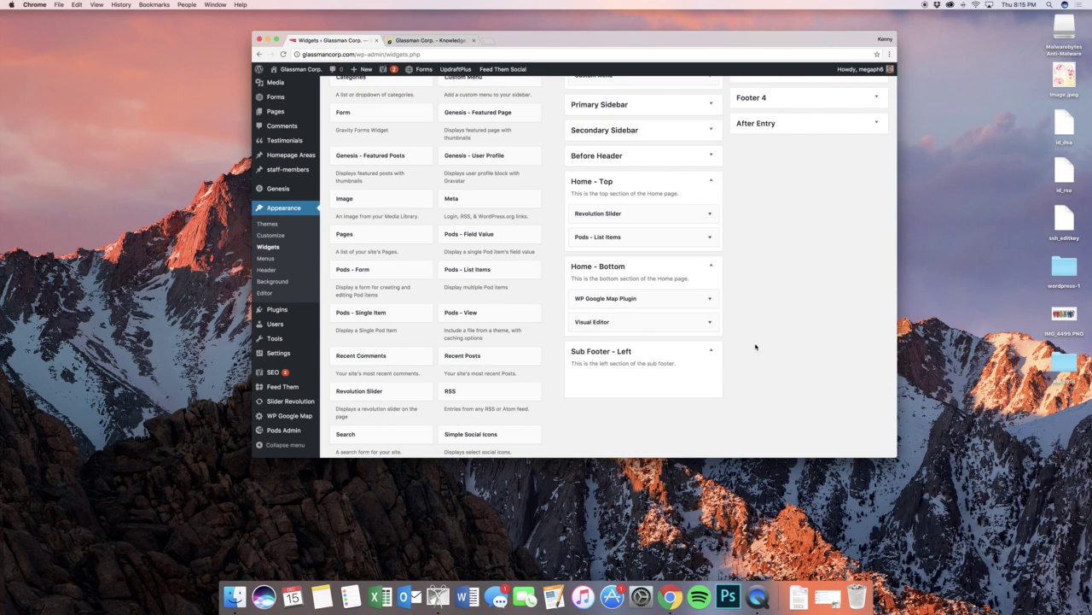
{"action": "scroll", "coordinate": [756, 347], "scroll_direction": "up", "scroll_amount": 3}
- Expand Sub Footer - Right and Footer 1, and compare Simple Social Icons with the live footer
{"action": "left_click", "coordinate": [767, 148]}
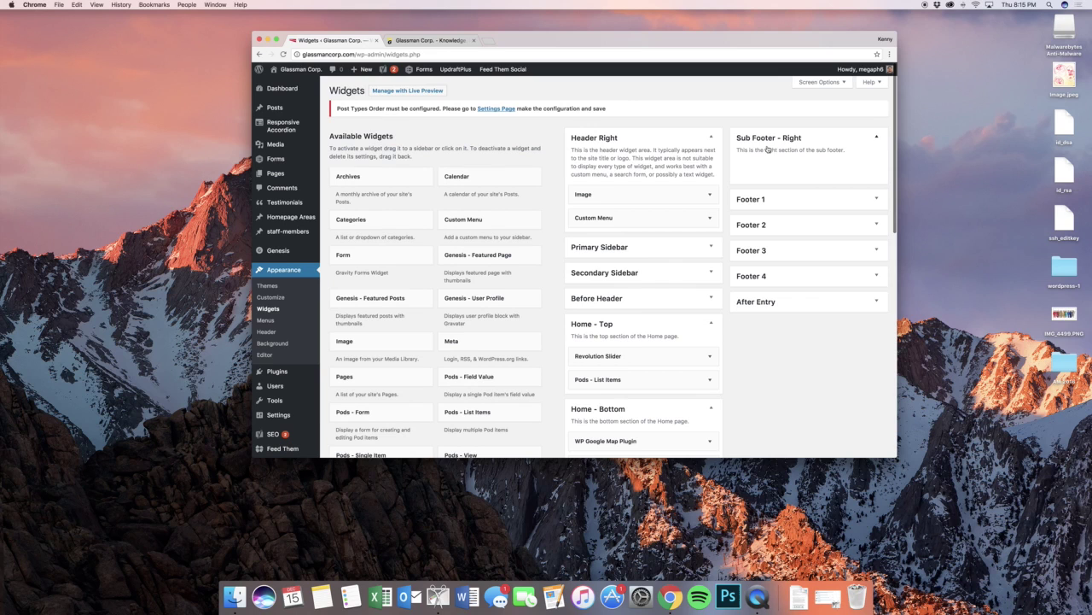
{"action": "left_click", "coordinate": [774, 197]}
{"action": "left_click", "coordinate": [777, 231]}
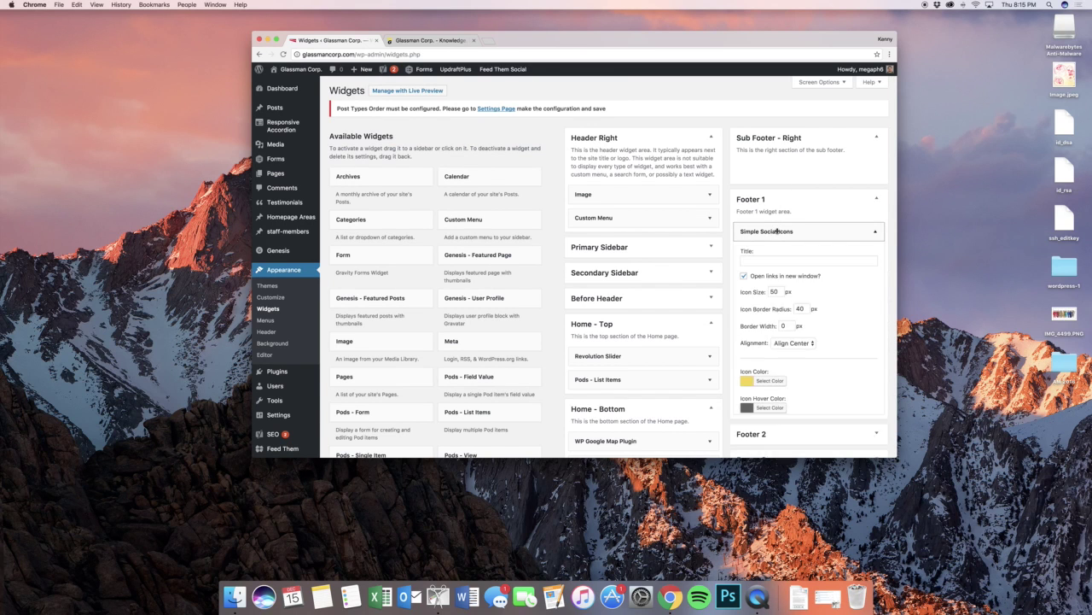
{"action": "left_click", "coordinate": [777, 232]}
{"action": "left_click", "coordinate": [430, 43]}
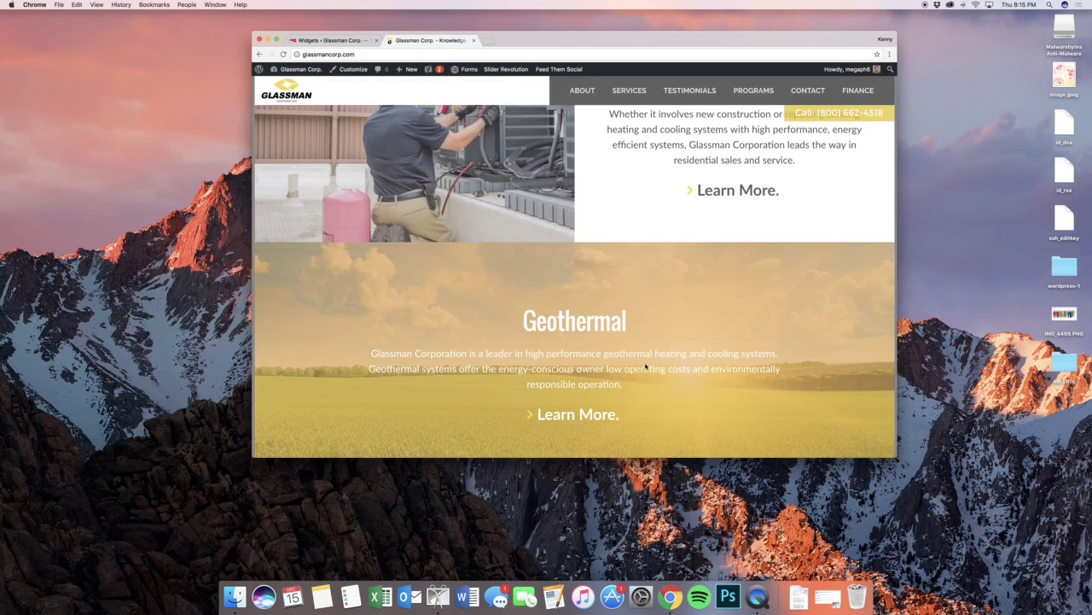
{"action": "scroll", "coordinate": [659, 374], "scroll_direction": "down", "scroll_amount": 10}
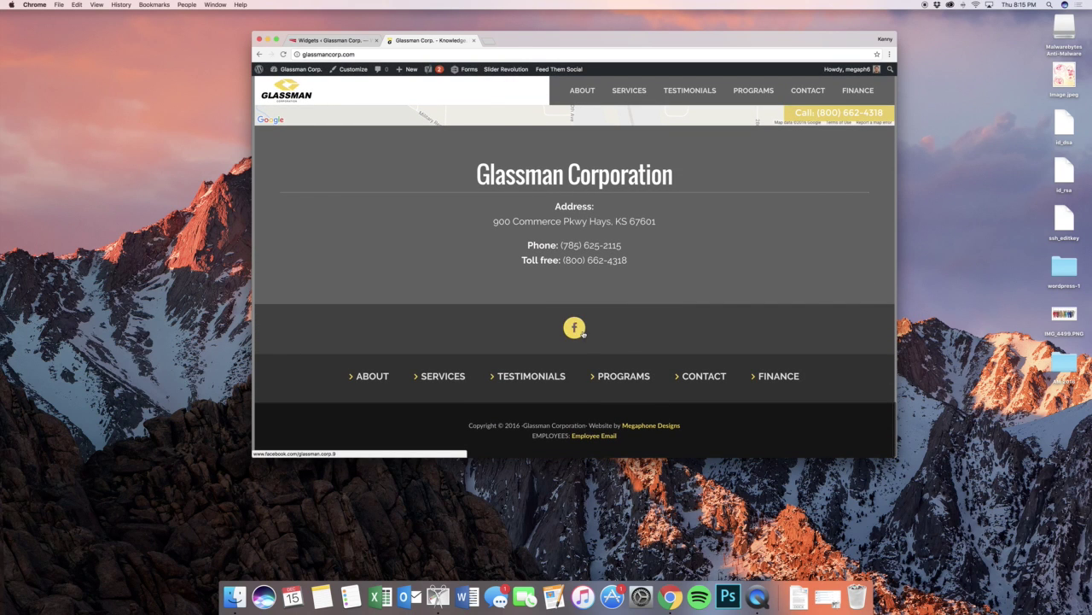
{"action": "left_click", "coordinate": [329, 40]}
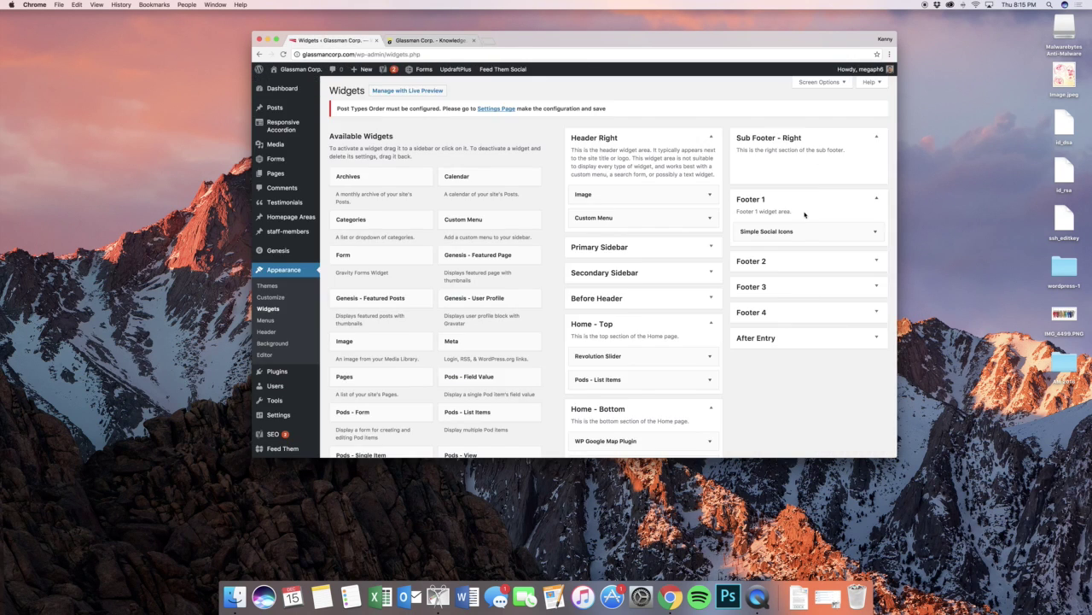
- Review the full Simple Social Icons widget settings in Footer 1, then collapse them
{"action": "left_click", "coordinate": [836, 232]}
{"action": "scroll", "coordinate": [833, 229], "scroll_direction": "down", "scroll_amount": 5}
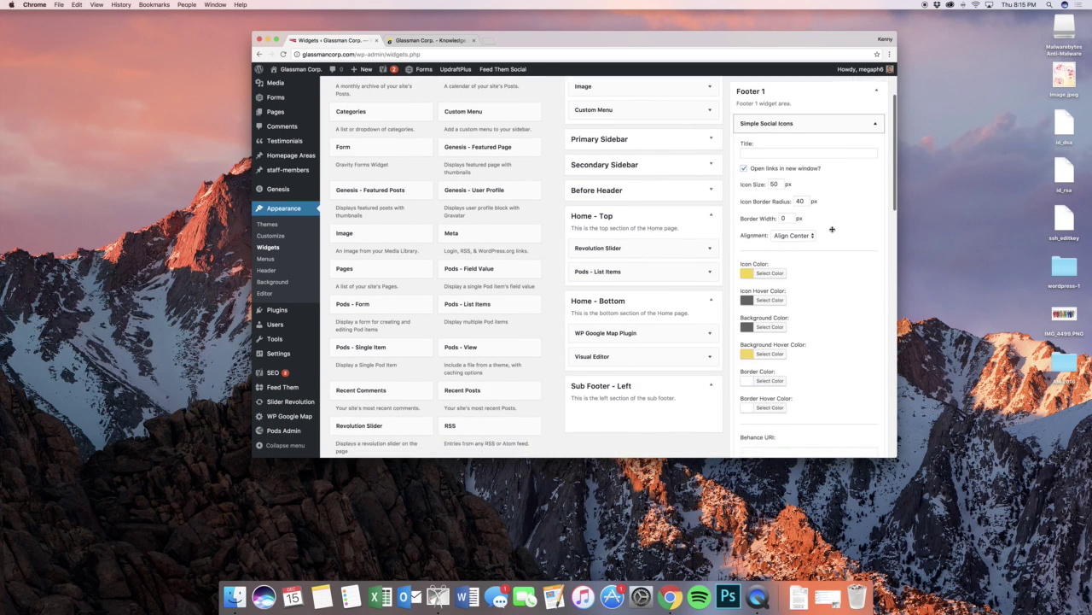
{"action": "scroll", "coordinate": [833, 229], "scroll_direction": "down", "scroll_amount": 5}
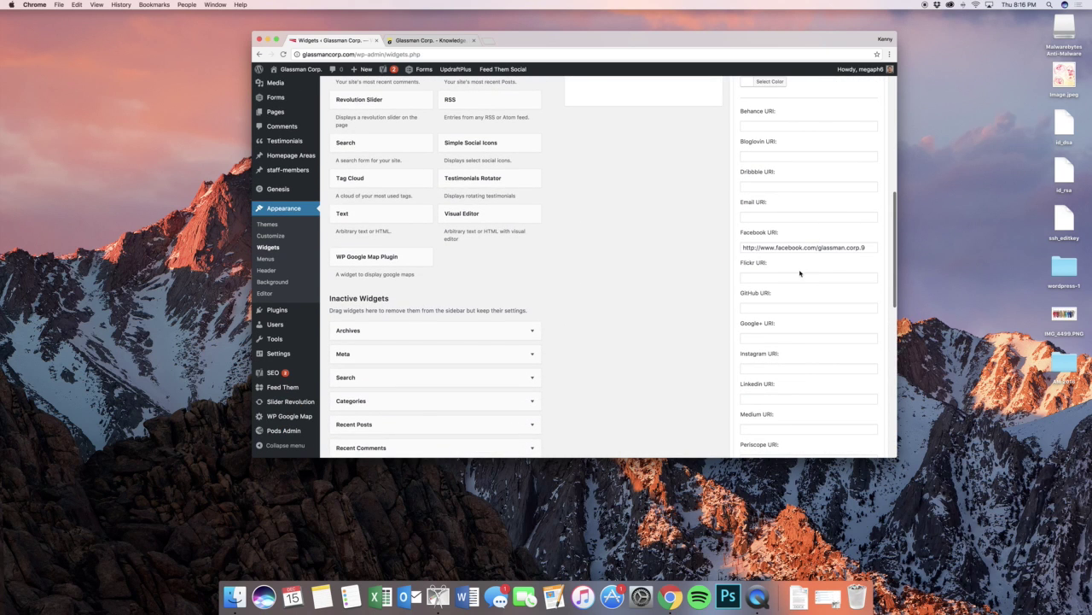
{"action": "scroll", "coordinate": [811, 256], "scroll_direction": "up", "scroll_amount": 10}
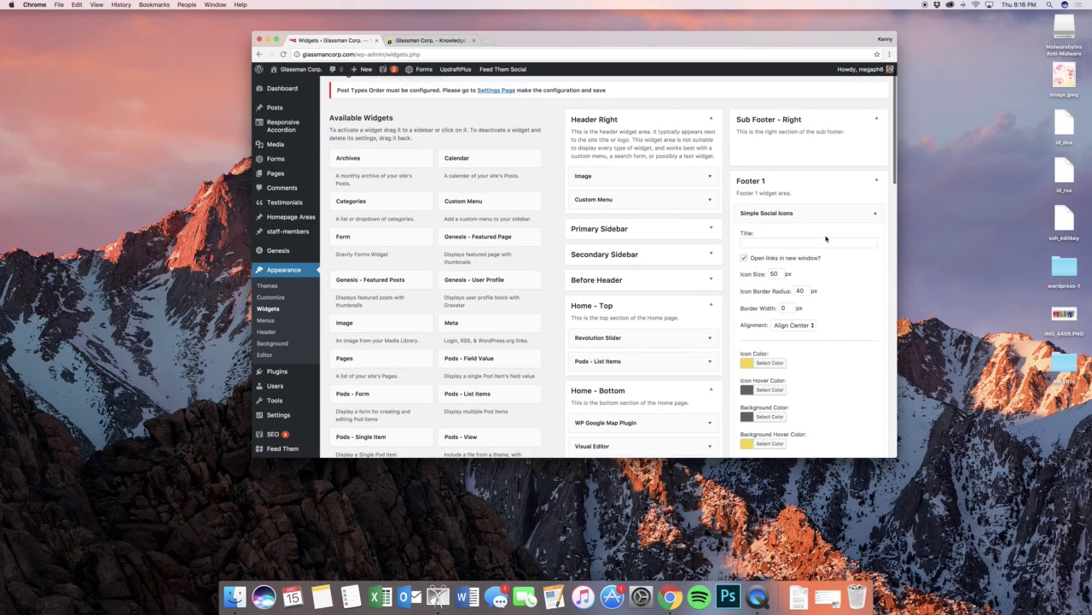
{"action": "left_click", "coordinate": [843, 212]}
- Open Footer 2's Custom Menu widget showing home-nav and compare it with the live site
{"action": "left_click", "coordinate": [839, 244]}
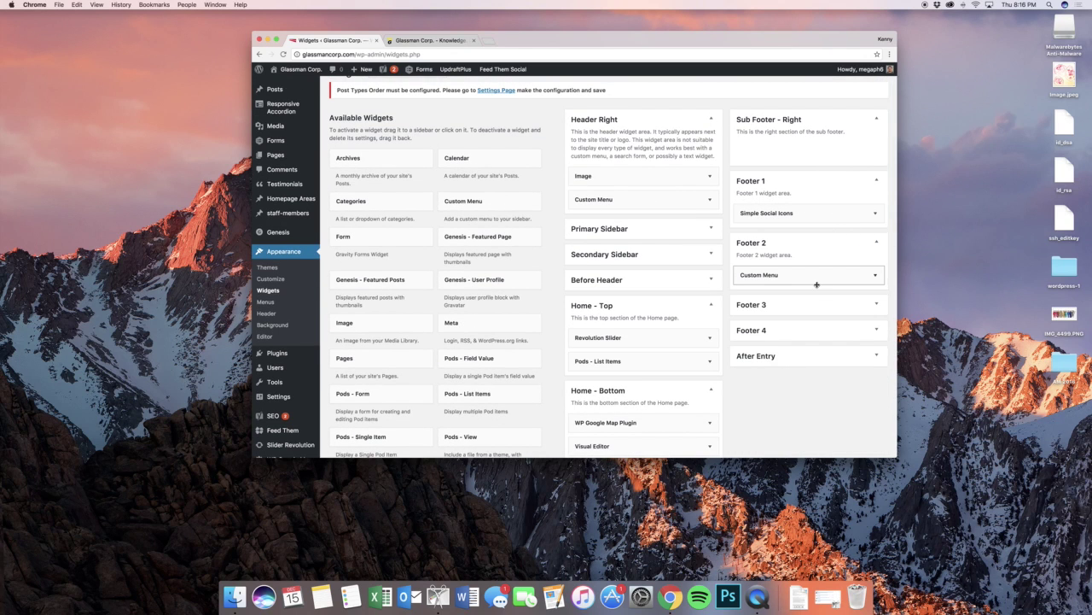
{"action": "left_click", "coordinate": [813, 276]}
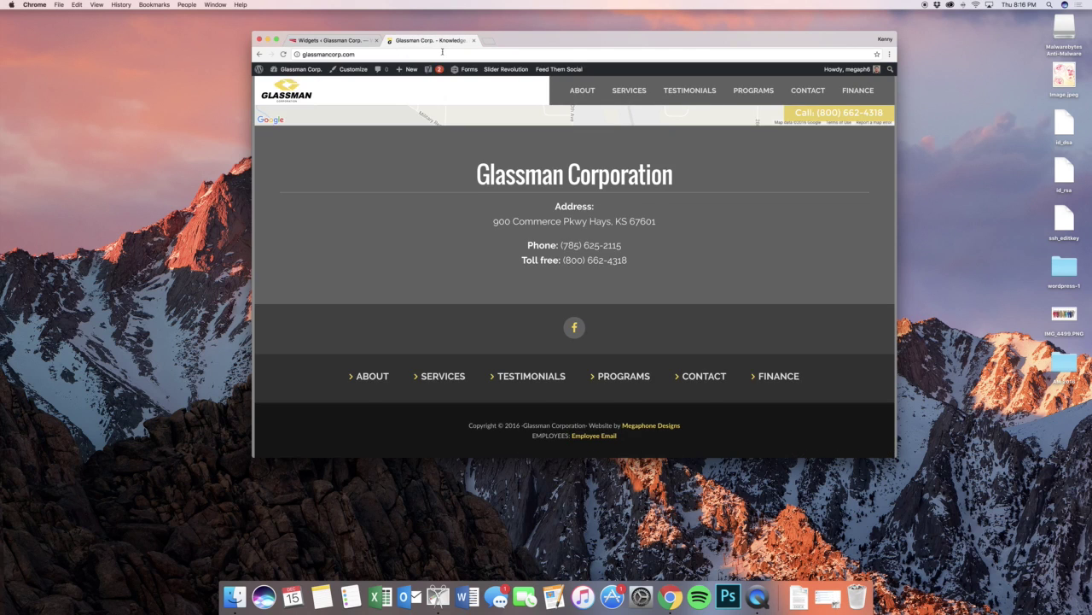
{"action": "left_click", "coordinate": [427, 40]}
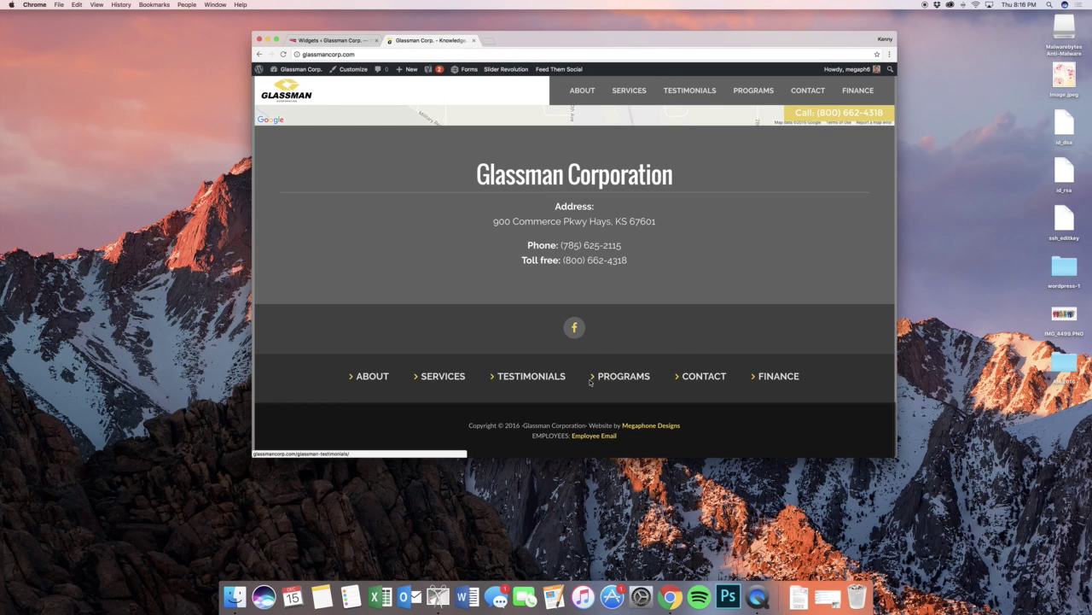
{"action": "left_click", "coordinate": [332, 40]}
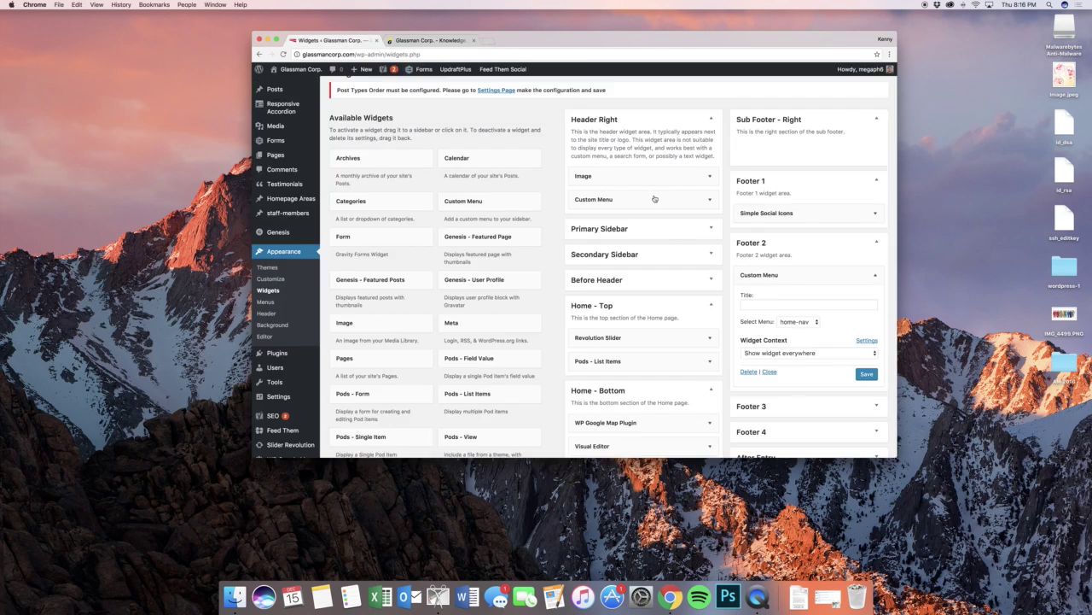
{"action": "scroll", "coordinate": [683, 222], "scroll_direction": "down", "scroll_amount": 5}
- Expand the Footer 3, Footer 4 and After Entry widget areas
{"action": "left_click", "coordinate": [773, 236]}
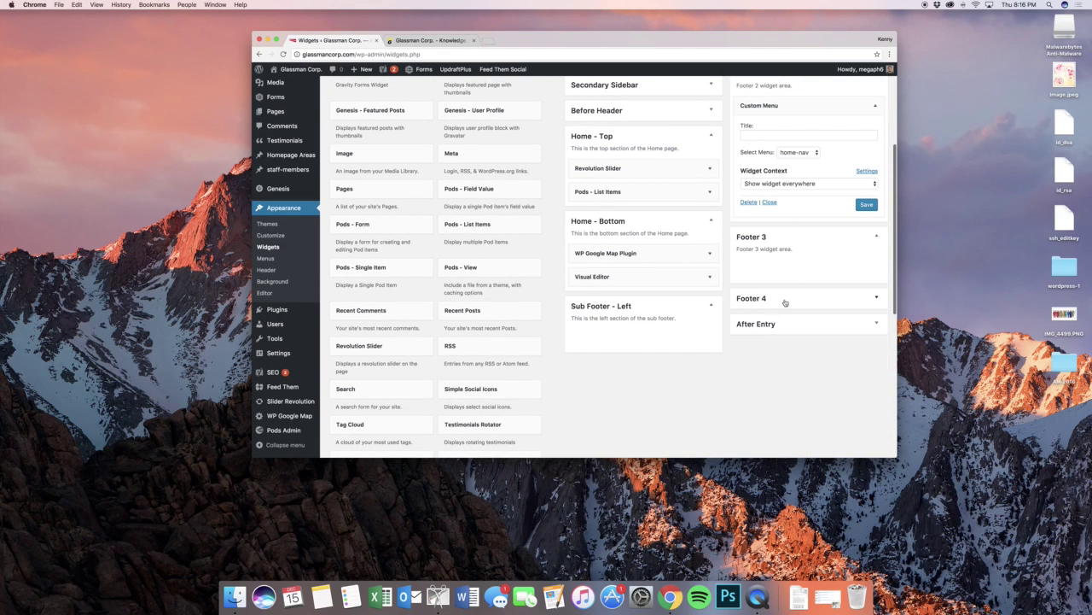
{"action": "left_click", "coordinate": [786, 303]}
{"action": "left_click", "coordinate": [800, 362]}
{"action": "scroll", "coordinate": [709, 322], "scroll_direction": "up", "scroll_amount": 2}
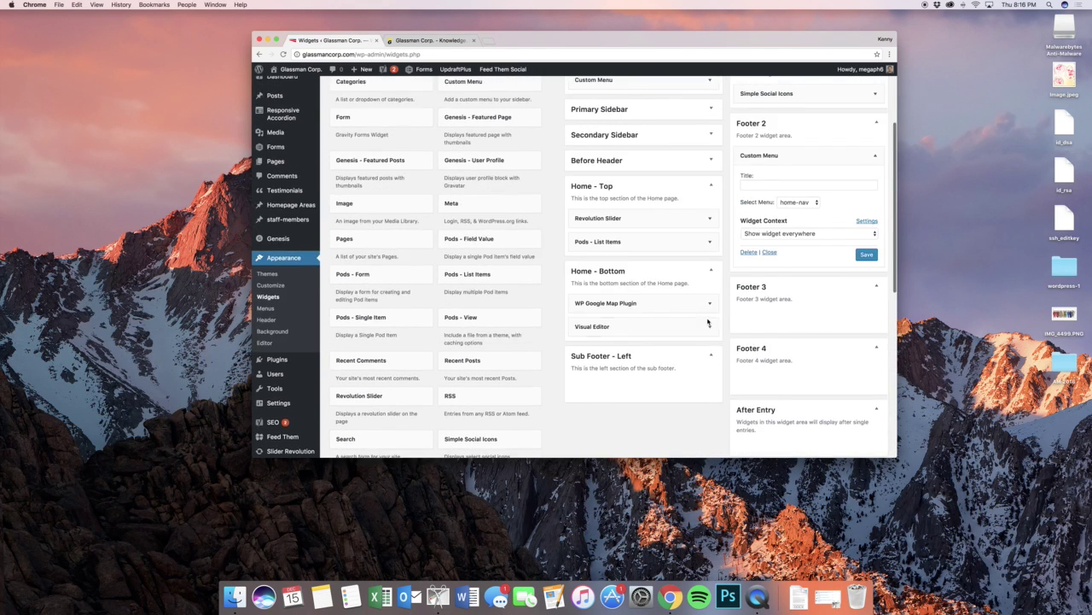
{"action": "scroll", "coordinate": [708, 323], "scroll_direction": "down", "scroll_amount": 3}
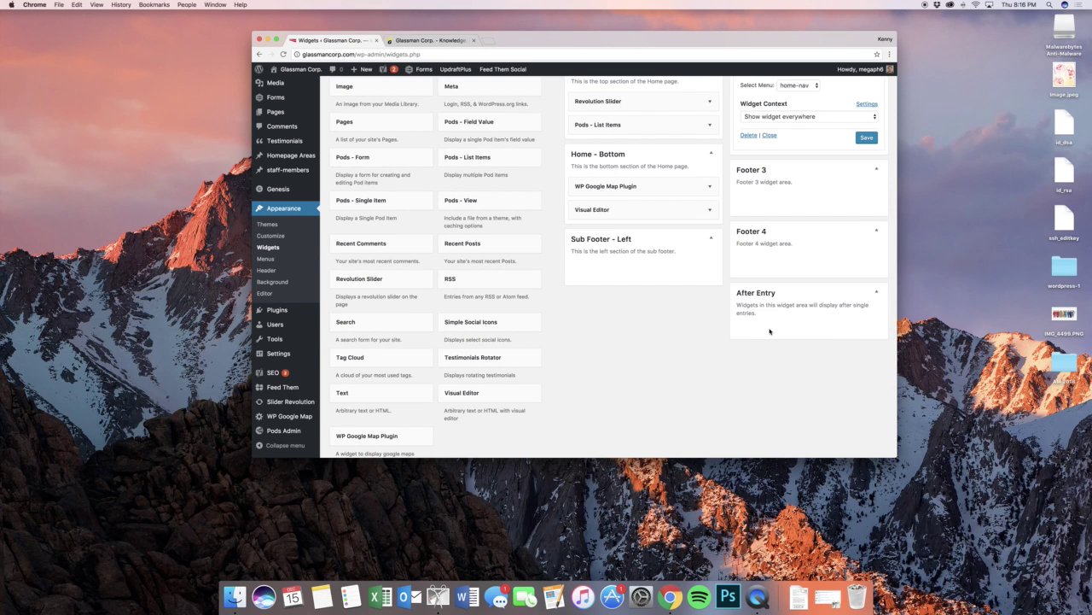
{"action": "scroll", "coordinate": [732, 326], "scroll_direction": "up", "scroll_amount": 6}
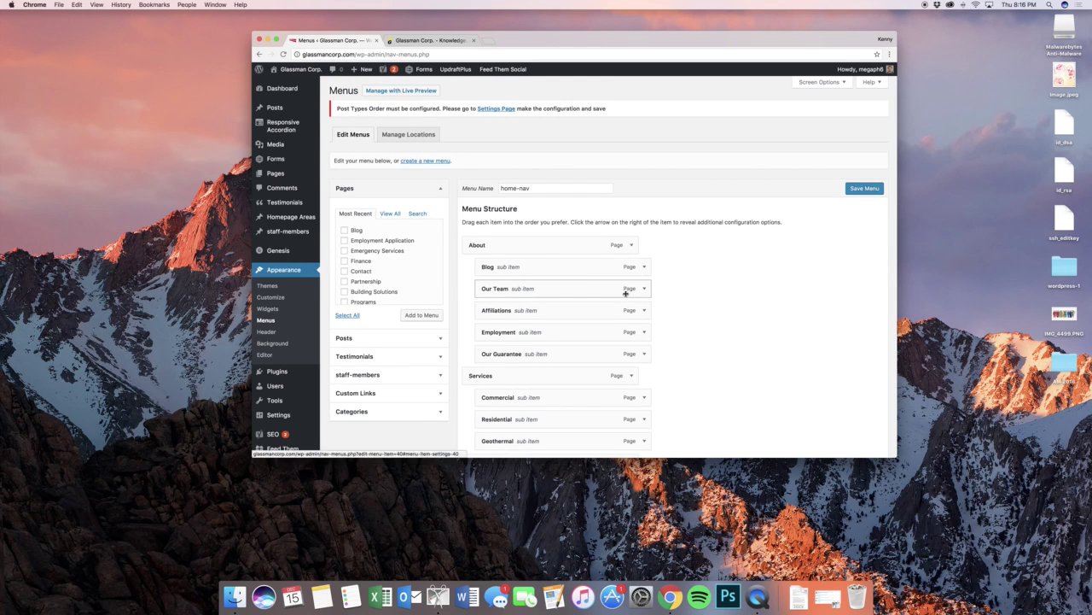
- Add the About page to home-nav, move it below Finance, then remove it again
{"action": "scroll", "coordinate": [649, 286], "scroll_direction": "down", "scroll_amount": 2}
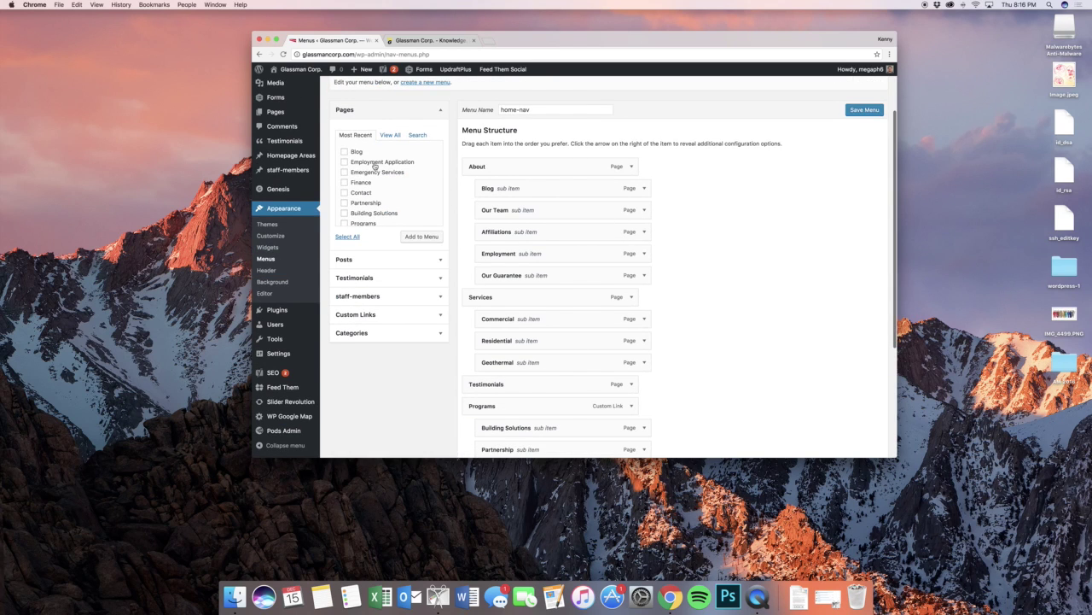
{"action": "left_click", "coordinate": [383, 136]}
{"action": "left_click", "coordinate": [359, 163]}
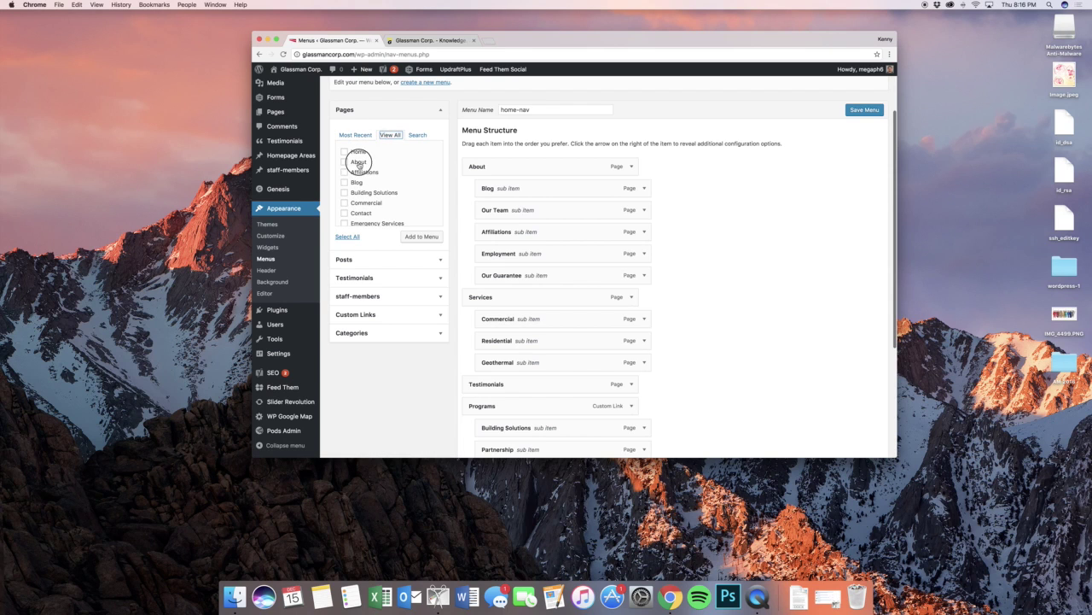
{"action": "left_click", "coordinate": [421, 238]}
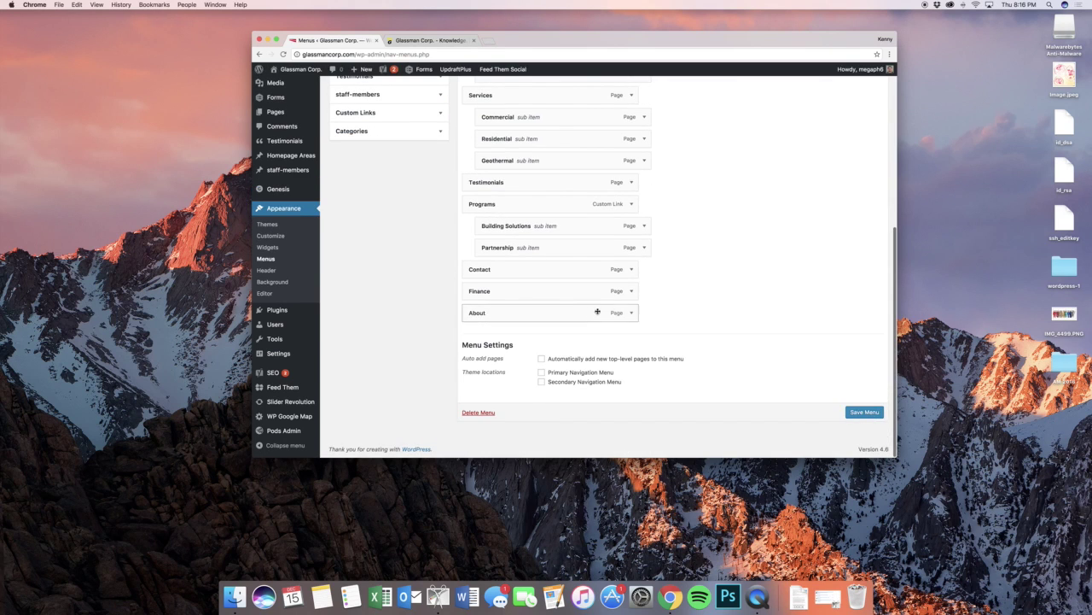
{"action": "left_click_drag", "start_coordinate": [580, 312], "coordinate": [555, 338]}
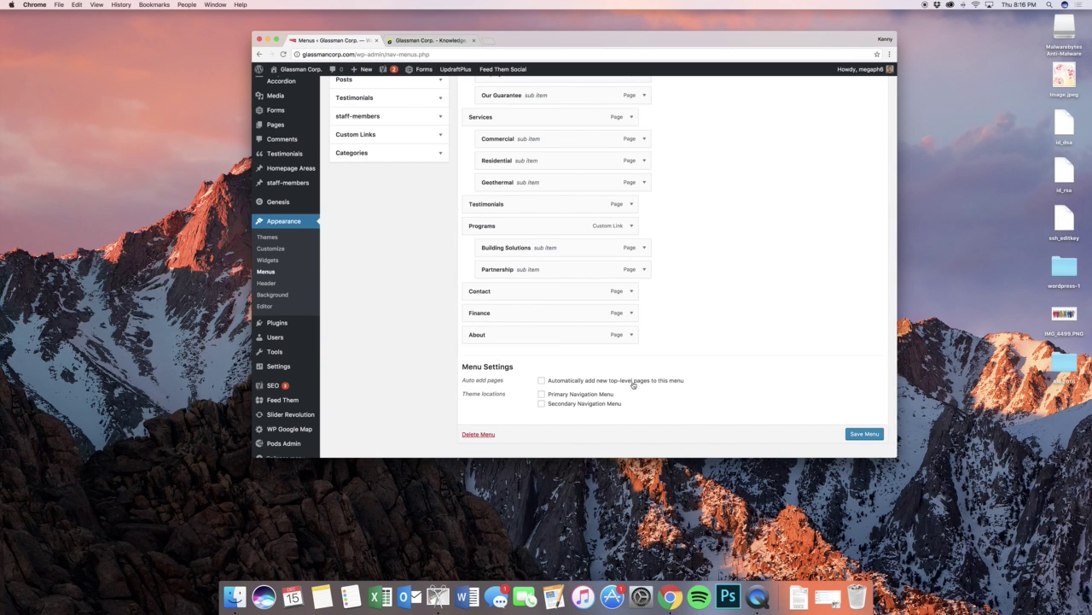
{"action": "left_click", "coordinate": [631, 335]}
{"action": "left_click", "coordinate": [480, 410]}
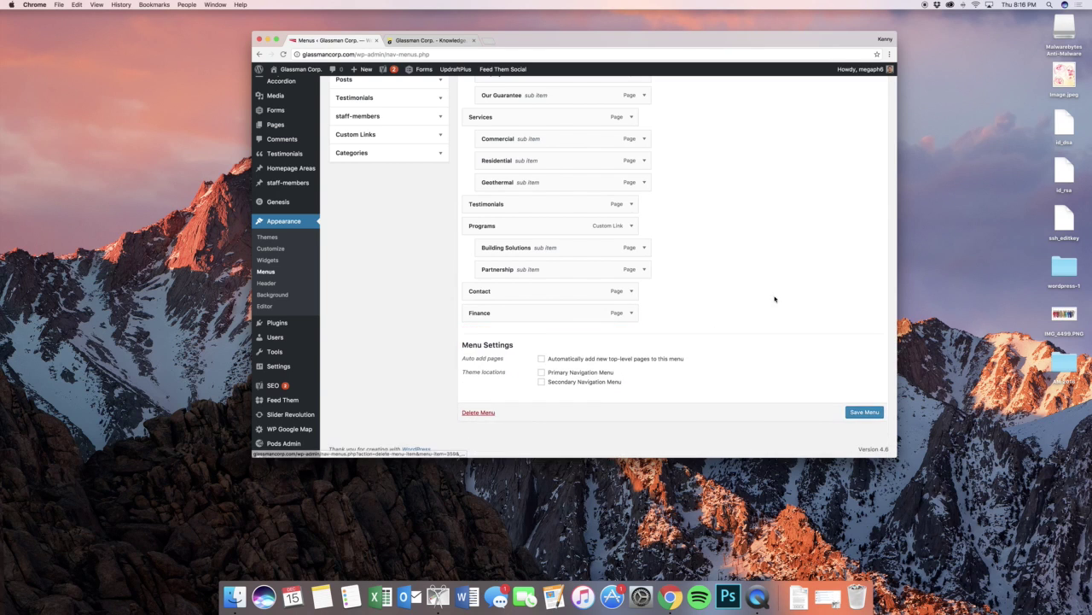
{"action": "scroll", "coordinate": [680, 293], "scroll_direction": "up", "scroll_amount": 5}
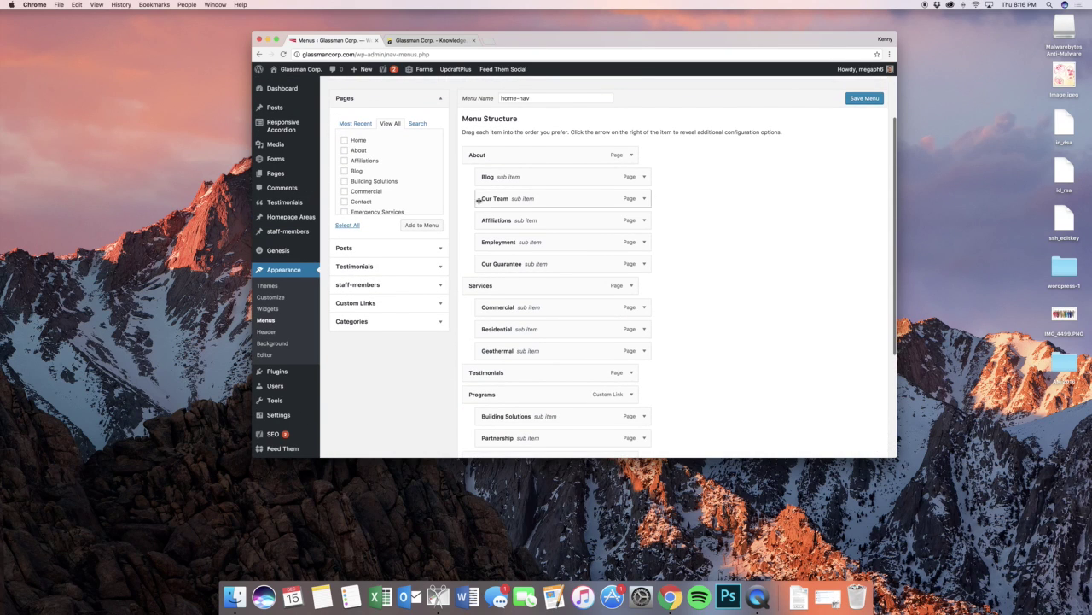
{"action": "left_click", "coordinate": [428, 252]}
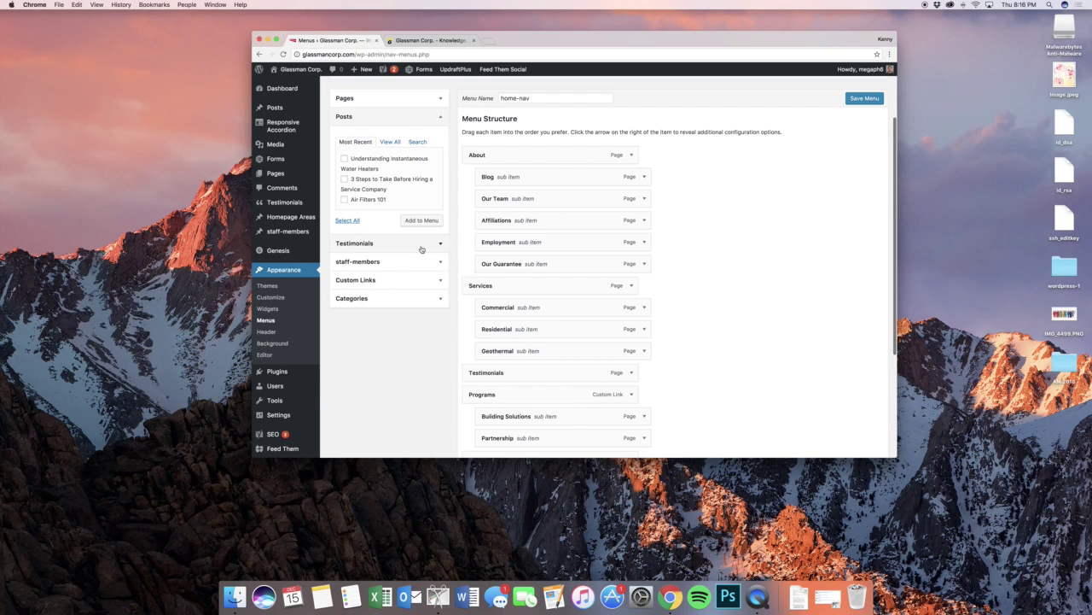
{"action": "left_click", "coordinate": [424, 263]}
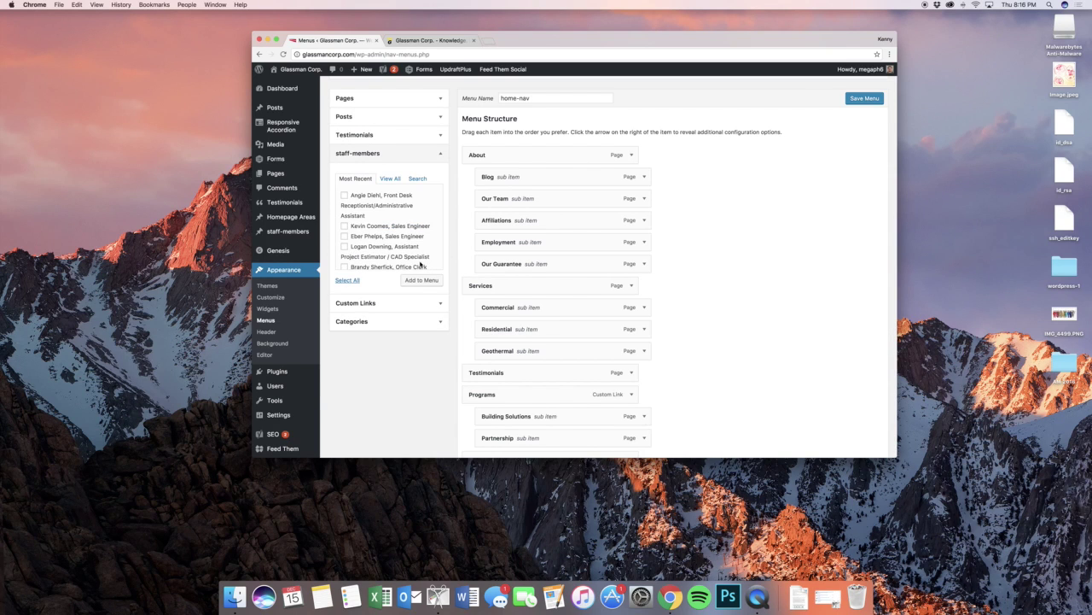
{"action": "left_click", "coordinate": [422, 319]}
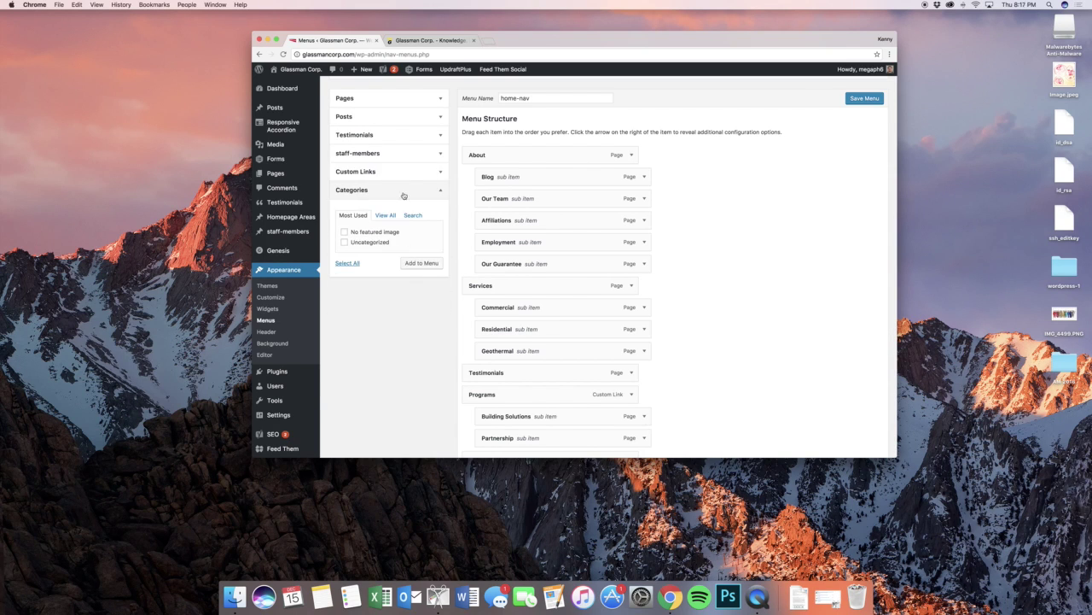
{"action": "left_click", "coordinate": [396, 173]}
{"action": "left_click", "coordinate": [380, 202]}
{"action": "left_click_drag", "start_coordinate": [395, 202], "coordinate": [384, 205]}
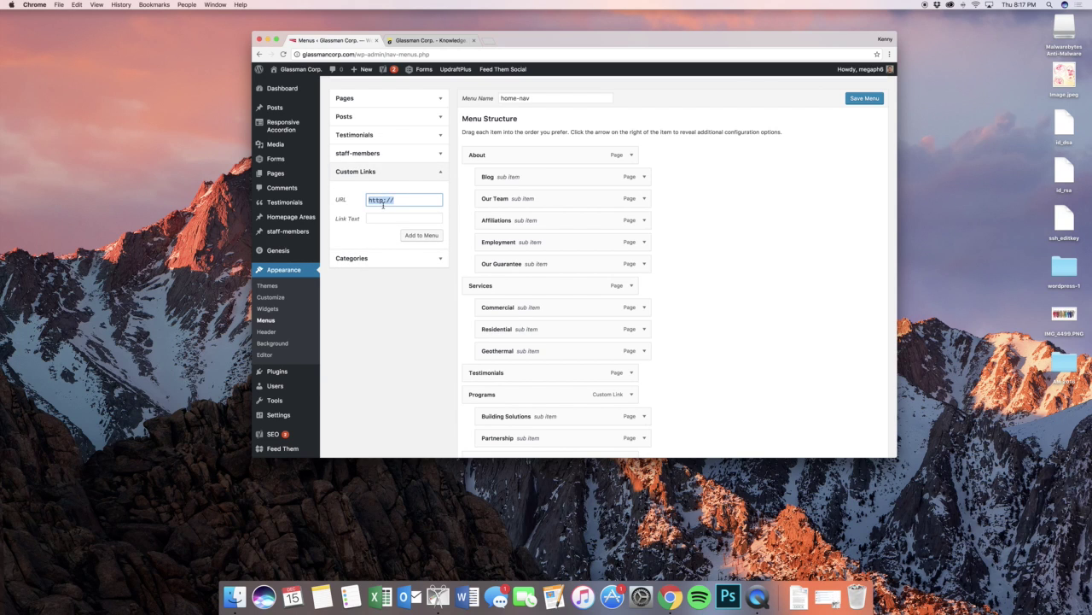
{"action": "scroll", "coordinate": [383, 205], "scroll_direction": "up", "scroll_amount": 5}
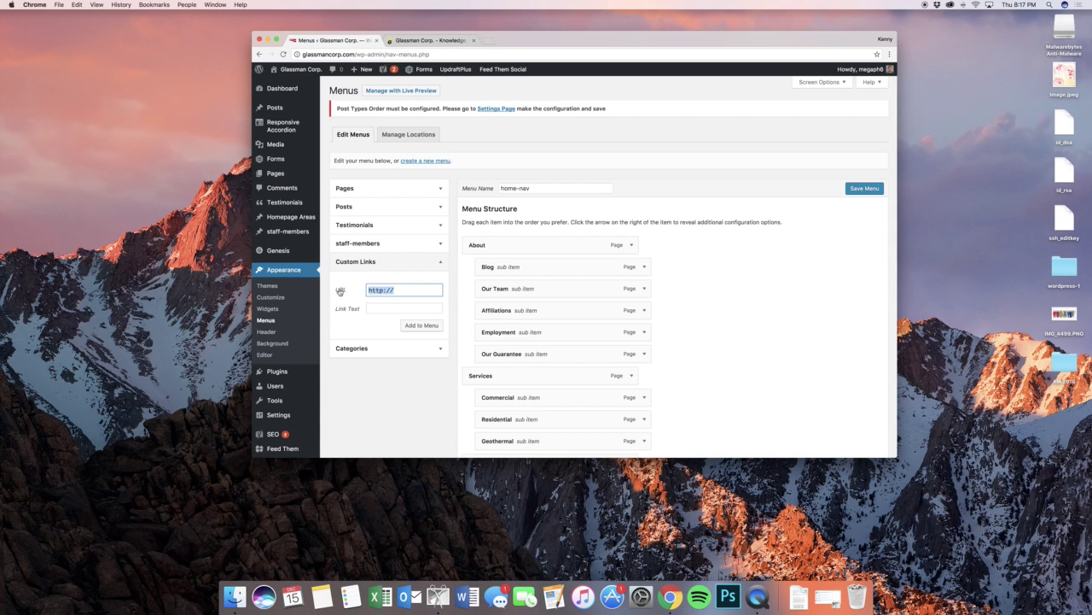
{"action": "scroll", "coordinate": [331, 330], "scroll_direction": "down", "scroll_amount": 2}
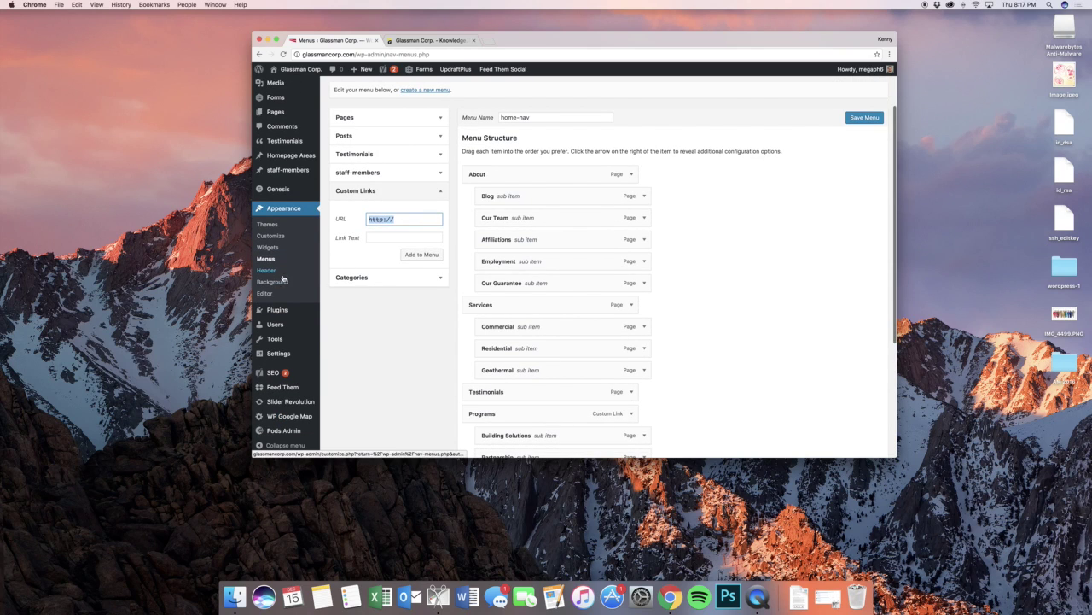
{"action": "mouse_move", "coordinate": [293, 311]}
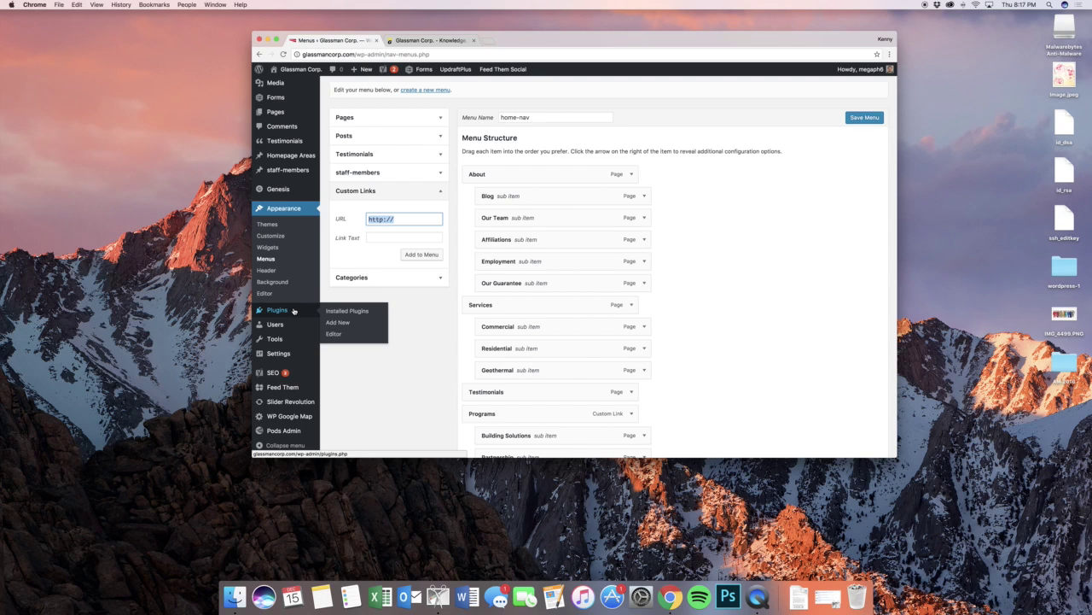
- Leave the menu editor unsaved for All Users, then start a new user at the username field
{"action": "left_click", "coordinate": [331, 328]}
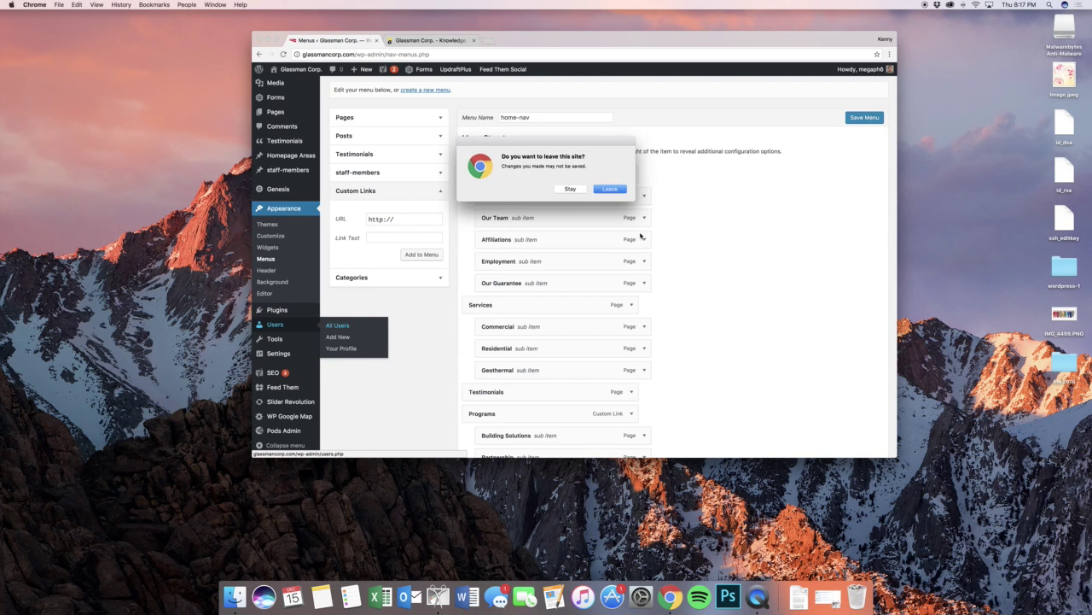
{"action": "left_click", "coordinate": [597, 190]}
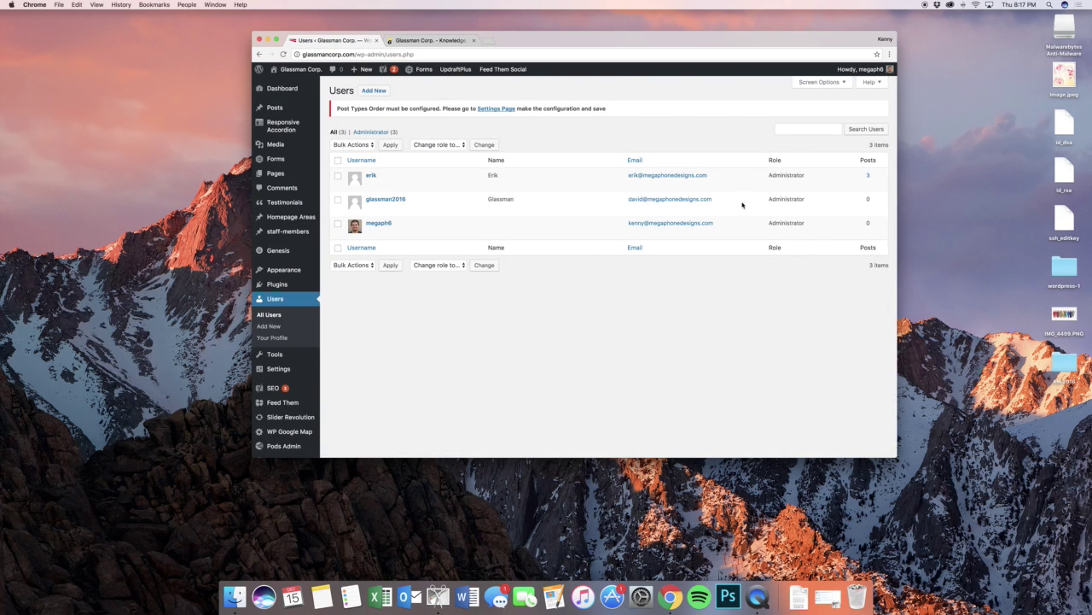
{"action": "mouse_move", "coordinate": [739, 211]}
{"action": "left_click", "coordinate": [374, 90]}
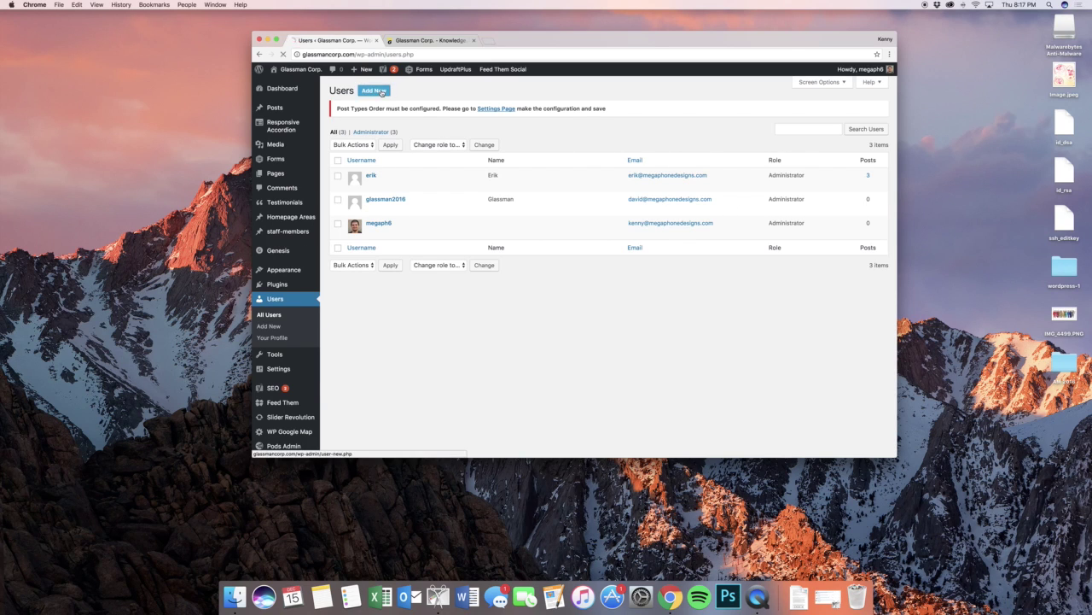
{"action": "left_click", "coordinate": [439, 148]}
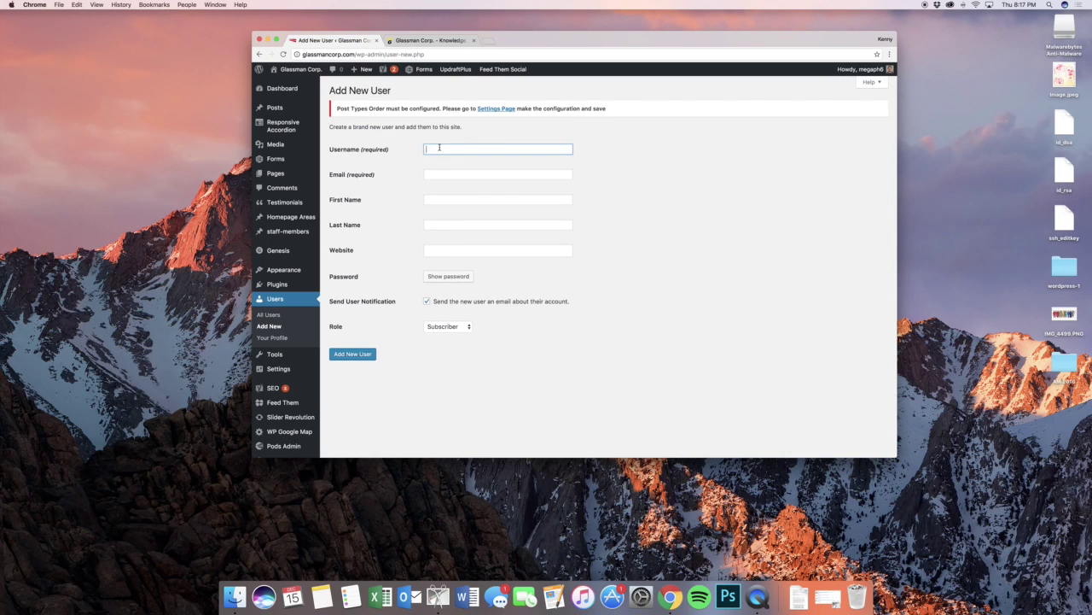
- Show the password field, enter a weak password, then replace it with a stronger one rated Strong
{"action": "left_click", "coordinate": [452, 174]}
{"action": "left_click", "coordinate": [448, 276]}
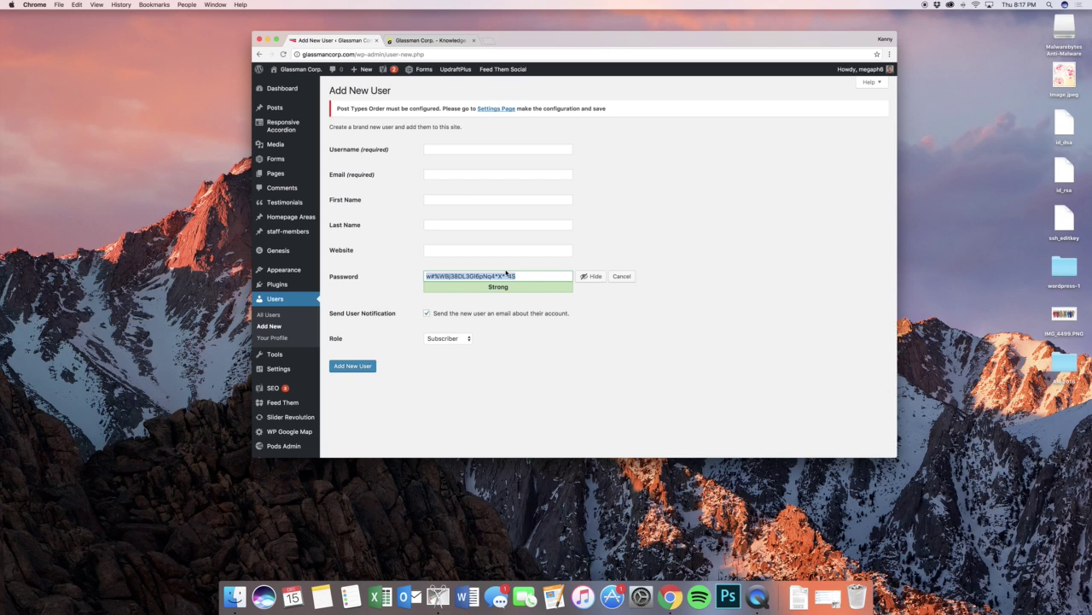
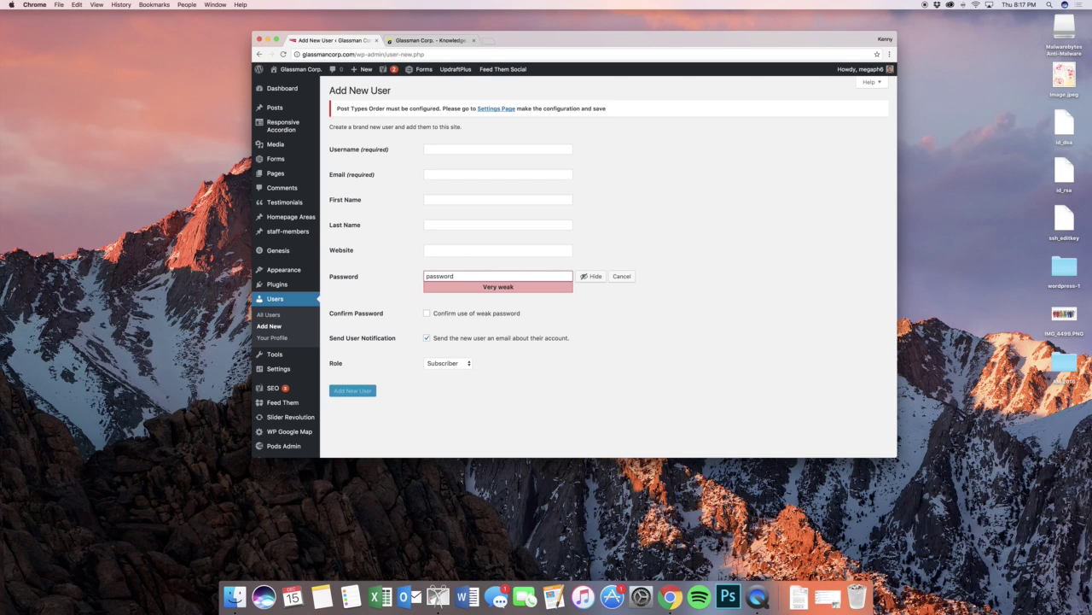
{"action": "key", "text": "super+a"}
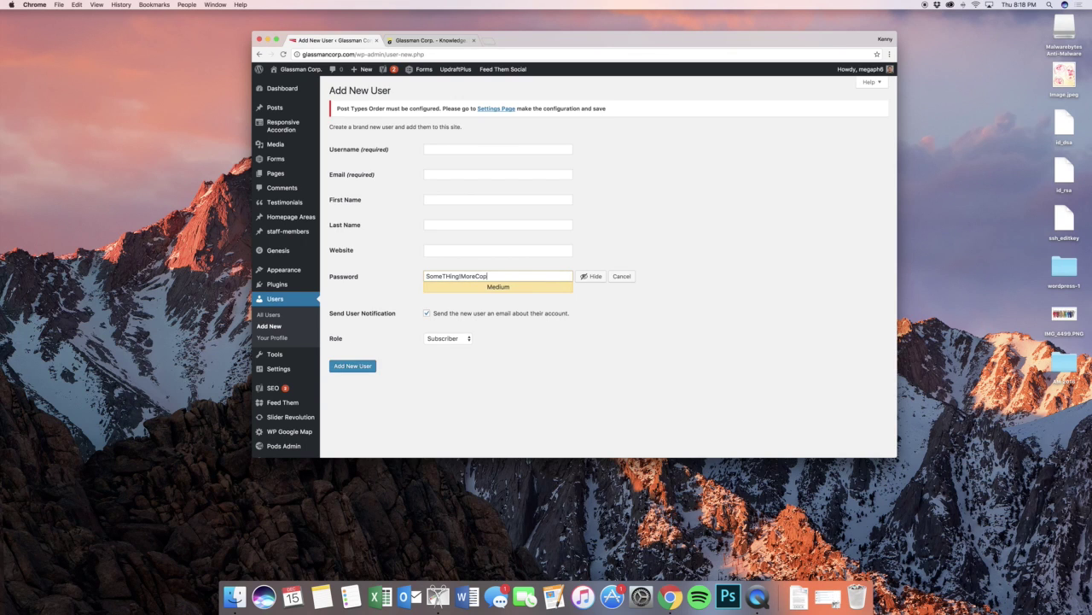
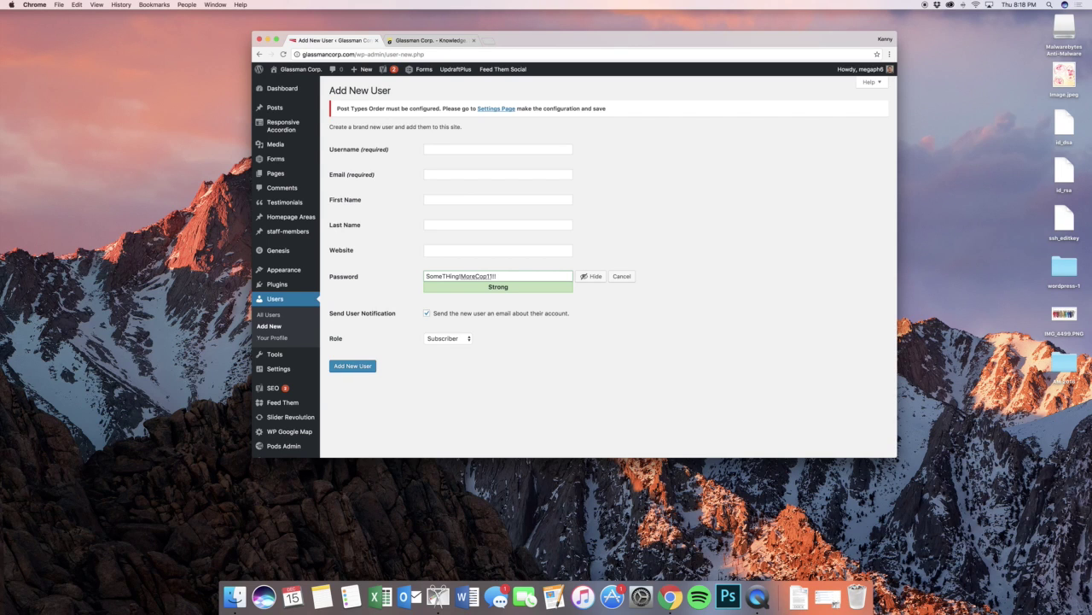
{"action": "mouse_move", "coordinate": [282, 354]}
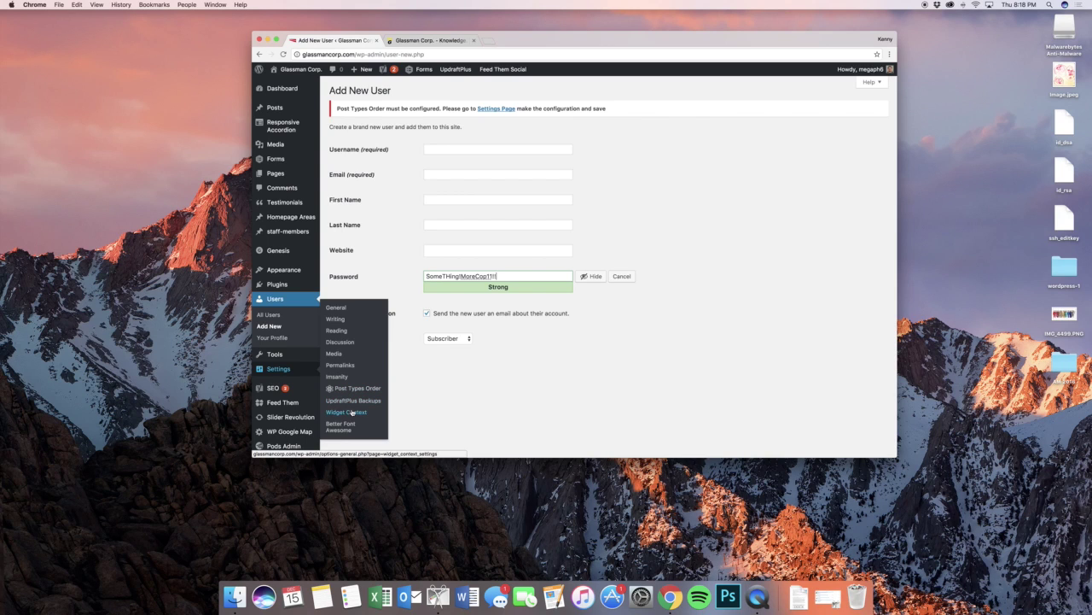
{"action": "mouse_move", "coordinate": [310, 390]}
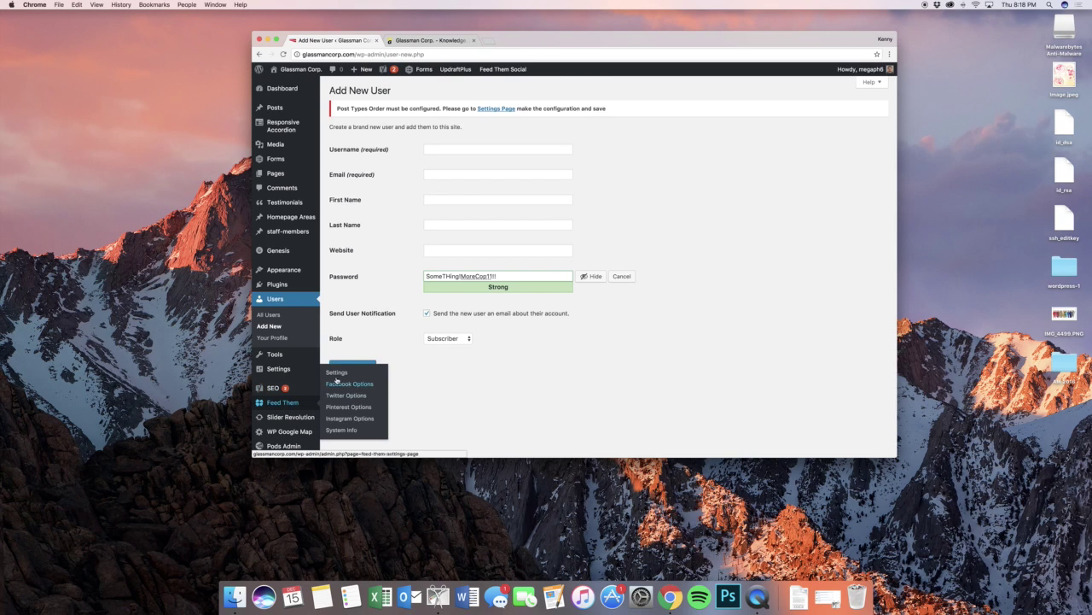
- Open Feed Them settings, discard the unsaved user, and scroll through the live homepage
{"action": "left_click", "coordinate": [337, 372]}
{"action": "left_click", "coordinate": [600, 190]}
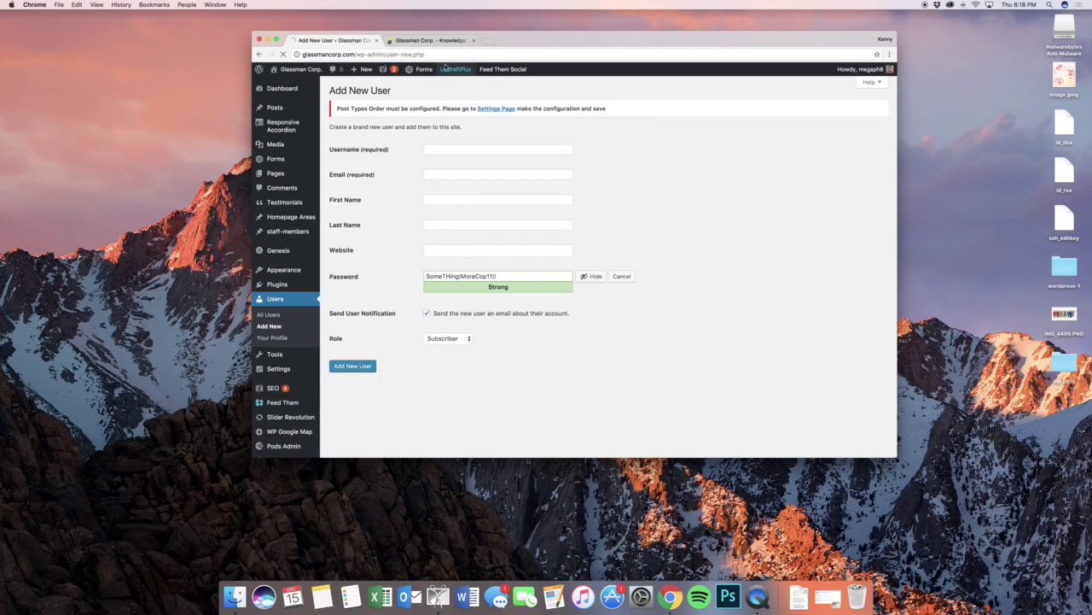
{"action": "left_click", "coordinate": [431, 40]}
{"action": "scroll", "coordinate": [678, 286], "scroll_direction": "up", "scroll_amount": 5}
{"action": "scroll", "coordinate": [679, 287], "scroll_direction": "up", "scroll_amount": 3}
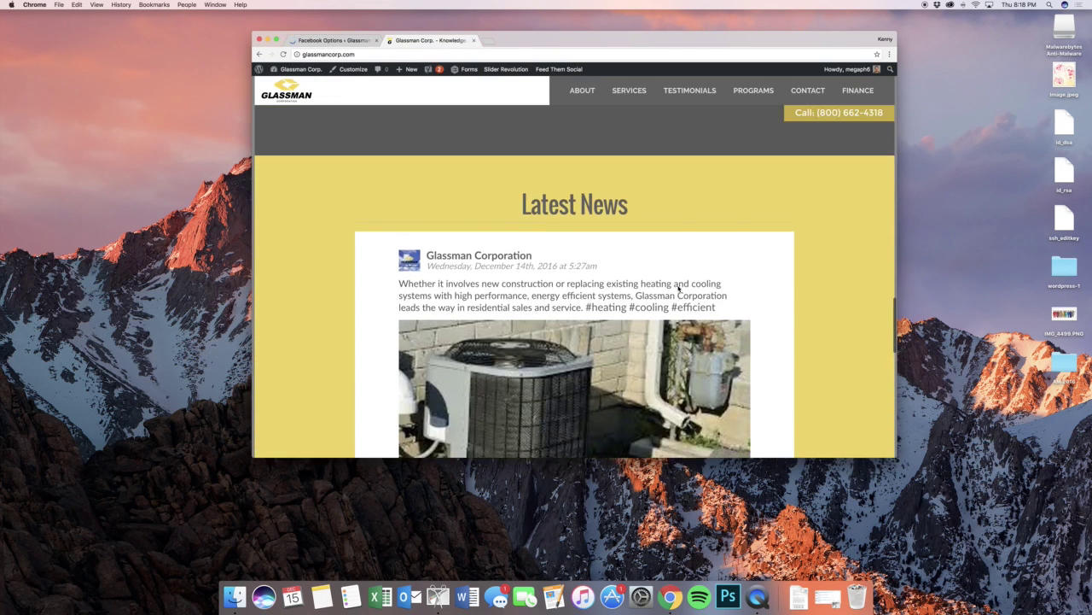
{"action": "scroll", "coordinate": [678, 287], "scroll_direction": "down", "scroll_amount": 2}
{"action": "scroll", "coordinate": [679, 287], "scroll_direction": "up", "scroll_amount": 1}
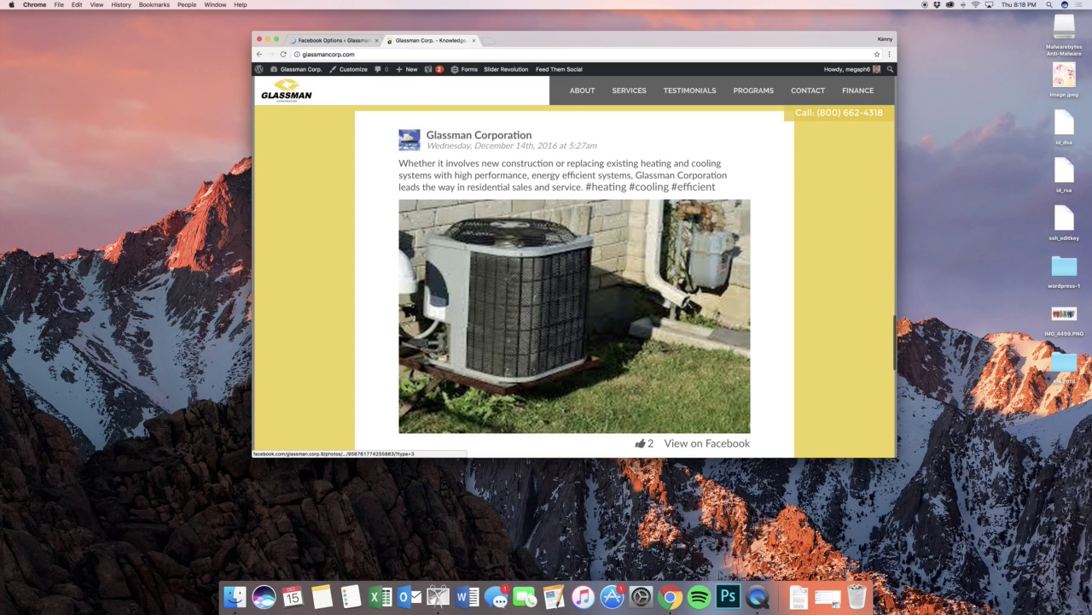
{"action": "scroll", "coordinate": [768, 192], "scroll_direction": "down", "scroll_amount": 1}
{"action": "scroll", "coordinate": [767, 193], "scroll_direction": "up", "scroll_amount": 1}
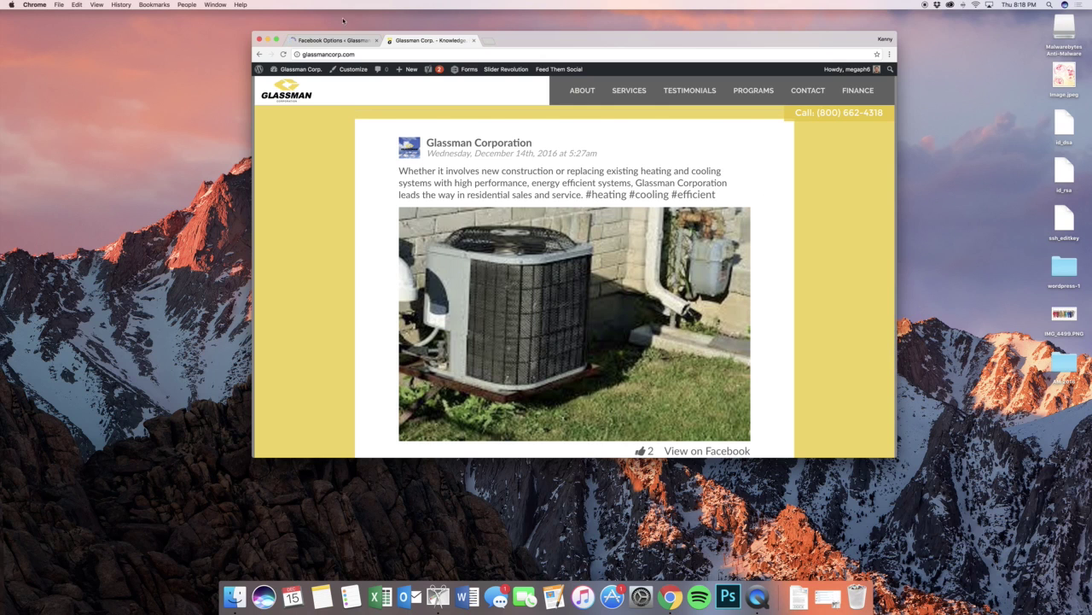
- Scroll through the Feed Them Facebook Options page with its working access token
{"action": "key", "text": "ctrl+Tab"}
{"action": "scroll", "coordinate": [625, 239], "scroll_direction": "down", "scroll_amount": 5}
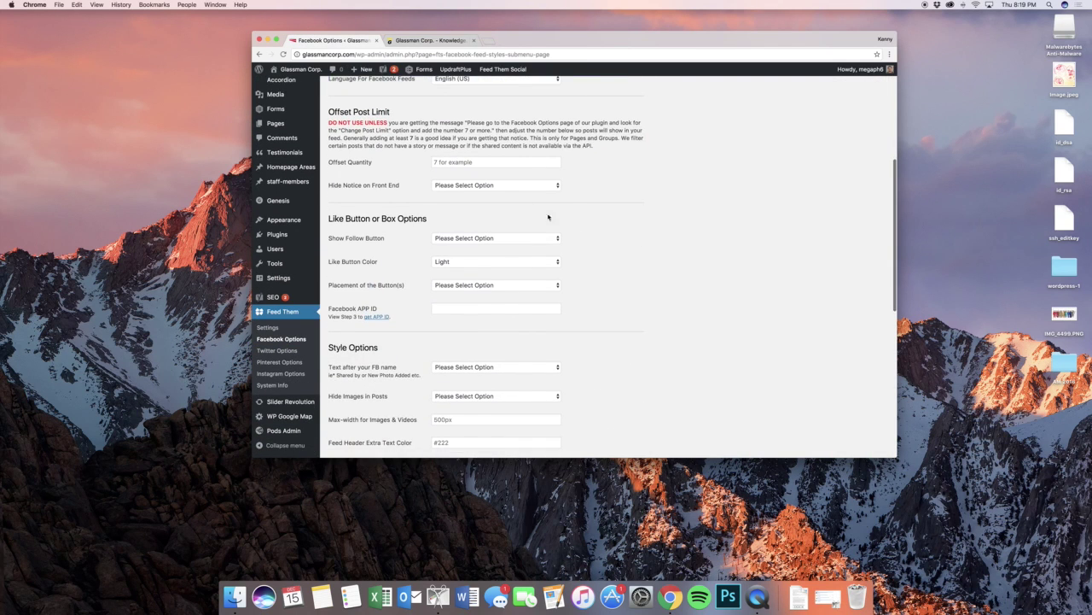
{"action": "scroll", "coordinate": [551, 200], "scroll_direction": "down", "scroll_amount": 4}
{"action": "scroll", "coordinate": [547, 197], "scroll_direction": "down", "scroll_amount": 2}
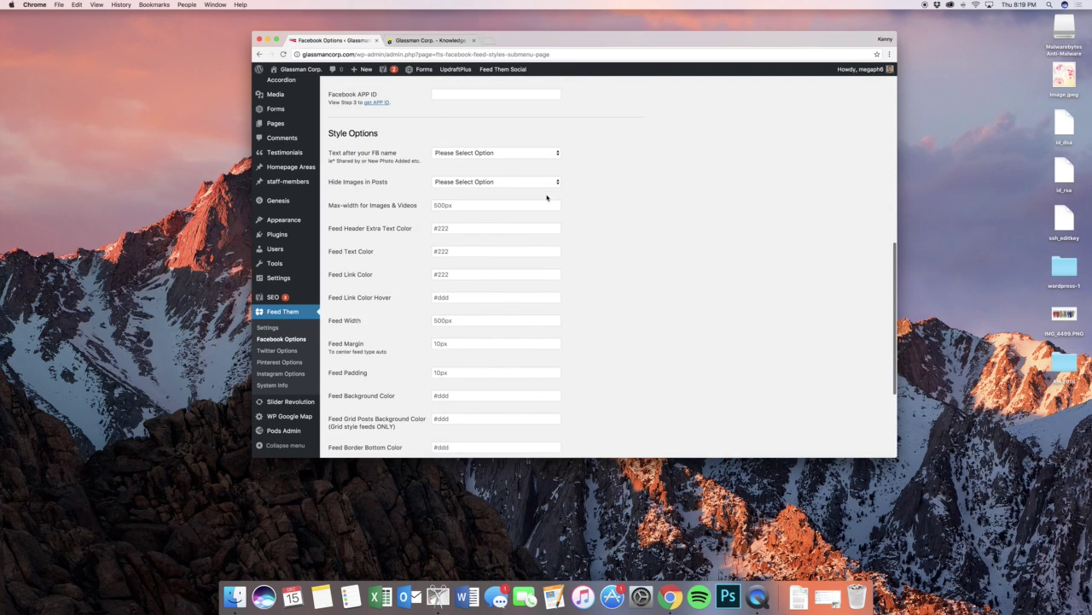
{"action": "scroll", "coordinate": [550, 201], "scroll_direction": "up", "scroll_amount": 12}
{"action": "scroll", "coordinate": [581, 221], "scroll_direction": "down", "scroll_amount": 10}
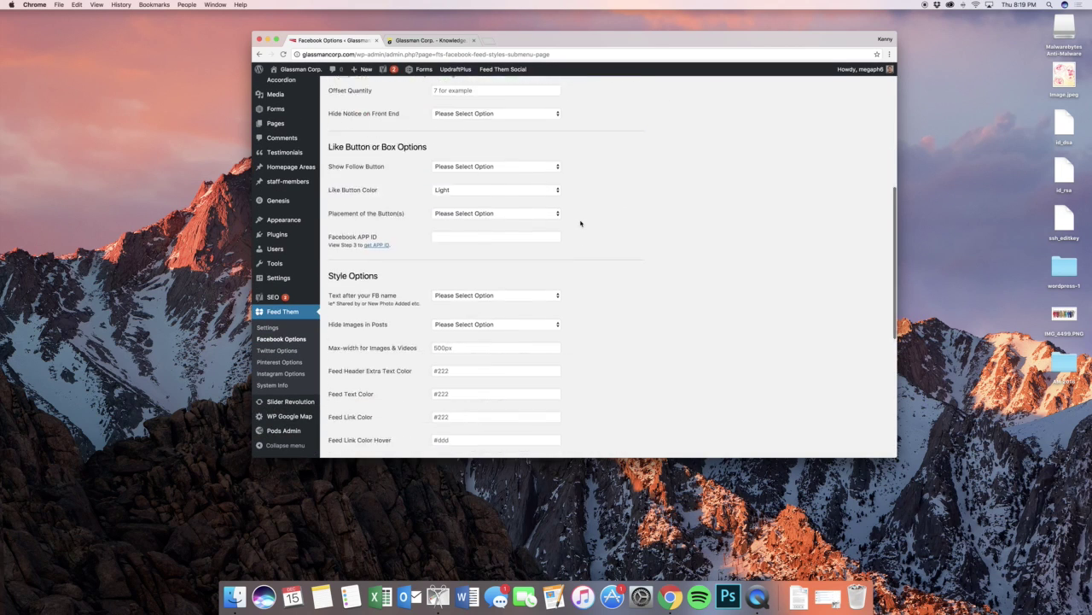
{"action": "scroll", "coordinate": [580, 223], "scroll_direction": "up", "scroll_amount": 5}
{"action": "scroll", "coordinate": [580, 223], "scroll_direction": "up", "scroll_amount": 5}
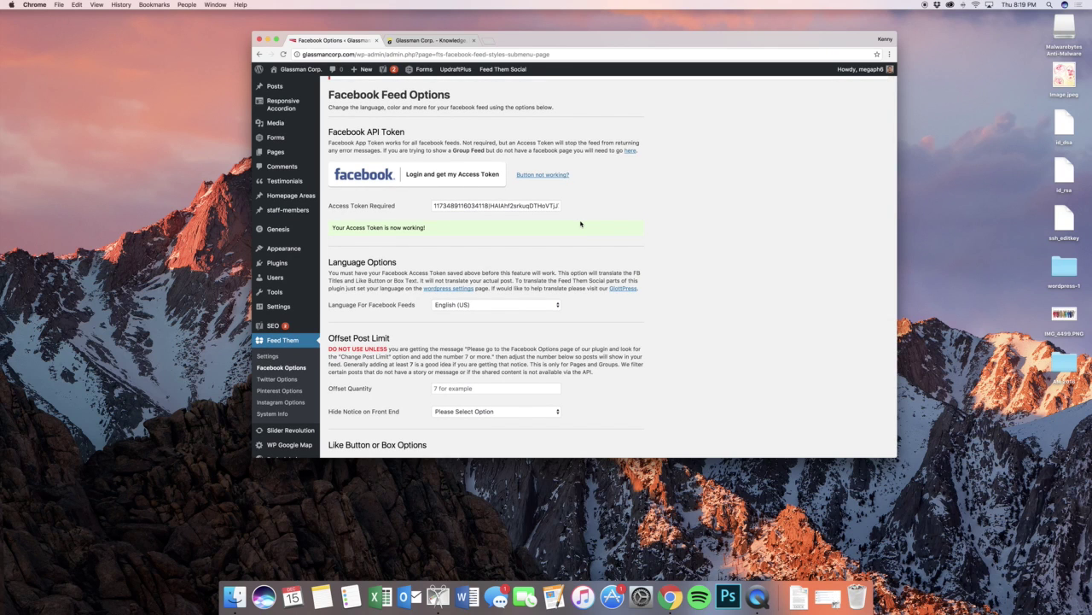
{"action": "scroll", "coordinate": [580, 223], "scroll_direction": "down", "scroll_amount": 3}
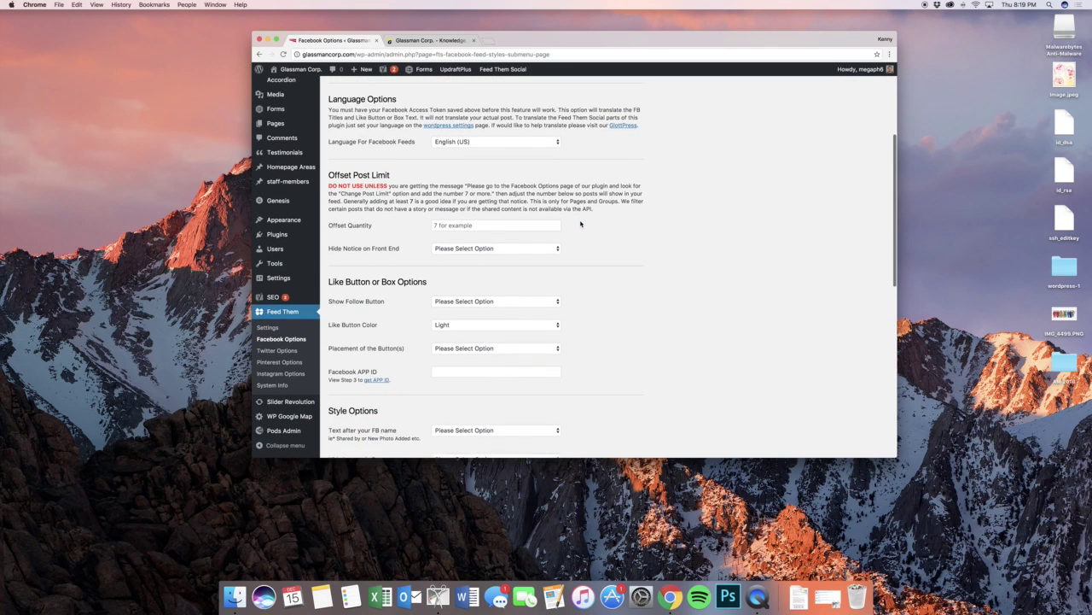
{"action": "scroll", "coordinate": [581, 223], "scroll_direction": "down", "scroll_amount": 1}
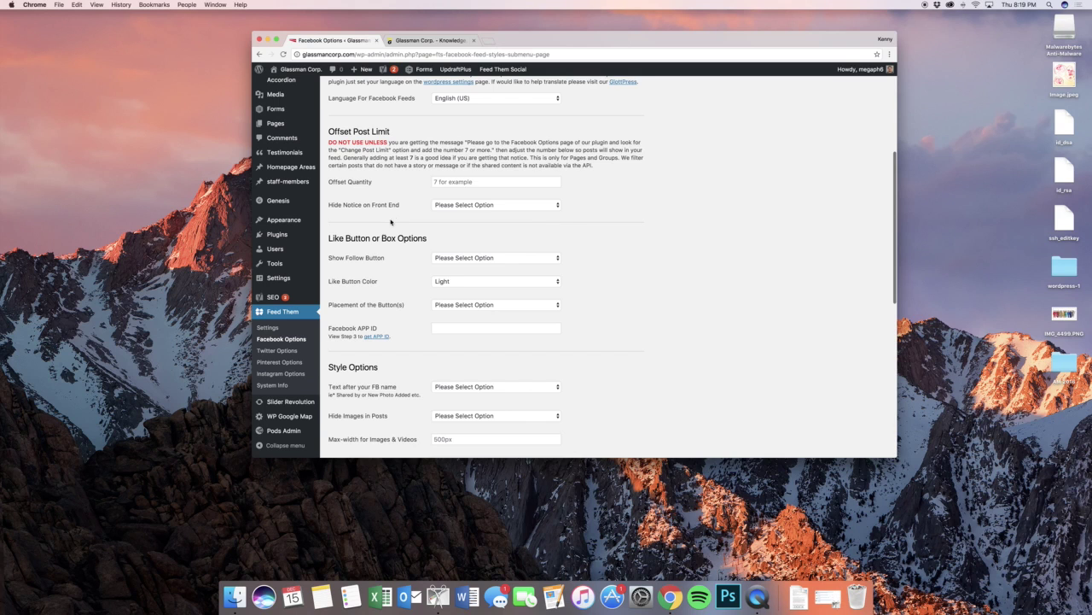
{"action": "scroll", "coordinate": [392, 219], "scroll_direction": "down", "scroll_amount": 1}
- Open Pages > Add New in a separate tab, then open the Latest News entry under Homepage Areas
{"action": "mouse_move", "coordinate": [290, 129]}
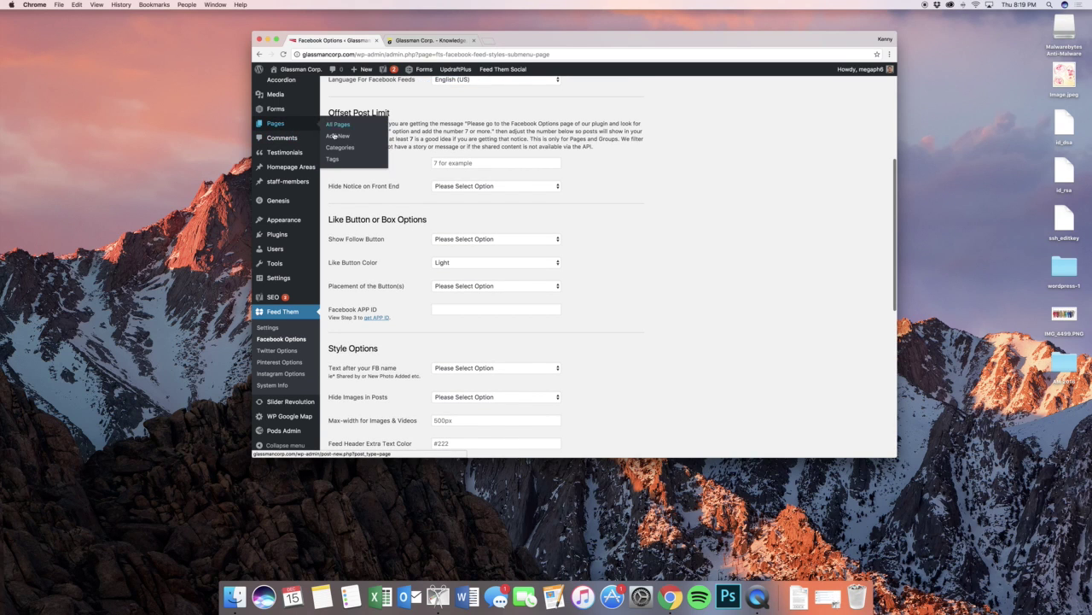
{"action": "left_click_drag", "start_coordinate": [342, 137], "coordinate": [484, 40]}
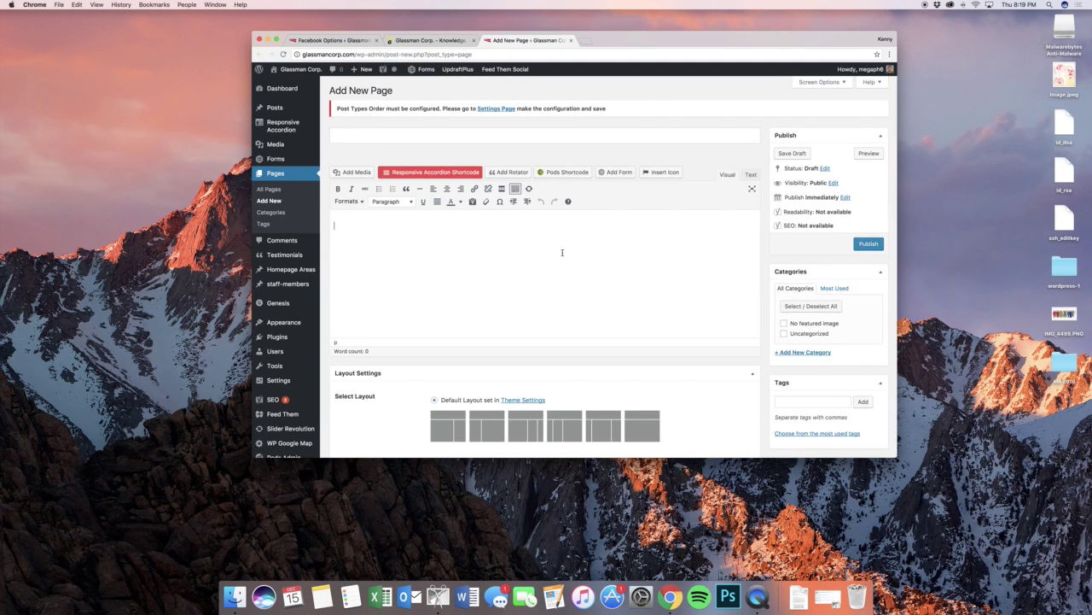
{"action": "left_click", "coordinate": [392, 41]}
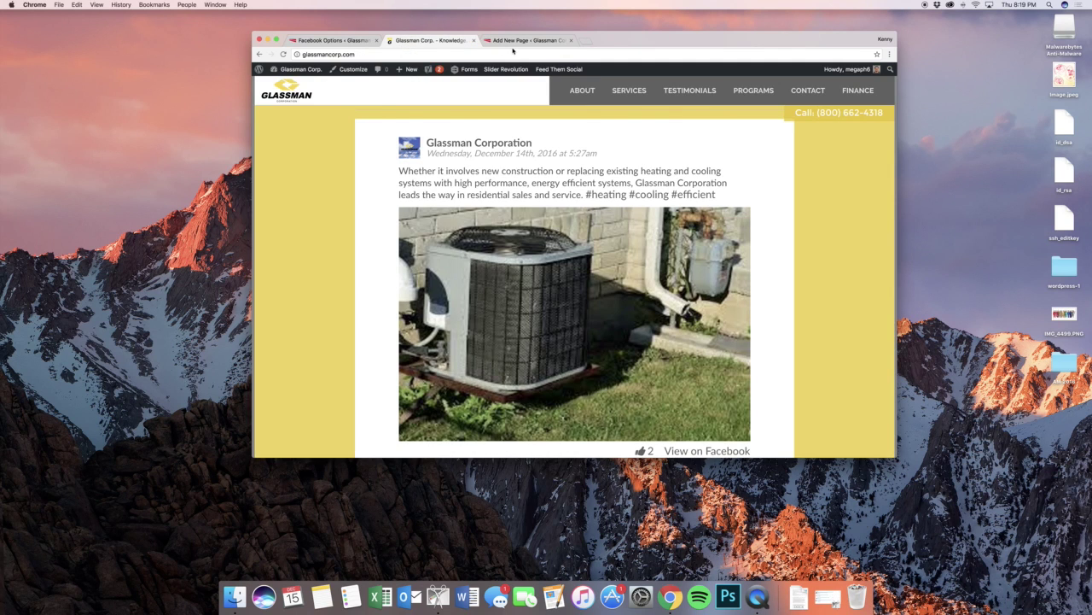
{"action": "left_click", "coordinate": [517, 40]}
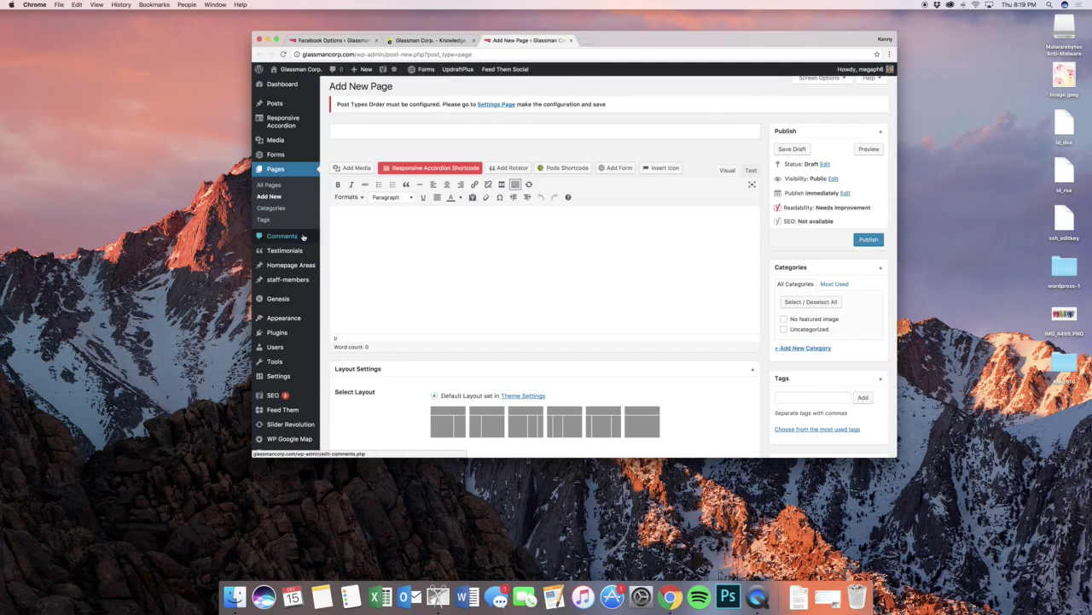
{"action": "left_click", "coordinate": [341, 268]}
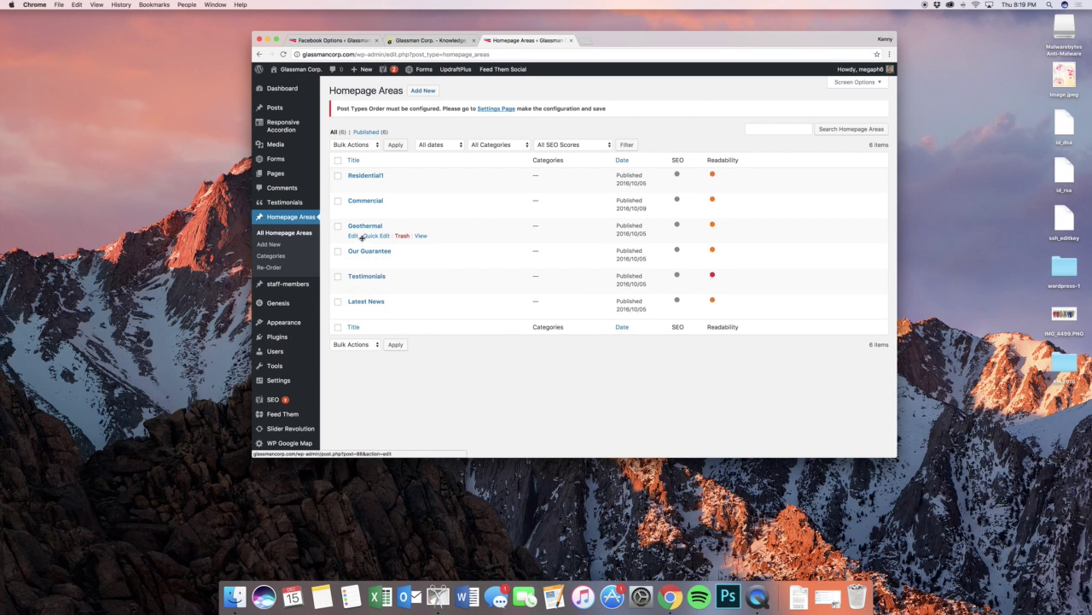
{"action": "left_click", "coordinate": [357, 304]}
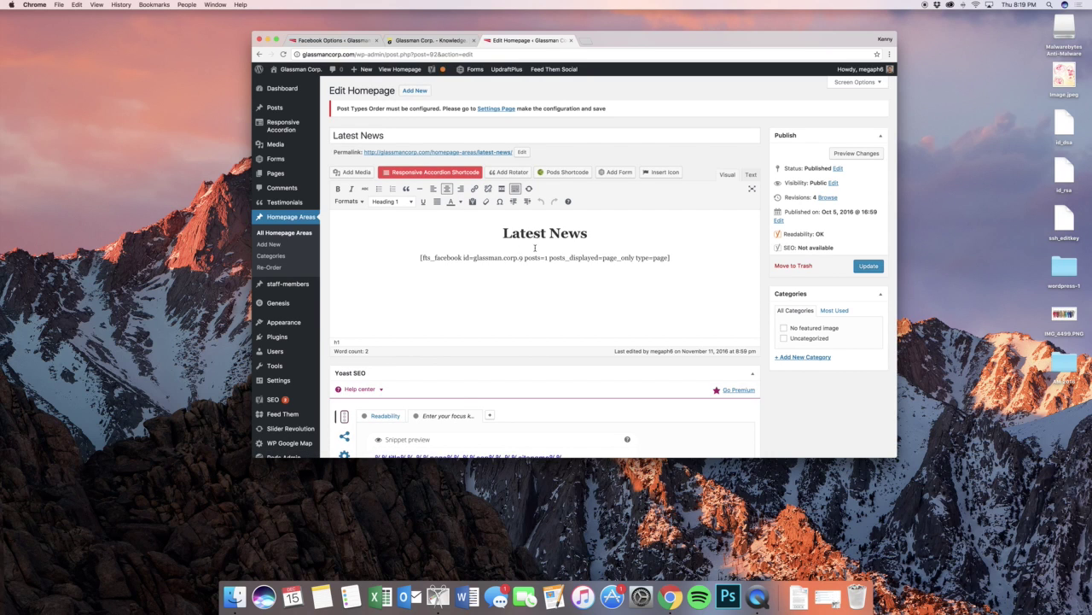
- Point out the fts_facebook name, page id and posts settings in the Latest News shortcode
{"action": "left_click", "coordinate": [505, 259]}
{"action": "left_click_drag", "start_coordinate": [463, 257], "coordinate": [521, 259]}
{"action": "left_click", "coordinate": [465, 258]}
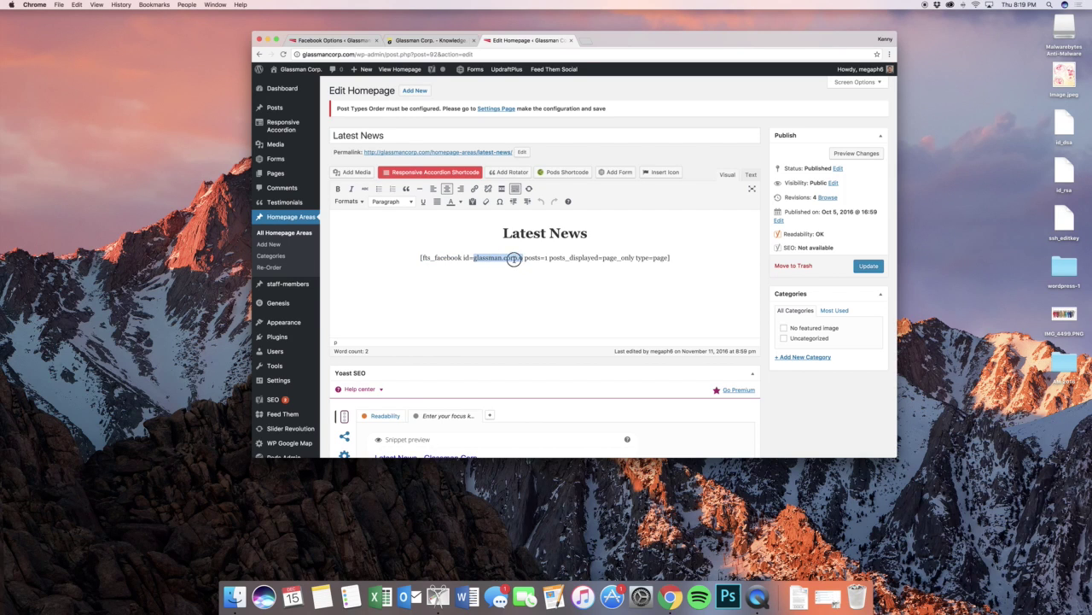
{"action": "left_click", "coordinate": [516, 257]}
{"action": "left_click", "coordinate": [525, 258]}
- Glance at the live Glassman front page, then switch to the Slider Revolution admin tab
{"action": "scroll", "coordinate": [316, 324], "scroll_direction": "down", "scroll_amount": 2}
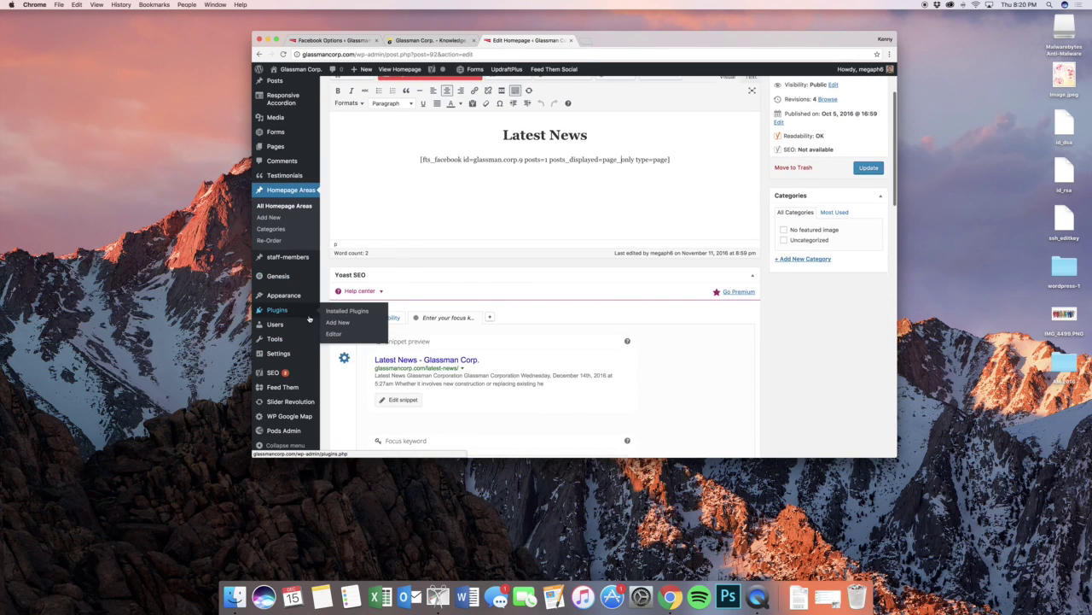
{"action": "mouse_move", "coordinate": [316, 388]}
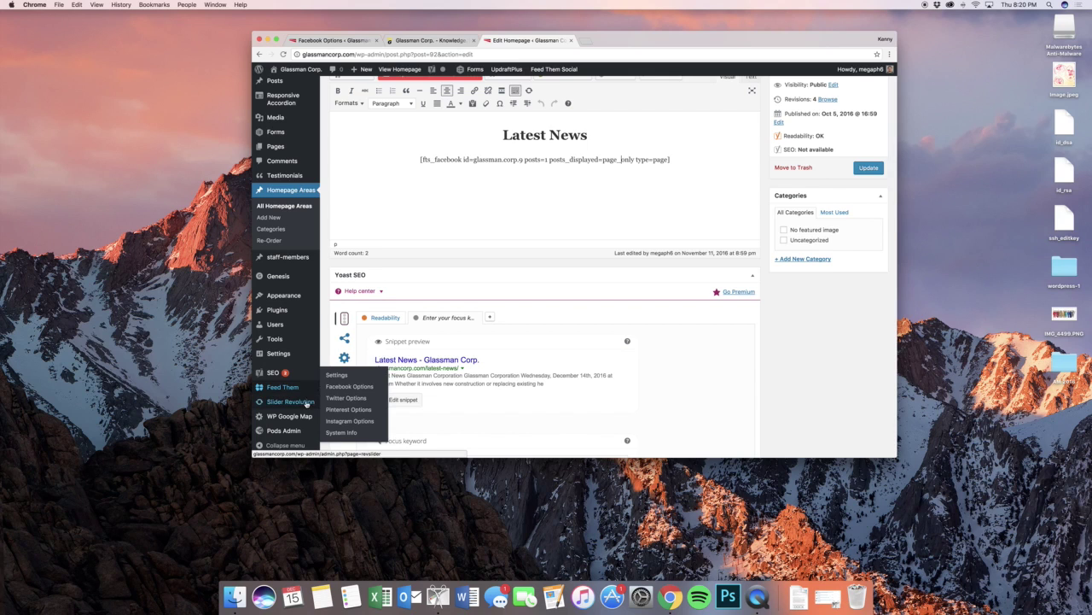
{"action": "mouse_move", "coordinate": [307, 405]}
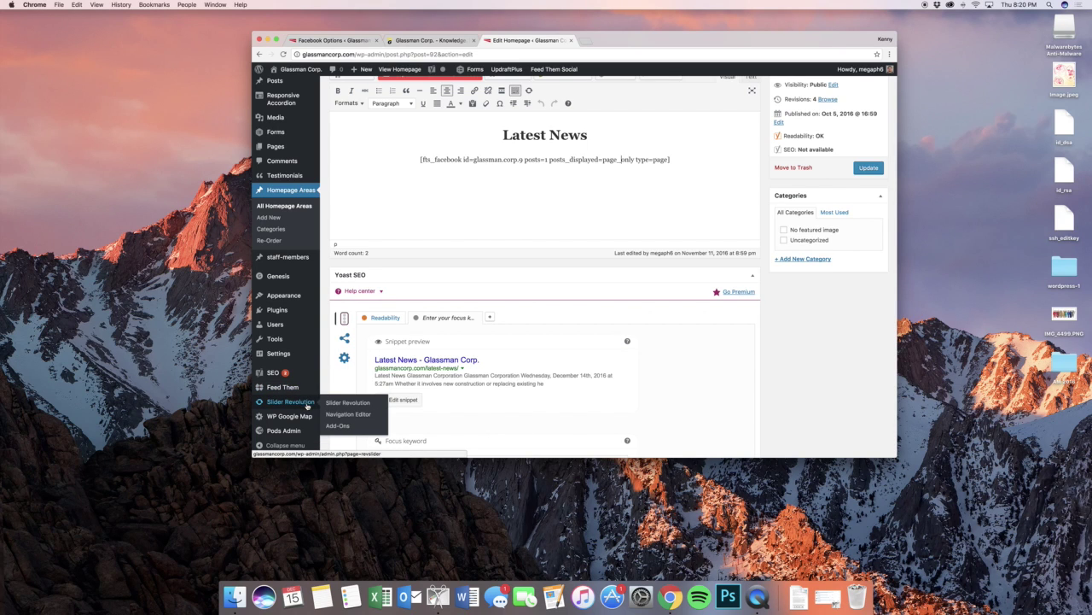
{"action": "left_click", "coordinate": [405, 41]}
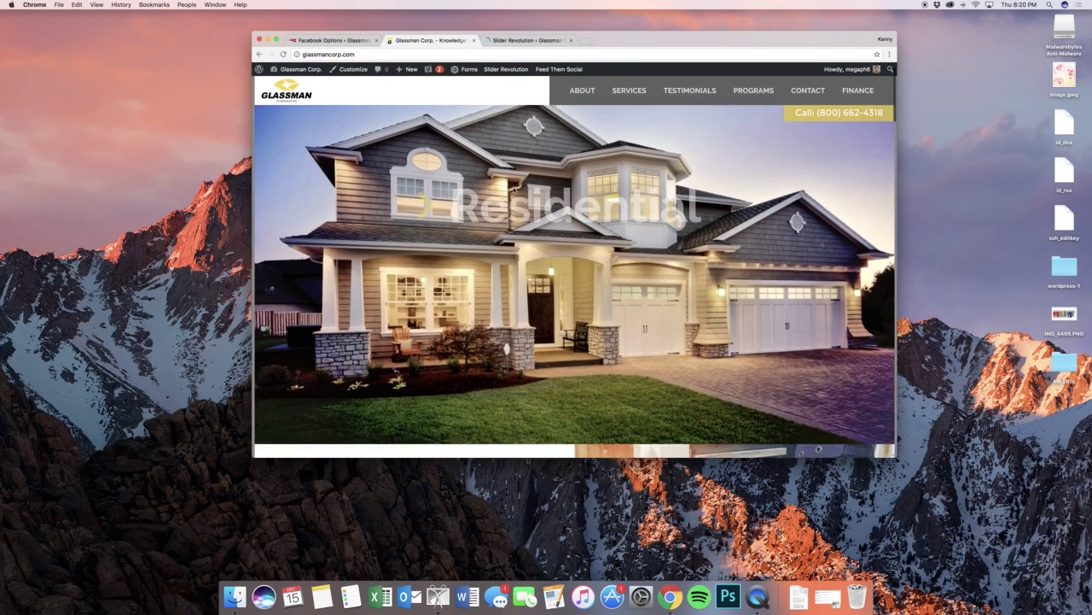
{"action": "key", "text": "ctrl+Tab"}
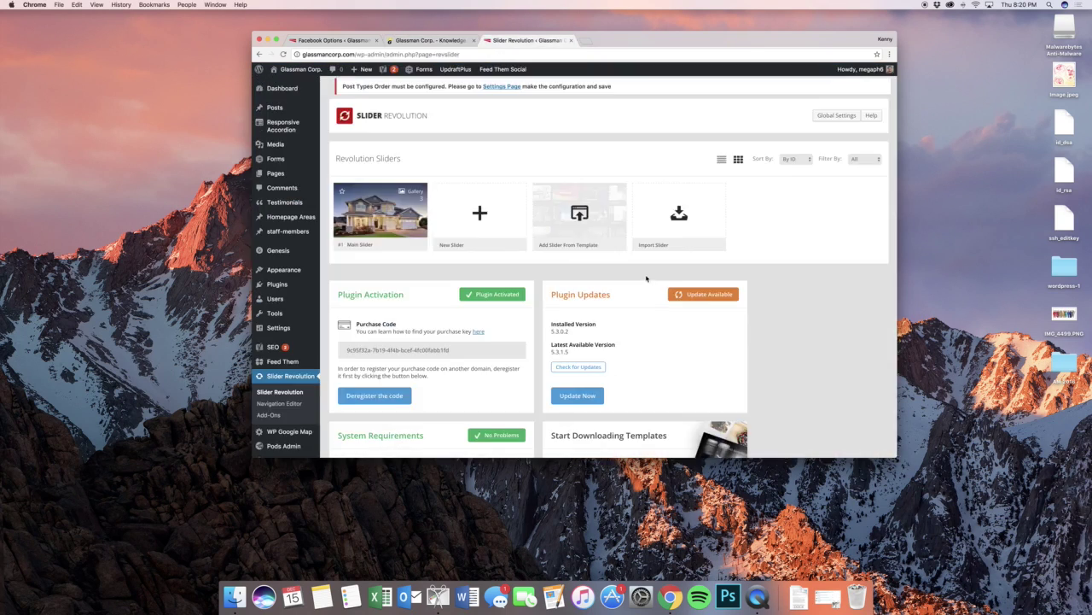
- Open the Main Slider's first slide, check the Learn More text, and drag Residential upward
{"action": "left_click", "coordinate": [422, 245]}
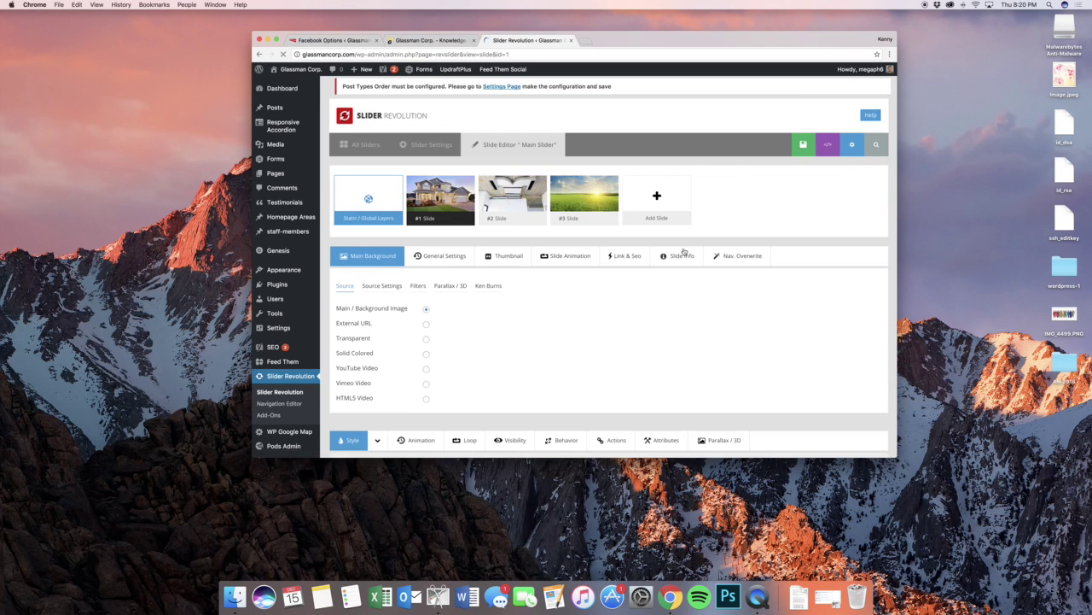
{"action": "scroll", "coordinate": [682, 252], "scroll_direction": "down", "scroll_amount": 10}
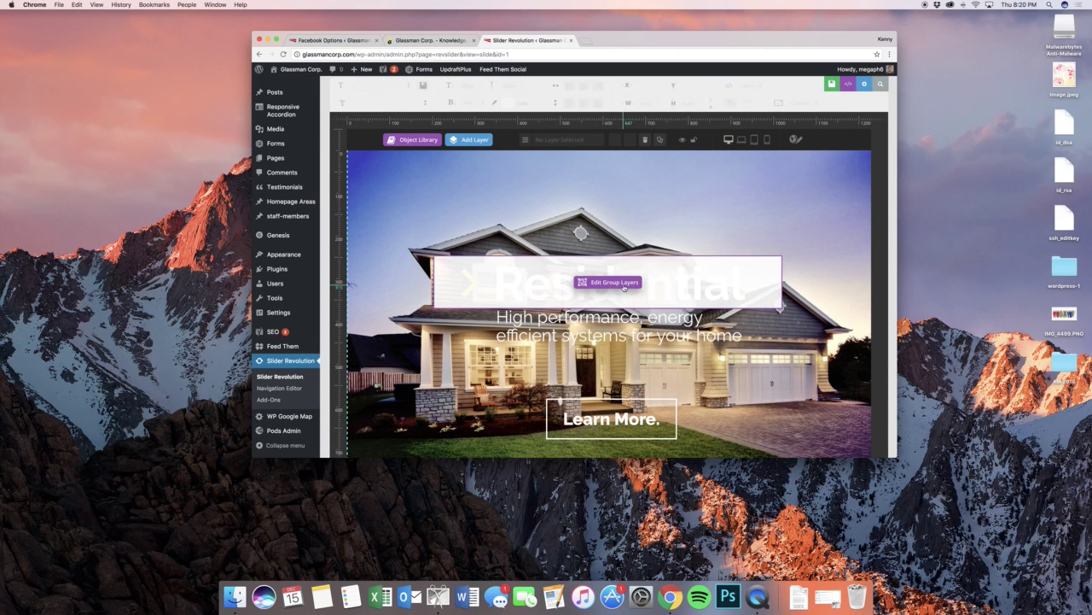
{"action": "scroll", "coordinate": [622, 325], "scroll_direction": "down", "scroll_amount": 3}
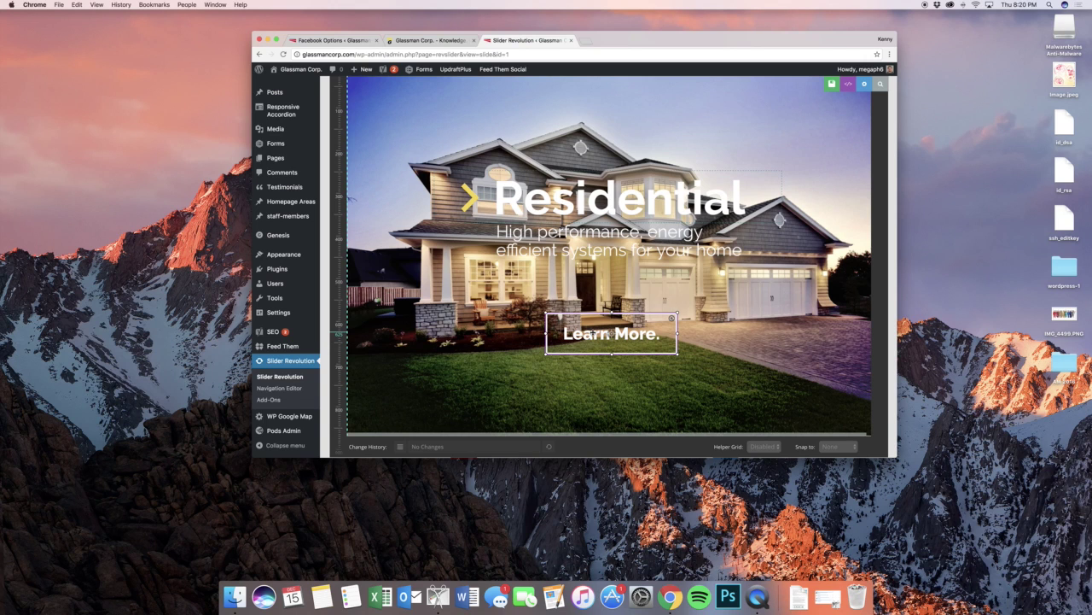
{"action": "double_click", "coordinate": [596, 332]}
{"action": "scroll", "coordinate": [581, 106], "scroll_direction": "up", "scroll_amount": 1}
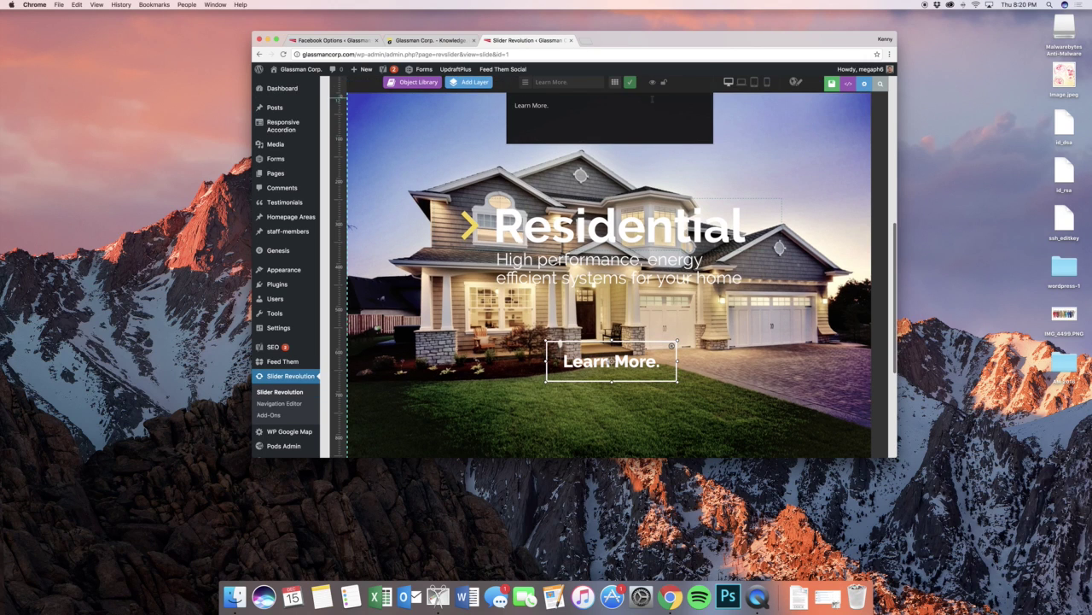
{"action": "left_click", "coordinate": [631, 83]}
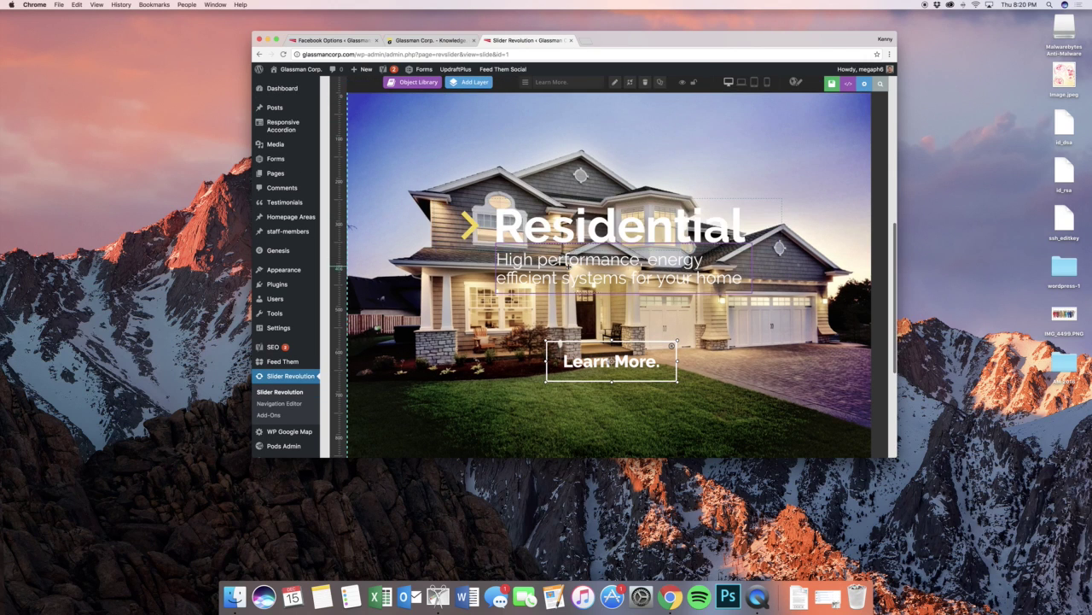
{"action": "left_click", "coordinate": [528, 230]}
{"action": "left_click_drag", "start_coordinate": [521, 230], "coordinate": [524, 185]}
{"action": "scroll", "coordinate": [598, 257], "scroll_direction": "up", "scroll_amount": 3}
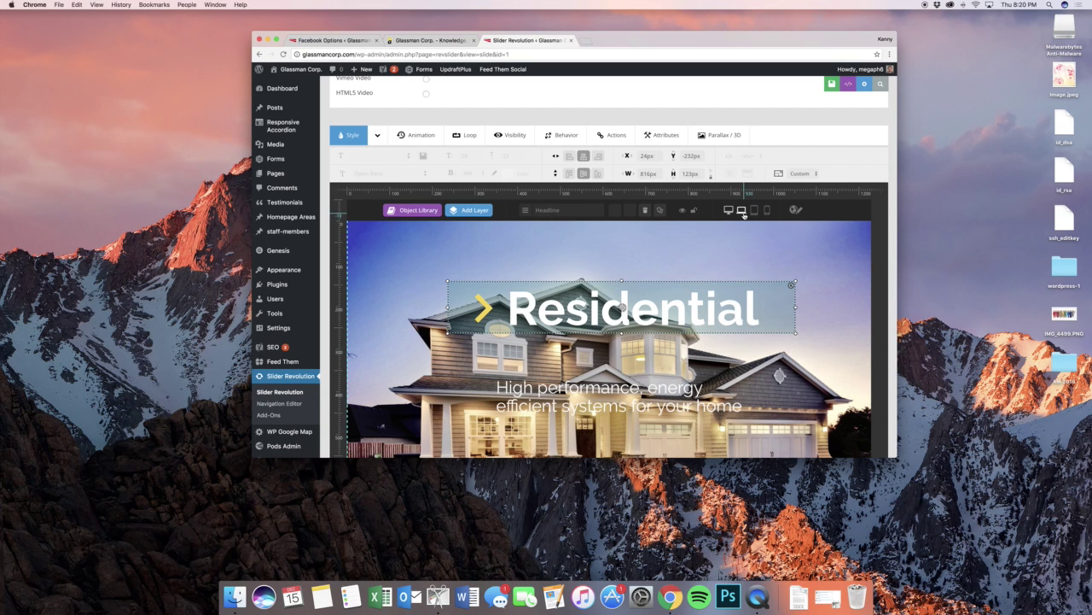
- In mobile layout, move the Residential heading up slightly and set its font size to 15px
{"action": "left_click", "coordinate": [742, 211]}
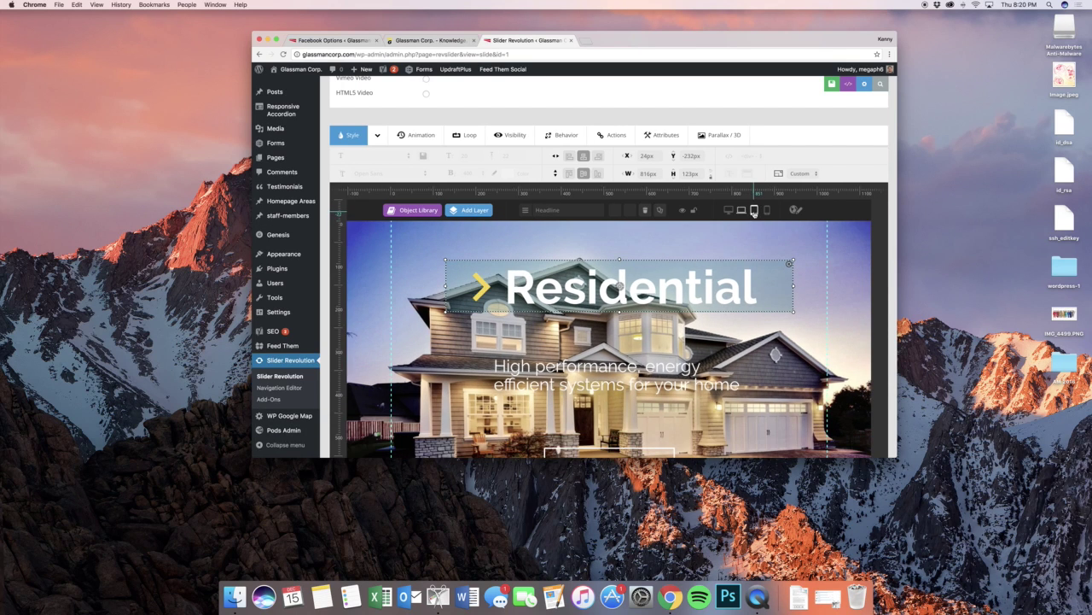
{"action": "left_click", "coordinate": [755, 212]}
{"action": "left_click", "coordinate": [768, 212]}
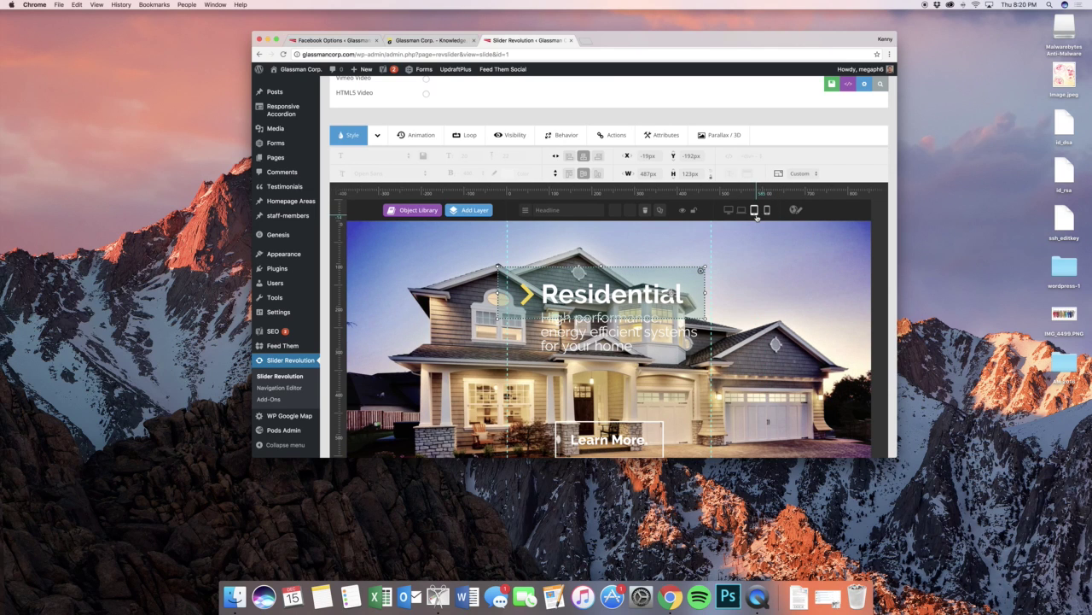
{"action": "left_click_drag", "start_coordinate": [627, 285], "coordinate": [625, 276]}
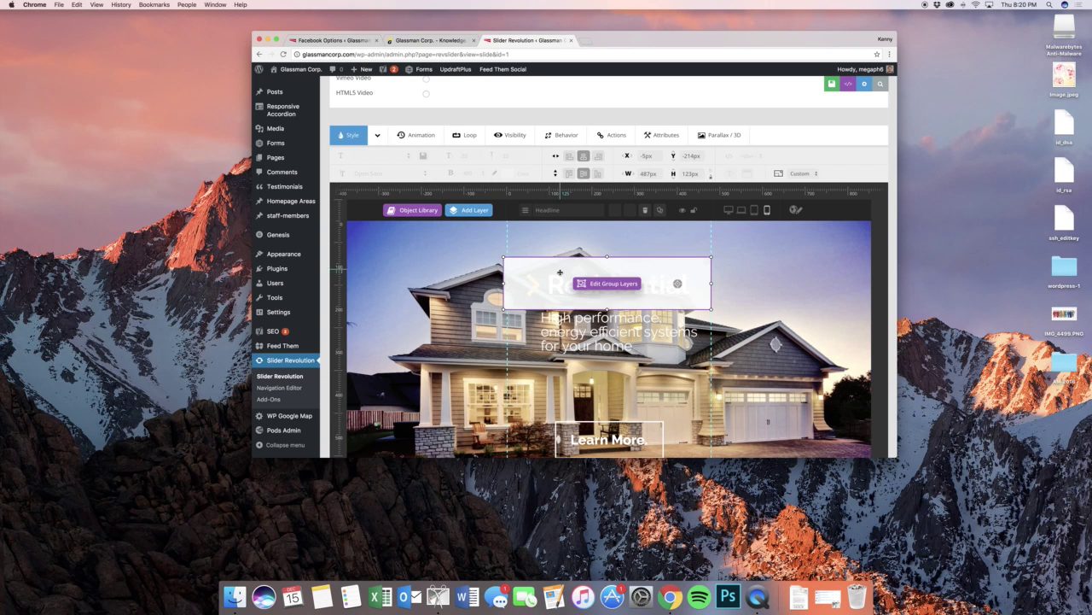
{"action": "double_click", "coordinate": [559, 272]}
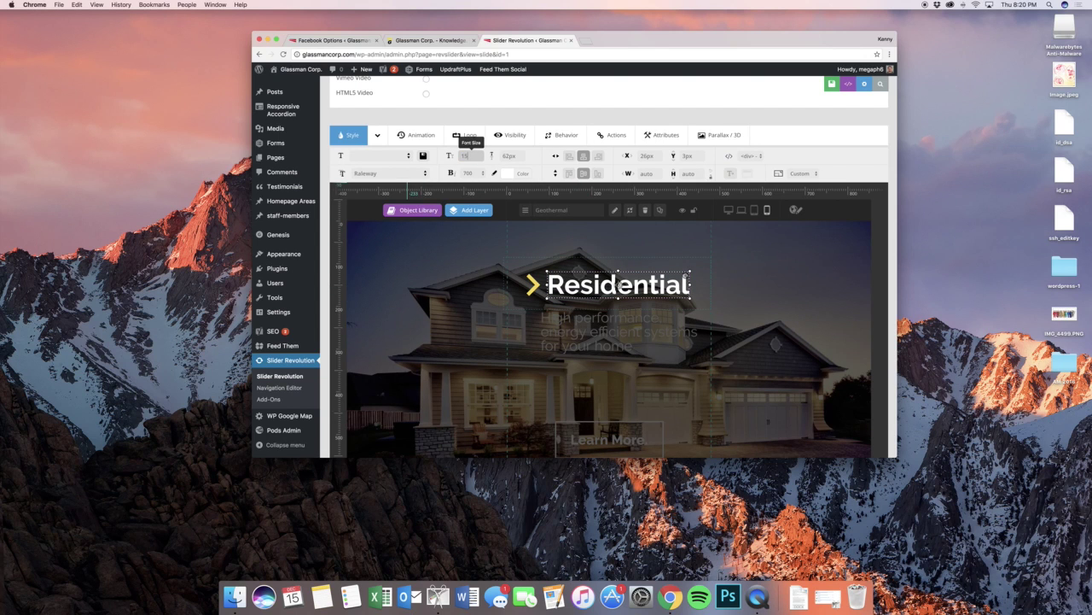
{"action": "key", "text": "Tab"}
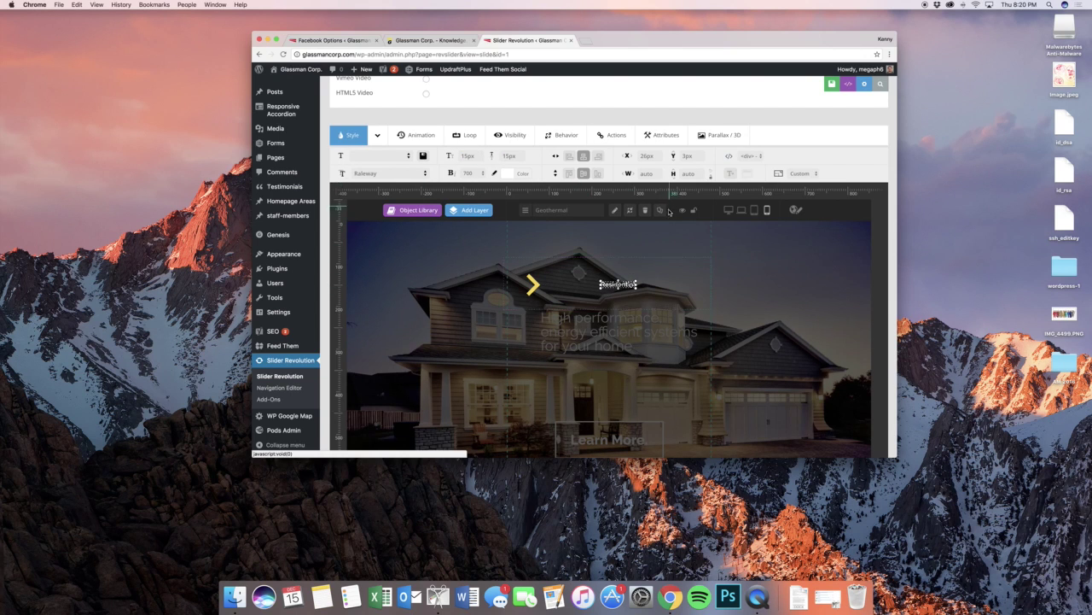
{"action": "left_click", "coordinate": [667, 252]}
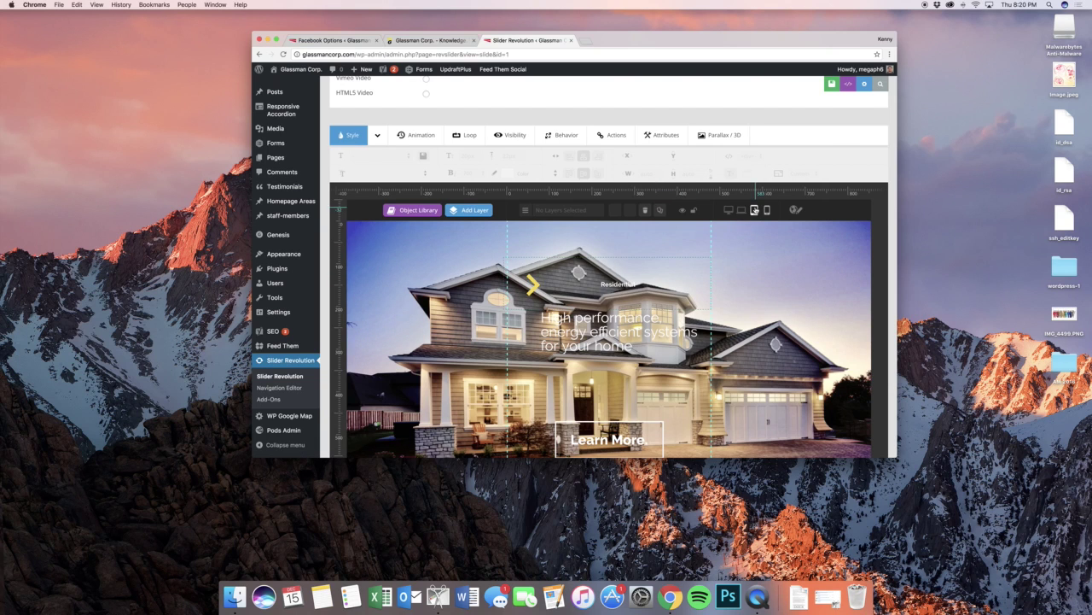
- Compare the Residential heading in tablet and mobile layouts, then return to notebook layout
{"action": "left_click", "coordinate": [754, 210]}
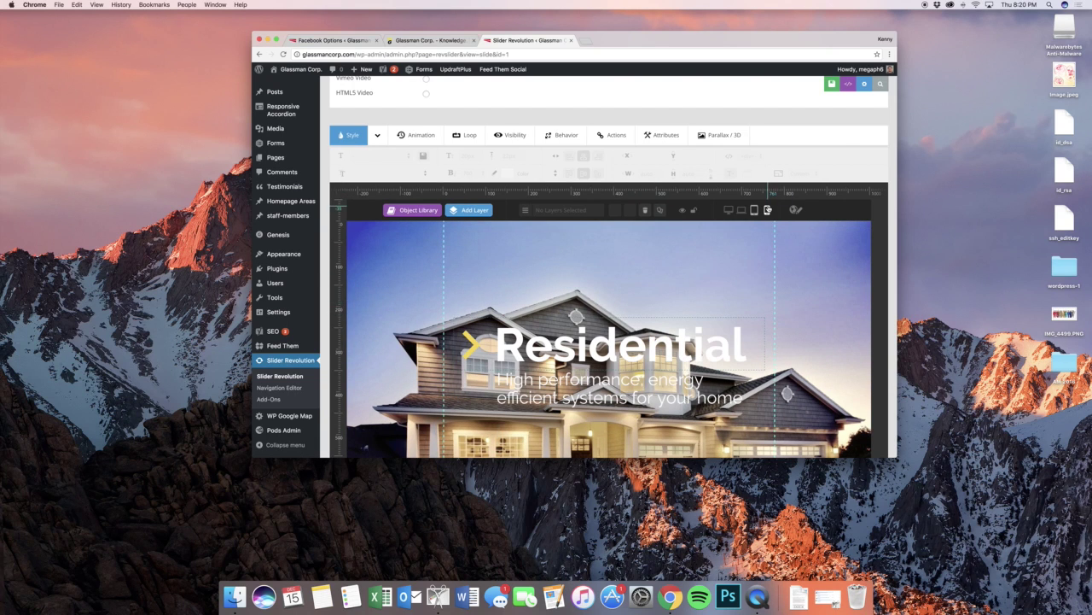
{"action": "left_click", "coordinate": [768, 210]}
{"action": "scroll", "coordinate": [700, 278], "scroll_direction": "down", "scroll_amount": 2}
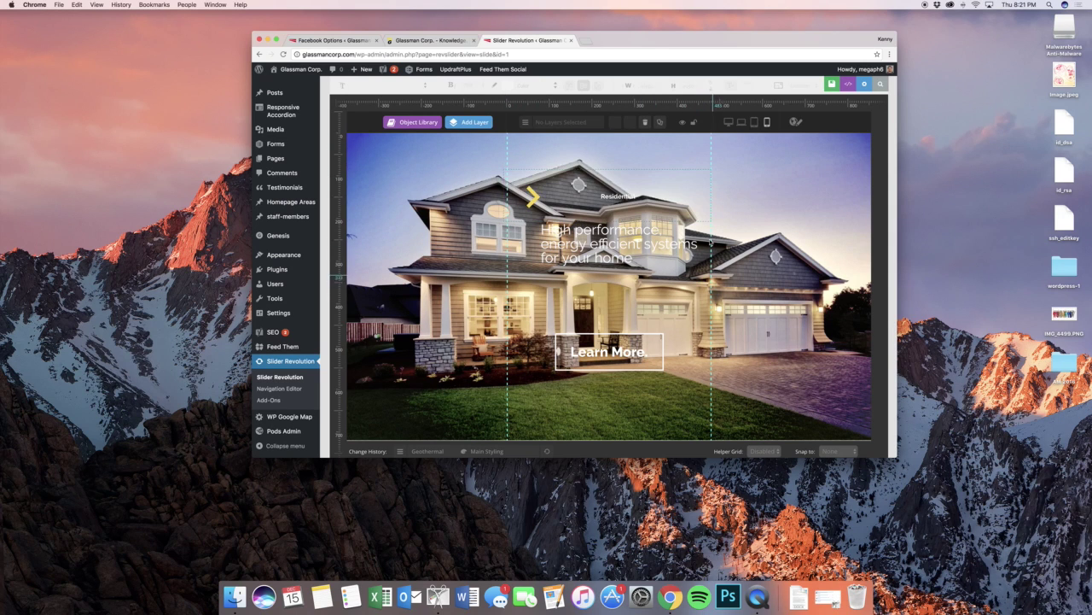
{"action": "left_click", "coordinate": [741, 123]}
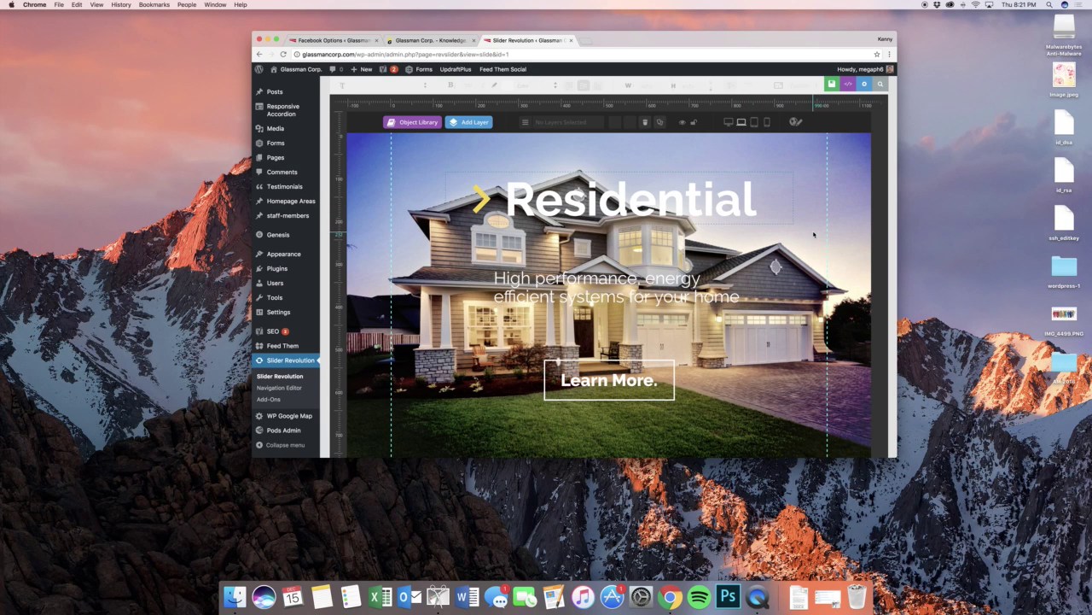
{"action": "scroll", "coordinate": [814, 234], "scroll_direction": "down", "scroll_amount": 5}
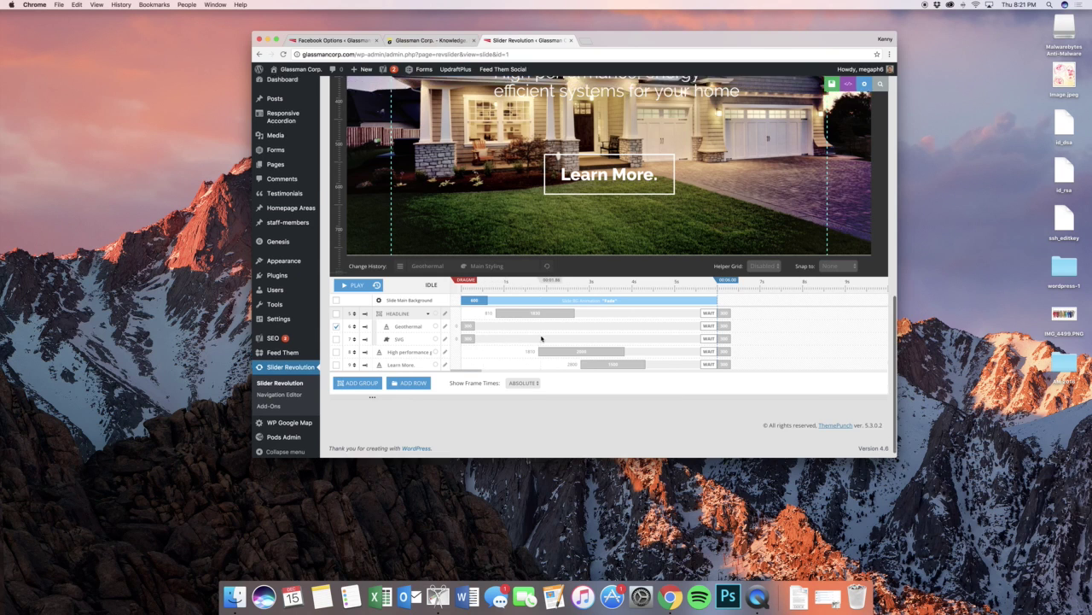
- Give the High performance subtitle the RotateInFormZero entrance animation template
{"action": "scroll", "coordinate": [480, 339], "scroll_direction": "up", "scroll_amount": 10}
{"action": "scroll", "coordinate": [476, 225], "scroll_direction": "down", "scroll_amount": 5}
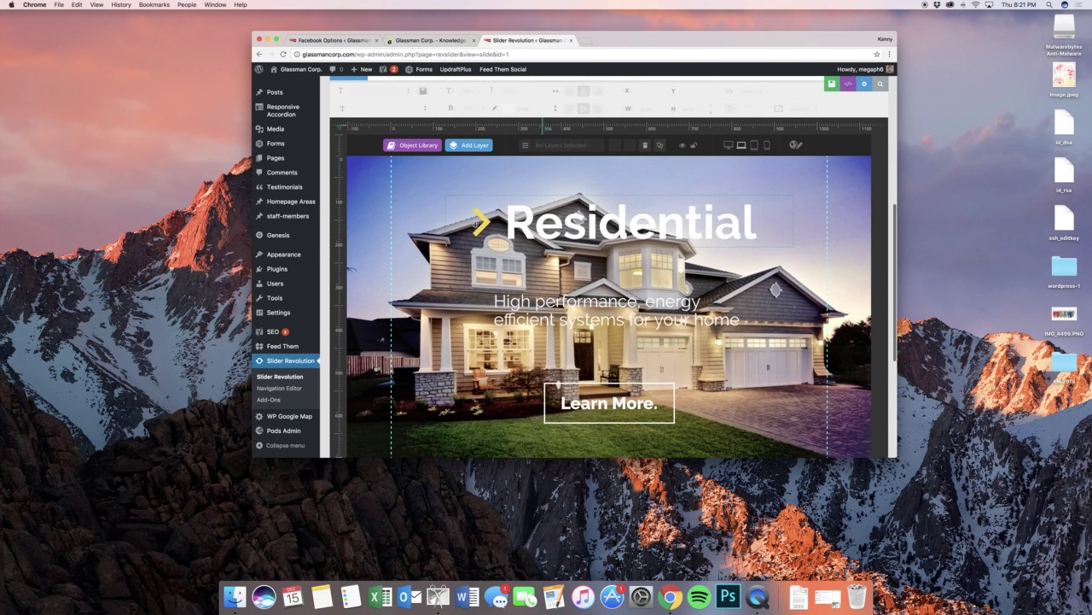
{"action": "left_click", "coordinate": [563, 305]}
{"action": "scroll", "coordinate": [478, 256], "scroll_direction": "up", "scroll_amount": 2}
{"action": "left_click", "coordinate": [416, 159]}
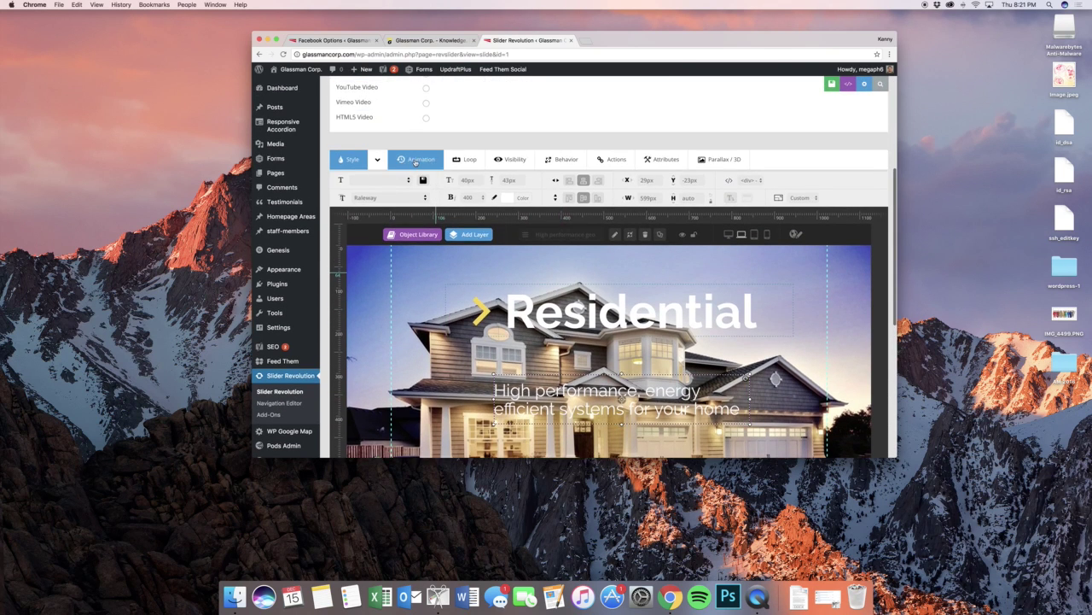
{"action": "left_click", "coordinate": [433, 159]}
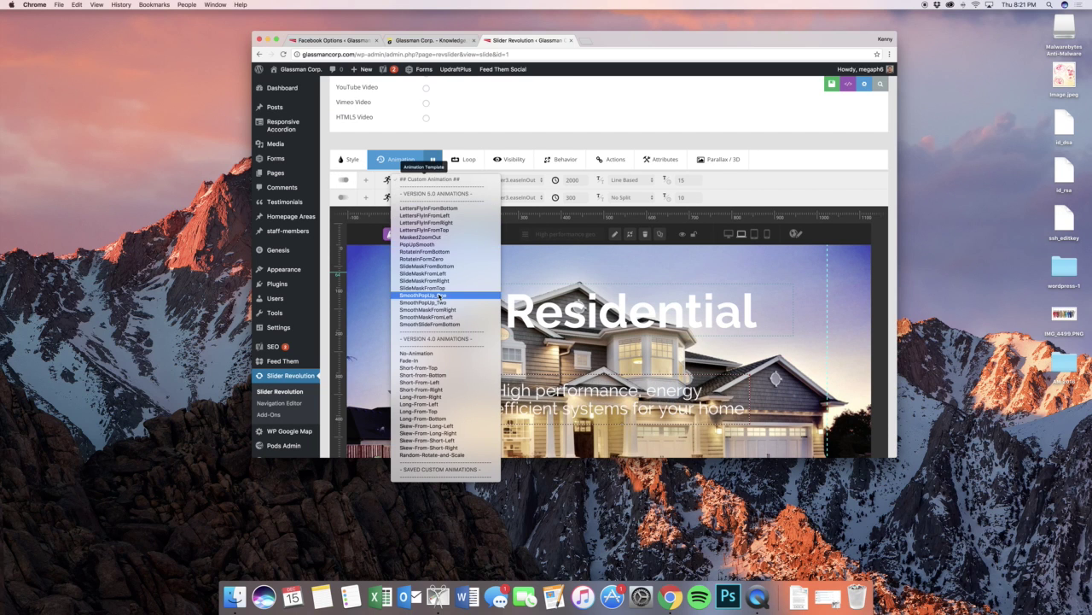
{"action": "left_click", "coordinate": [439, 264]}
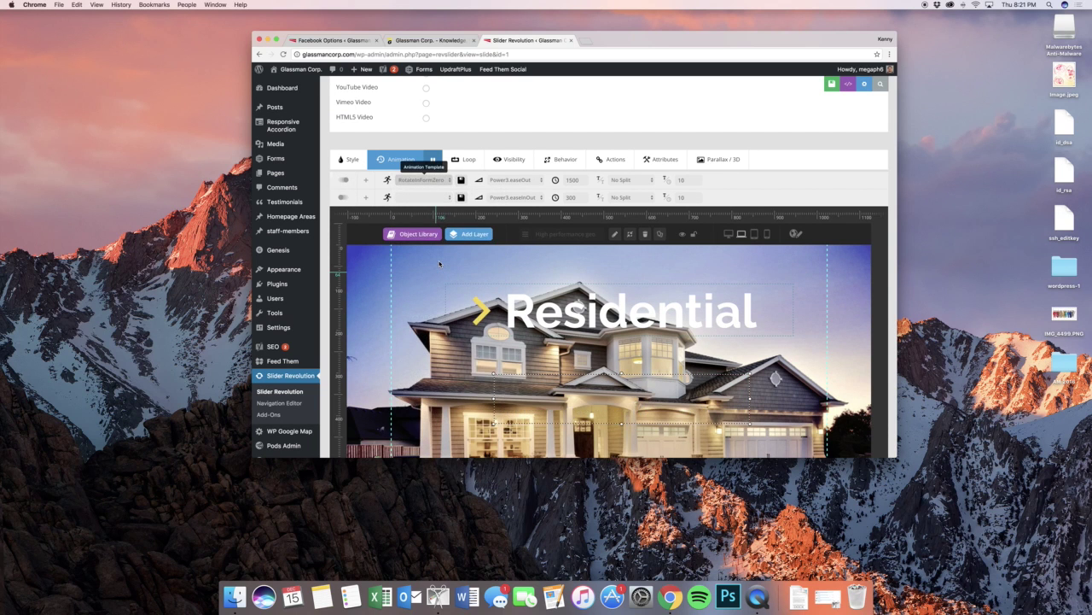
- Drag the subtitle's and Learn More's timeline bars left so they appear earlier
{"action": "scroll", "coordinate": [440, 264], "scroll_direction": "down", "scroll_amount": 4}
{"action": "scroll", "coordinate": [439, 264], "scroll_direction": "down", "scroll_amount": 4}
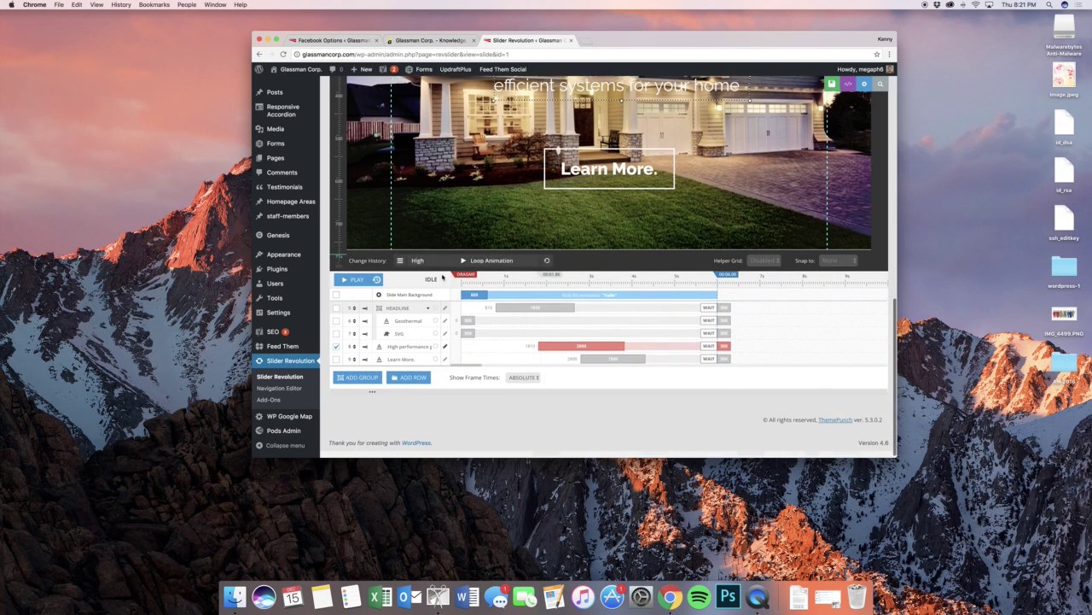
{"action": "left_click_drag", "start_coordinate": [537, 341], "coordinate": [495, 343]}
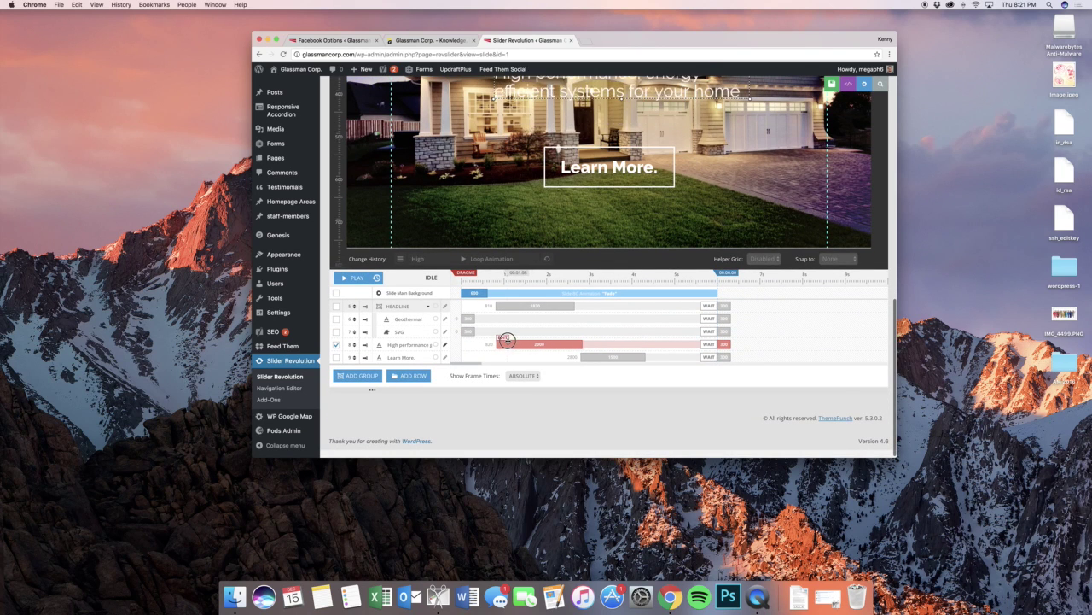
{"action": "left_click_drag", "start_coordinate": [606, 357], "coordinate": [581, 356]}
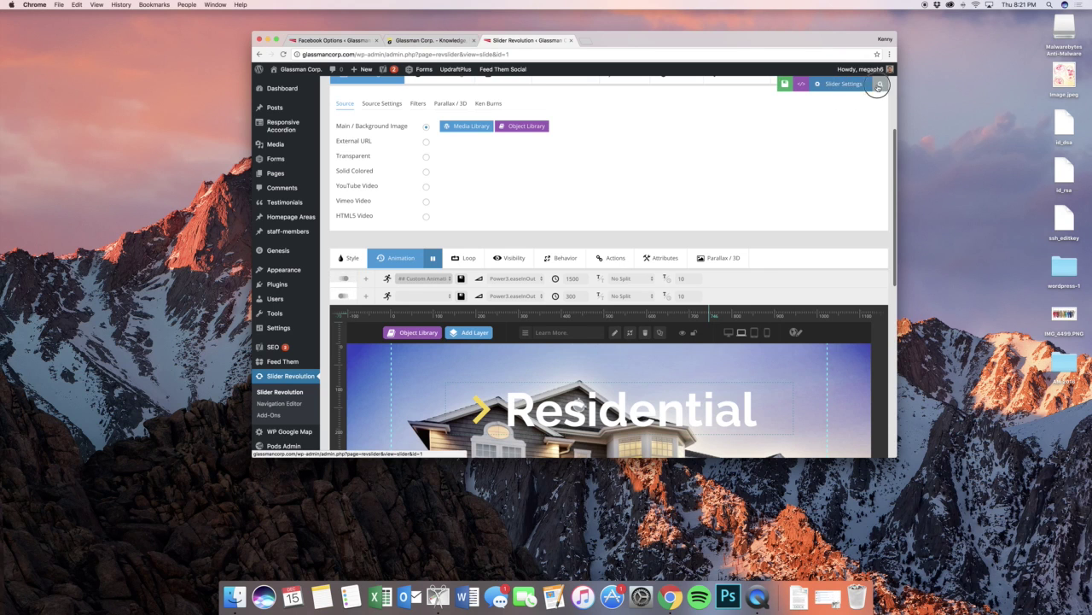
- Preview the finished Residential slide, then close the preview
{"action": "left_click", "coordinate": [880, 83]}
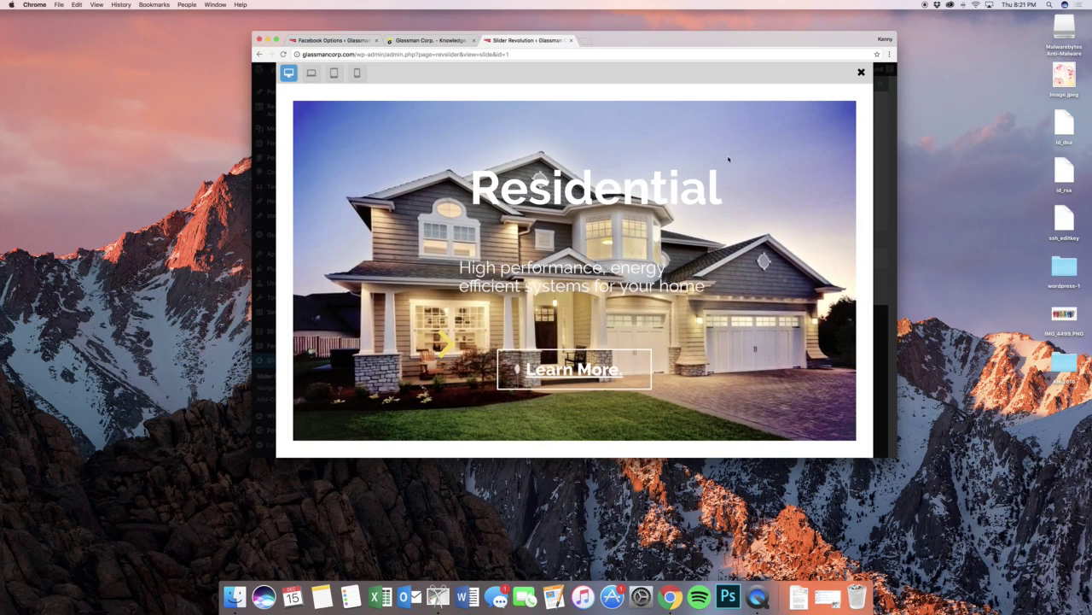
{"action": "left_click", "coordinate": [861, 72]}
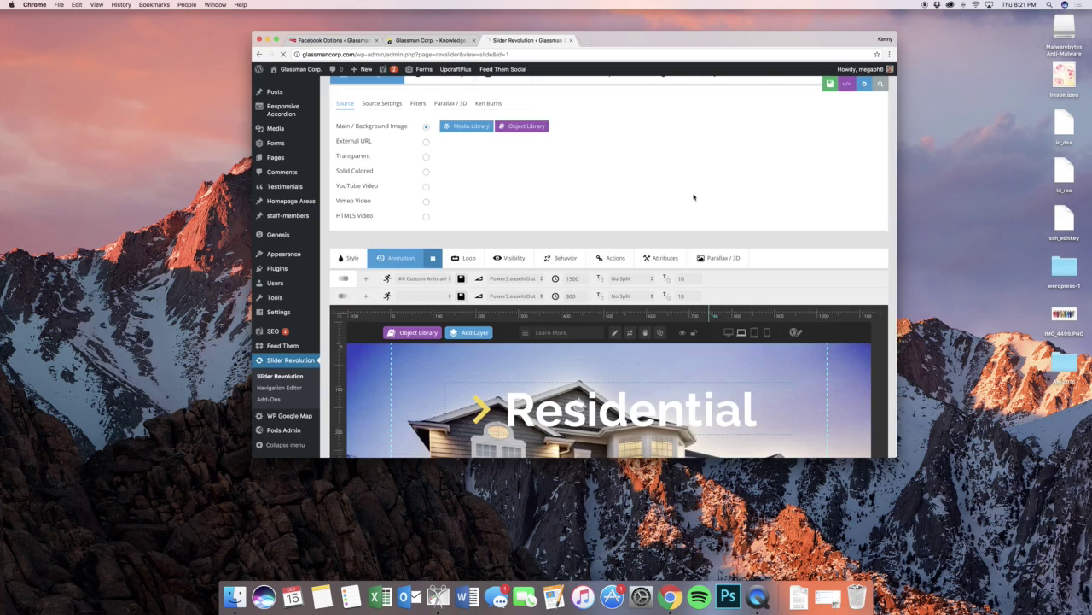
{"action": "scroll", "coordinate": [693, 198], "scroll_direction": "down", "scroll_amount": 5}
{"action": "scroll", "coordinate": [693, 197], "scroll_direction": "up", "scroll_amount": 5}
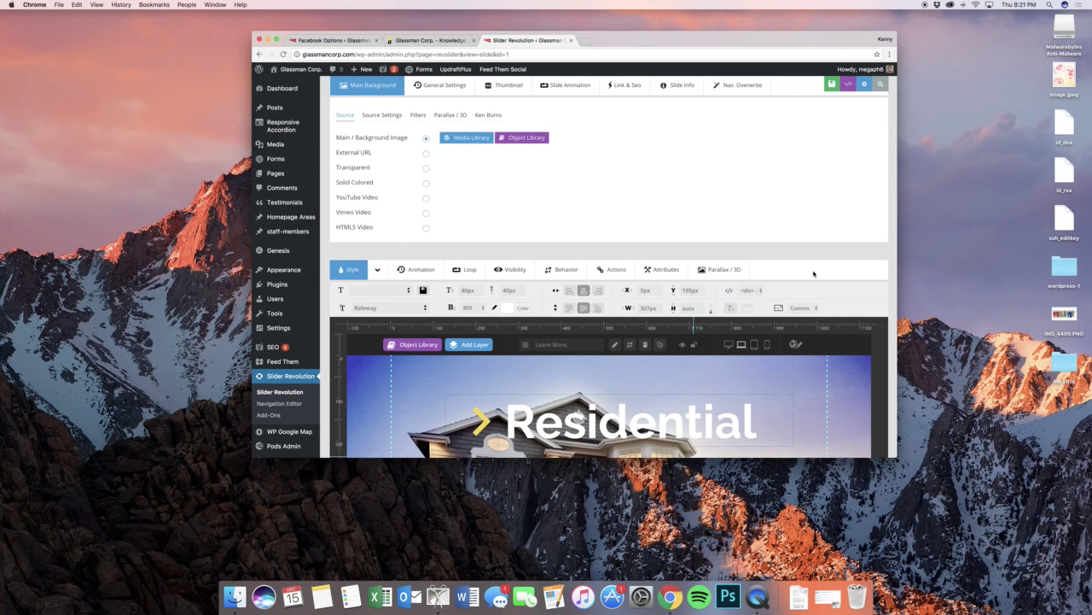
- Show the Learn More layer's actions: a simple link opening in the same window
{"action": "scroll", "coordinate": [712, 264], "scroll_direction": "down", "scroll_amount": 4}
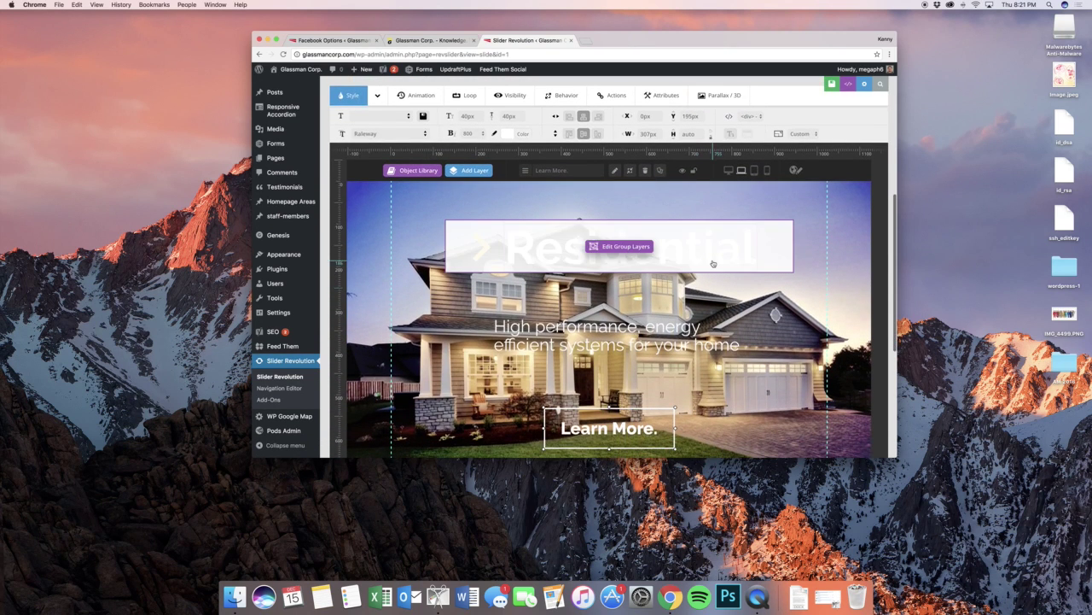
{"action": "scroll", "coordinate": [713, 264], "scroll_direction": "down", "scroll_amount": 3}
{"action": "scroll", "coordinate": [693, 270], "scroll_direction": "up", "scroll_amount": 5}
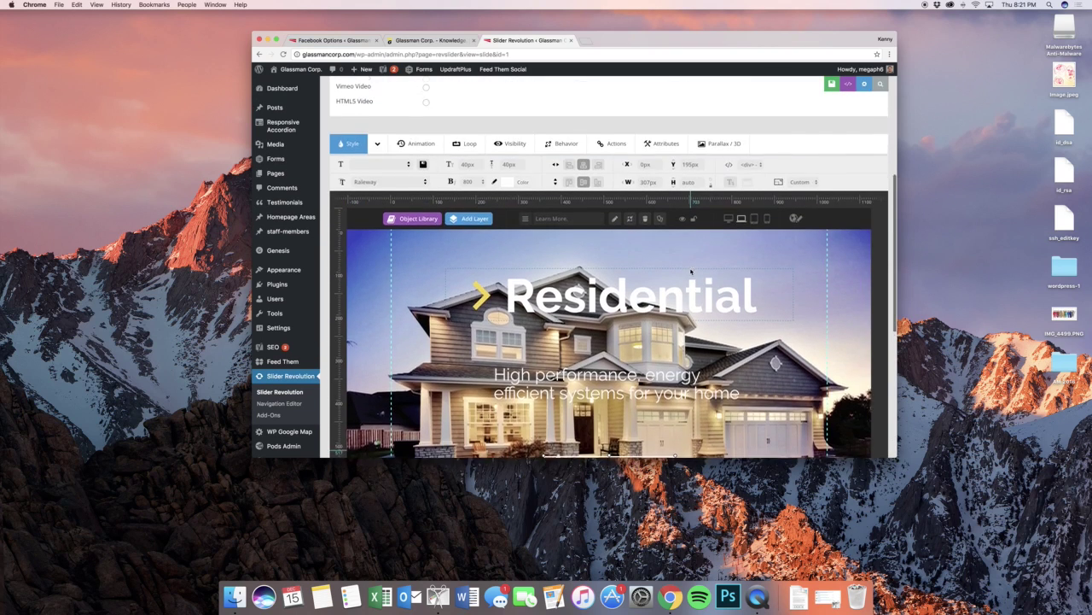
{"action": "scroll", "coordinate": [692, 272], "scroll_direction": "up", "scroll_amount": 5}
{"action": "scroll", "coordinate": [683, 256], "scroll_direction": "down", "scroll_amount": 7}
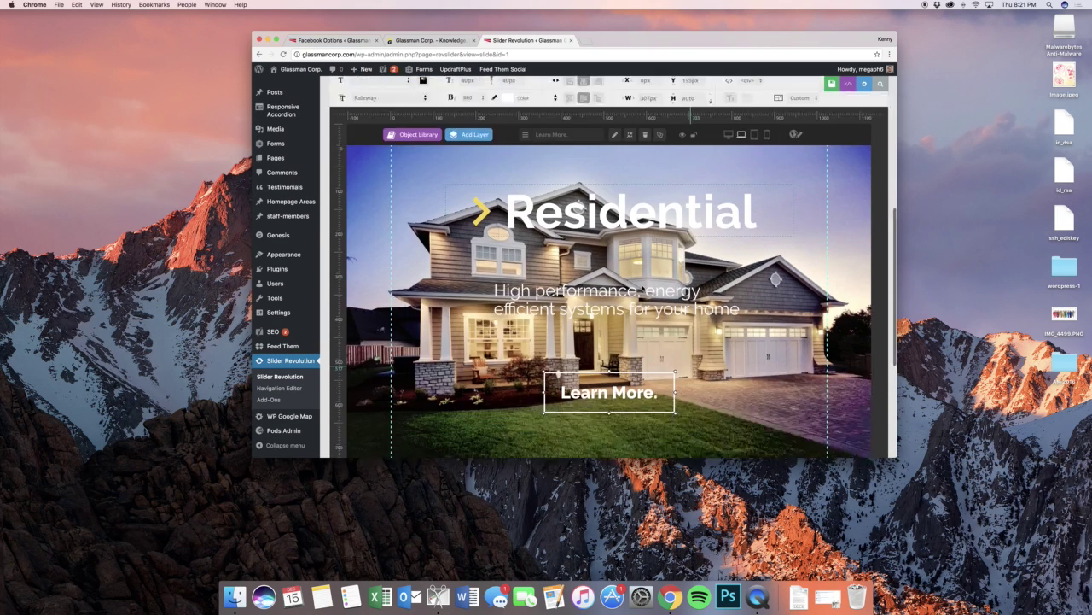
{"action": "scroll", "coordinate": [610, 268], "scroll_direction": "down", "scroll_amount": 2}
{"action": "scroll", "coordinate": [630, 323], "scroll_direction": "up", "scroll_amount": 5}
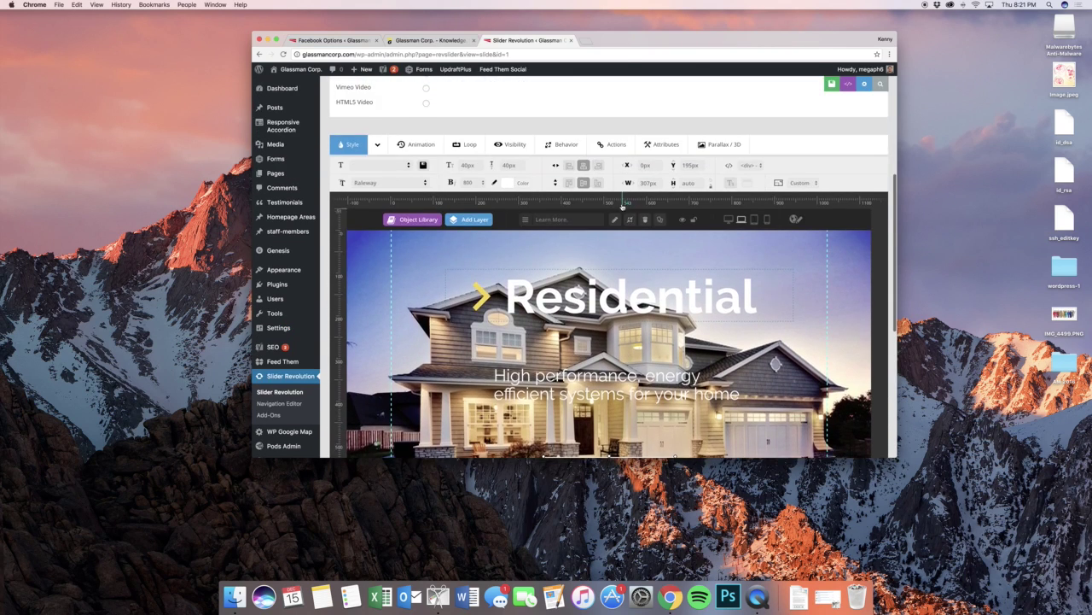
{"action": "scroll", "coordinate": [762, 359], "scroll_direction": "down", "scroll_amount": 1}
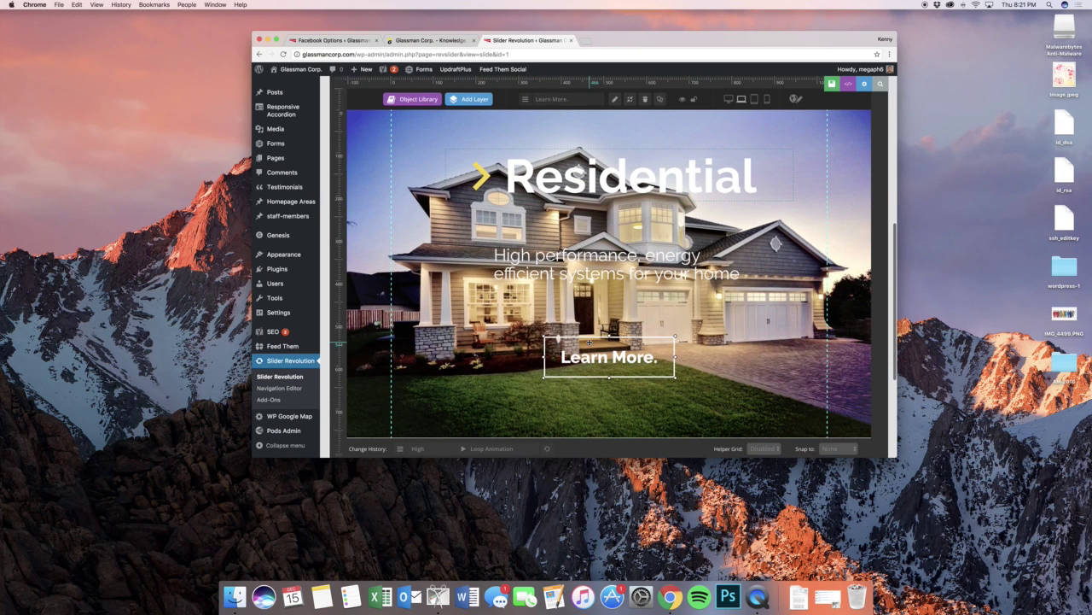
{"action": "scroll", "coordinate": [618, 213], "scroll_direction": "up", "scroll_amount": 1}
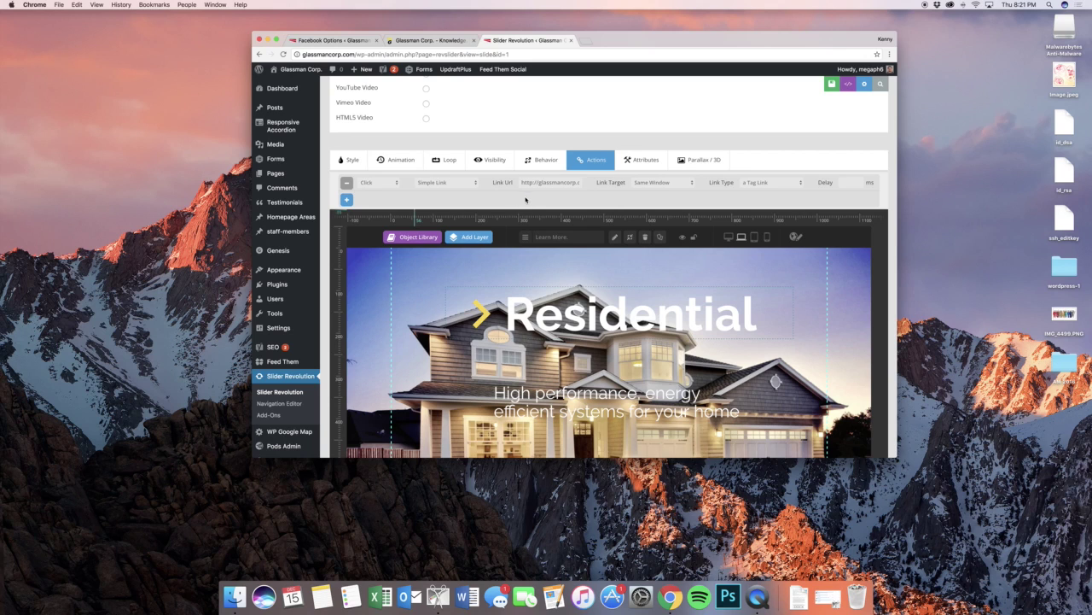
{"action": "left_click", "coordinate": [397, 184]}
{"action": "left_click", "coordinate": [409, 191]}
{"action": "left_click", "coordinate": [443, 182]}
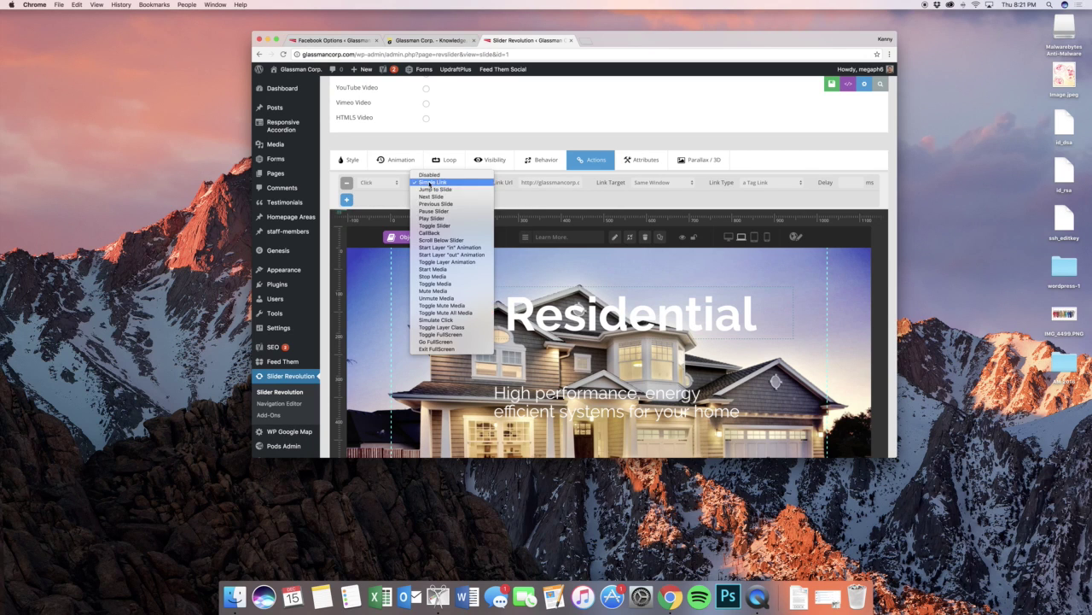
{"action": "left_click", "coordinate": [534, 203]}
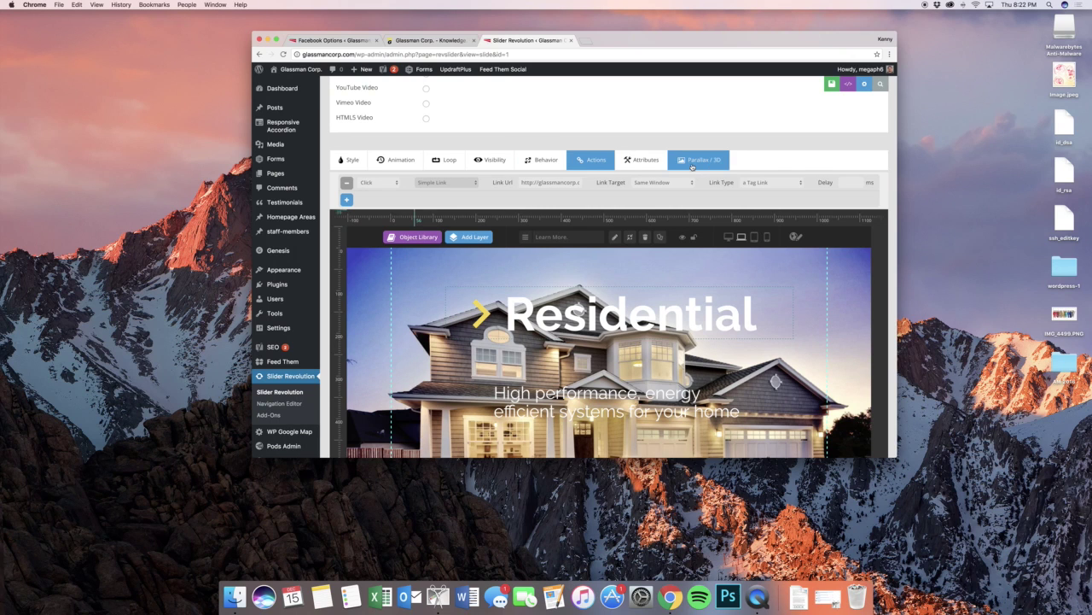
{"action": "scroll", "coordinate": [638, 167], "scroll_direction": "up", "scroll_amount": 2}
{"action": "scroll", "coordinate": [639, 172], "scroll_direction": "up", "scroll_amount": 1}
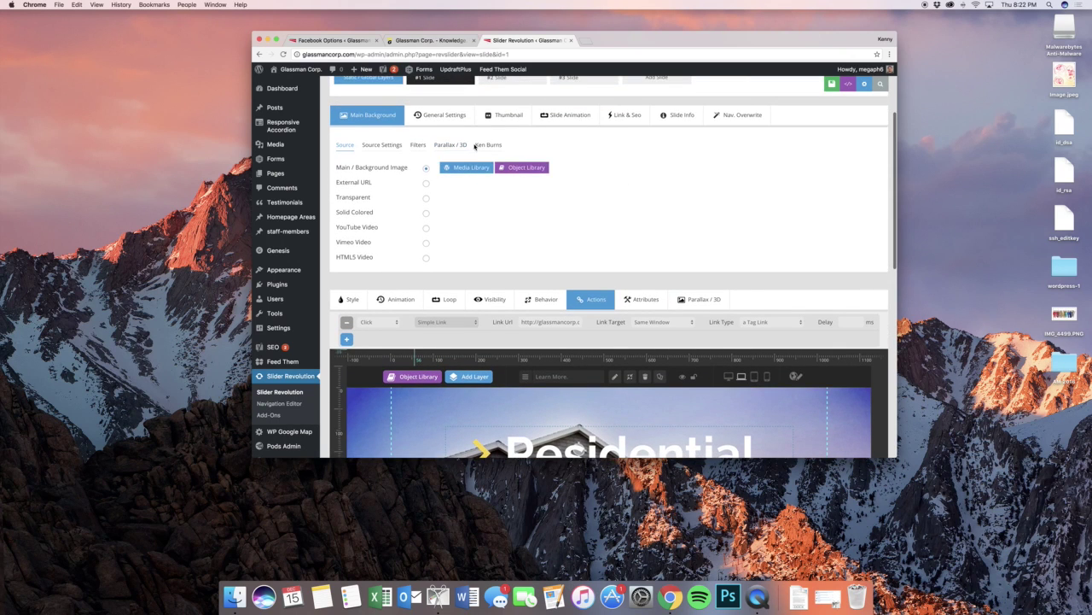
- Review the background's Ken Burns settings (starting scale 110) and its parallax settings
{"action": "left_click", "coordinate": [481, 146]}
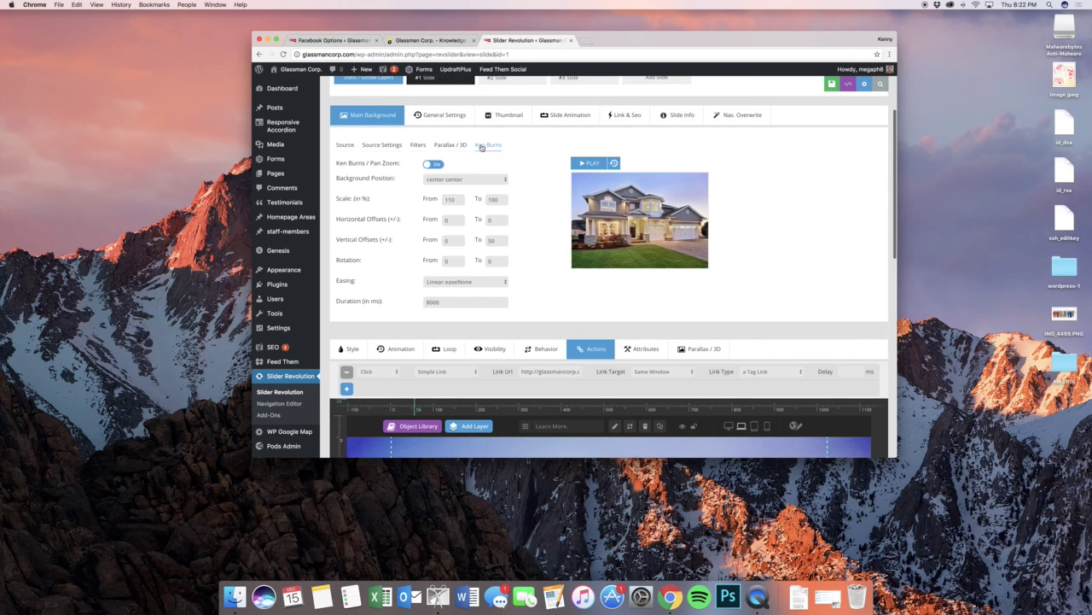
{"action": "double_click", "coordinate": [450, 199]}
{"action": "left_click", "coordinate": [445, 146]}
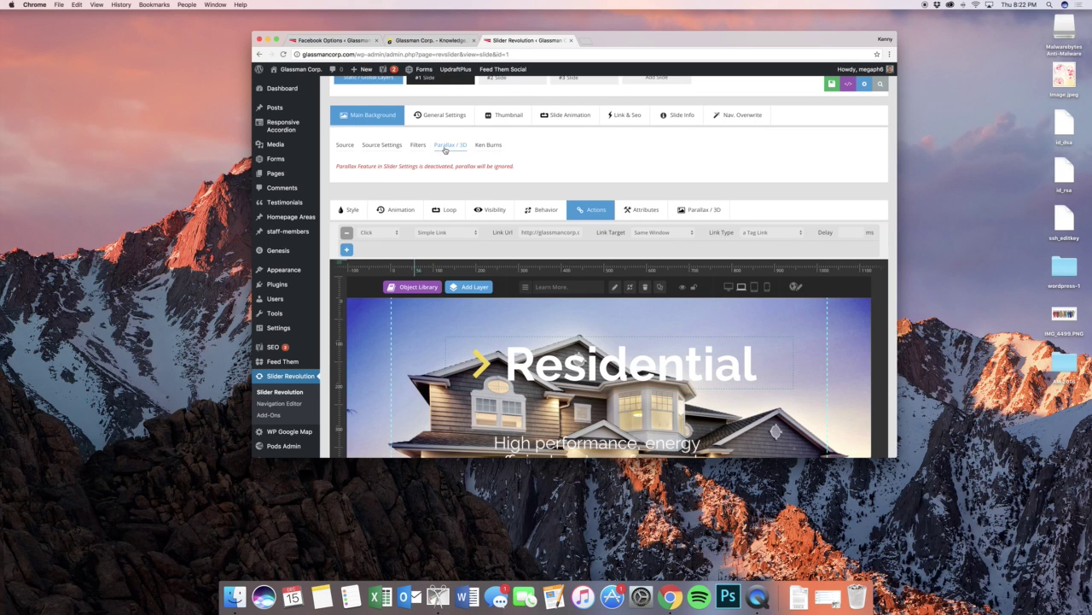
- Try the Toaster and Rise background filters, then keep X-Pro II
{"action": "left_click", "coordinate": [420, 146]}
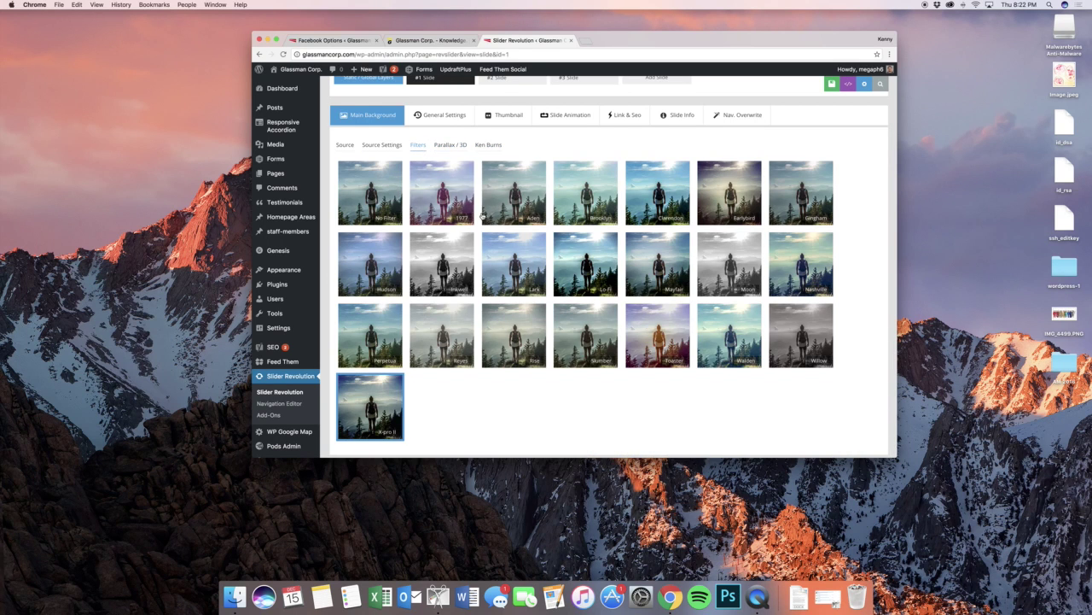
{"action": "scroll", "coordinate": [547, 192], "scroll_direction": "down", "scroll_amount": 5}
{"action": "left_click", "coordinate": [645, 174]}
{"action": "scroll", "coordinate": [645, 174], "scroll_direction": "down", "scroll_amount": 7}
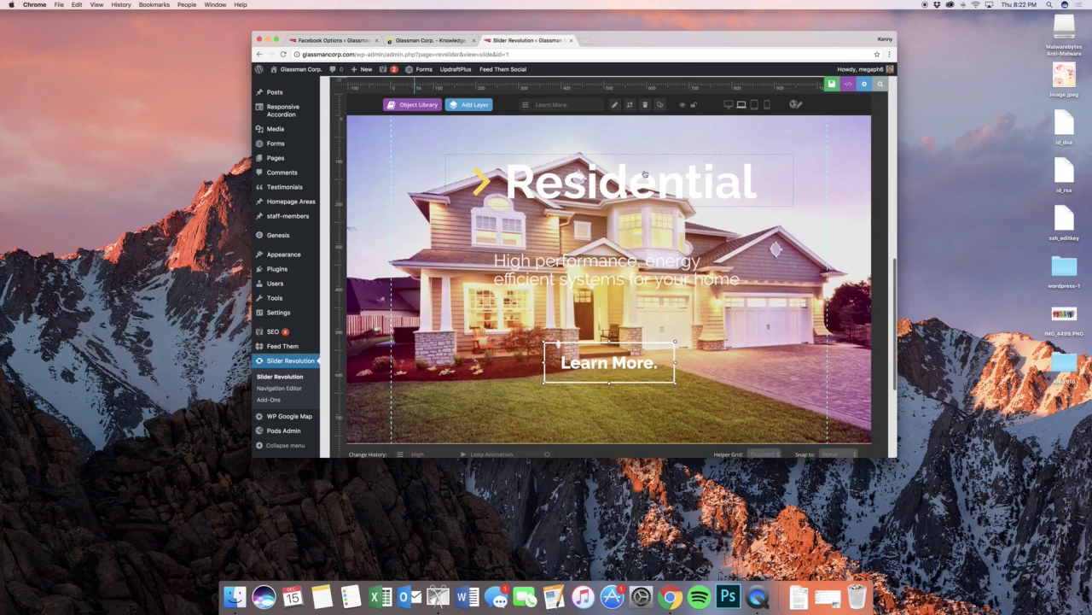
{"action": "scroll", "coordinate": [645, 174], "scroll_direction": "up", "scroll_amount": 6}
{"action": "left_click", "coordinate": [514, 151]}
{"action": "left_click", "coordinate": [371, 229]}
{"action": "scroll", "coordinate": [370, 229], "scroll_direction": "up", "scroll_amount": 6}
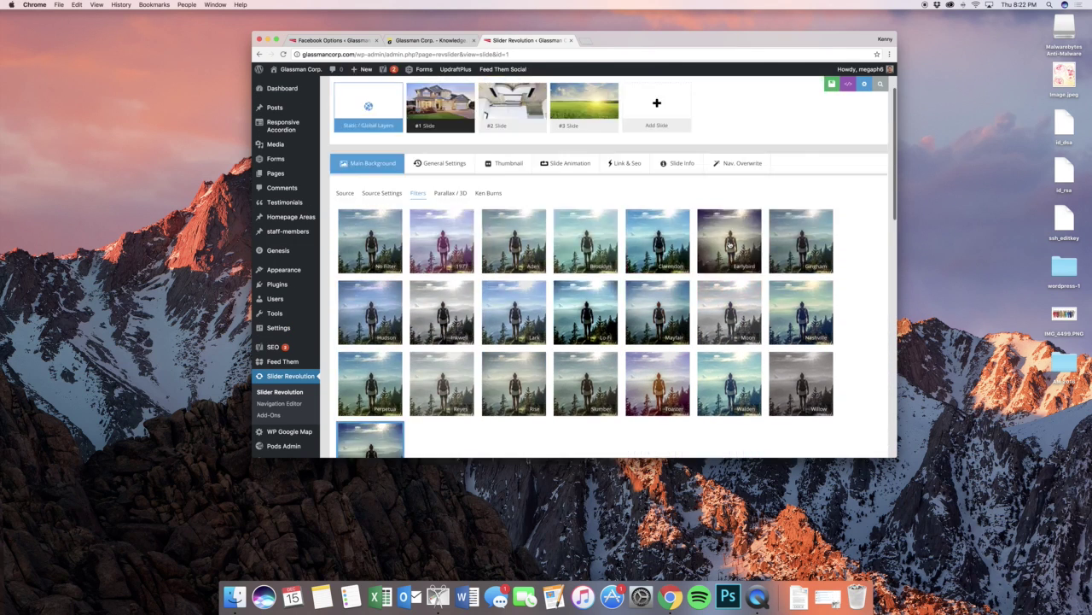
{"action": "scroll", "coordinate": [684, 243], "scroll_direction": "down", "scroll_amount": 3}
{"action": "scroll", "coordinate": [685, 243], "scroll_direction": "up", "scroll_amount": 3}
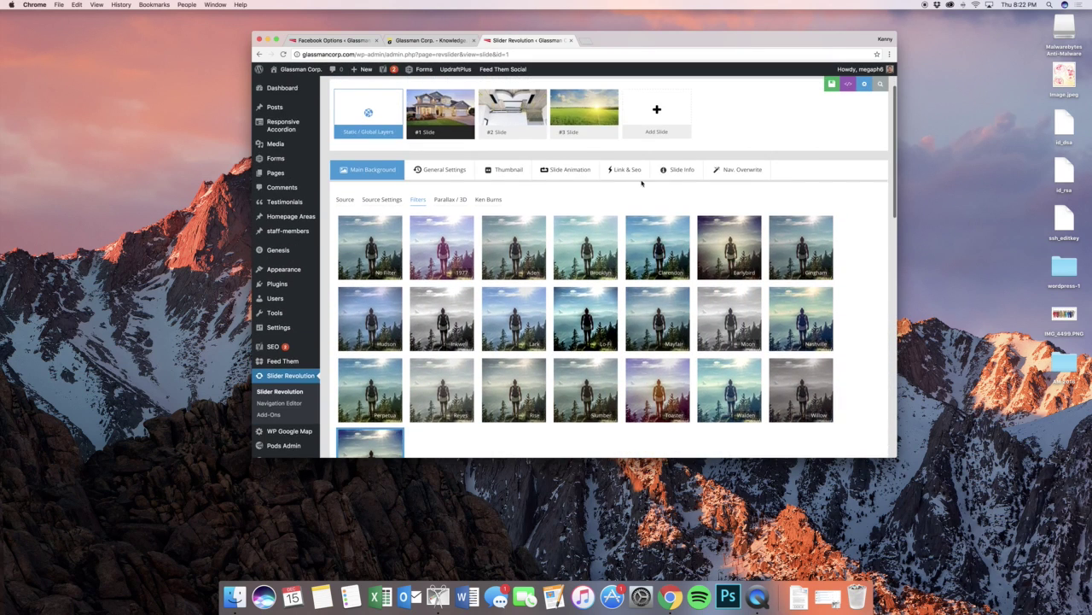
- Show the slide's Link & Seo settings, with slide linking disabled
{"action": "left_click", "coordinate": [627, 170]}
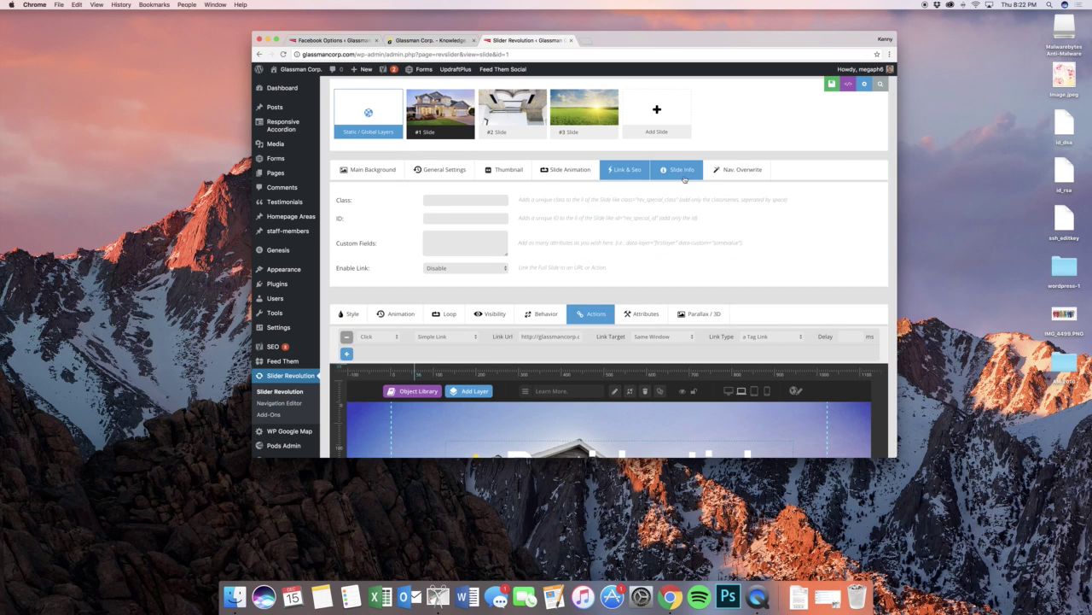
{"action": "scroll", "coordinate": [685, 179], "scroll_direction": "down", "scroll_amount": 8}
{"action": "scroll", "coordinate": [654, 204], "scroll_direction": "up", "scroll_amount": 10}
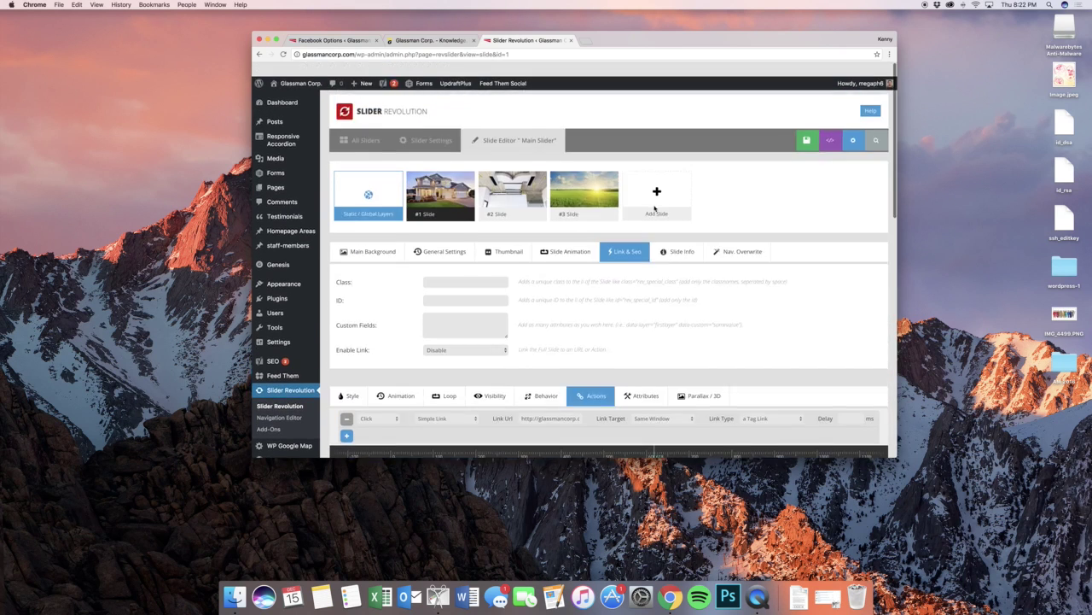
{"action": "scroll", "coordinate": [654, 208], "scroll_direction": "down", "scroll_amount": 3}
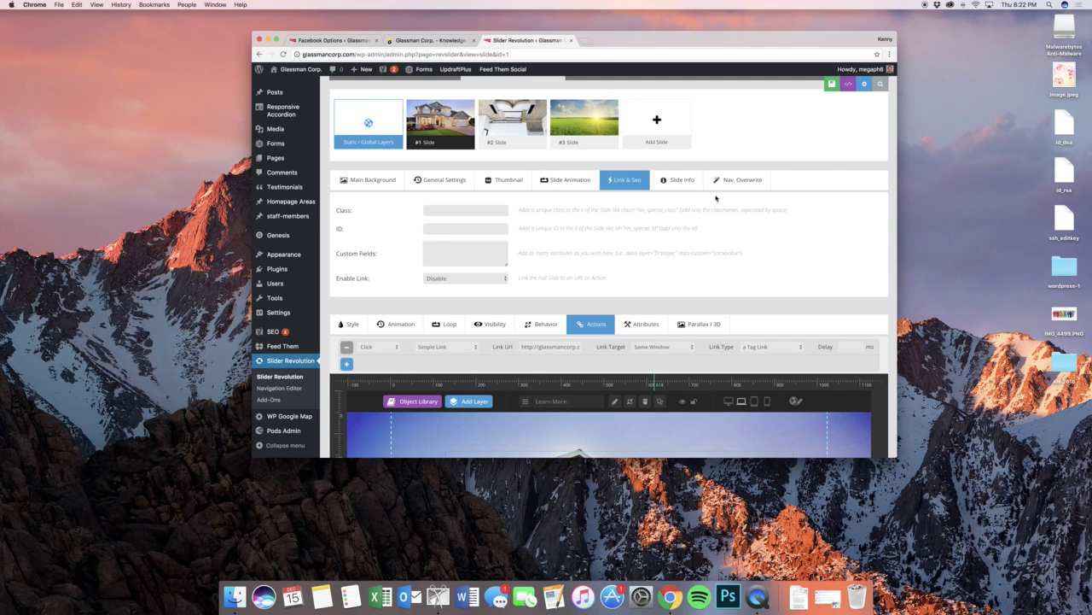
{"action": "scroll", "coordinate": [504, 179], "scroll_direction": "up", "scroll_amount": 3}
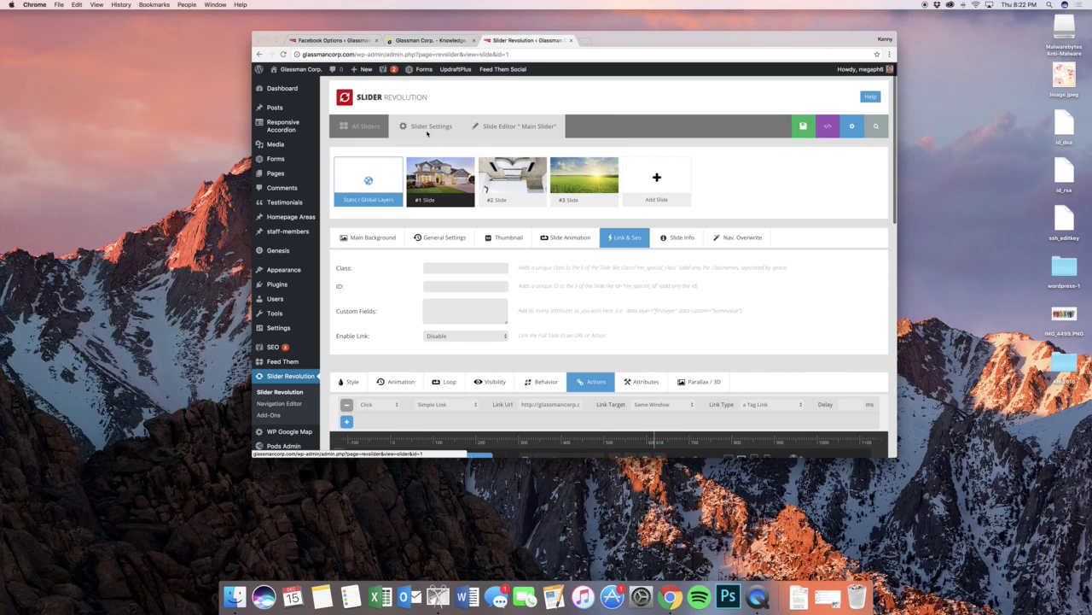
- Leave the slide editor for Slider Settings and expand the layout, general and navigation panels
{"action": "left_click", "coordinate": [427, 130]}
{"action": "left_click", "coordinate": [609, 189]}
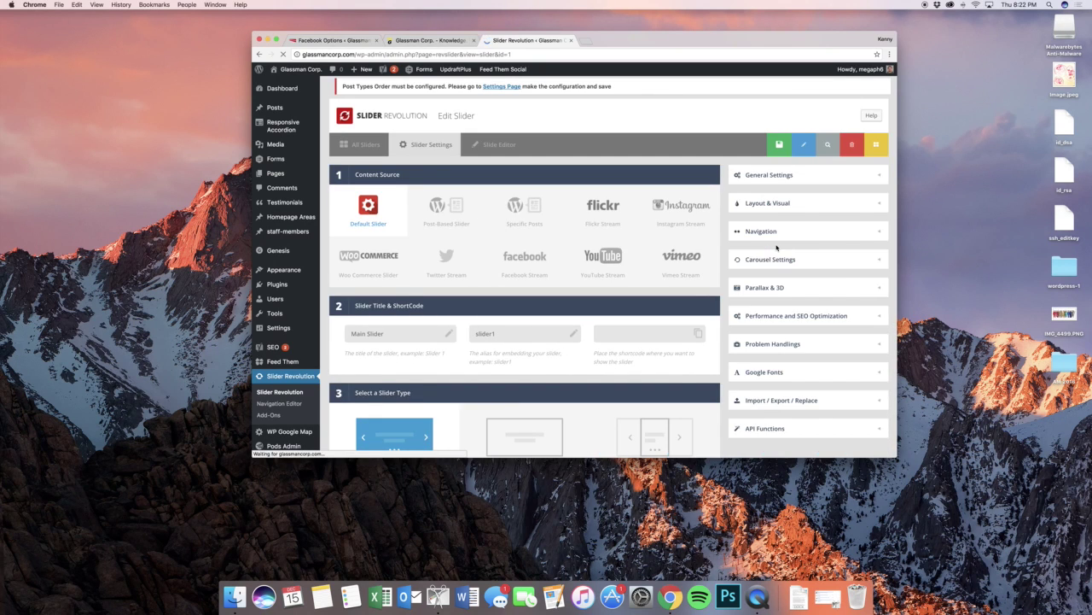
{"action": "left_click", "coordinate": [779, 203]}
{"action": "scroll", "coordinate": [787, 229], "scroll_direction": "down", "scroll_amount": 1}
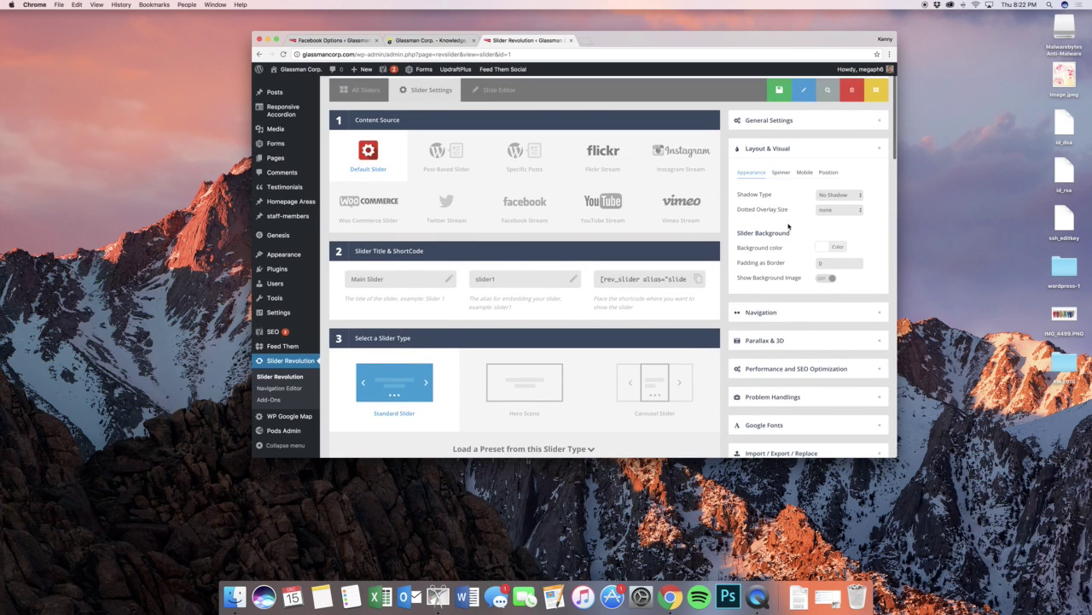
{"action": "left_click", "coordinate": [781, 127]}
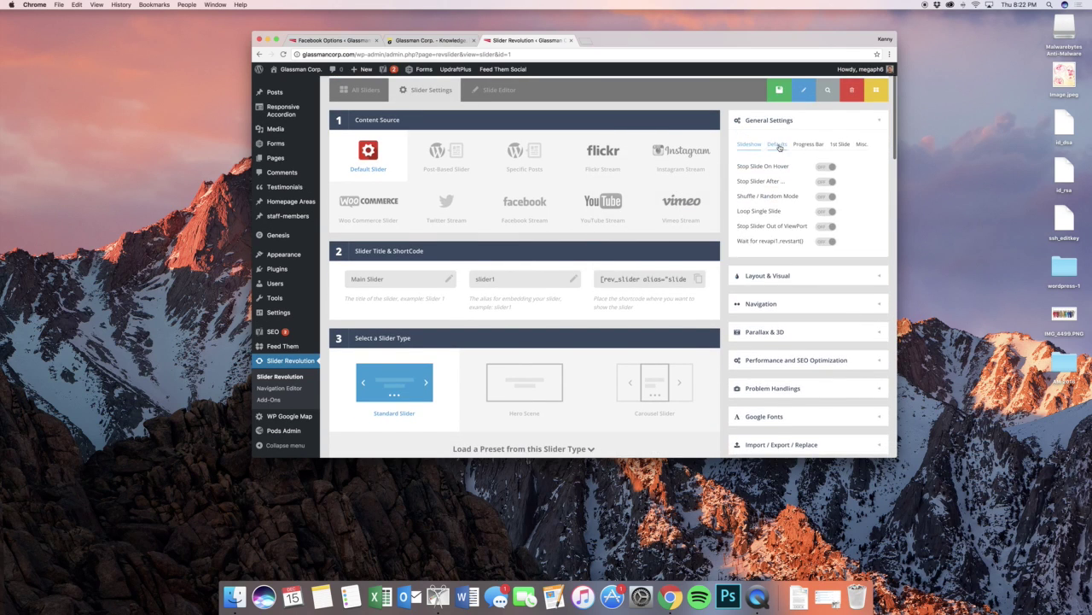
{"action": "left_click", "coordinate": [785, 229]}
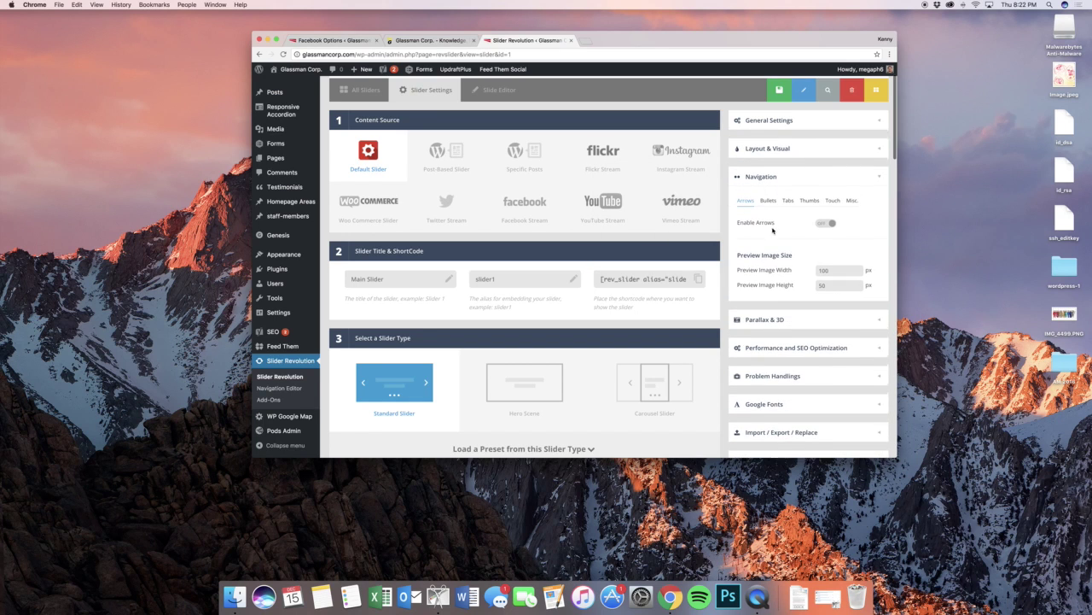
{"action": "scroll", "coordinate": [788, 227], "scroll_direction": "down", "scroll_amount": 3}
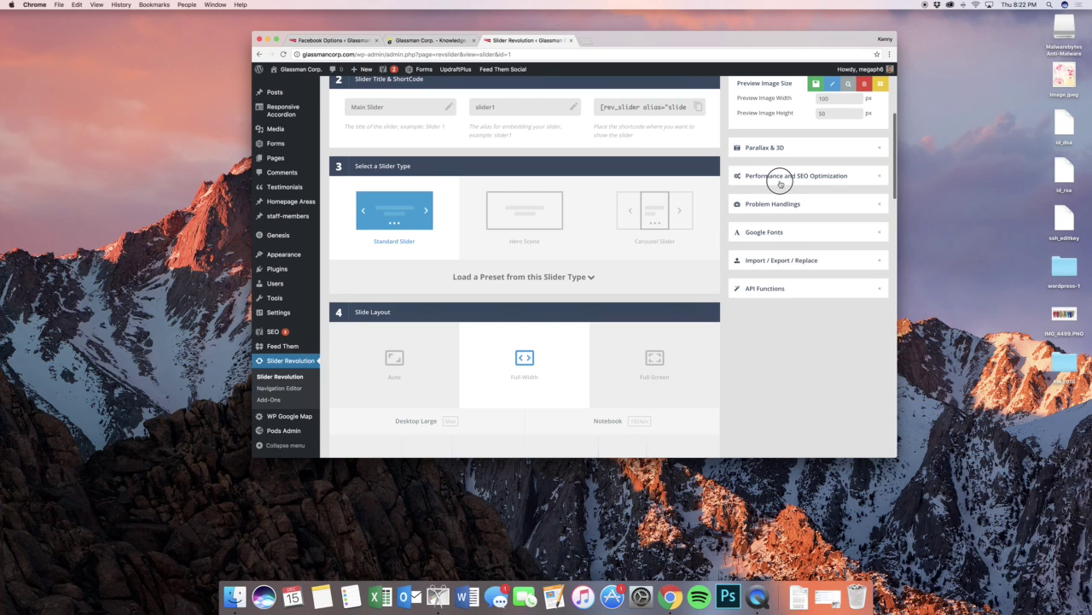
- Set Performance and SEO > Lazy Load to Smart
{"action": "left_click", "coordinate": [780, 176]}
{"action": "scroll", "coordinate": [801, 200], "scroll_direction": "up", "scroll_amount": 2}
{"action": "left_click", "coordinate": [821, 195]}
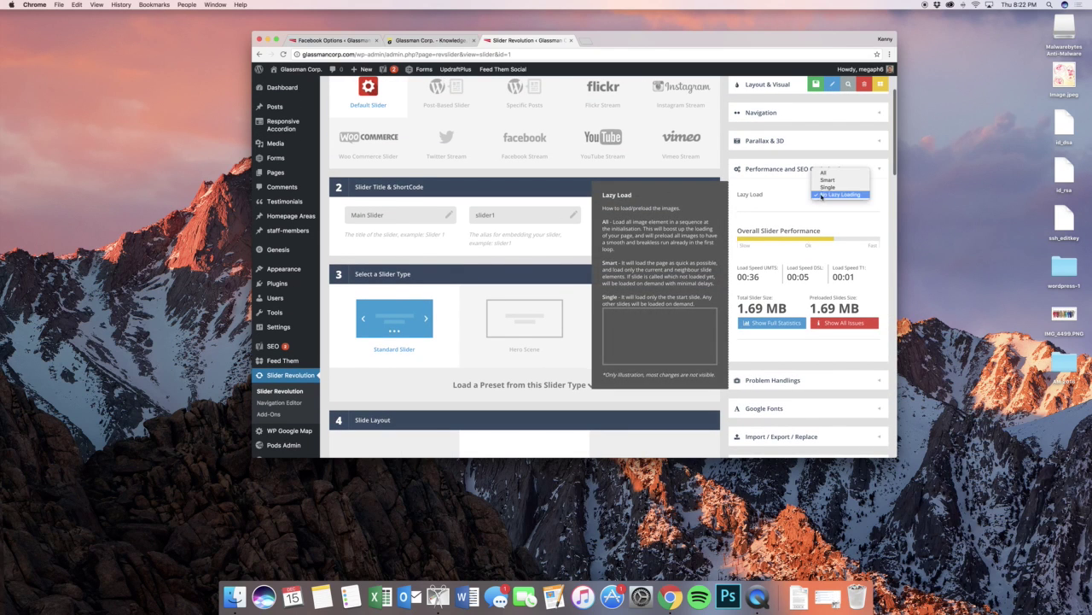
{"action": "left_click", "coordinate": [823, 180]}
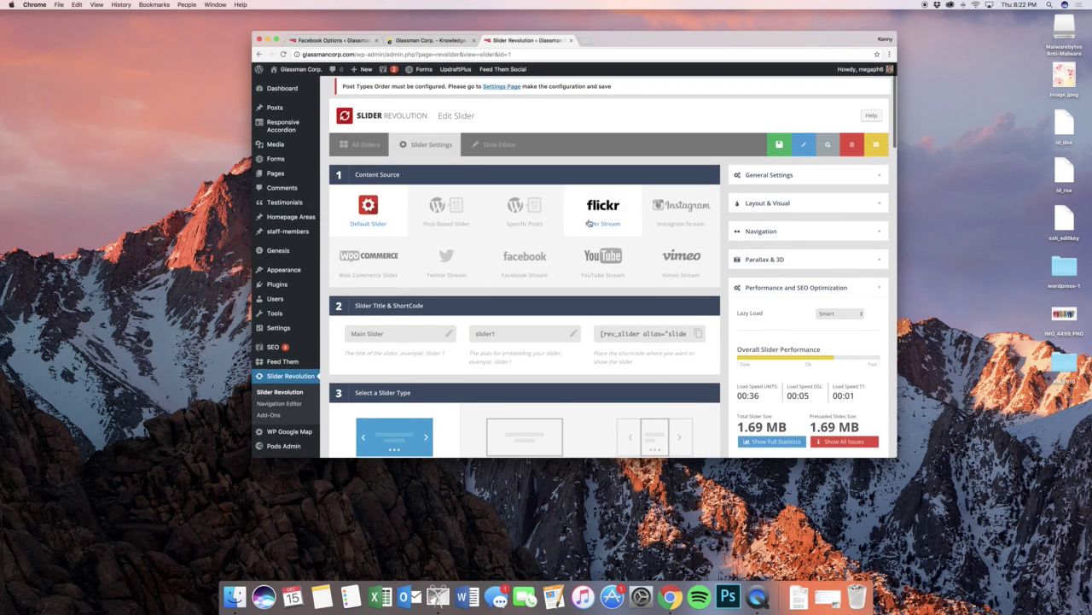
{"action": "scroll", "coordinate": [590, 223], "scroll_direction": "down", "scroll_amount": 10}
{"action": "scroll", "coordinate": [590, 223], "scroll_direction": "up", "scroll_amount": 10}
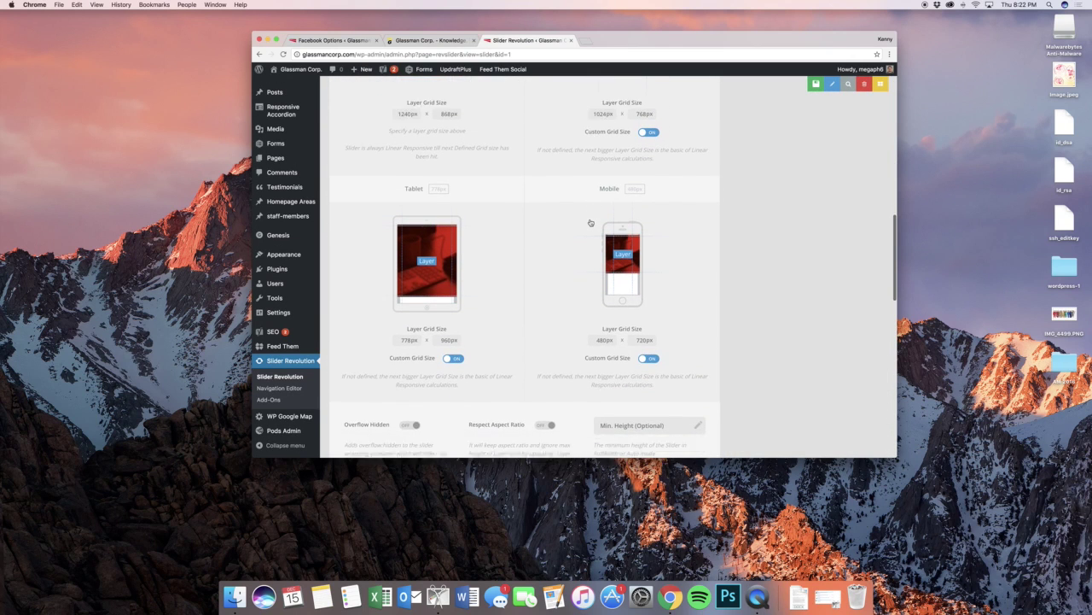
{"action": "scroll", "coordinate": [560, 254], "scroll_direction": "down", "scroll_amount": 4}
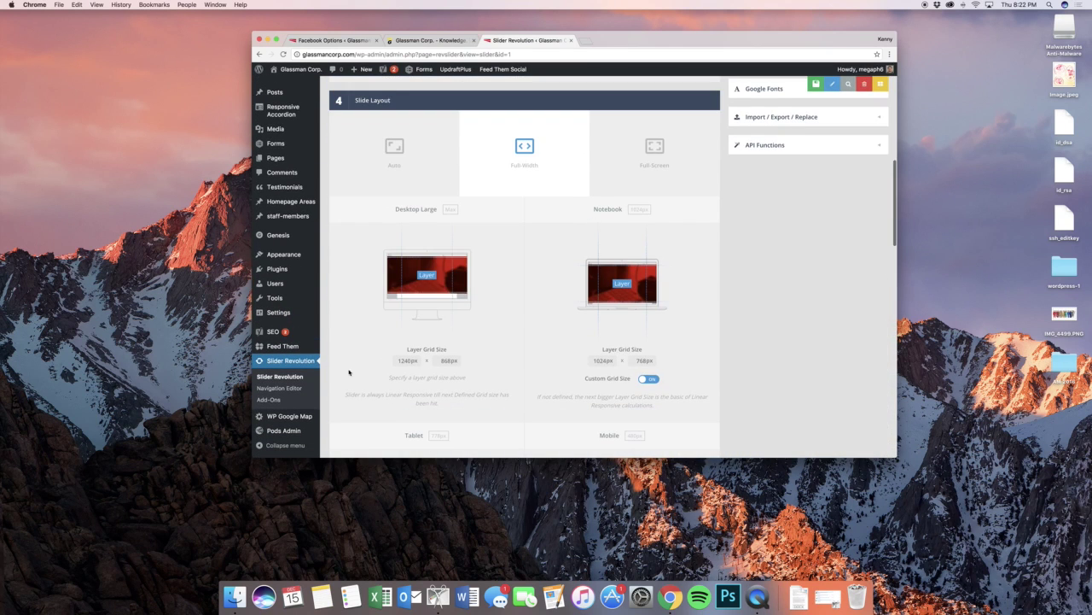
{"action": "mouse_move", "coordinate": [310, 418]}
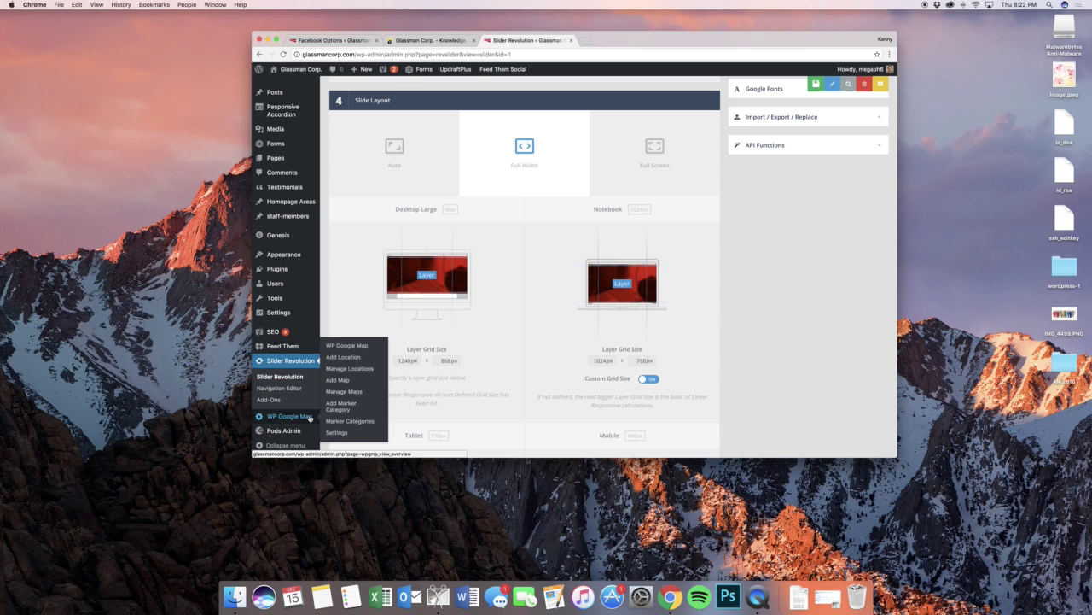
- Go to WP Google Map's Add Location form
{"action": "left_click", "coordinate": [346, 346]}
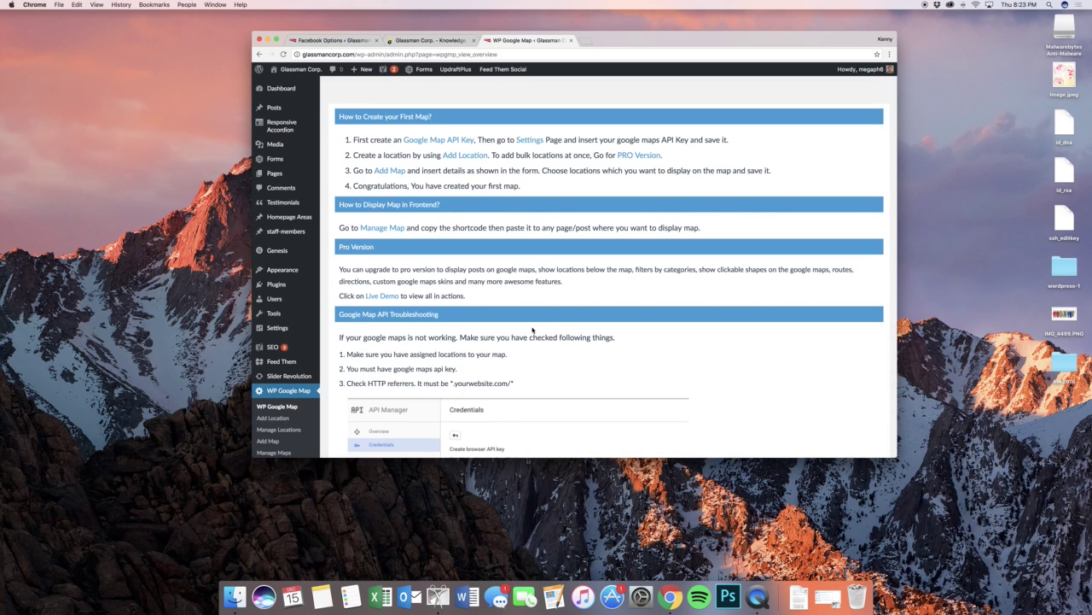
{"action": "scroll", "coordinate": [533, 330], "scroll_direction": "down", "scroll_amount": 5}
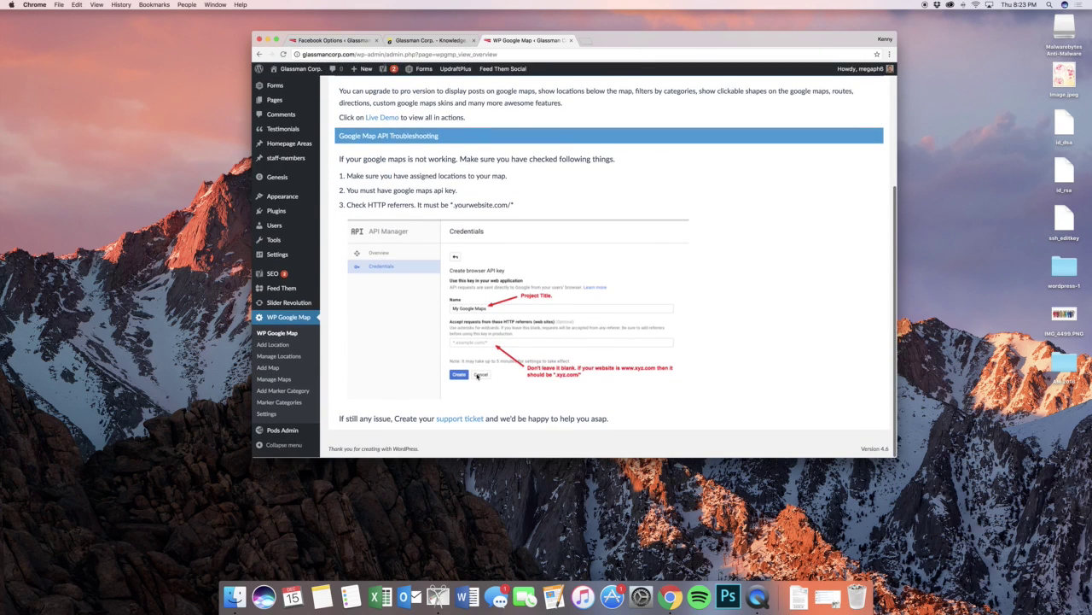
{"action": "left_click", "coordinate": [275, 352]}
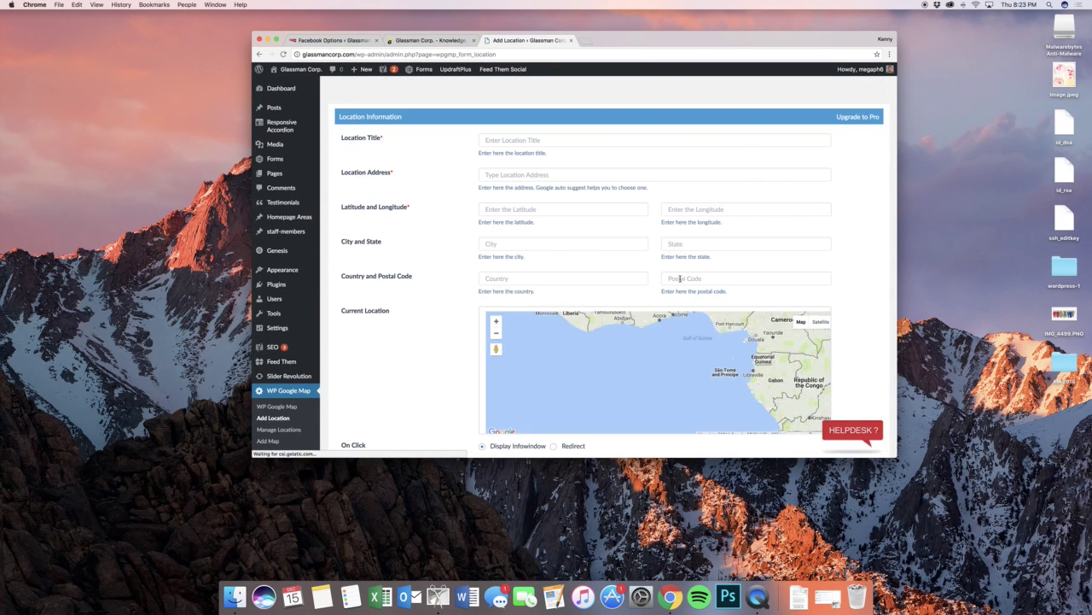
{"action": "left_click", "coordinate": [607, 138]}
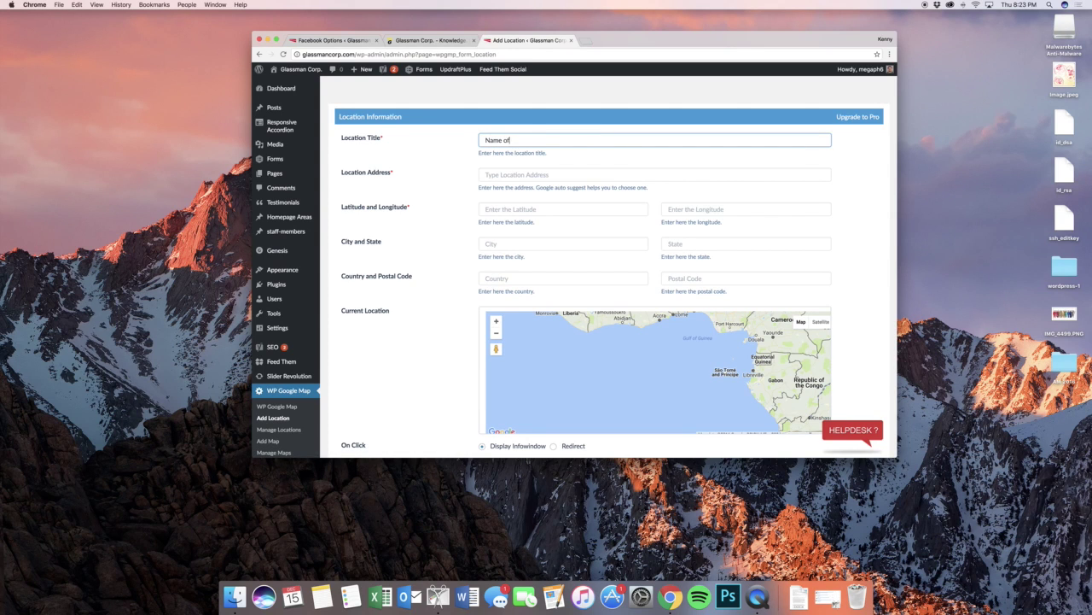
{"action": "left_click", "coordinate": [655, 174]}
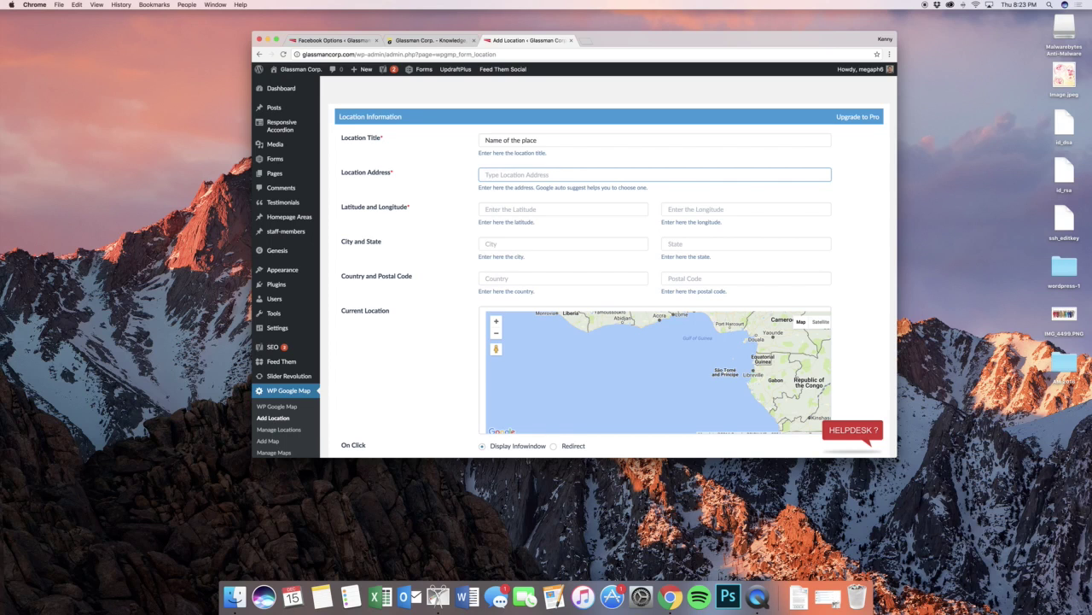
{"action": "type", "text": "1024"}
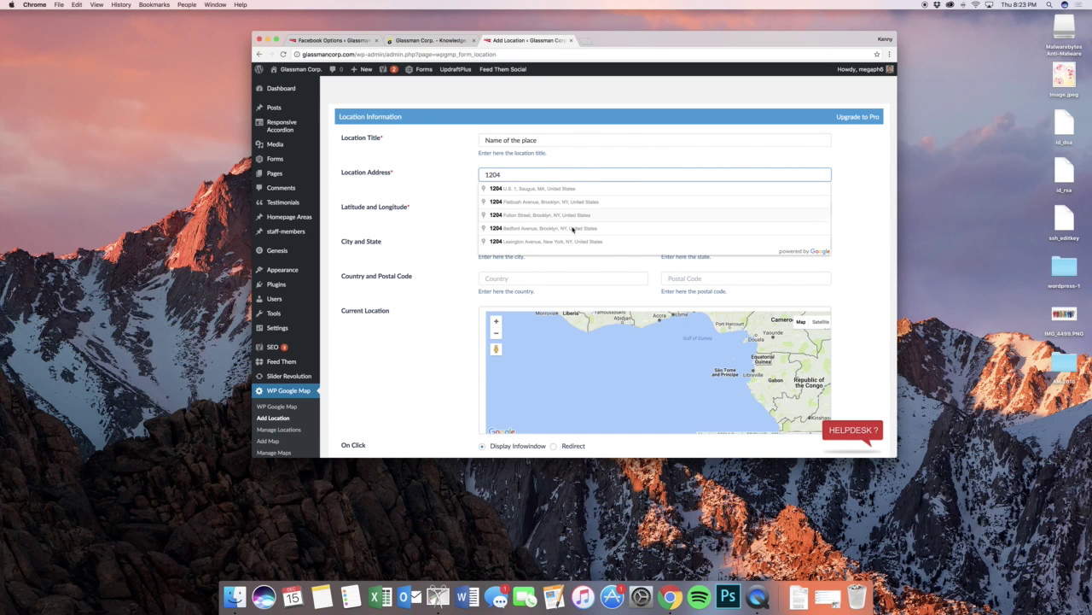
{"action": "left_click", "coordinate": [572, 216]}
{"action": "scroll", "coordinate": [444, 206], "scroll_direction": "down", "scroll_amount": 5}
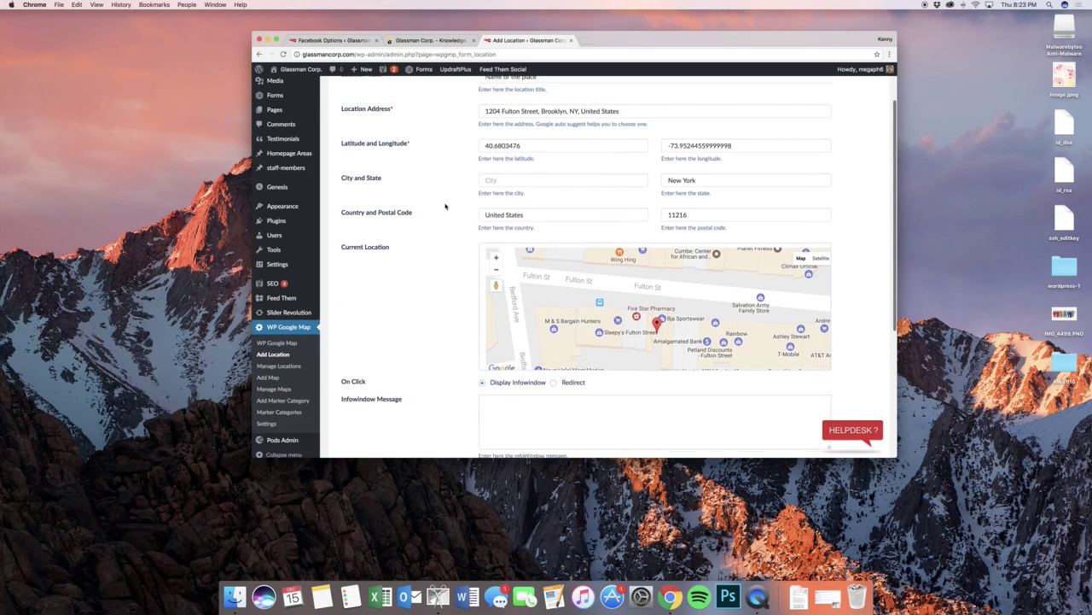
{"action": "scroll", "coordinate": [445, 205], "scroll_direction": "down", "scroll_amount": 3}
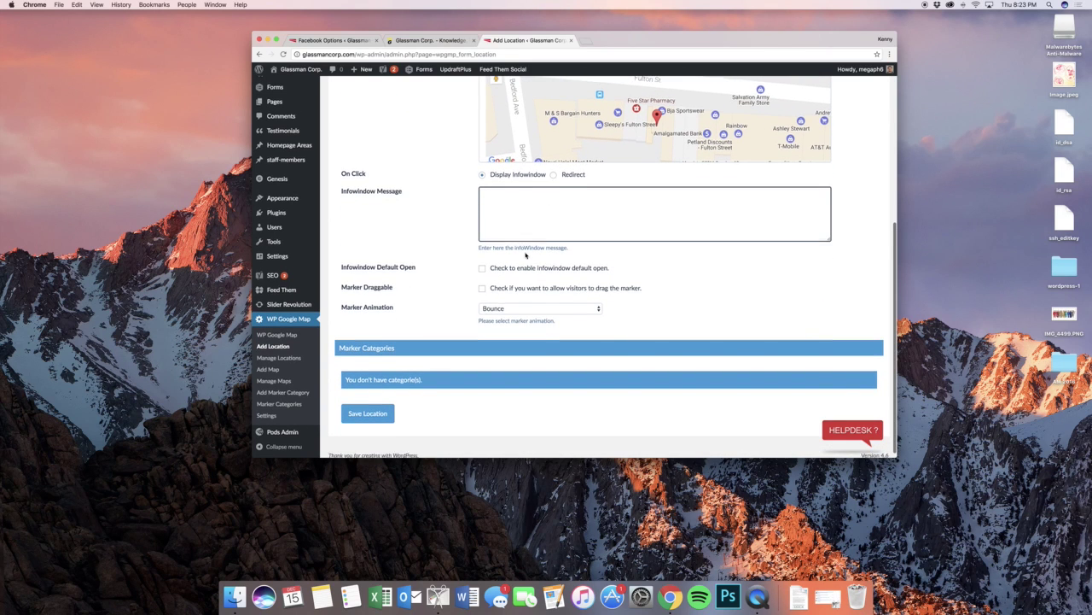
{"action": "scroll", "coordinate": [453, 307], "scroll_direction": "down", "scroll_amount": 1}
{"action": "left_click", "coordinate": [376, 407]}
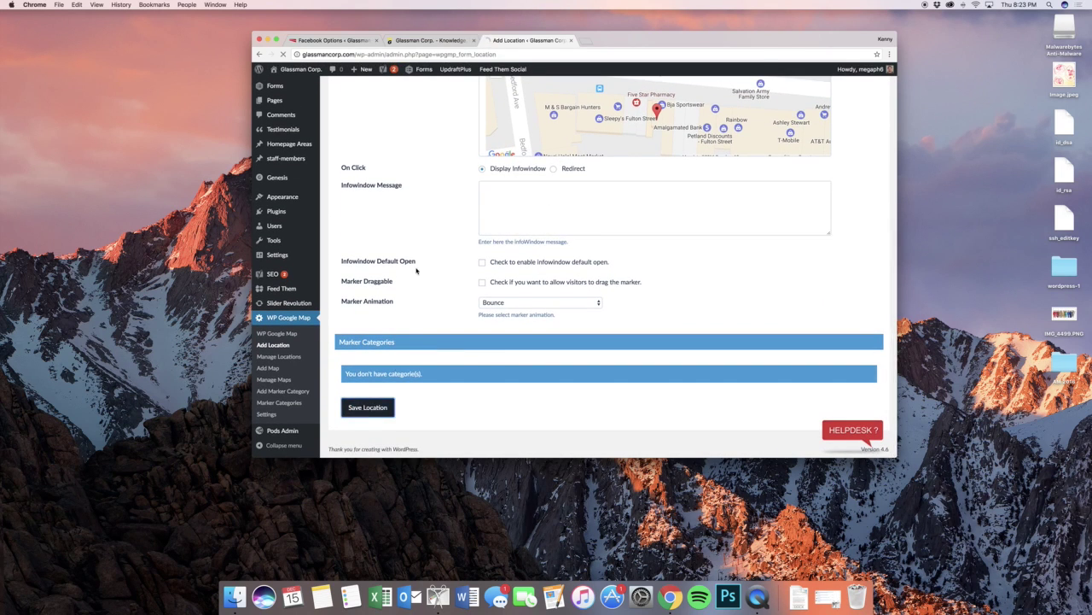
{"action": "scroll", "coordinate": [416, 271], "scroll_direction": "down", "scroll_amount": 3}
{"action": "scroll", "coordinate": [417, 271], "scroll_direction": "down", "scroll_amount": 4}
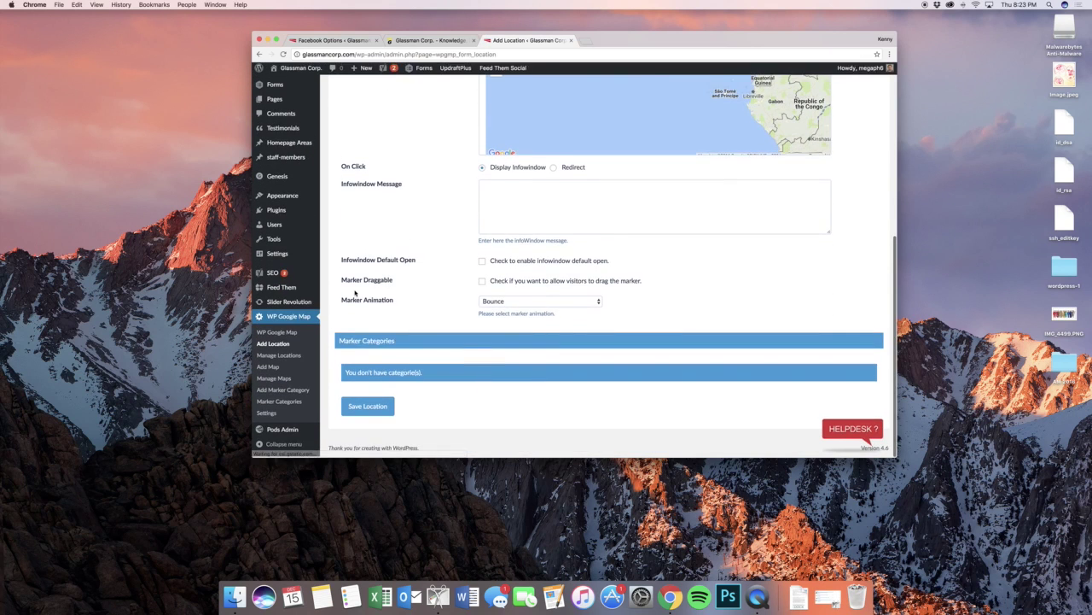
- Edit the Glassman Corporation map and tick Name of the place under Choose Locations
{"action": "left_click", "coordinate": [292, 381]}
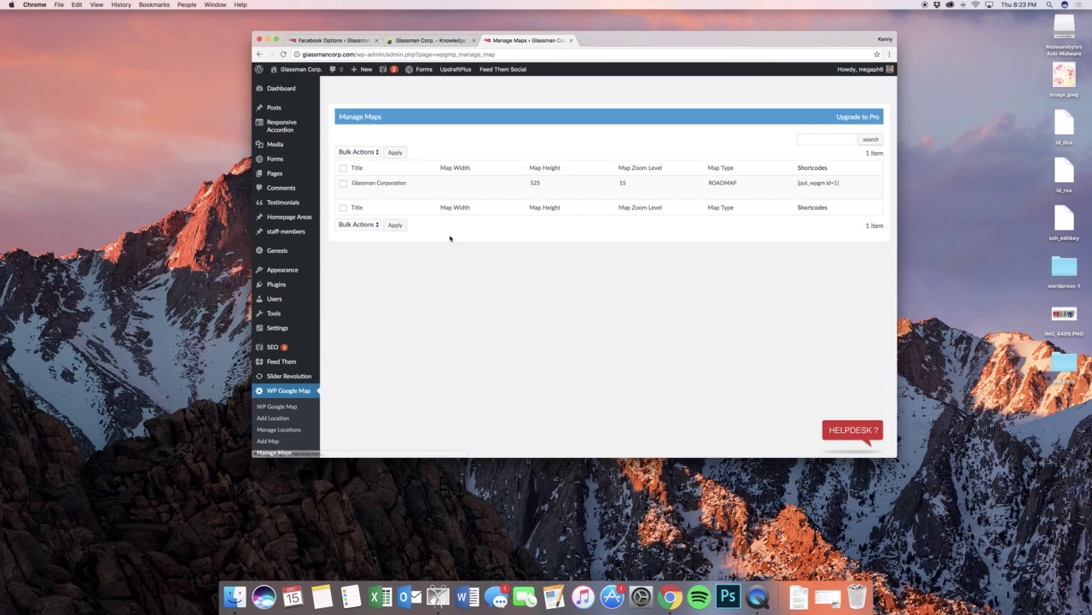
{"action": "scroll", "coordinate": [286, 416], "scroll_direction": "down", "scroll_amount": 1}
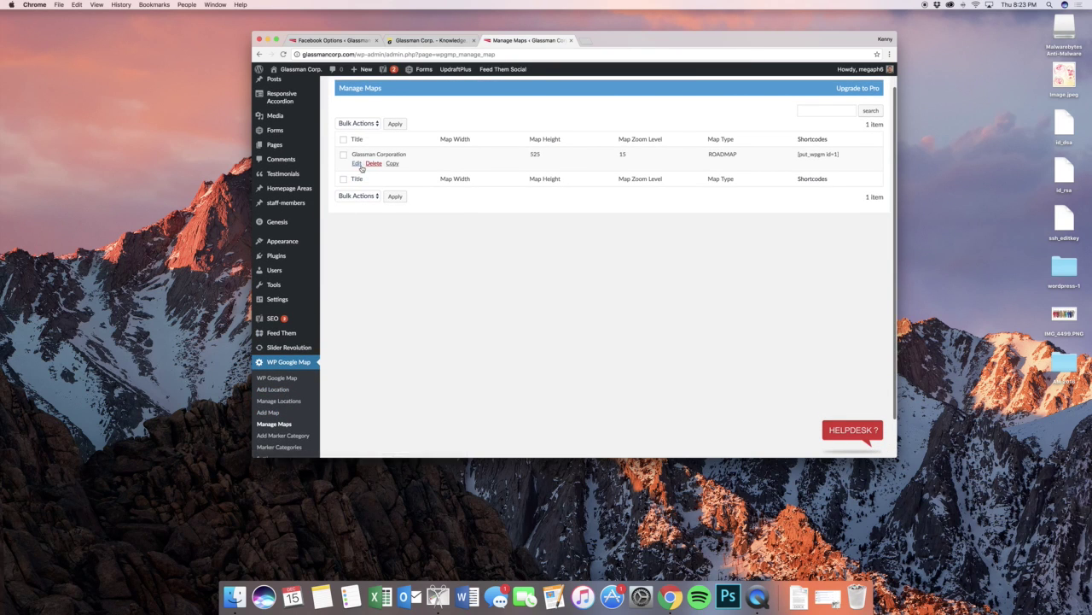
{"action": "left_click", "coordinate": [359, 164]}
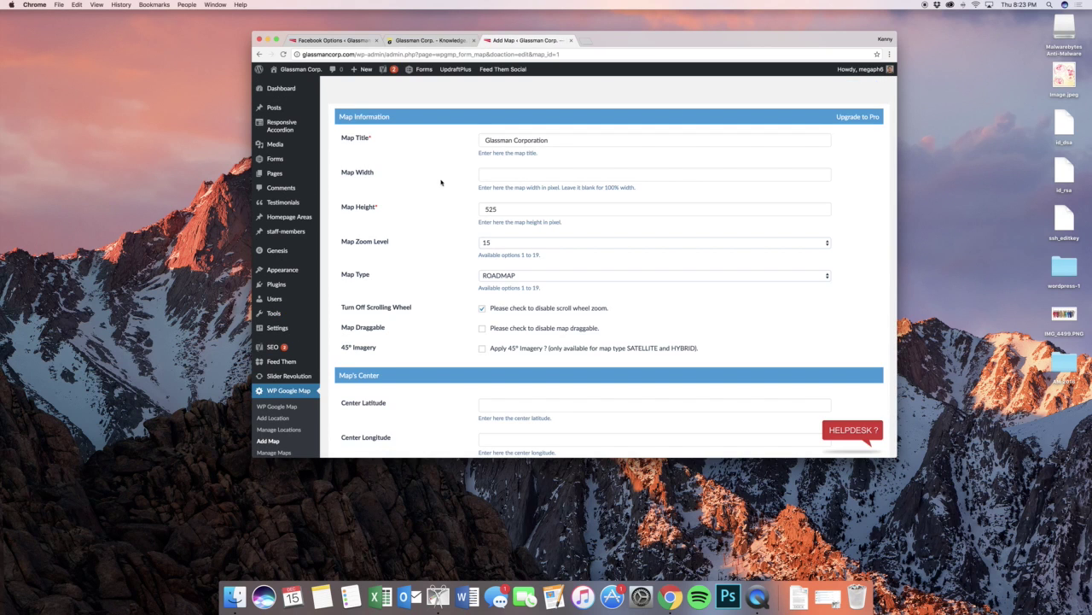
{"action": "scroll", "coordinate": [452, 196], "scroll_direction": "down", "scroll_amount": 10}
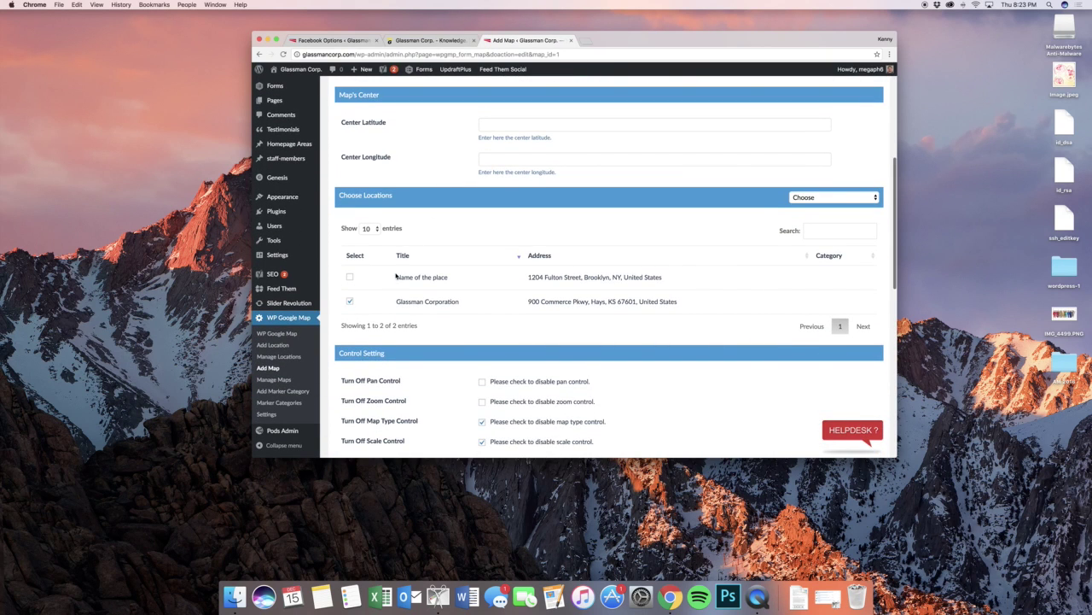
{"action": "left_click", "coordinate": [350, 279]}
{"action": "scroll", "coordinate": [469, 269], "scroll_direction": "down", "scroll_amount": 12}
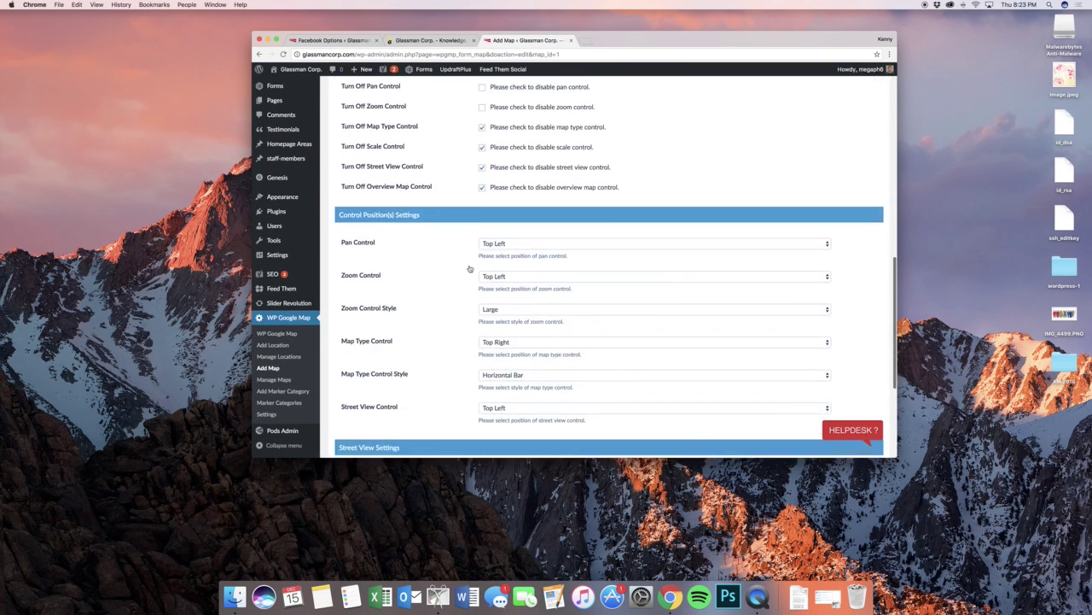
{"action": "scroll", "coordinate": [469, 269], "scroll_direction": "up", "scroll_amount": 16}
{"action": "scroll", "coordinate": [469, 269], "scroll_direction": "up", "scroll_amount": 6}
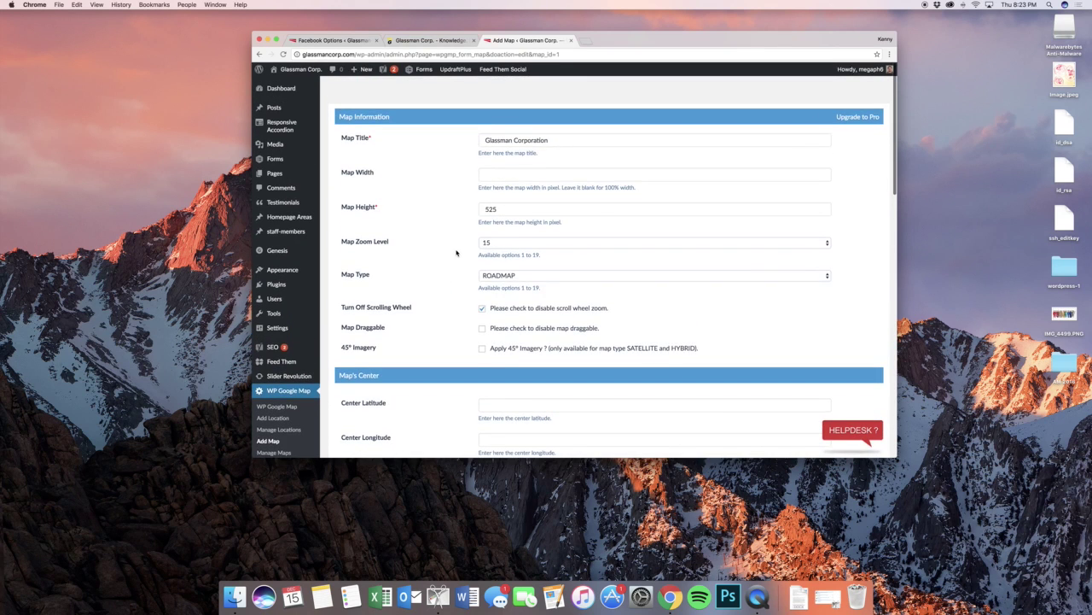
{"action": "scroll", "coordinate": [457, 252], "scroll_direction": "down", "scroll_amount": 4}
{"action": "scroll", "coordinate": [453, 251], "scroll_direction": "down", "scroll_amount": 3}
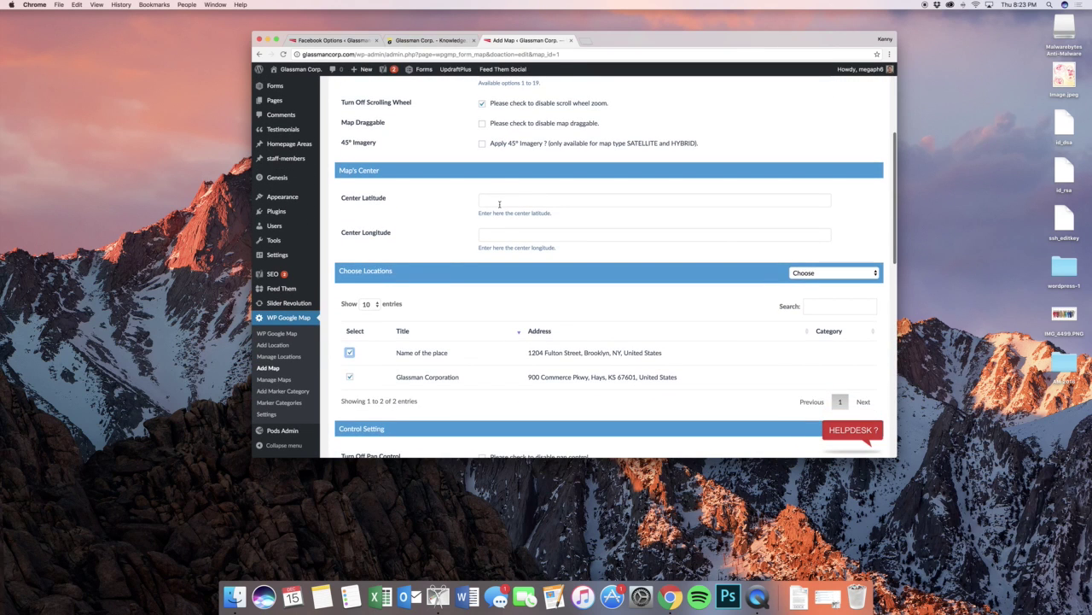
- Leave the map center latitude and longitude empty and scroll to the form's bottom
{"action": "left_click", "coordinate": [500, 201]}
{"action": "left_click", "coordinate": [501, 233]}
{"action": "left_click", "coordinate": [449, 224]}
{"action": "scroll", "coordinate": [448, 223], "scroll_direction": "down", "scroll_amount": 8}
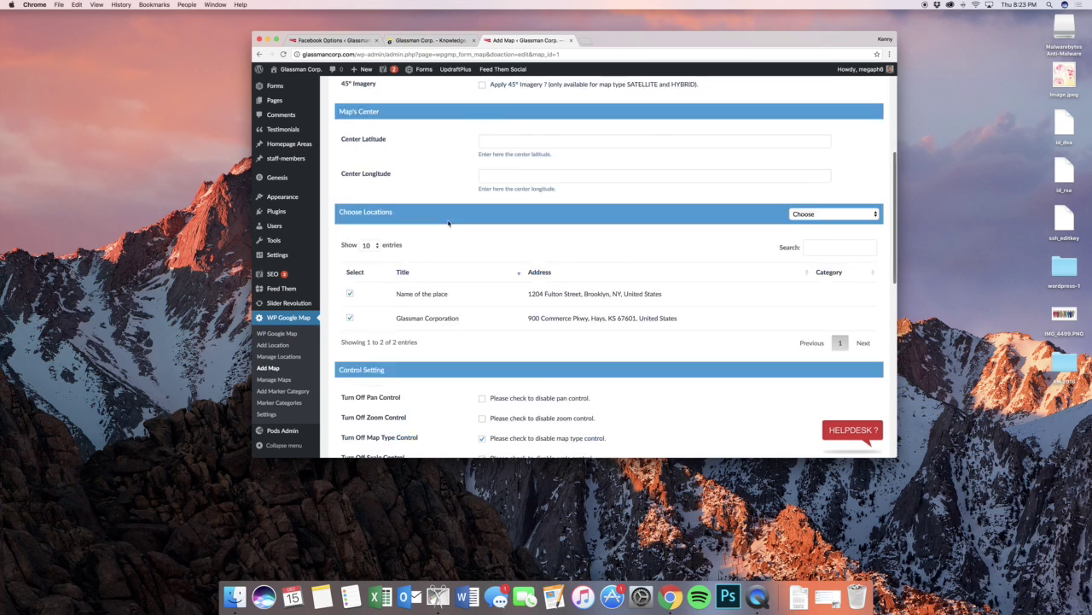
{"action": "scroll", "coordinate": [448, 224], "scroll_direction": "down", "scroll_amount": 5}
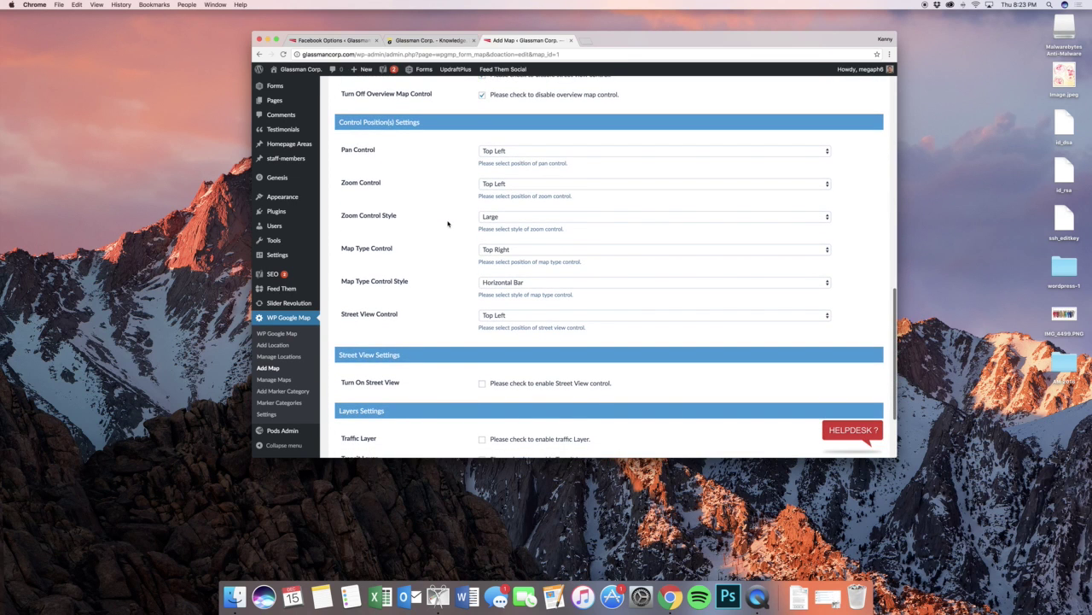
{"action": "scroll", "coordinate": [448, 224], "scroll_direction": "down", "scroll_amount": 3}
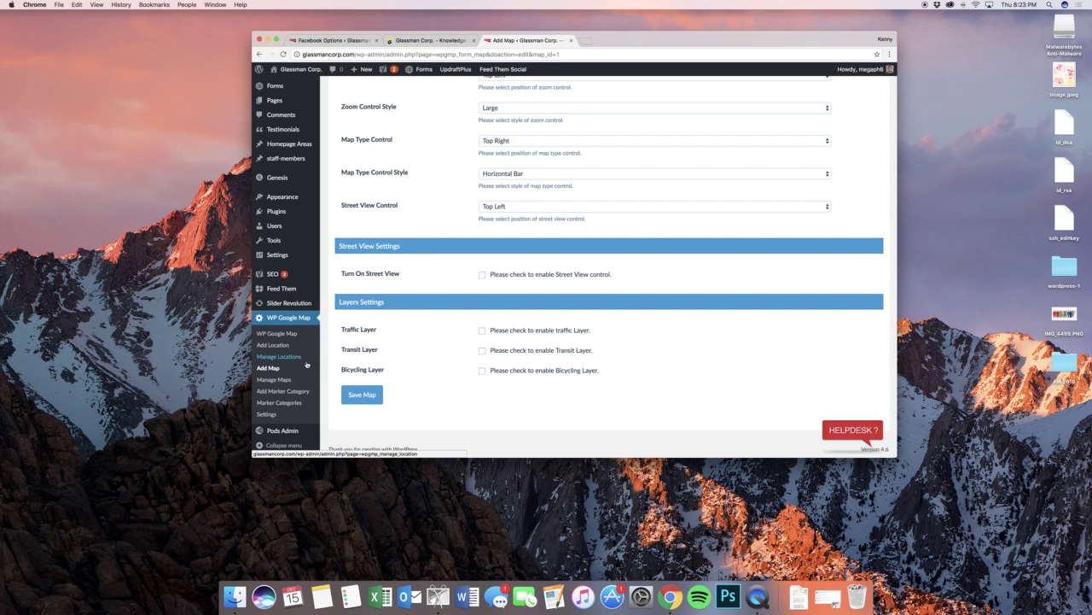
- Check the map on the live homepage tab, then return to the admin tab
{"action": "left_click", "coordinate": [426, 40]}
{"action": "scroll", "coordinate": [495, 199], "scroll_direction": "down", "scroll_amount": 20}
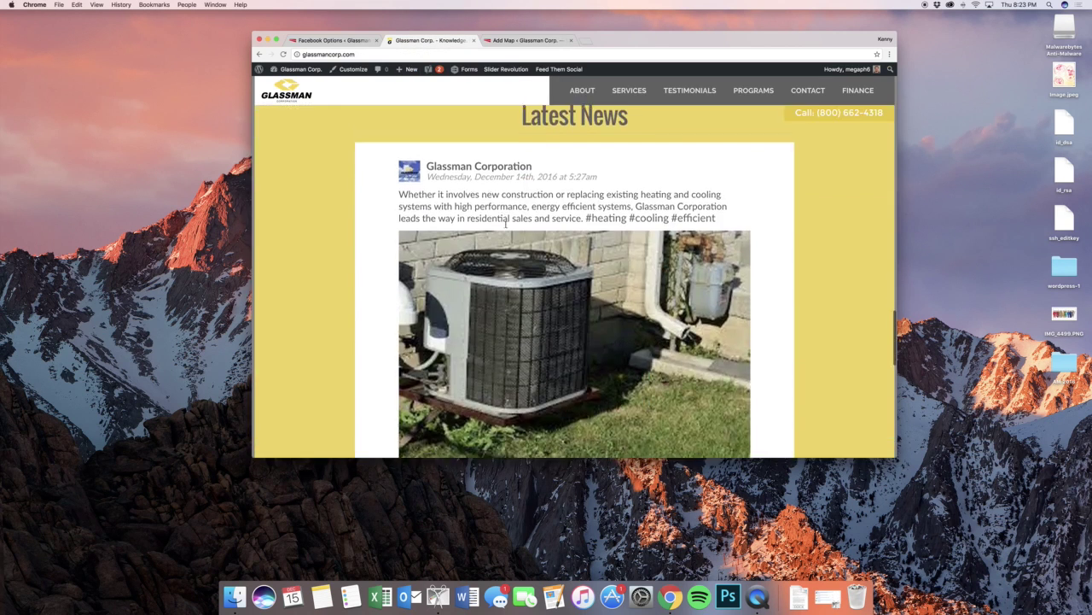
{"action": "scroll", "coordinate": [505, 224], "scroll_direction": "up", "scroll_amount": 5}
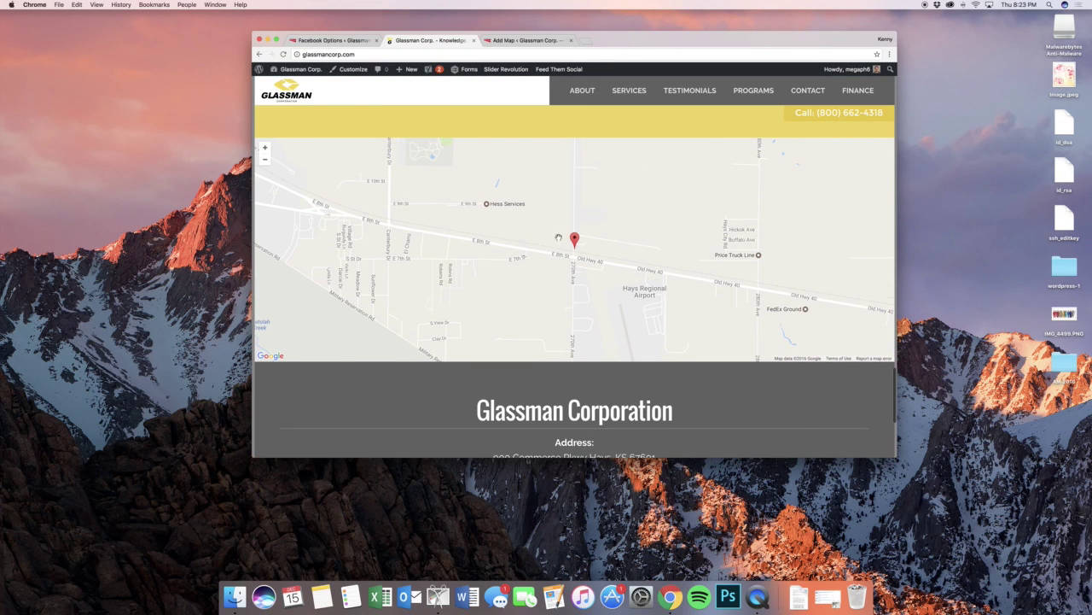
{"action": "left_click", "coordinate": [520, 40]}
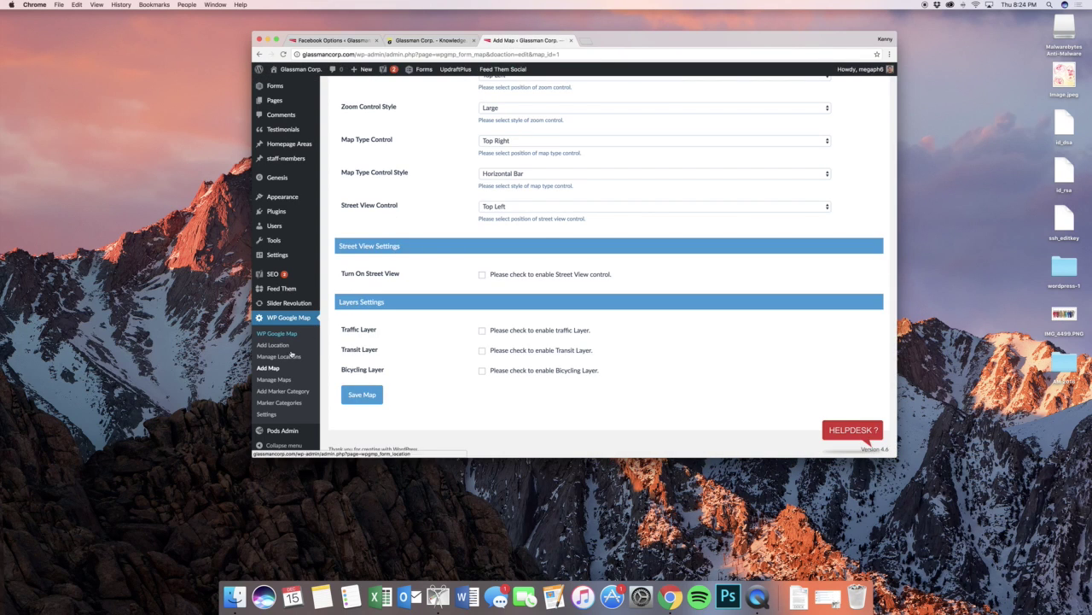
- In Manage Maps, select the Glassman Corporation shortcode [put_wpgm id=1]
{"action": "left_click", "coordinate": [274, 379]}
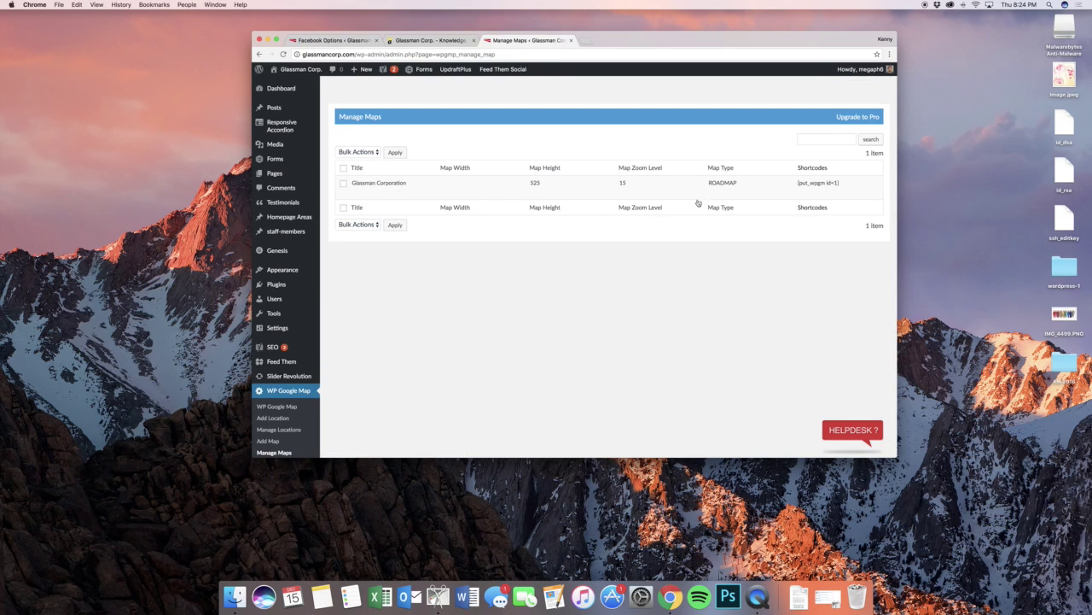
{"action": "left_click_drag", "start_coordinate": [843, 182], "coordinate": [796, 183]}
{"action": "scroll", "coordinate": [605, 171], "scroll_direction": "down", "scroll_amount": 3}
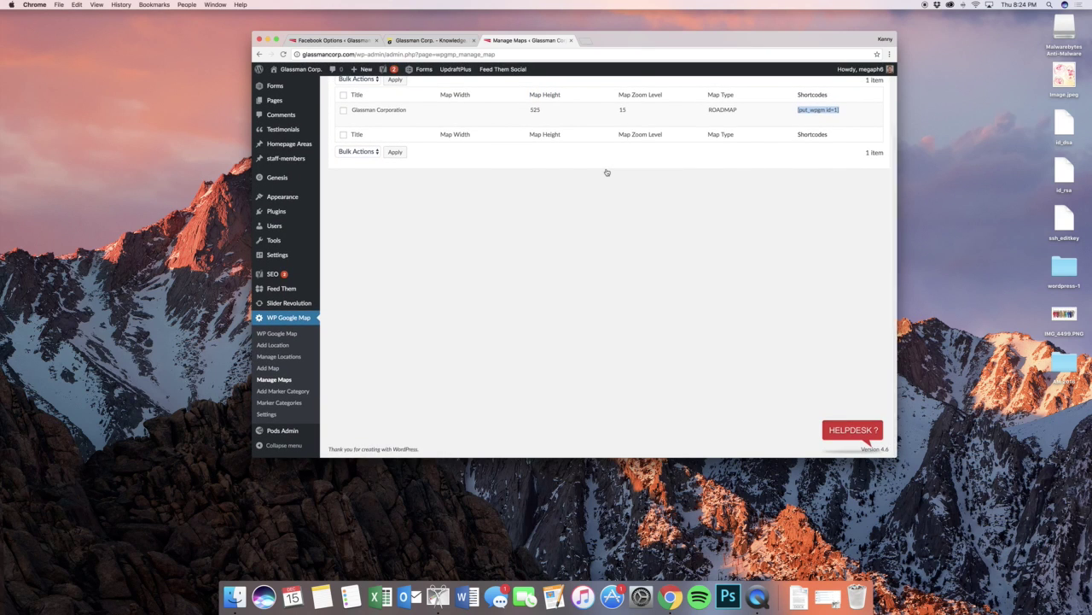